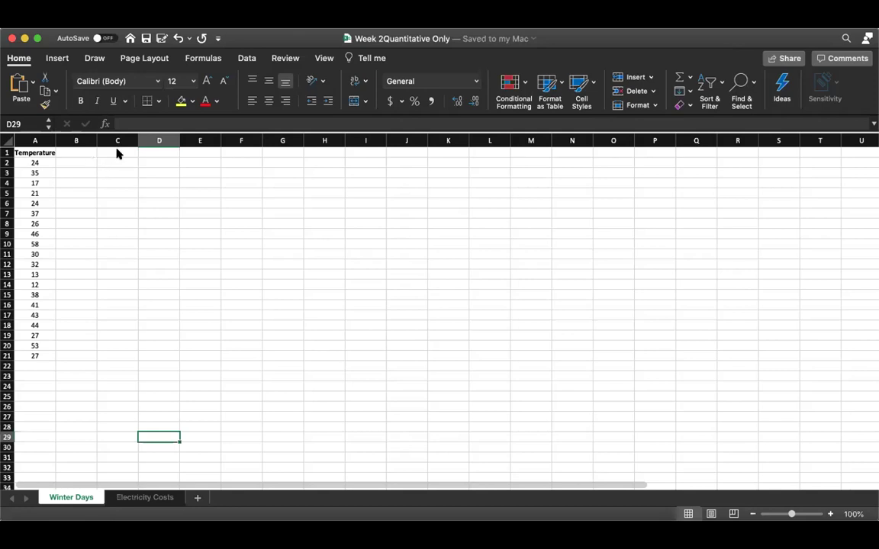
Add the column header "Sorted Temp" in cell C1 of the Winter Days sheet.
{"action": "left_click", "coordinate": [116, 152]}
{"action": "type", "text": "Sore"}
{"action": "key", "text": "BackSpace"}
{"action": "type", "text": "t"}
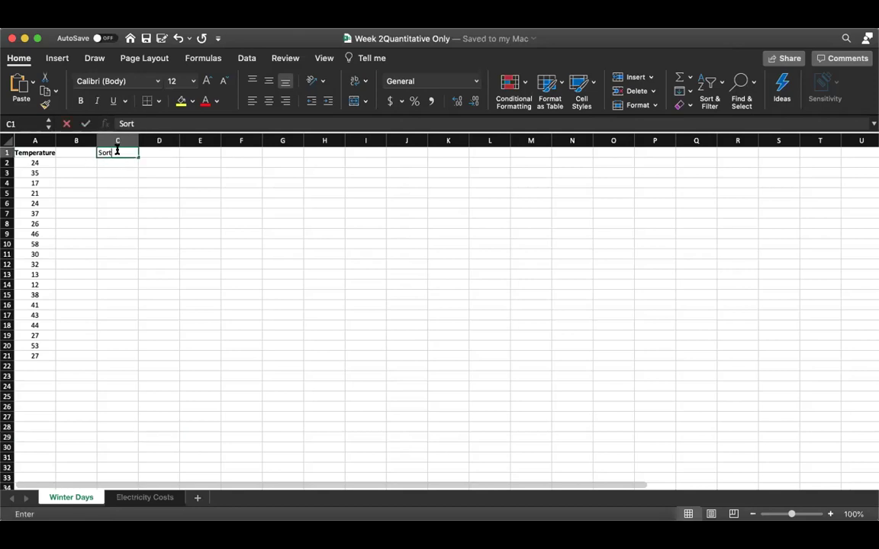
{"action": "type", "text": "ed Temp"}
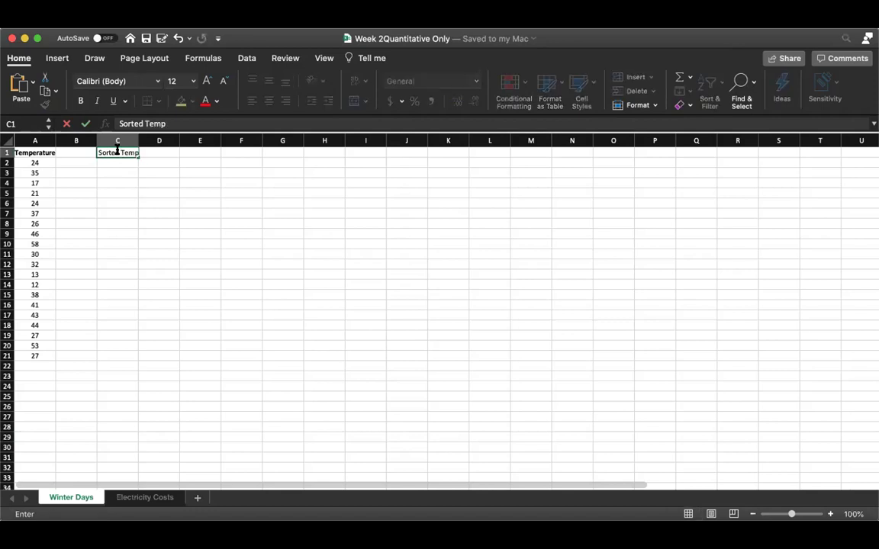
{"action": "key", "text": "Return"}
Fill the Sorted Temp column from C2 with the formula =SORT(A2:A21) to order the temperatures.
{"action": "type", "text": "=sort"}
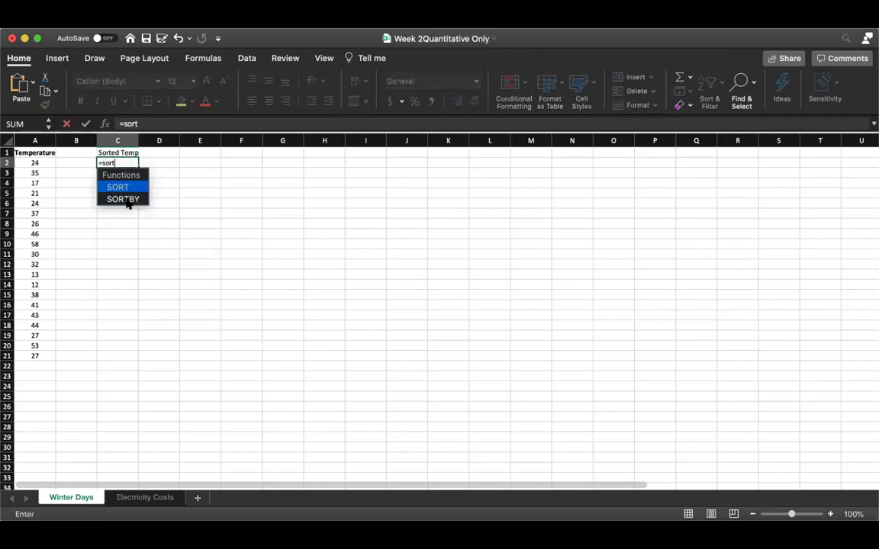
{"action": "double_click", "coordinate": [117, 187]}
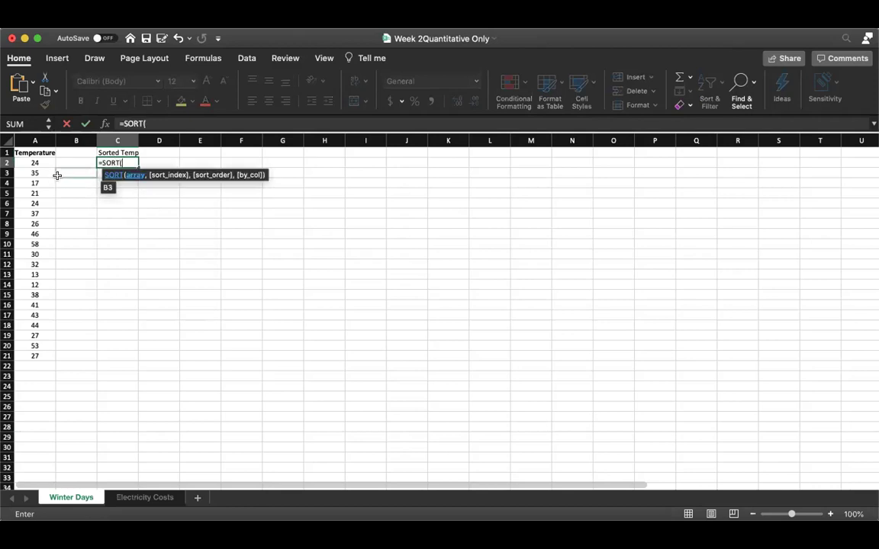
{"action": "left_click_drag", "start_coordinate": [30, 162], "coordinate": [24, 354]}
{"action": "type", "text": ")"}
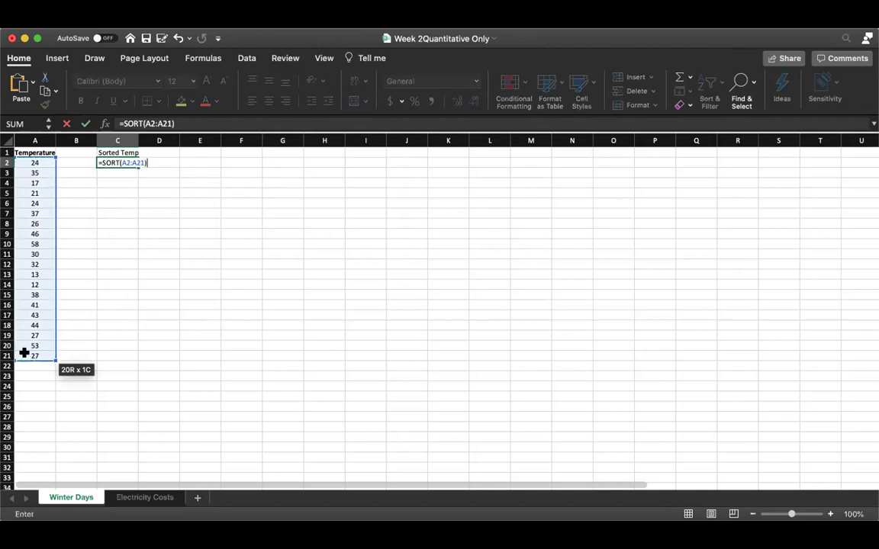
{"action": "key", "text": "Return"}
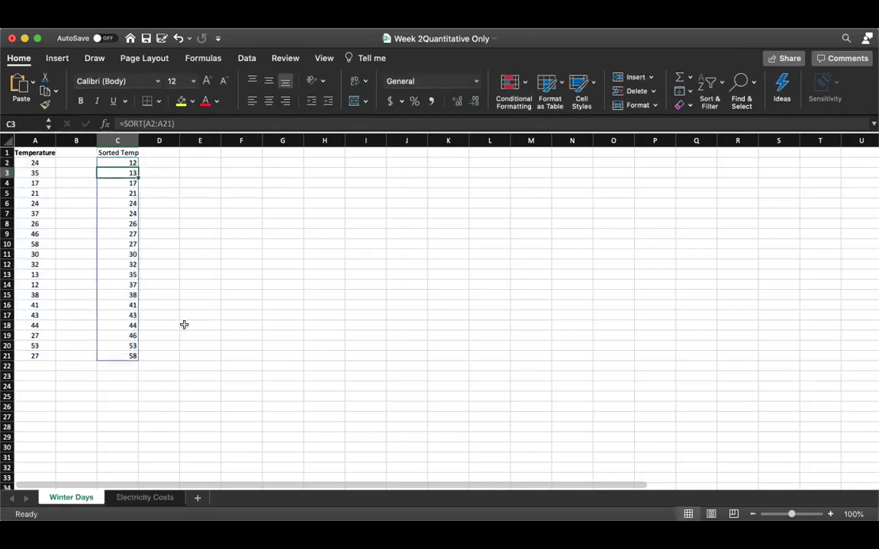
{"action": "left_click", "coordinate": [184, 325]}
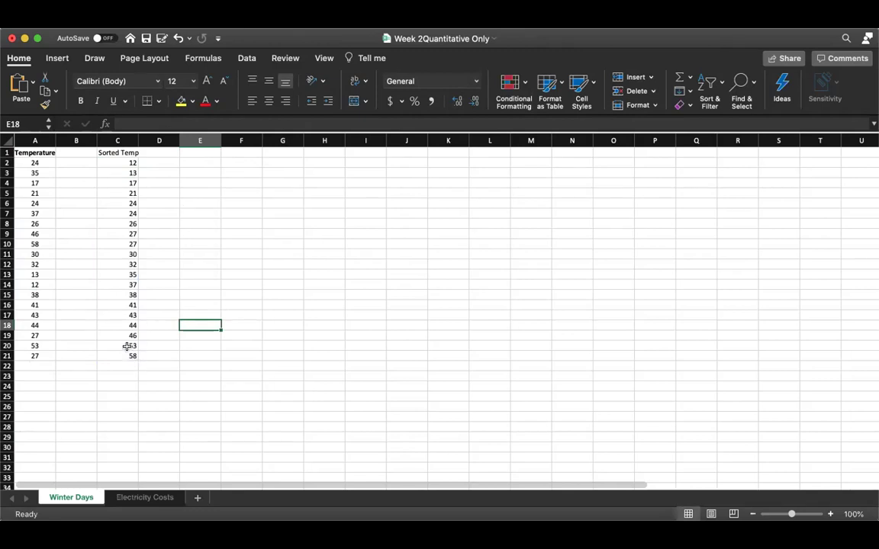
Label E3 "Range" and calculate the range in F3 as the largest minus the smallest sorted temperature, =C21-C2.
{"action": "left_click", "coordinate": [200, 172]}
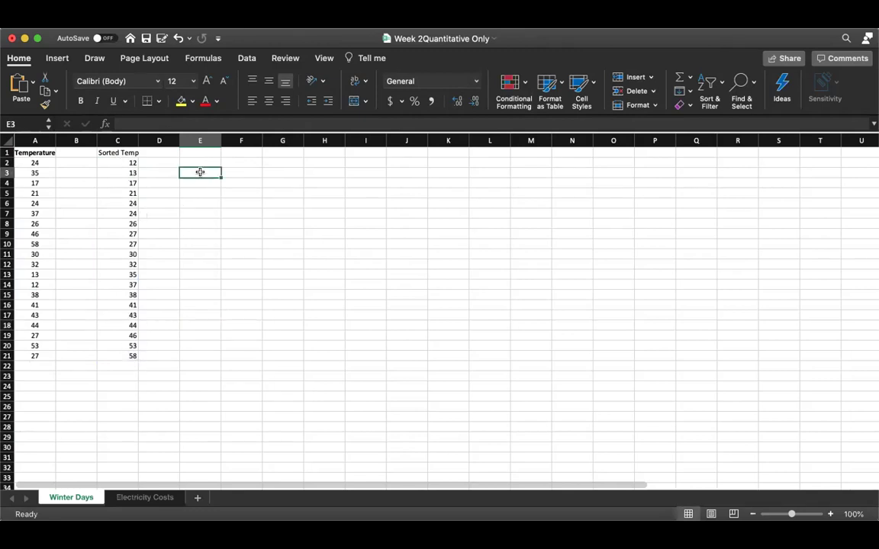
{"action": "type", "text": "Range"}
{"action": "key", "text": "Tab"}
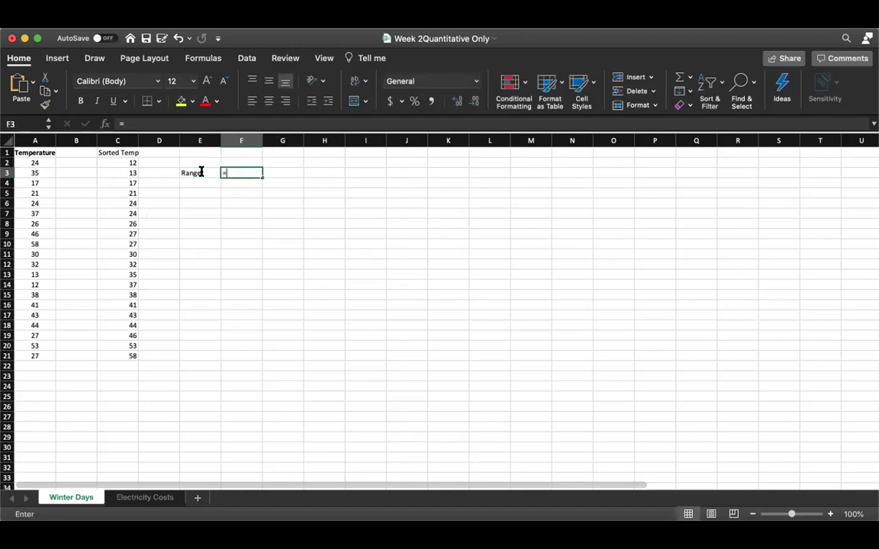
{"action": "type", "text": "="}
{"action": "left_click", "coordinate": [127, 357]}
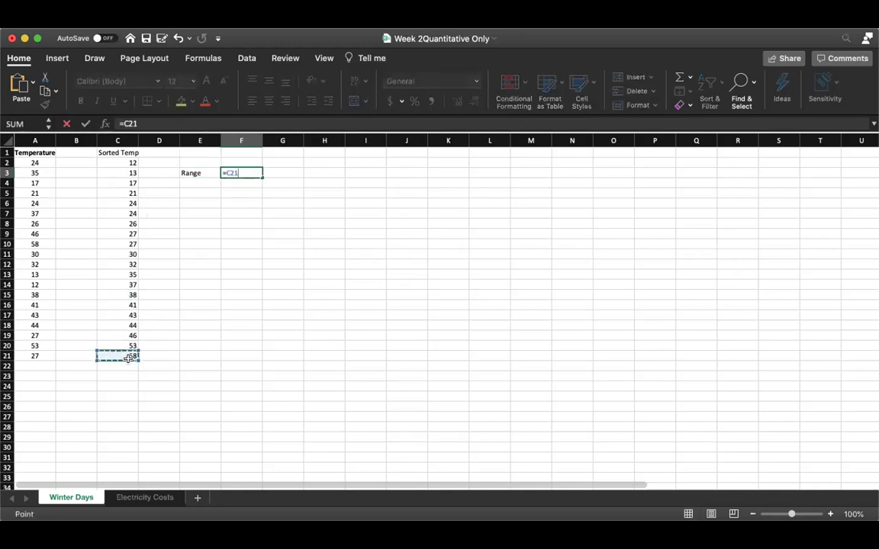
{"action": "type", "text": "-"}
{"action": "left_click", "coordinate": [131, 163]}
{"action": "key", "text": "Return"}
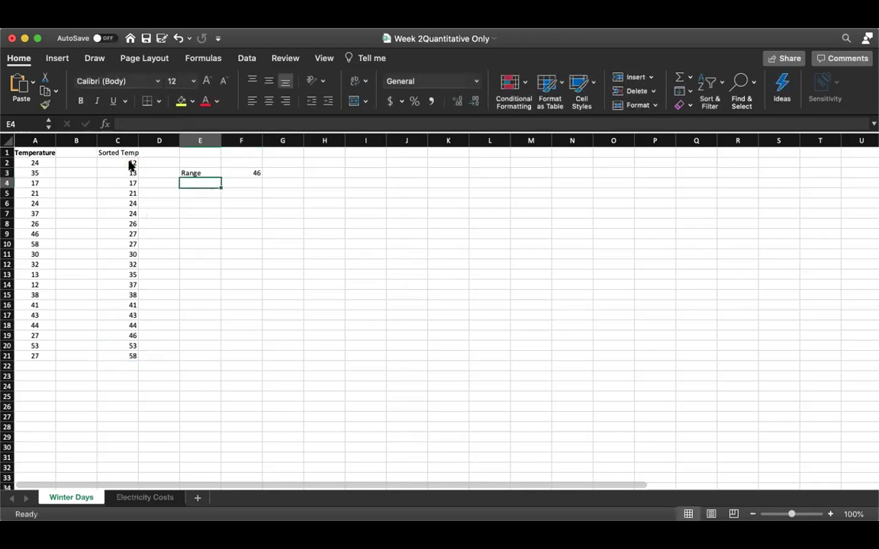
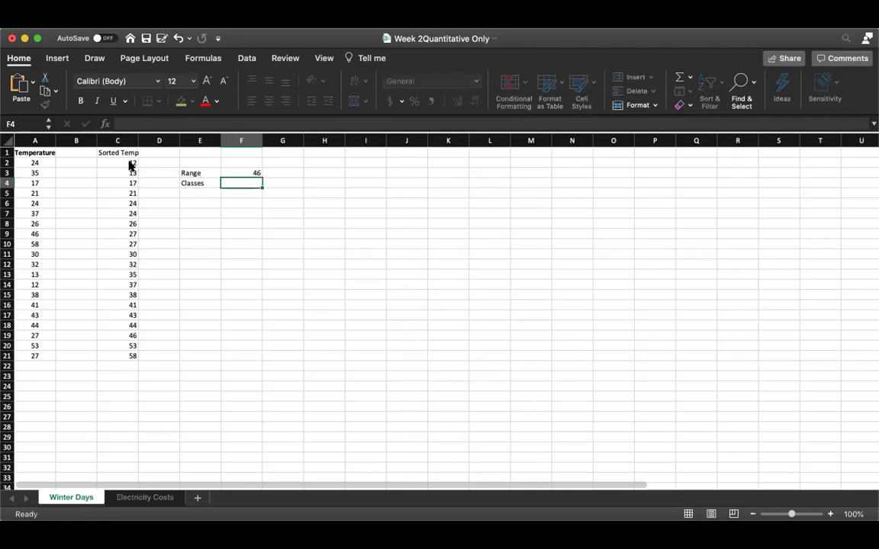
Enter 5 as the number of classes in F4, and calculate the class width in F5 as =F3/F4, labelled "Width" in E5.
{"action": "key", "text": "Return"}
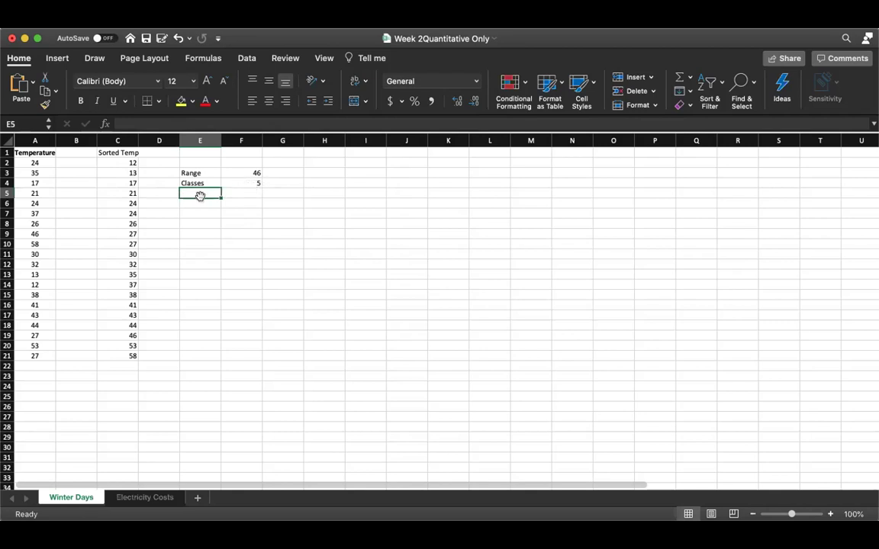
{"action": "type", "text": "W"}
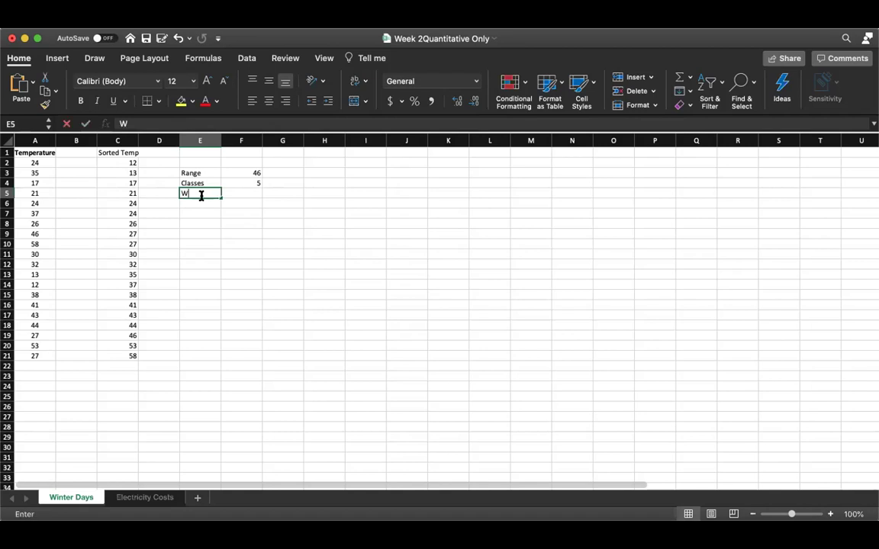
{"action": "type", "text": "idth"}
{"action": "key", "text": "Tab"}
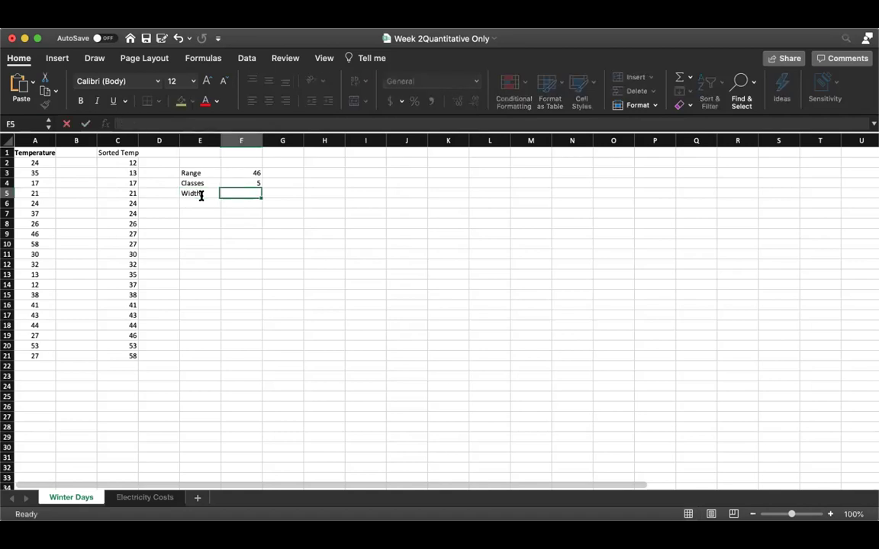
{"action": "type", "text": "="}
{"action": "left_click", "coordinate": [251, 167]}
{"action": "type", "text": "/"}
{"action": "left_click", "coordinate": [253, 183]}
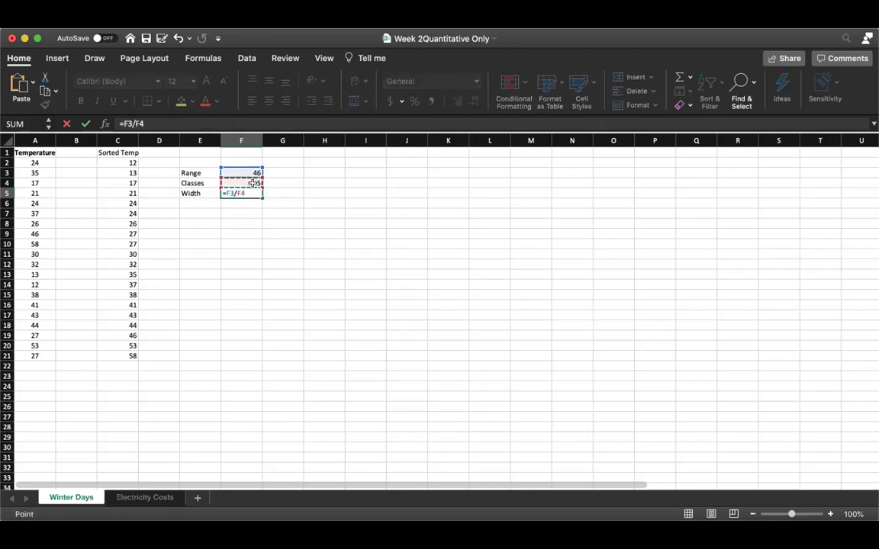
{"action": "key", "text": "Return"}
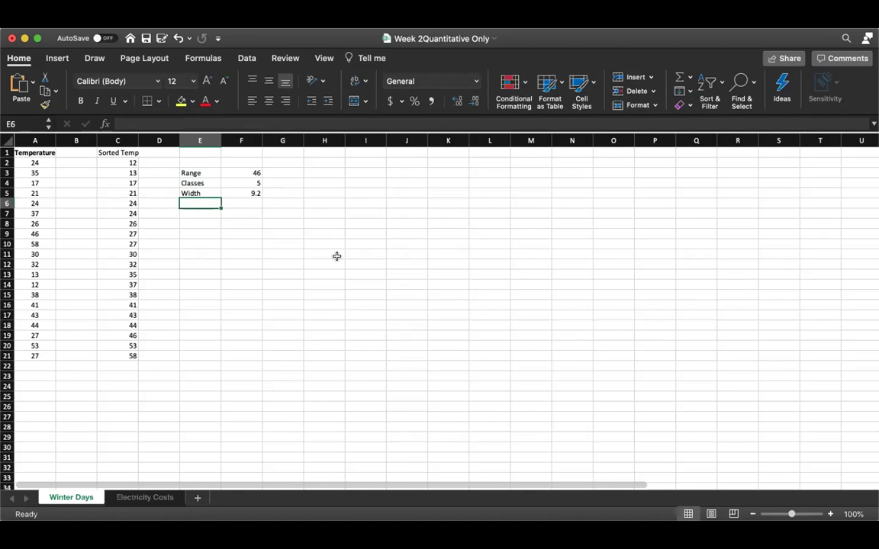
Enter the rounded-up class width of 10 in G5, beside the calculated width.
{"action": "left_click", "coordinate": [280, 191]}
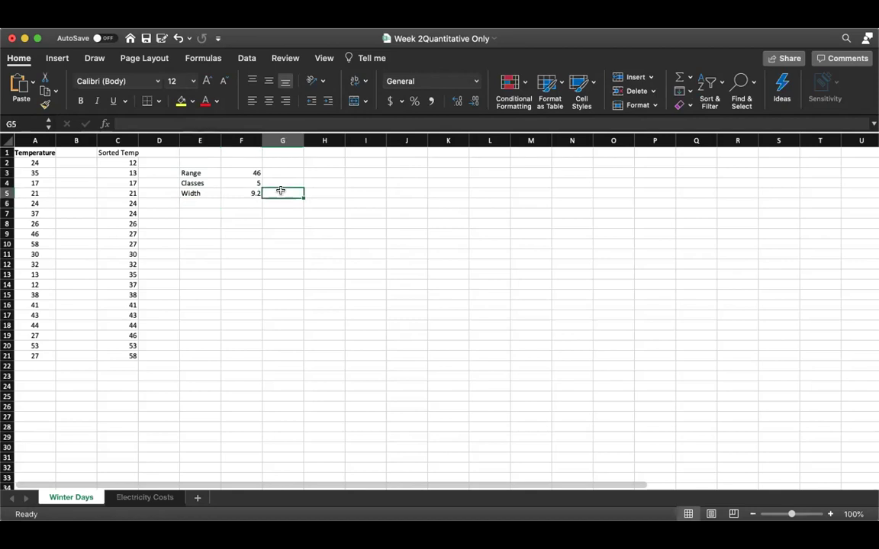
{"action": "type", "text": "10"}
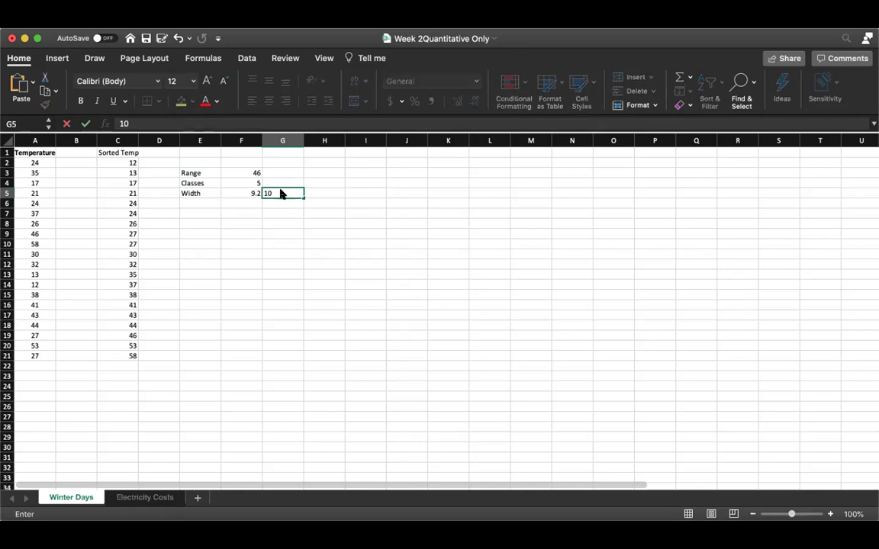
{"action": "key", "text": "Return"}
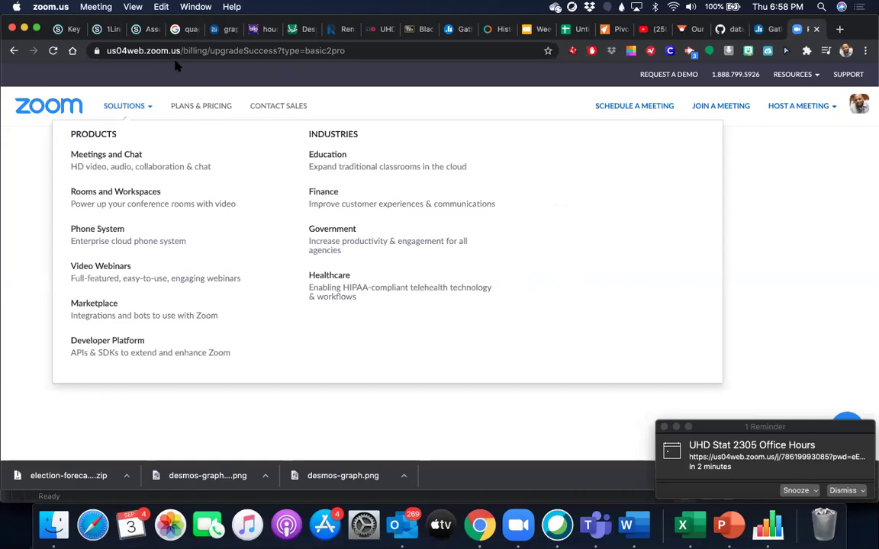
Switch back to Excel and show the Week 2Quantitative Only workbook in full screen.
{"action": "left_click", "coordinate": [656, 525]}
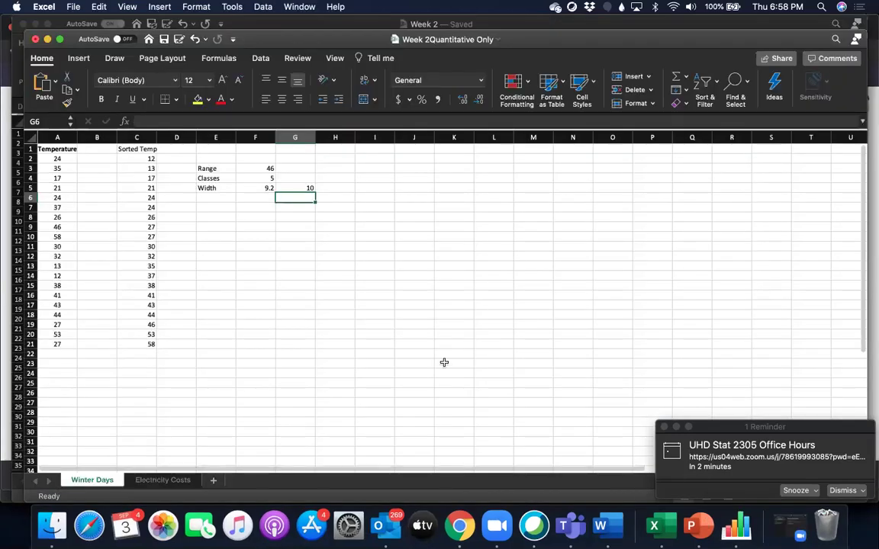
{"action": "left_click", "coordinate": [60, 39]}
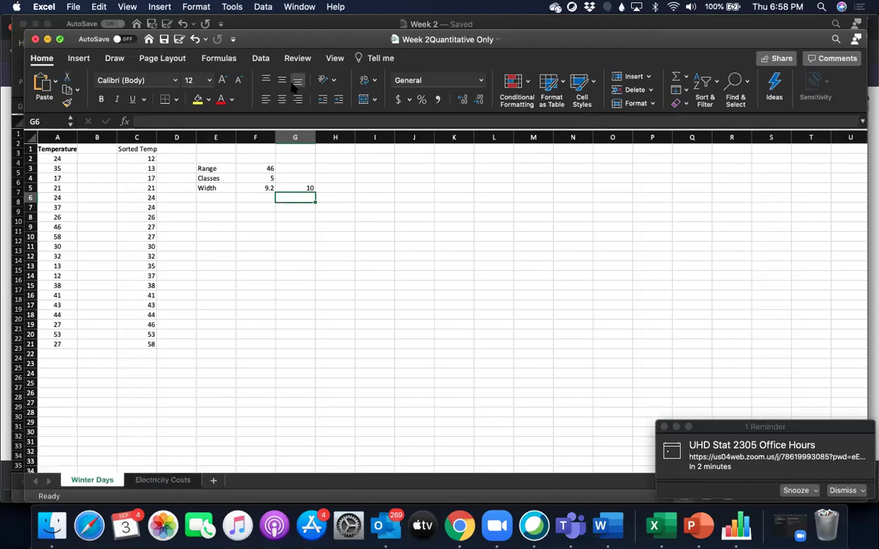
{"action": "left_click", "coordinate": [583, 237]}
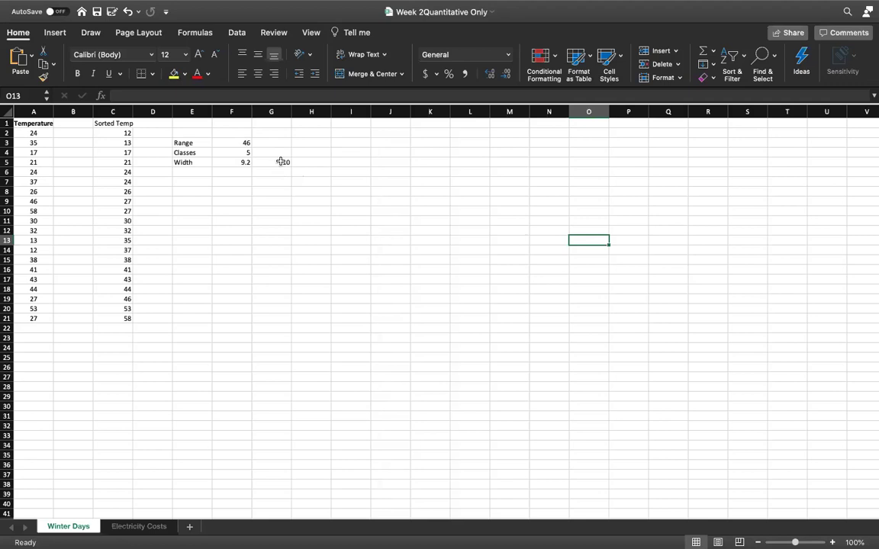
Add the frequency table headers "Bins" in I1 and "Frequency" in J1.
{"action": "left_click", "coordinate": [348, 131]}
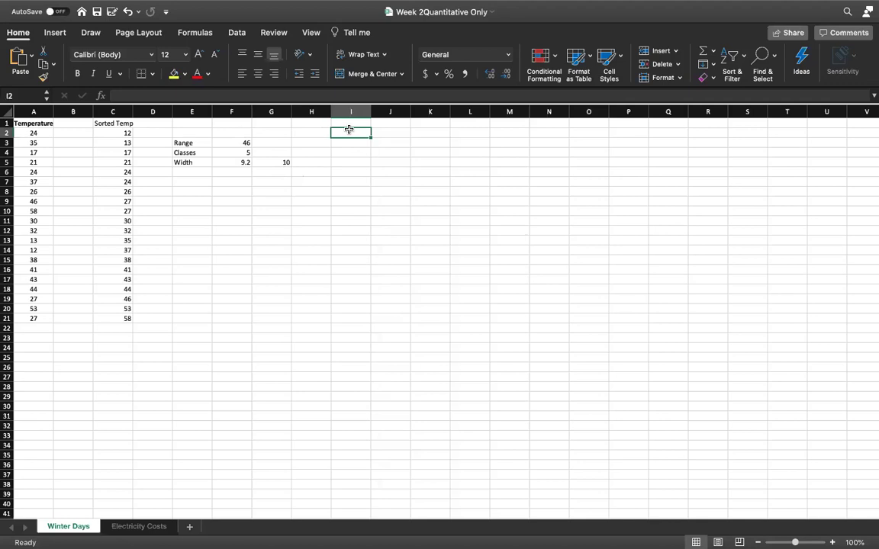
{"action": "left_click", "coordinate": [350, 124]}
{"action": "type", "text": "Bins"}
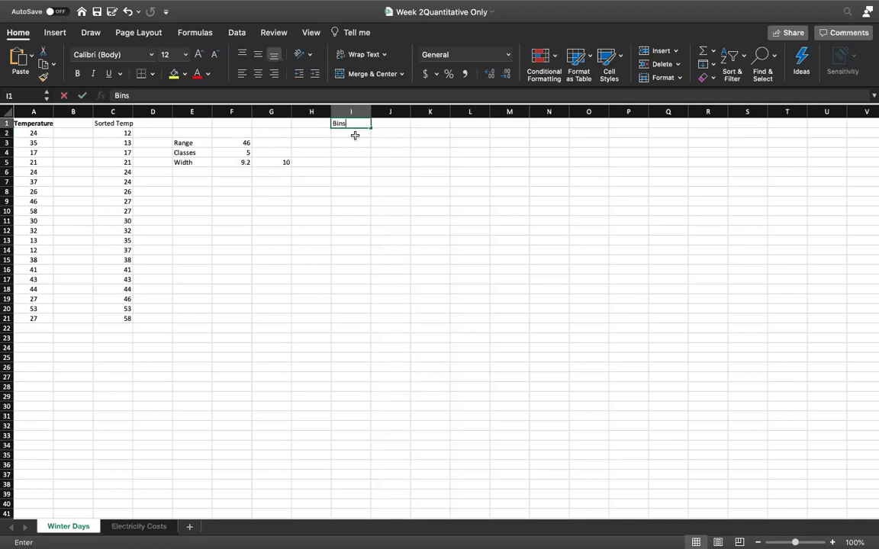
{"action": "key", "text": "Tab"}
{"action": "type", "text": "Frequency"}
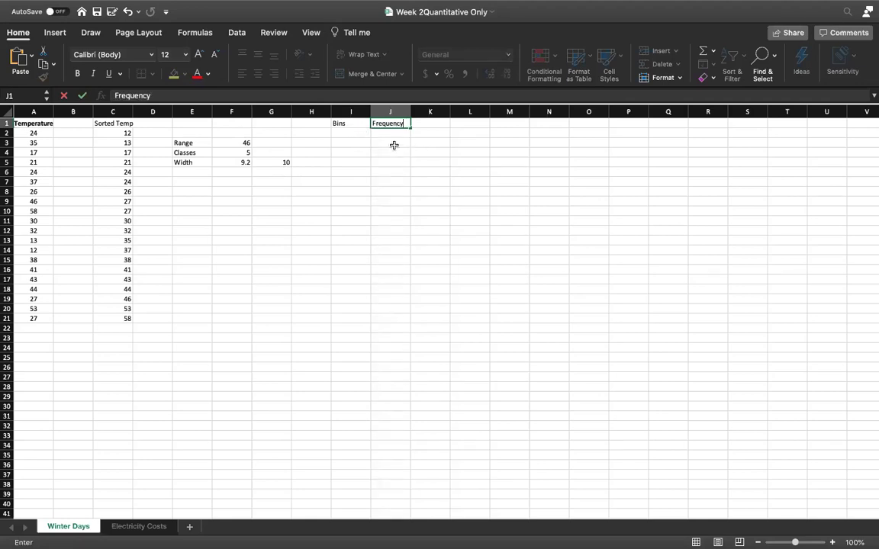
{"action": "key", "text": "Return"}
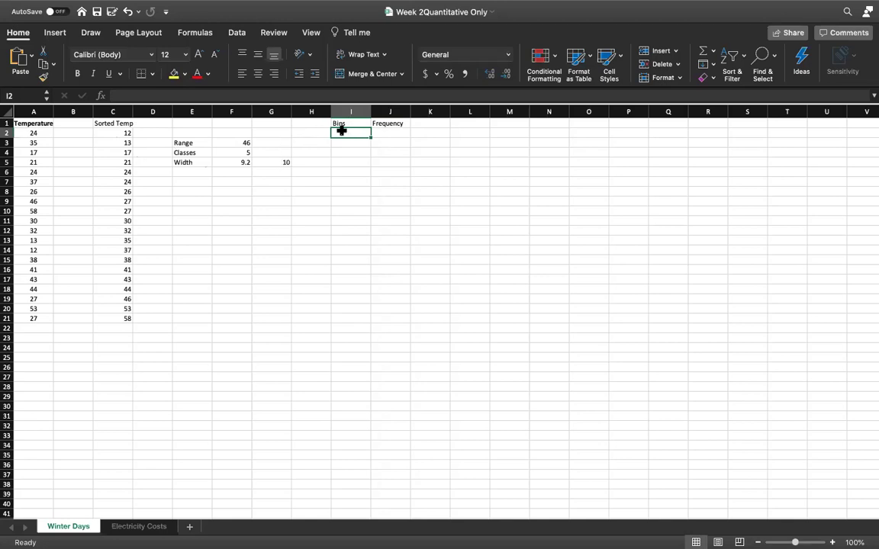
Try to enter the first bin 10-20 in I2 using the General number format, and clear the cell.
{"action": "type", "text": "10-2"}
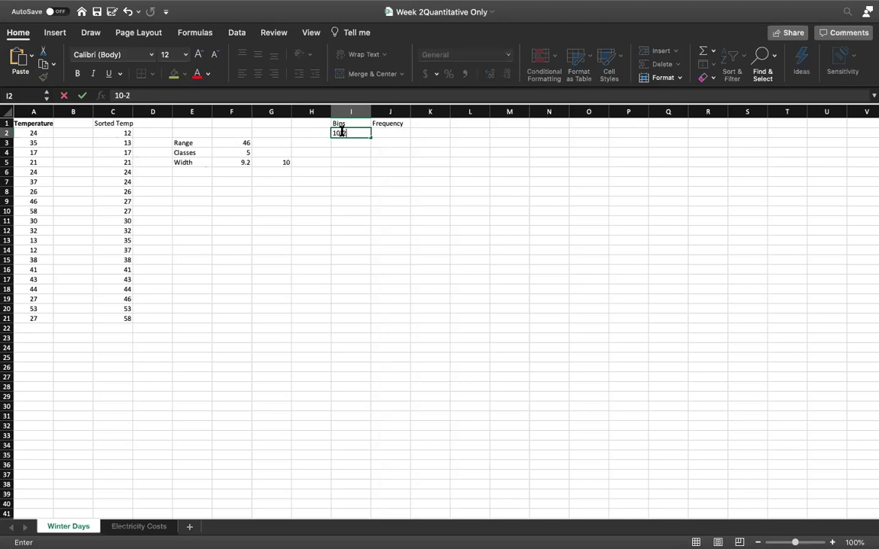
{"action": "key", "text": "Return"}
{"action": "left_click", "coordinate": [359, 136]}
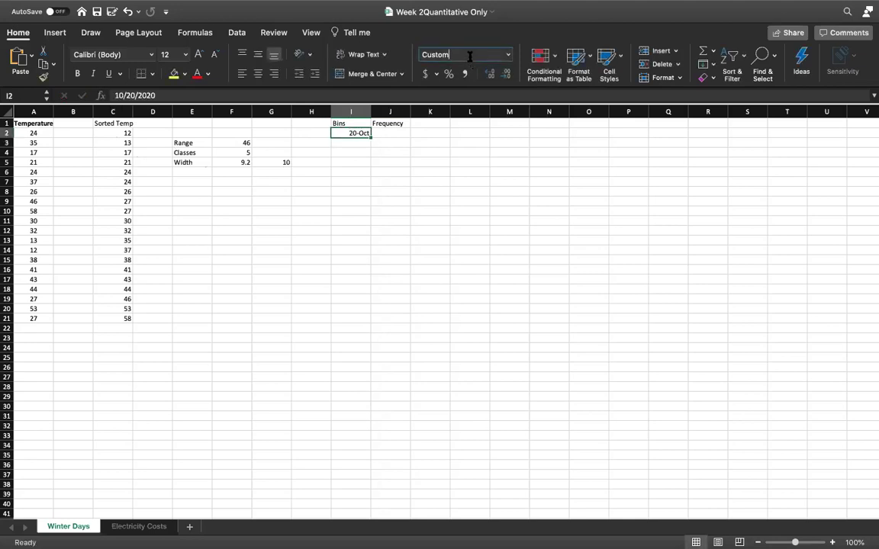
{"action": "left_click", "coordinate": [508, 54]}
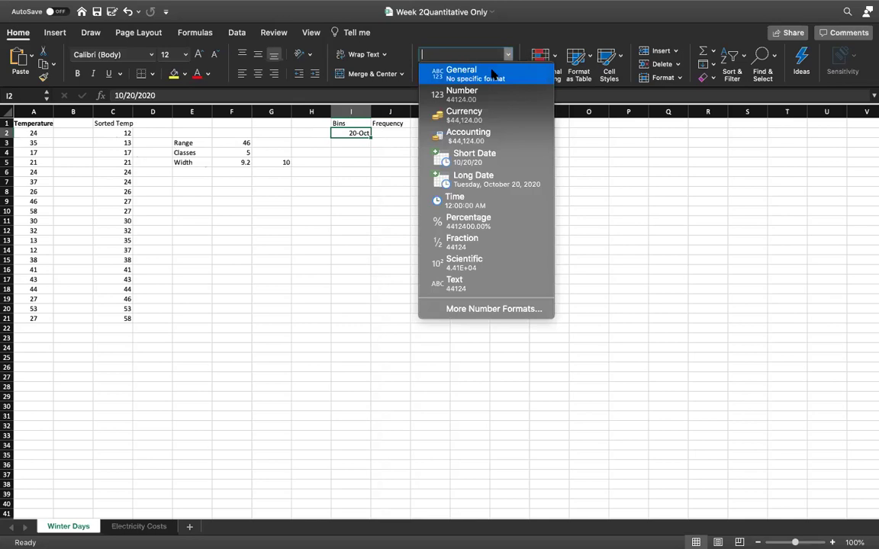
{"action": "left_click", "coordinate": [492, 73]}
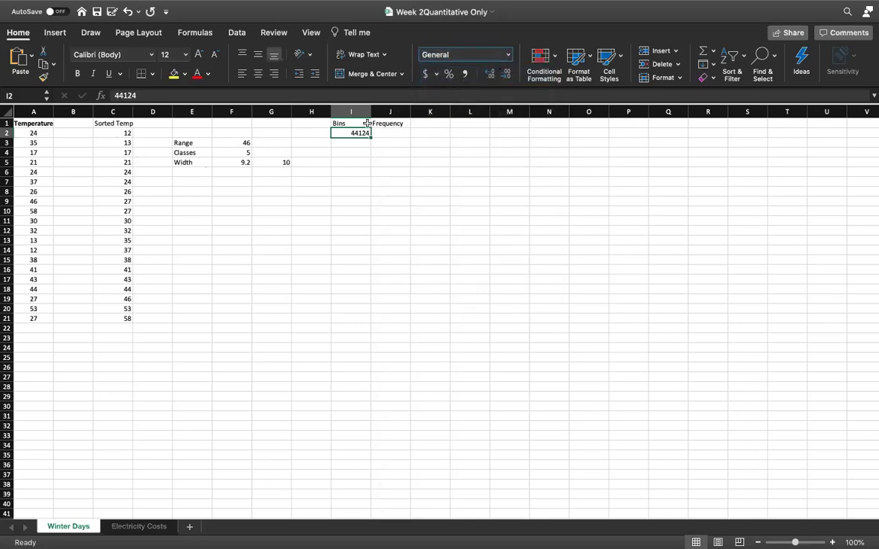
{"action": "key", "text": "Delete"}
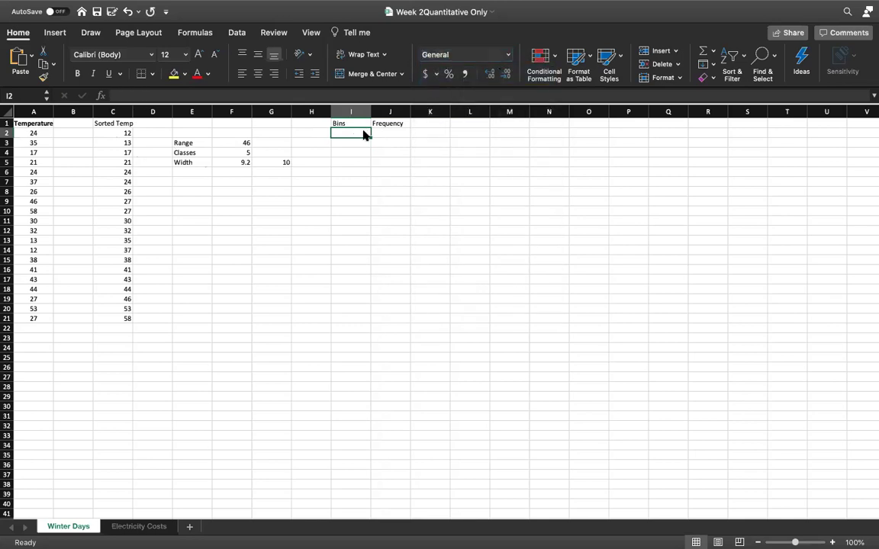
Try once more to enter the bin 10-20 in I2 with the General number format.
{"action": "type", "text": "10"}
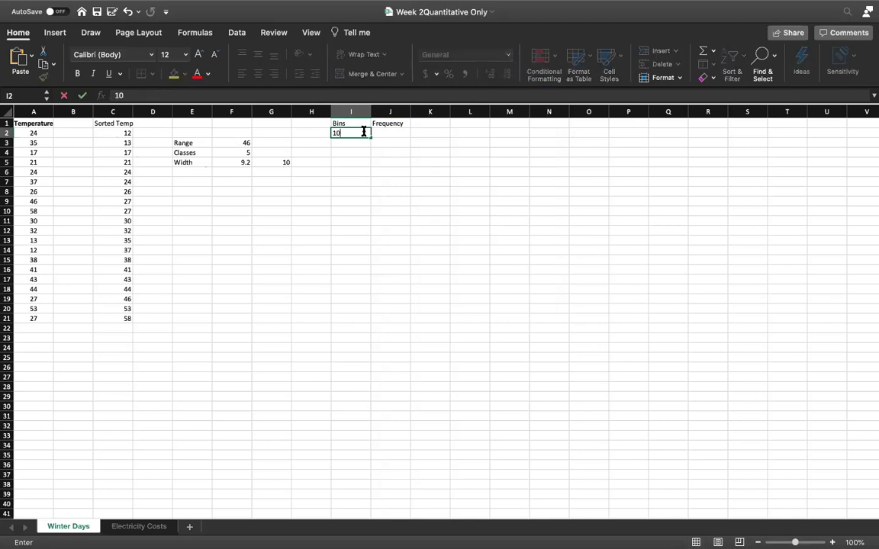
{"action": "type", "text": "-20"}
{"action": "key", "text": "Return"}
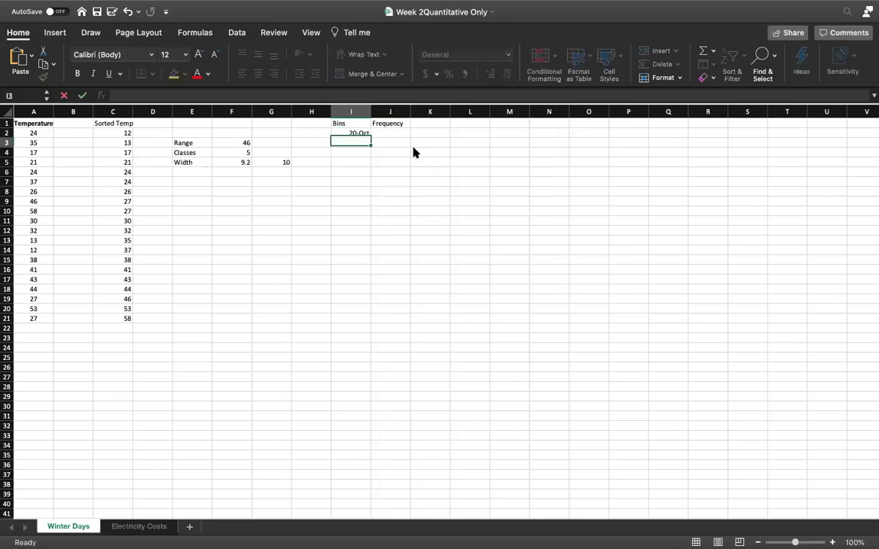
Format I2 as Text and re-enter the first bin as 10-20.
{"action": "left_click", "coordinate": [356, 133]}
{"action": "left_click", "coordinate": [456, 55]}
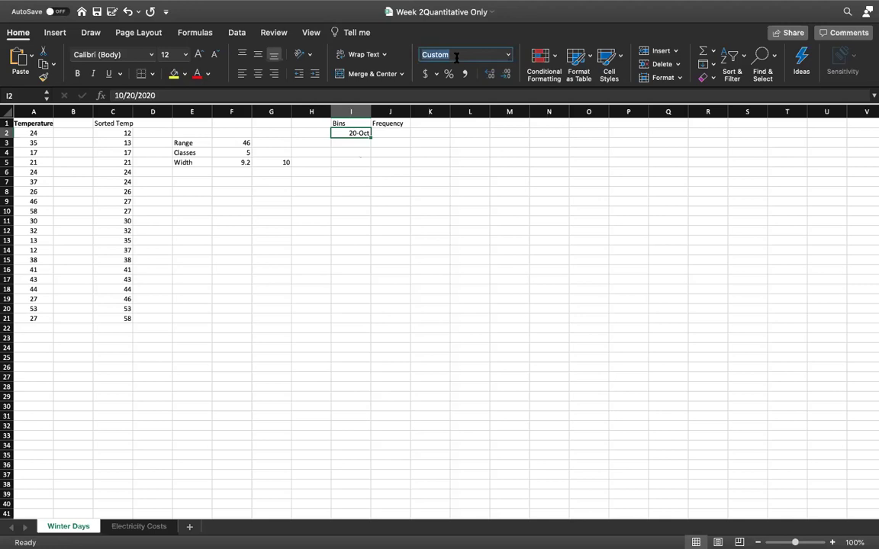
{"action": "left_click", "coordinate": [507, 55]}
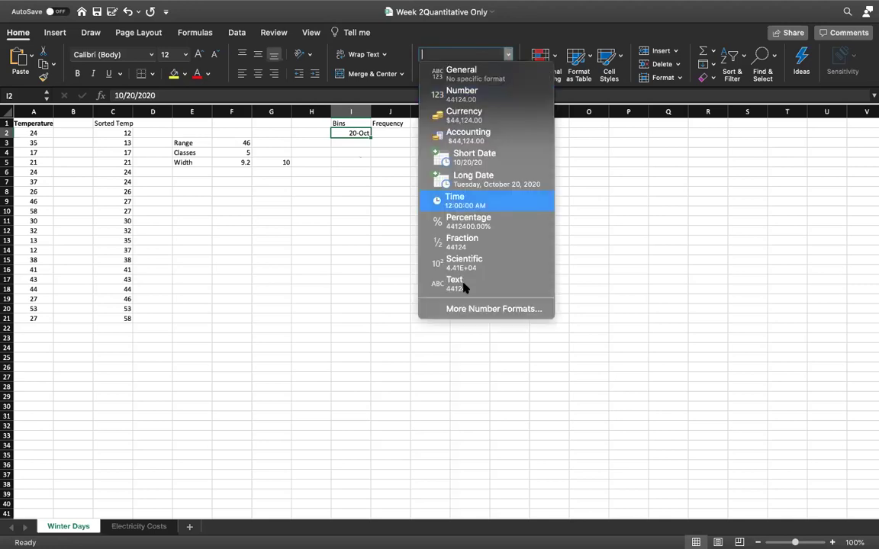
{"action": "left_click", "coordinate": [464, 283]}
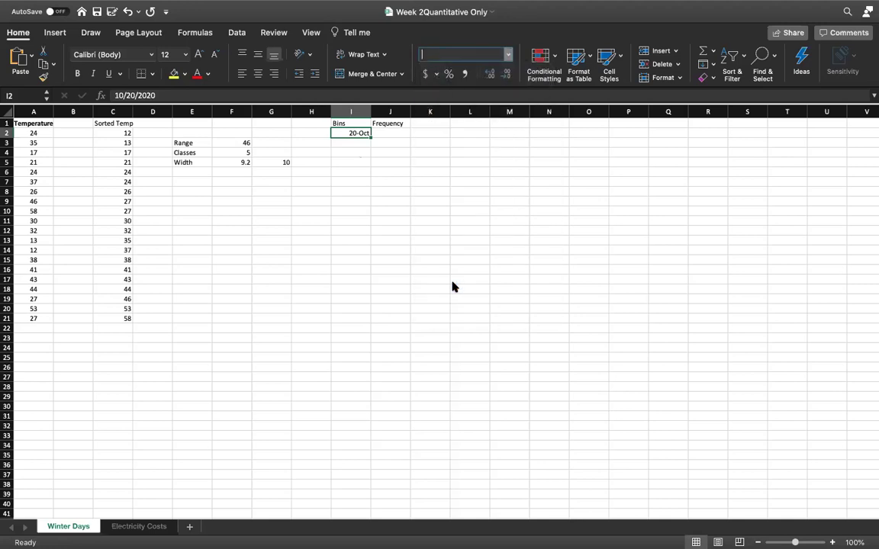
{"action": "left_click", "coordinate": [358, 133]}
{"action": "key", "text": "Delete"}
{"action": "type", "text": "10-20"}
{"action": "key", "text": "Return"}
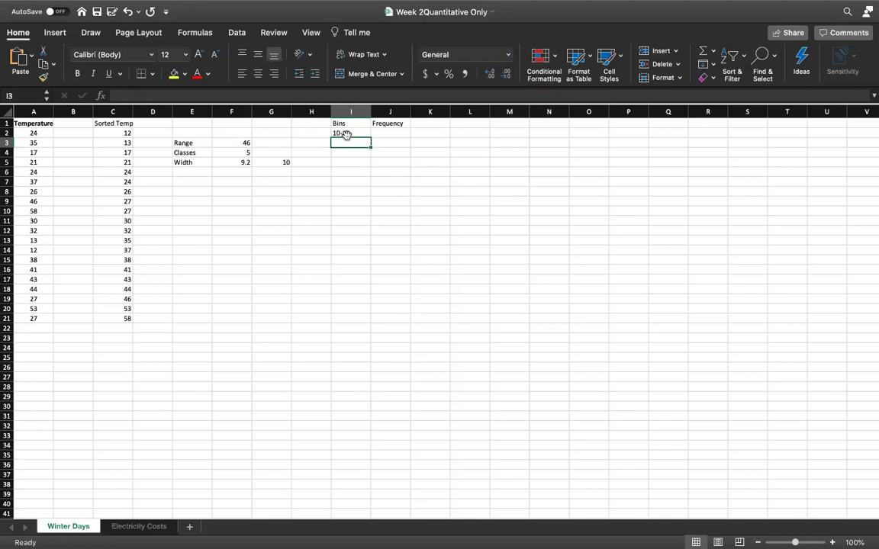
Enter the remaining bins 20-30, 30-40, 40-50 and 50-60 in I3 through I6.
{"action": "type", "text": "20-30"}
{"action": "key", "text": "Return"}
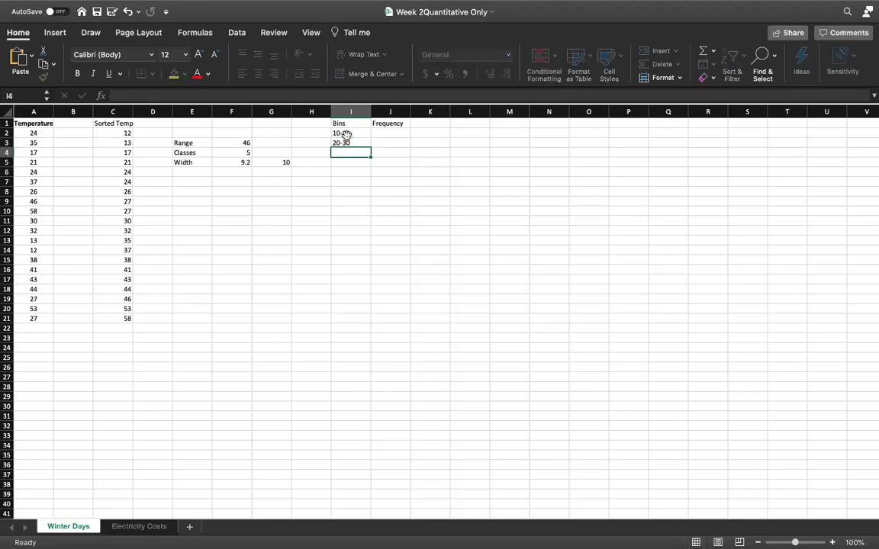
{"action": "type", "text": "30-40"}
{"action": "key", "text": "Return"}
{"action": "type", "text": "40"}
{"action": "key", "text": "Return"}
{"action": "key", "text": "Up"}
{"action": "key", "text": "BackSpace"}
{"action": "type", "text": "40-50"}
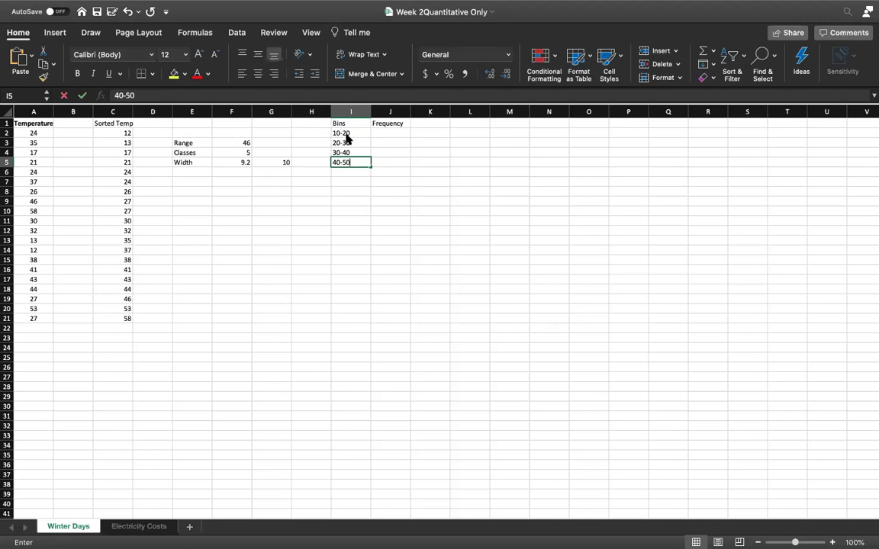
{"action": "key", "text": "Return"}
{"action": "type", "text": "50-60"}
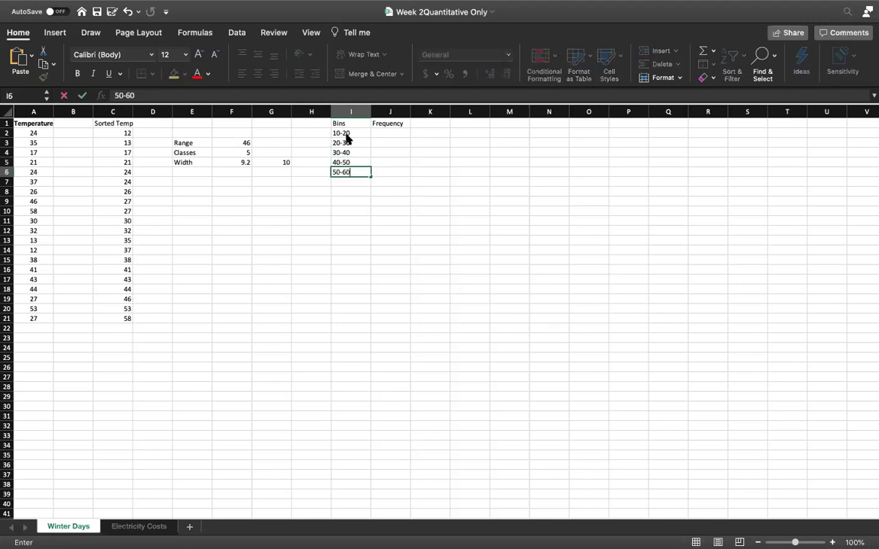
{"action": "key", "text": "Return"}
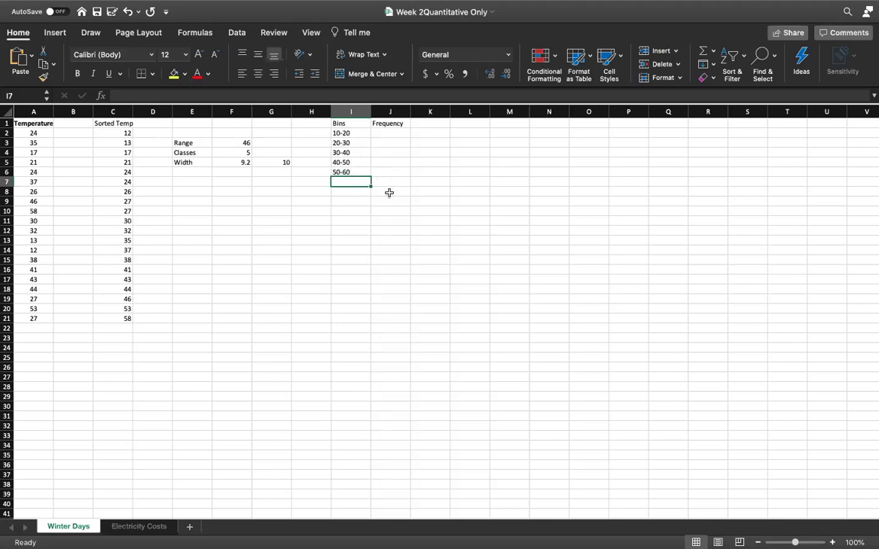
Highlight the sorted temperatures in C2:C4 and their 10-20 bin in I2 with yellow fill.
{"action": "left_click", "coordinate": [386, 124]}
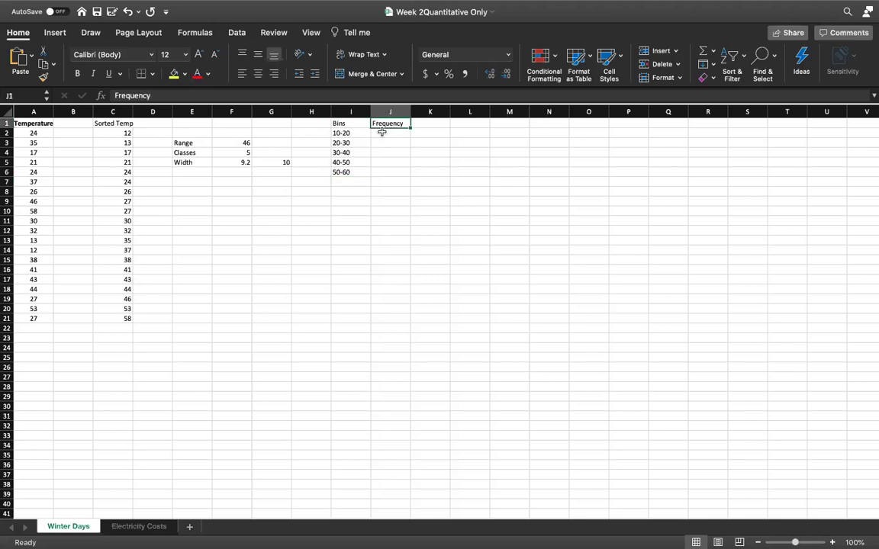
{"action": "left_click", "coordinate": [388, 132]}
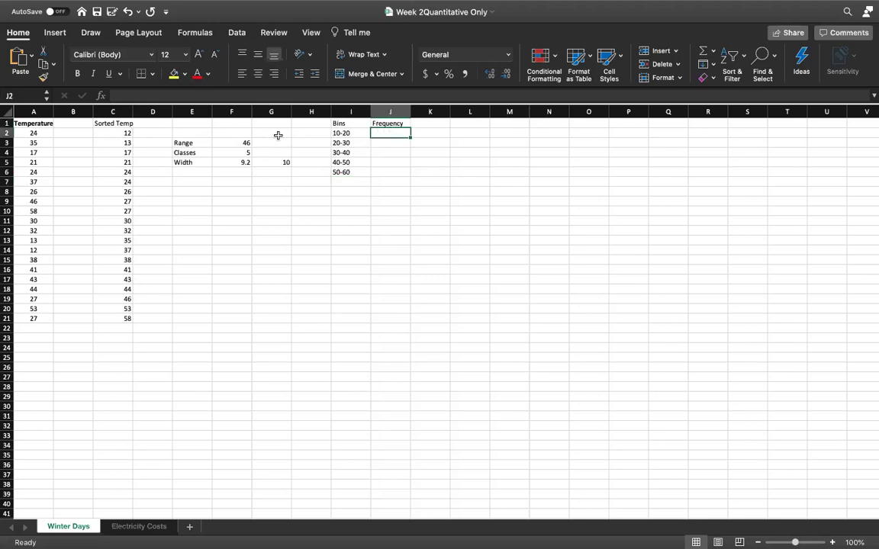
{"action": "left_click", "coordinate": [128, 133]}
{"action": "left_click_drag", "start_coordinate": [113, 133], "coordinate": [113, 153]}
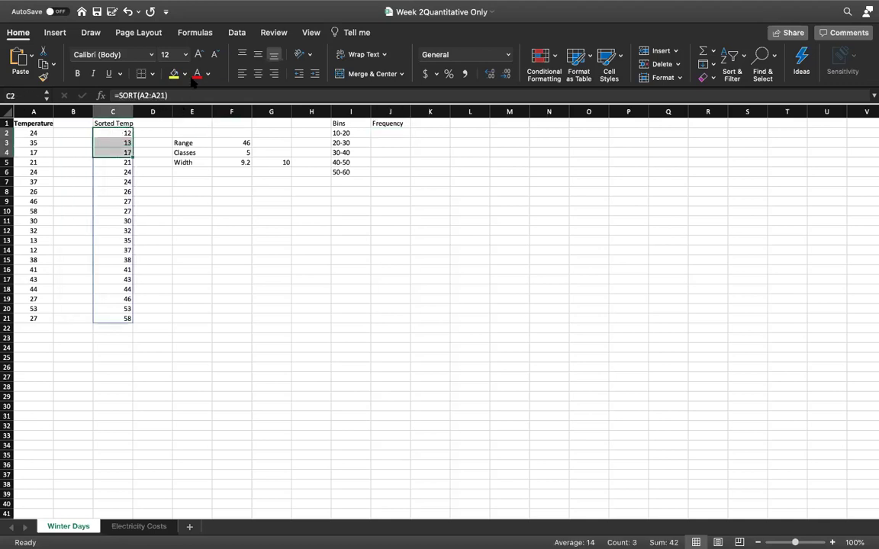
{"action": "left_click", "coordinate": [172, 72]}
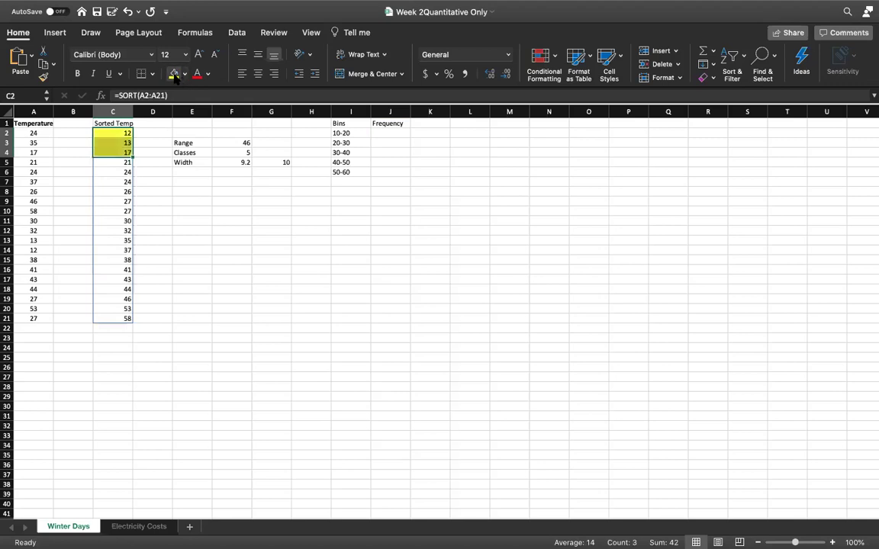
{"action": "left_click", "coordinate": [362, 131]}
{"action": "left_click", "coordinate": [174, 73]}
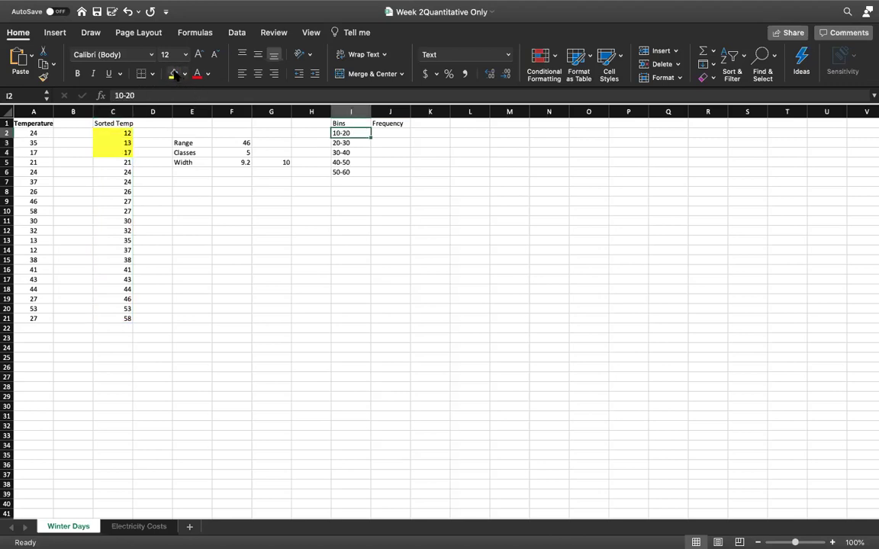
Enter the frequency 3 in J2 for the 10-20 bin.
{"action": "left_click", "coordinate": [393, 135]}
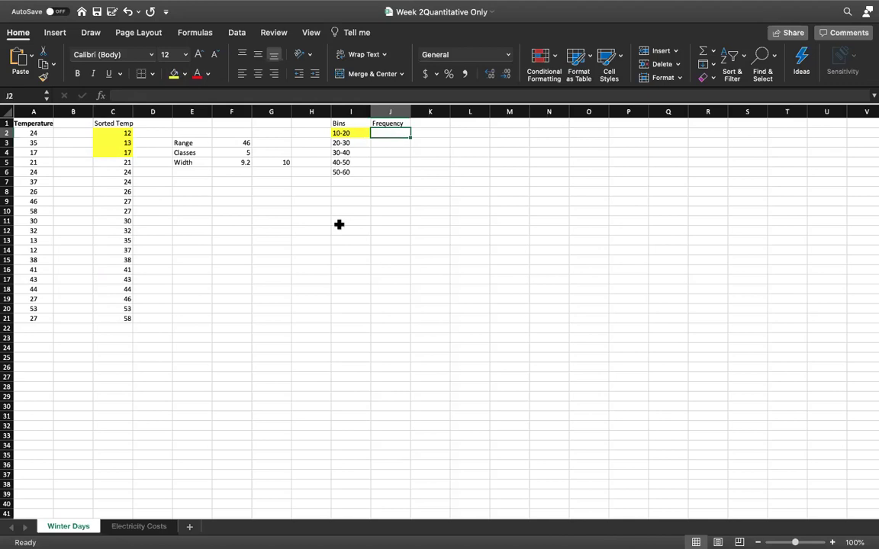
{"action": "type", "text": "3"}
{"action": "key", "text": "Return"}
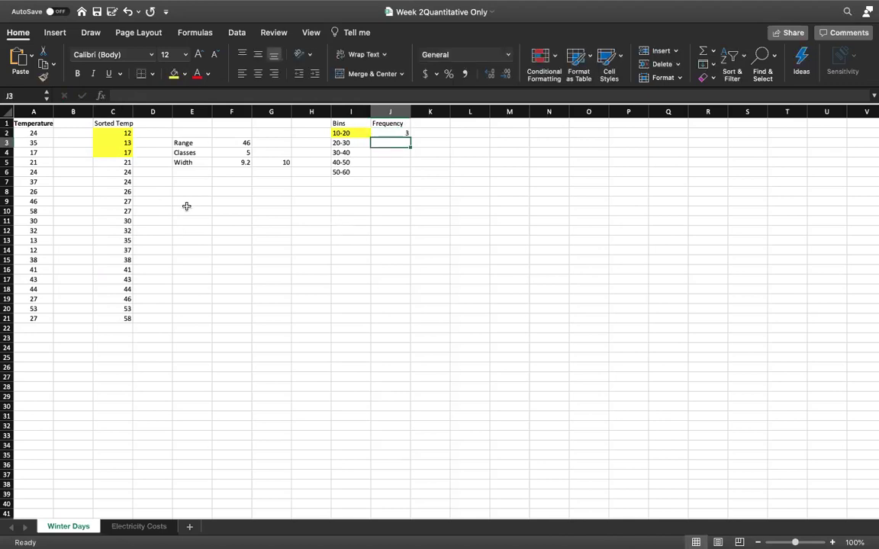
Highlight the 20-30 bin in I3 and its sorted temperatures in C5:C10 with orange fill.
{"action": "left_click", "coordinate": [184, 74]}
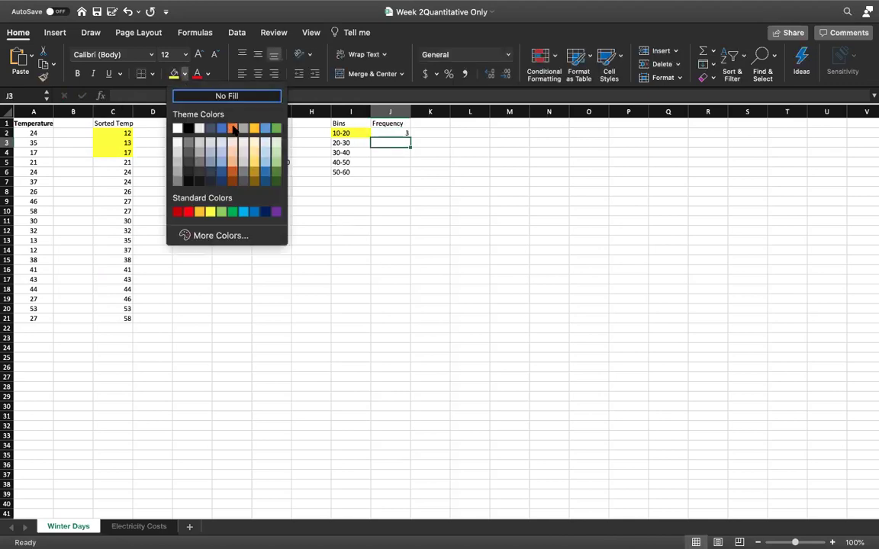
{"action": "left_click", "coordinate": [234, 129]}
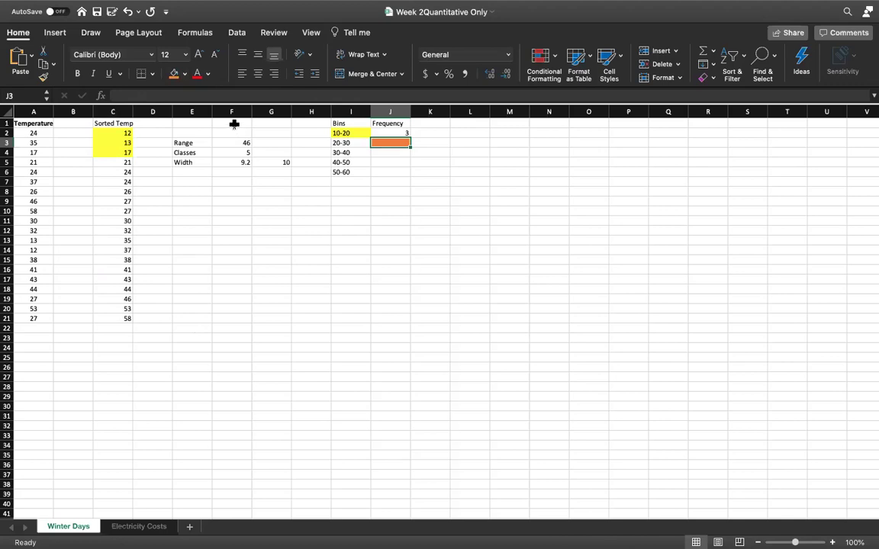
{"action": "key", "text": "super+z"}
{"action": "left_click", "coordinate": [349, 142]}
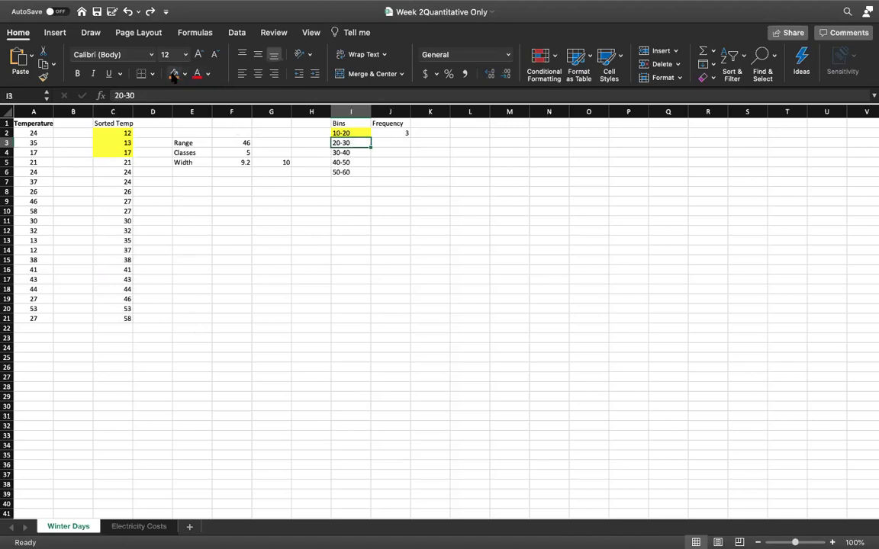
{"action": "left_click", "coordinate": [173, 76]}
{"action": "left_click_drag", "start_coordinate": [122, 162], "coordinate": [129, 211]}
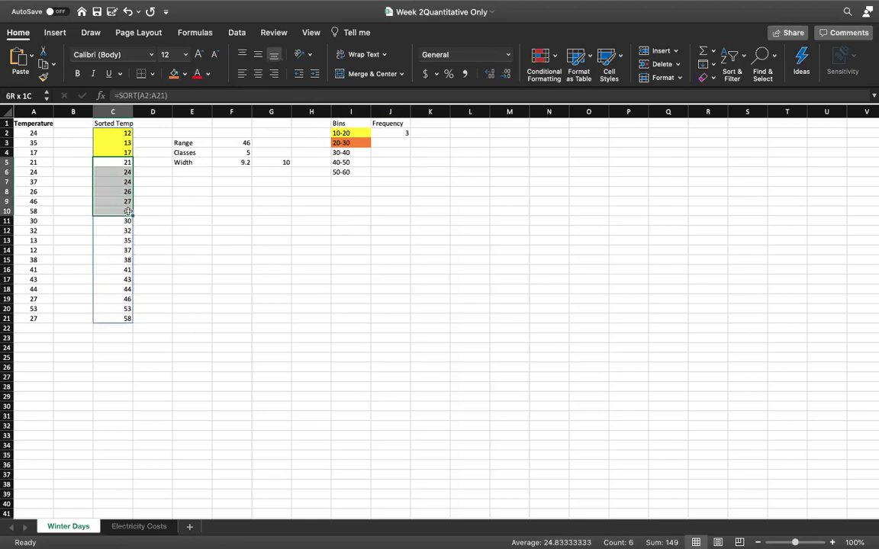
{"action": "left_click", "coordinate": [174, 74]}
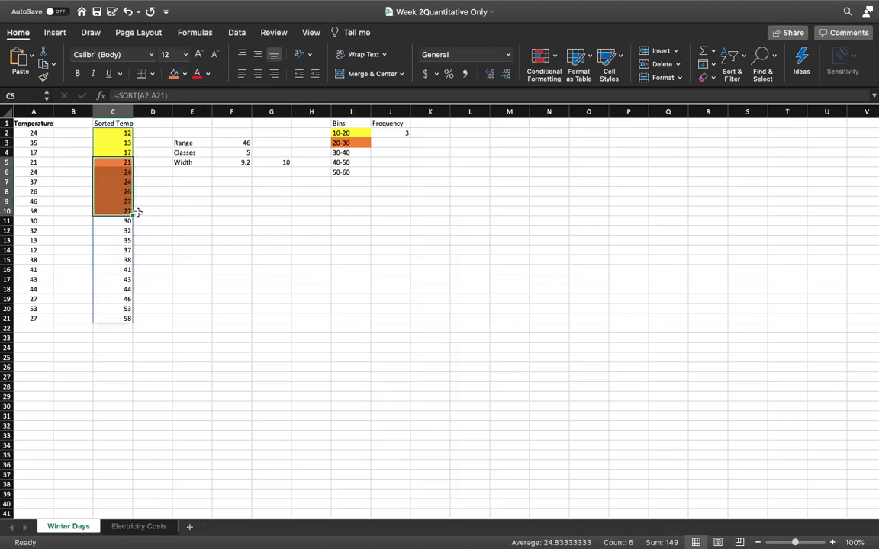
{"action": "left_click", "coordinate": [142, 220]}
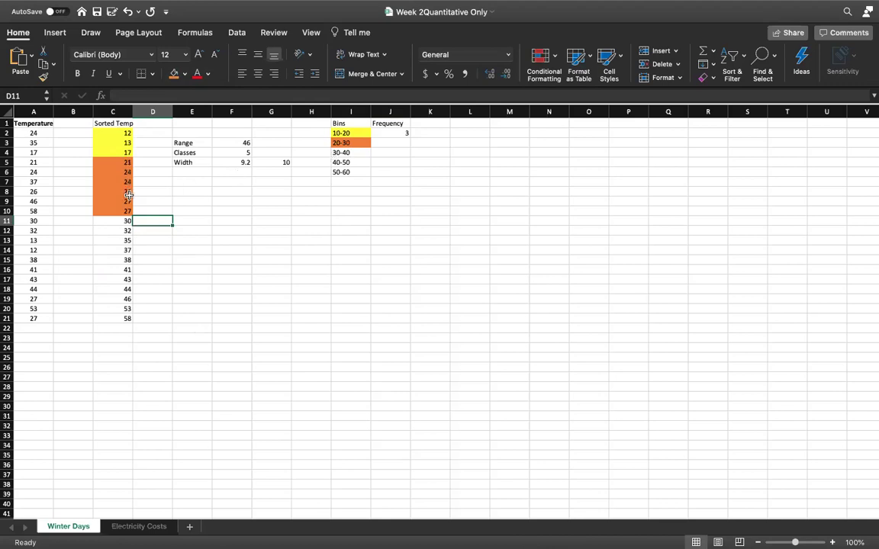
Enter the frequency 6 in J3 for the 20-30 bin.
{"action": "left_click", "coordinate": [389, 144]}
{"action": "type", "text": "6"}
{"action": "key", "text": "Return"}
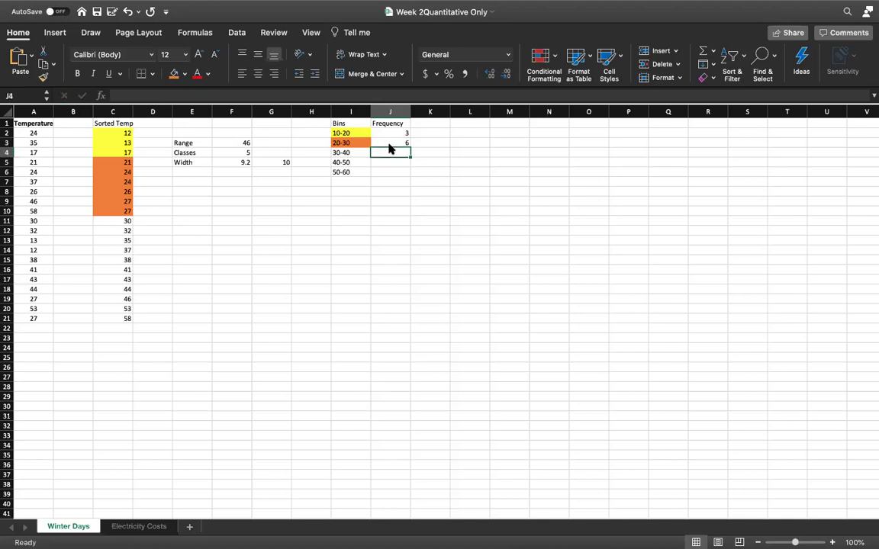
Highlight the 30-40 bin in I4 and its sorted temperatures in C11:C15 with blue fill.
{"action": "left_click", "coordinate": [184, 73]}
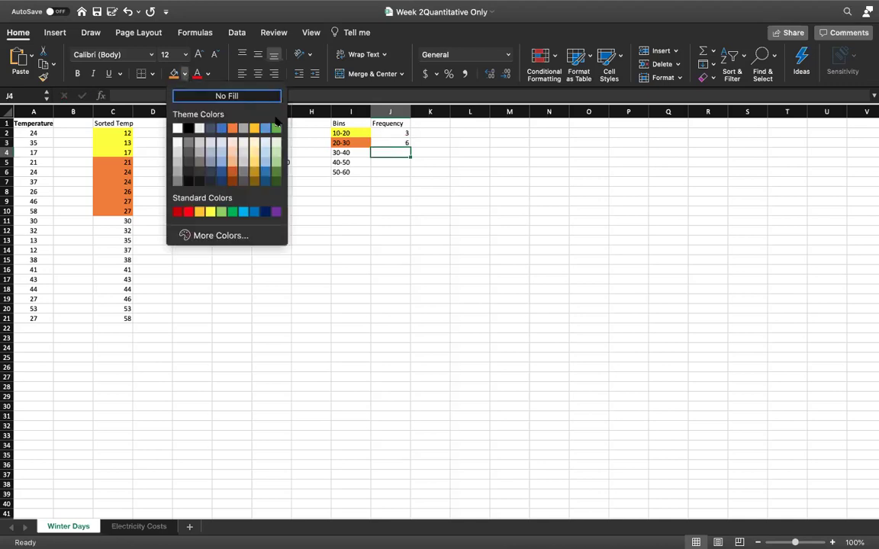
{"action": "left_click", "coordinate": [355, 152]}
{"action": "left_click", "coordinate": [355, 153]}
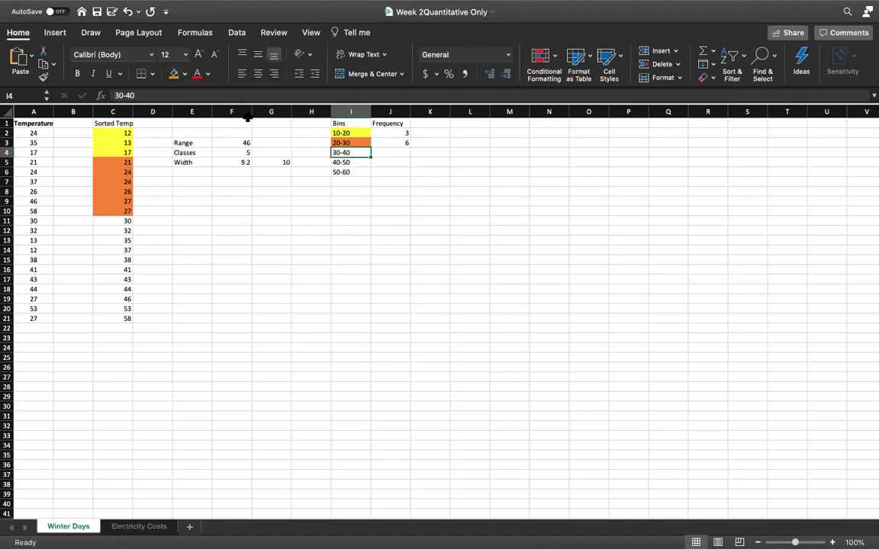
{"action": "left_click", "coordinate": [184, 73]}
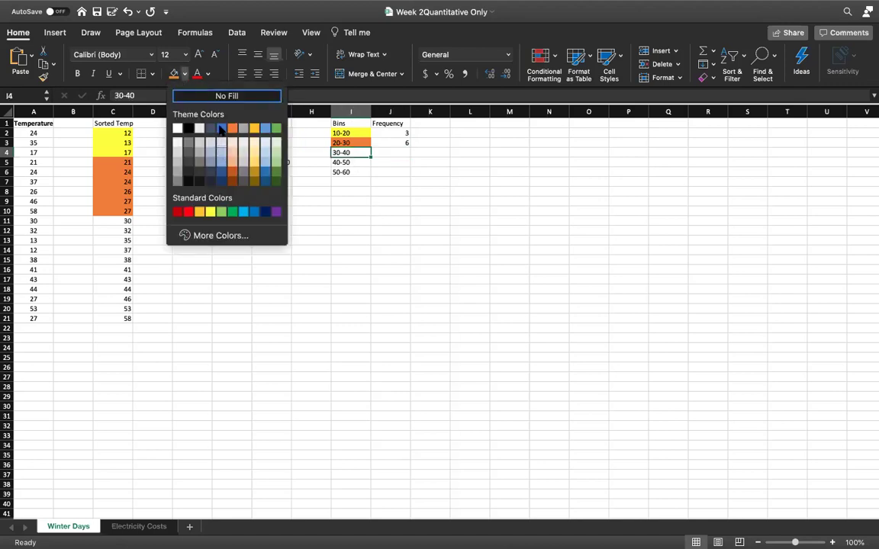
{"action": "left_click", "coordinate": [201, 131]}
{"action": "left_click", "coordinate": [230, 222]}
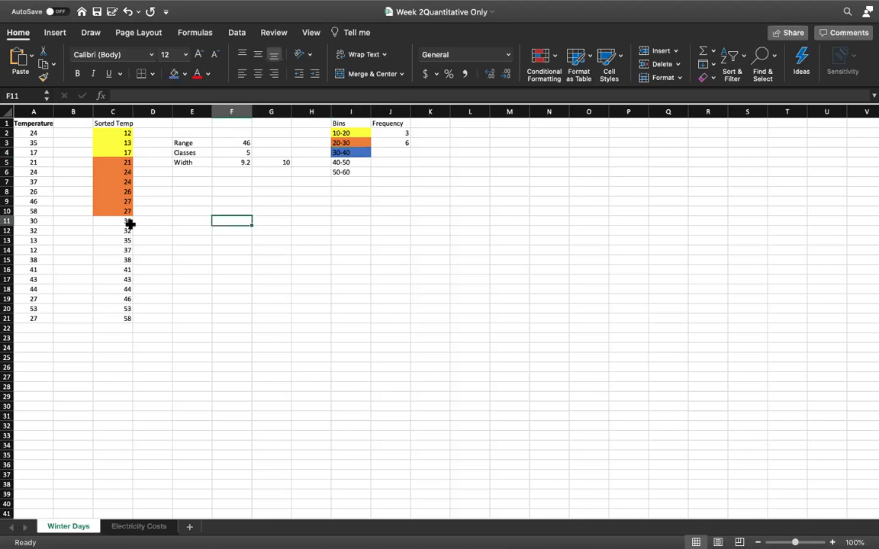
{"action": "left_click_drag", "start_coordinate": [127, 221], "coordinate": [126, 261]}
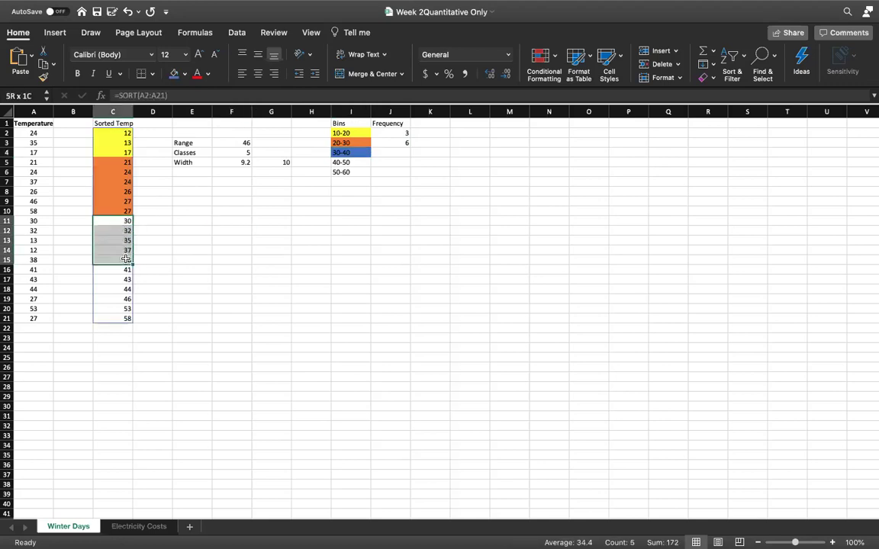
{"action": "left_click", "coordinate": [174, 74]}
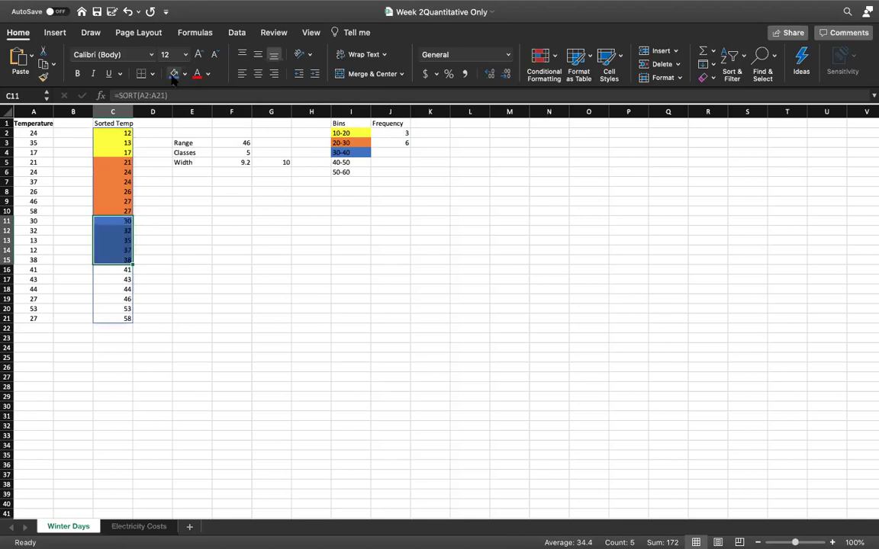
{"action": "left_click", "coordinate": [153, 230]}
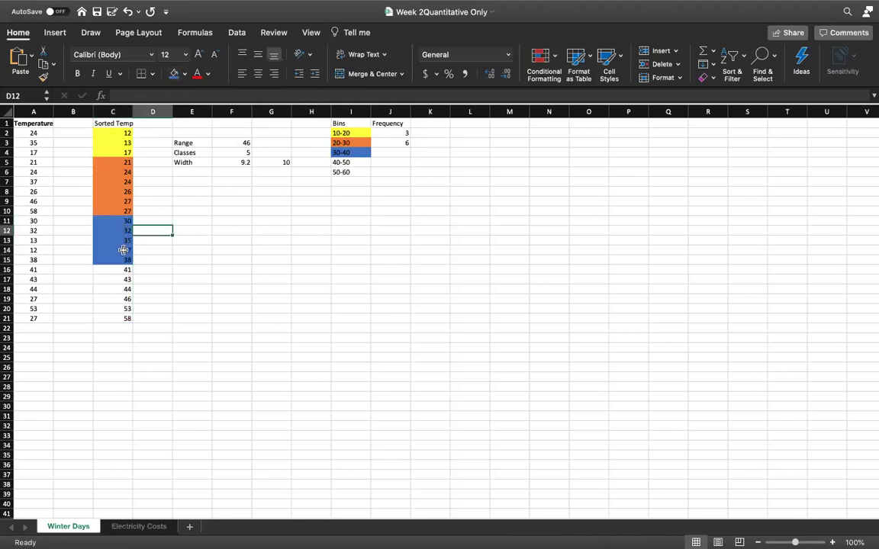
Enter the frequency 5 in J4 for the 30-40 bin.
{"action": "left_click", "coordinate": [404, 154]}
{"action": "type", "text": "5"}
{"action": "key", "text": "Return"}
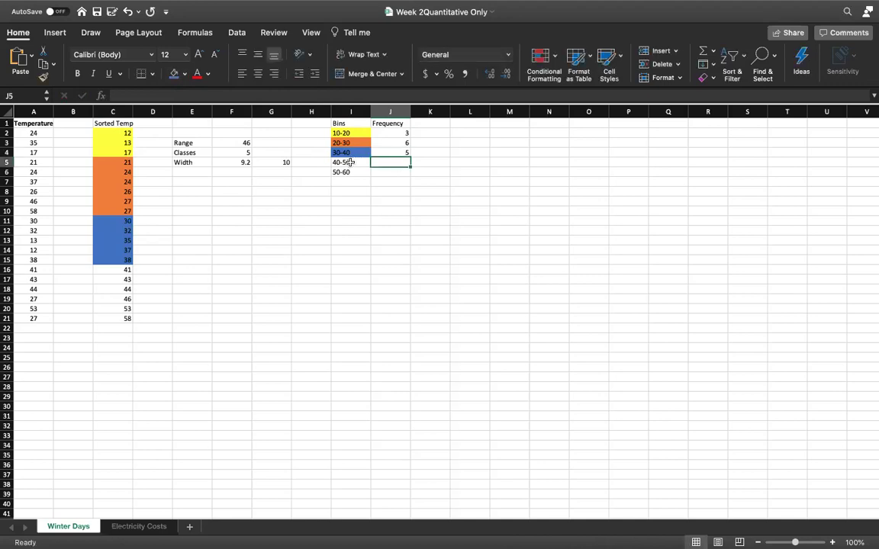
Highlight the 40-50 bin in I5 with green fill.
{"action": "left_click", "coordinate": [351, 162]}
{"action": "left_click", "coordinate": [184, 73]}
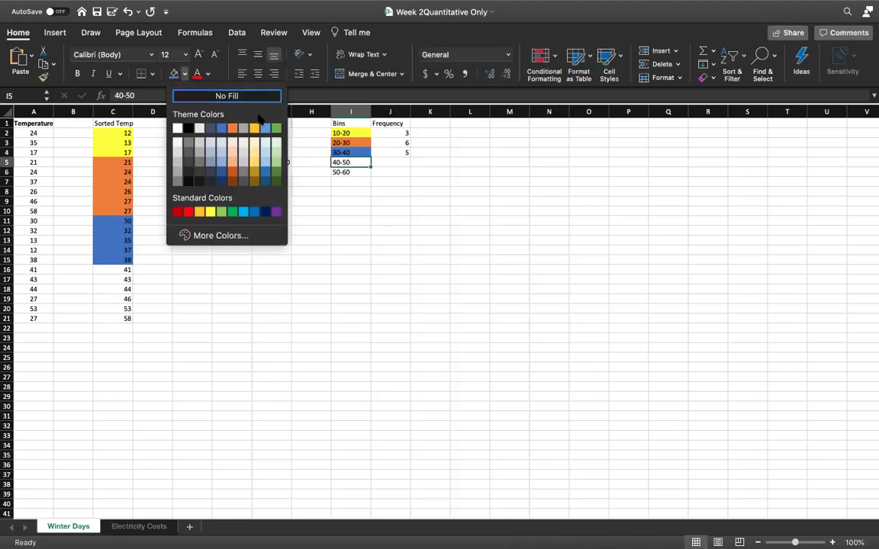
{"action": "left_click", "coordinate": [243, 123]}
Enter the frequency 4 in J5 for the 40-50 bin.
{"action": "left_click_drag", "start_coordinate": [122, 270], "coordinate": [126, 297]}
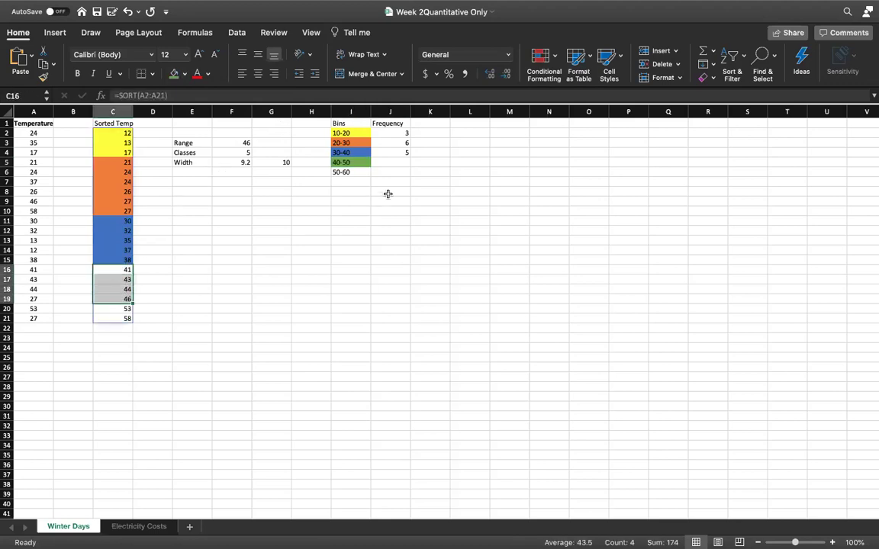
{"action": "left_click", "coordinate": [401, 169]}
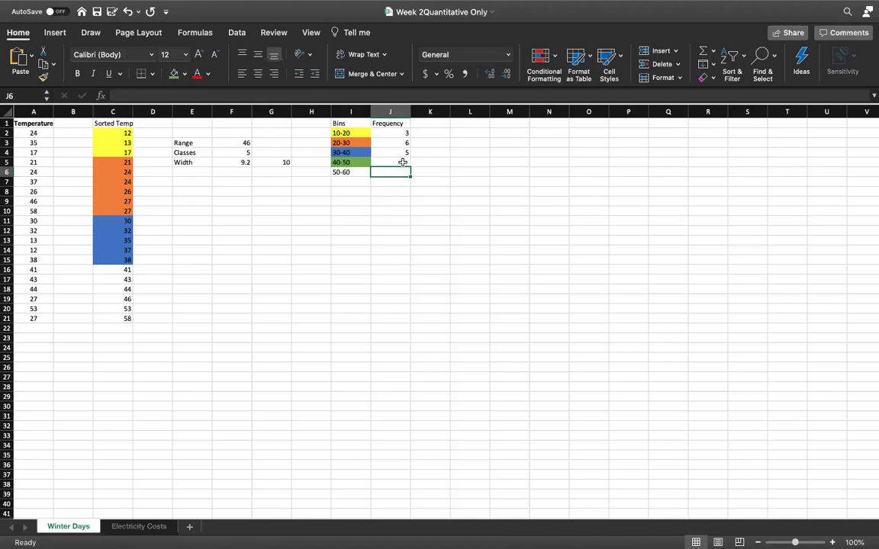
{"action": "left_click", "coordinate": [402, 163]}
{"action": "type", "text": "4"}
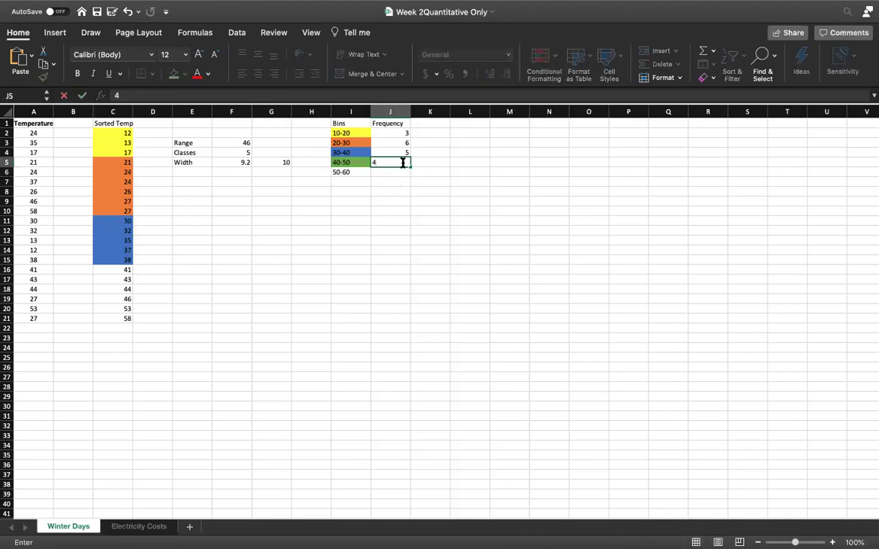
{"action": "key", "text": "Return"}
Fill the sorted temperatures in C16:C19 with the same green as the 40-50 bin.
{"action": "left_click_drag", "start_coordinate": [107, 270], "coordinate": [109, 299]}
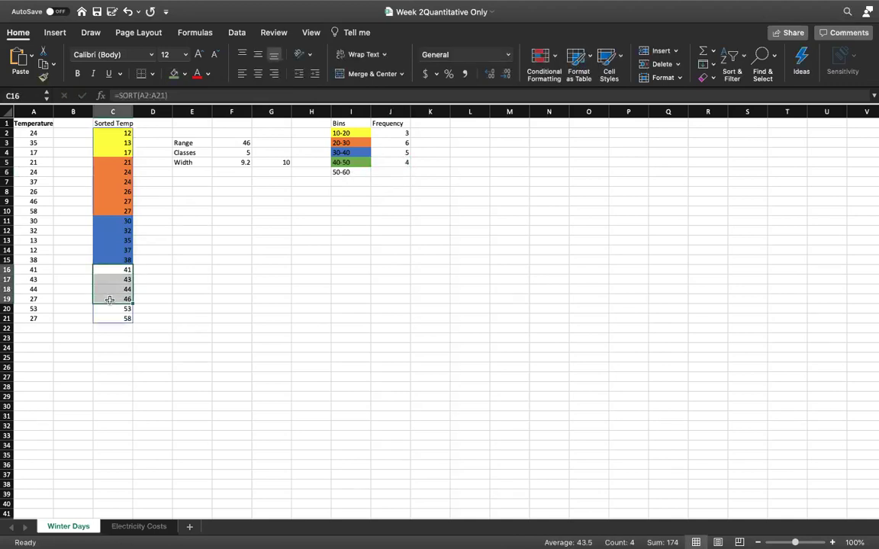
{"action": "left_click", "coordinate": [174, 73]}
{"action": "left_click", "coordinate": [218, 213]}
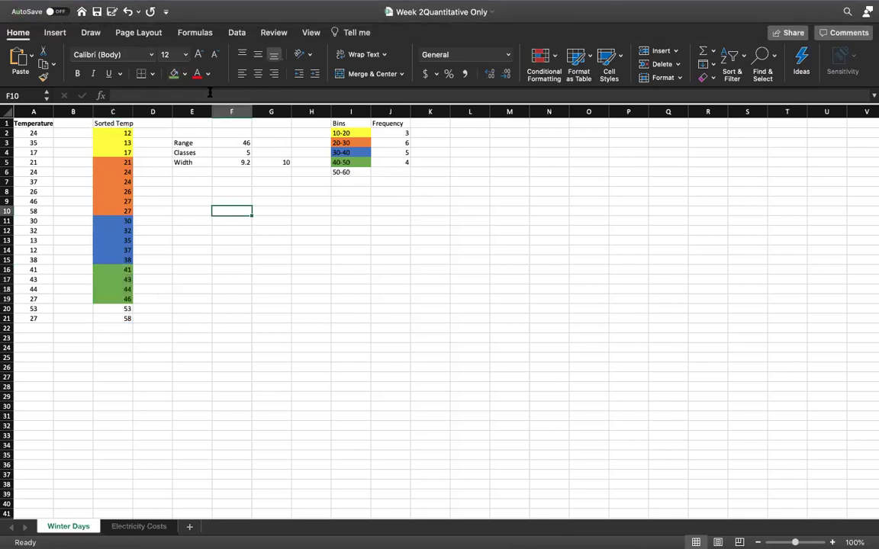
Highlight the 50-60 bin in I6 and its sorted temperatures in C20:C21 with red fill.
{"action": "left_click", "coordinate": [184, 74]}
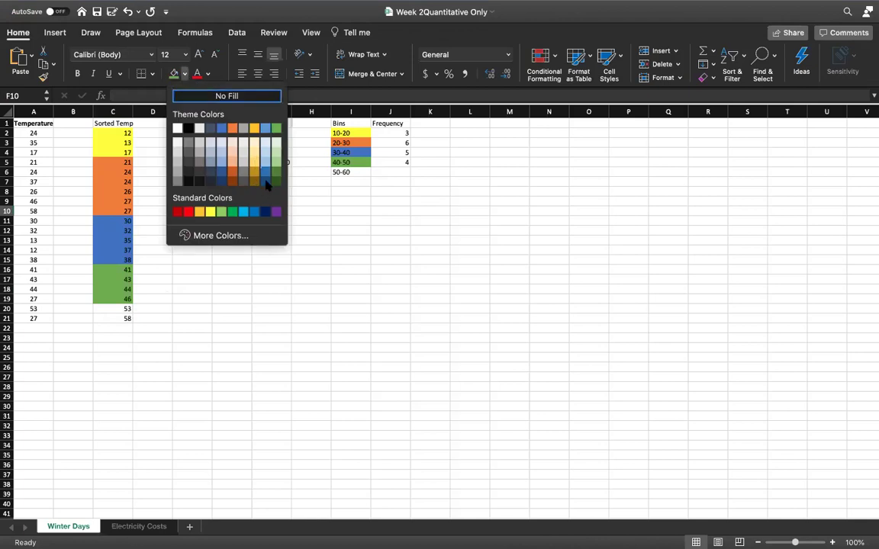
{"action": "left_click", "coordinate": [338, 192]}
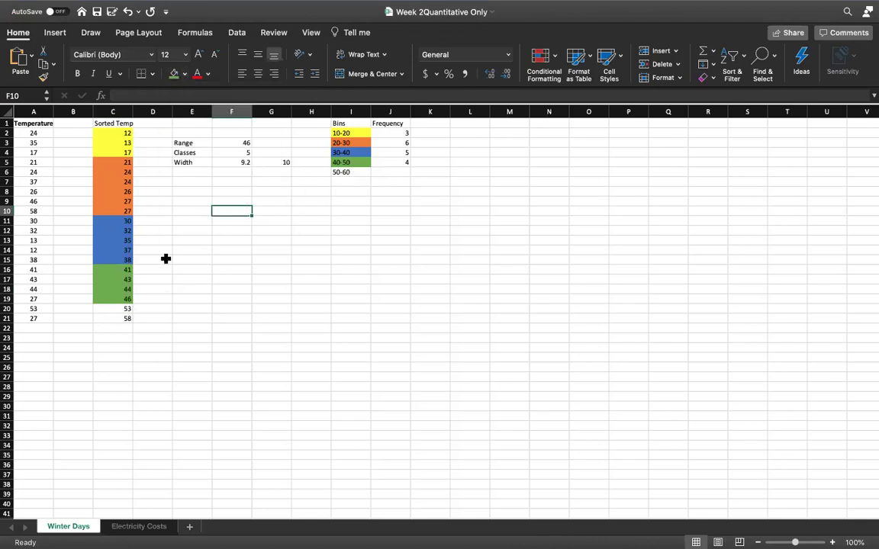
{"action": "left_click", "coordinate": [355, 173]}
{"action": "left_click", "coordinate": [185, 74]}
{"action": "left_click", "coordinate": [188, 210]}
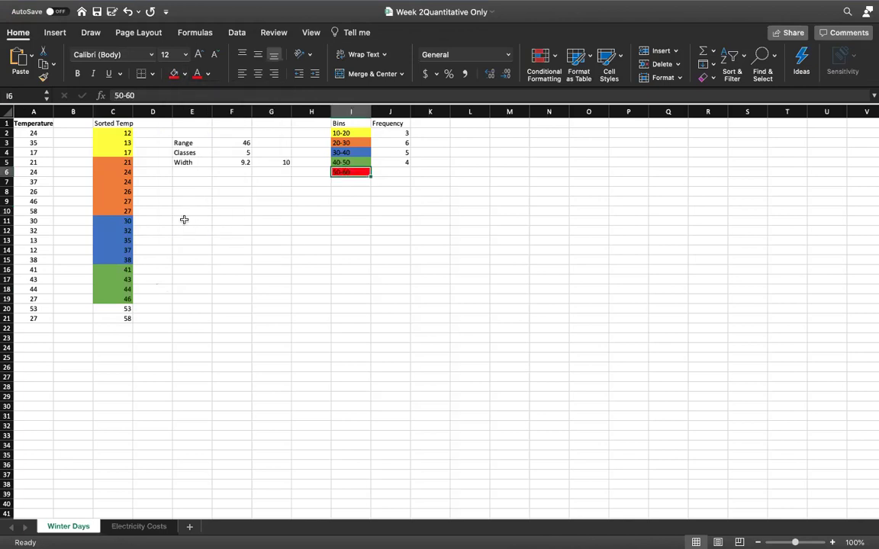
{"action": "left_click_drag", "start_coordinate": [125, 309], "coordinate": [125, 315]}
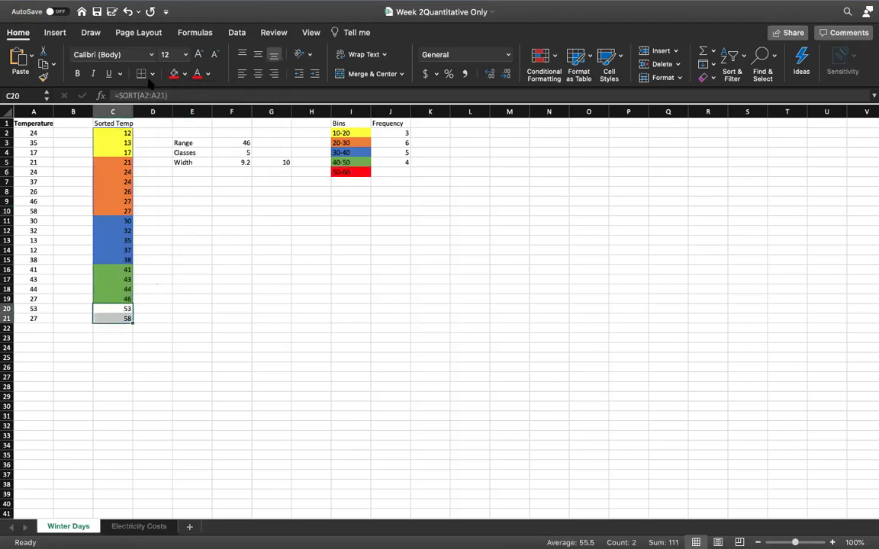
{"action": "left_click", "coordinate": [174, 74]}
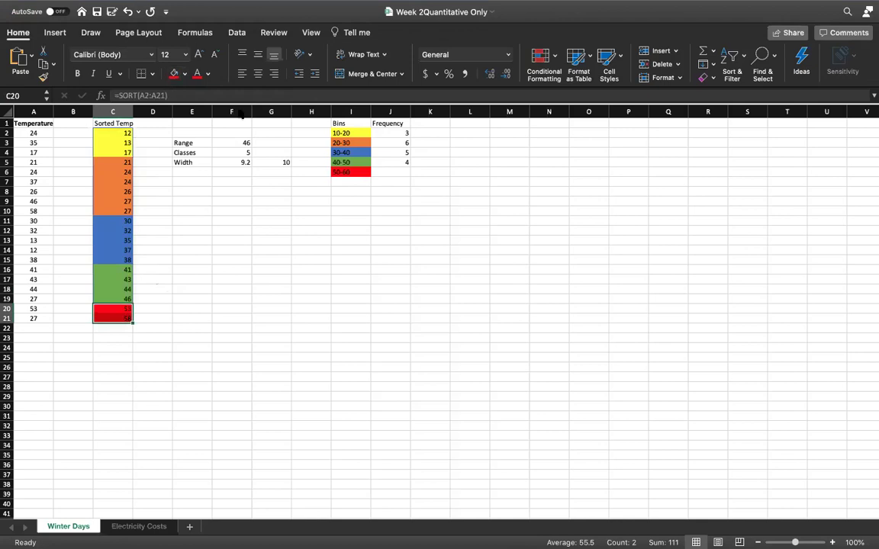
Enter the frequency 2 in J6 for the 50-60 bin.
{"action": "left_click", "coordinate": [399, 171]}
{"action": "type", "text": "2"}
{"action": "left_click", "coordinate": [439, 213]}
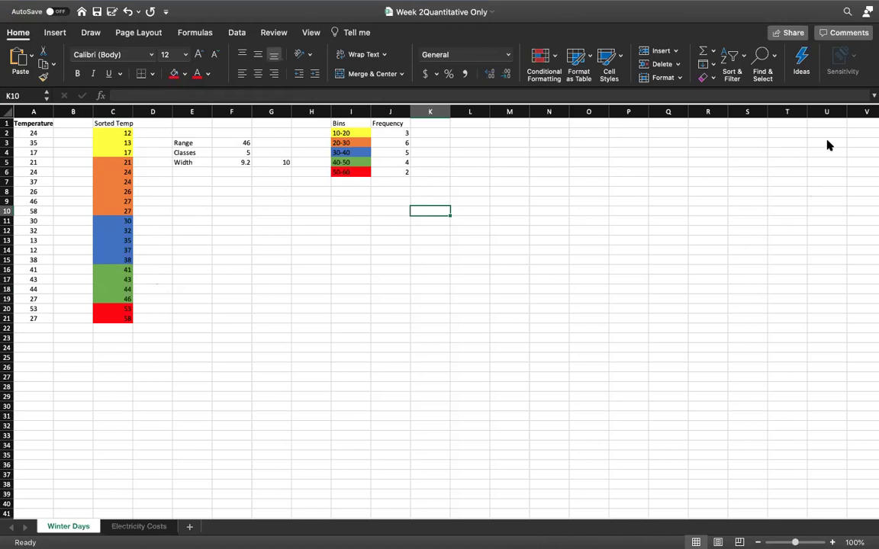
Add the column headers Midpoint in K1 and Percentage in L1 beside the Frequency column.
{"action": "left_click", "coordinate": [434, 127]}
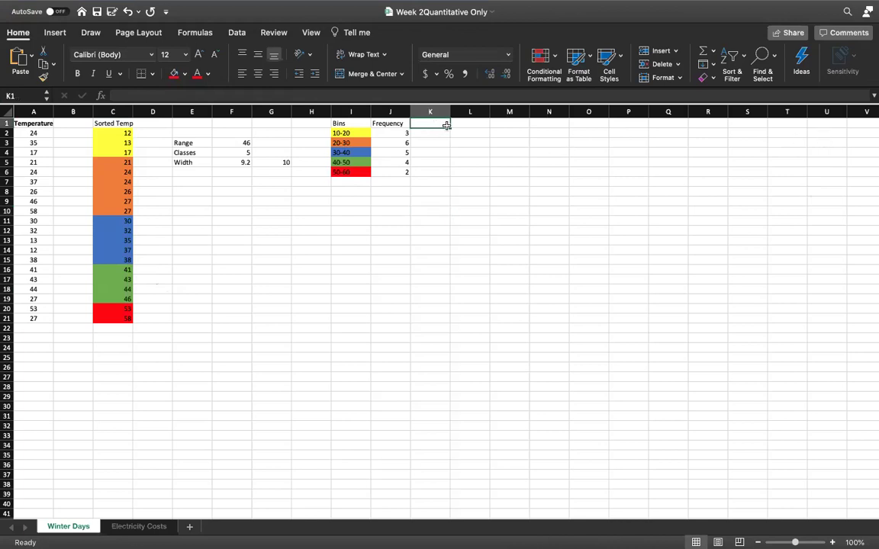
{"action": "type", "text": "Midpoint"}
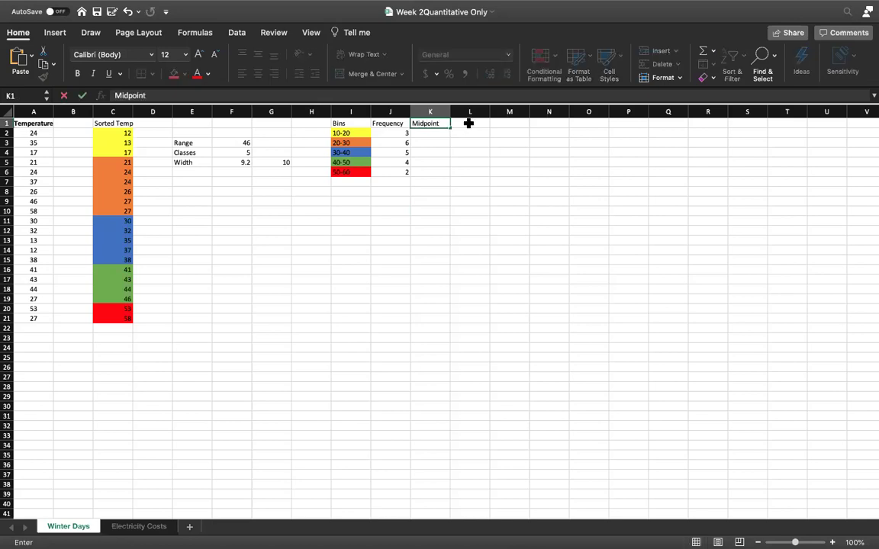
{"action": "left_click", "coordinate": [469, 123]}
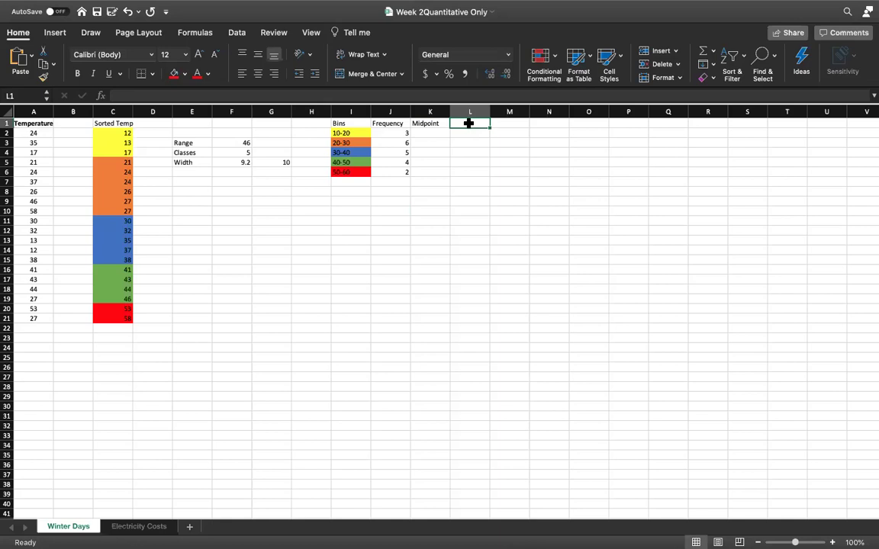
{"action": "type", "text": "Perce"}
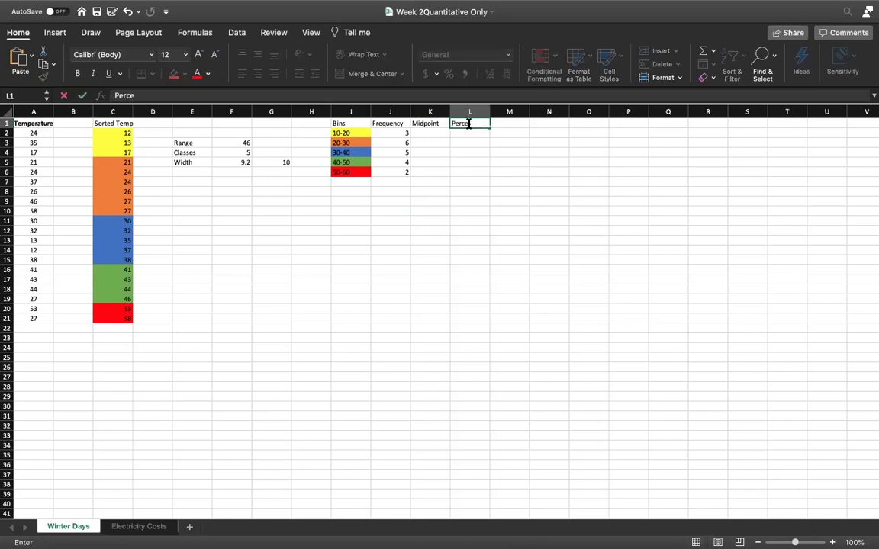
{"action": "type", "text": "ntage"}
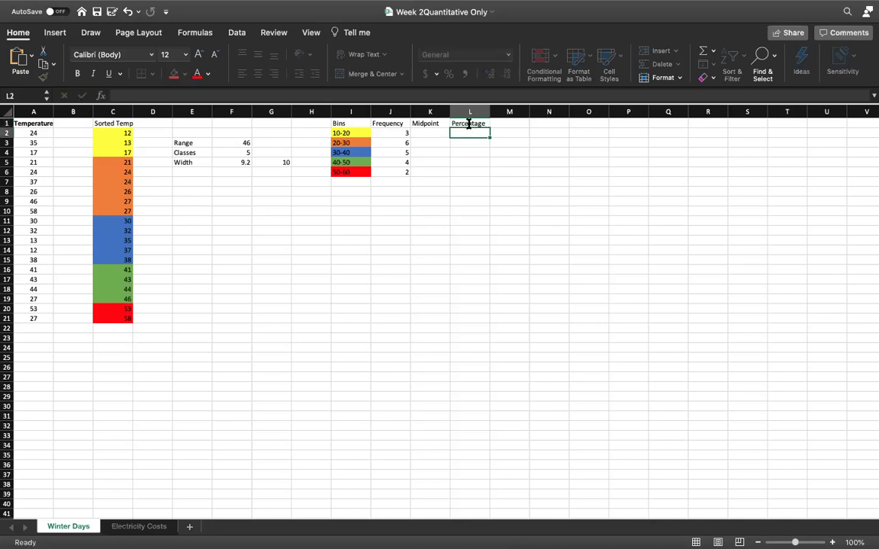
{"action": "left_click", "coordinate": [465, 135]}
Enter the bin midpoints 15, 25, 35, 45 and 55 in K2:K6.
{"action": "left_click", "coordinate": [432, 133]}
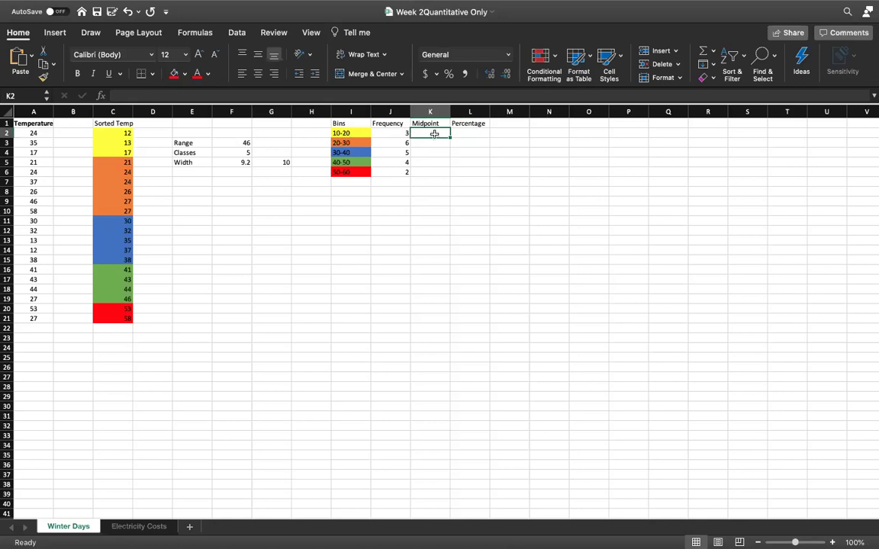
{"action": "type", "text": "15"}
{"action": "key", "text": "Return"}
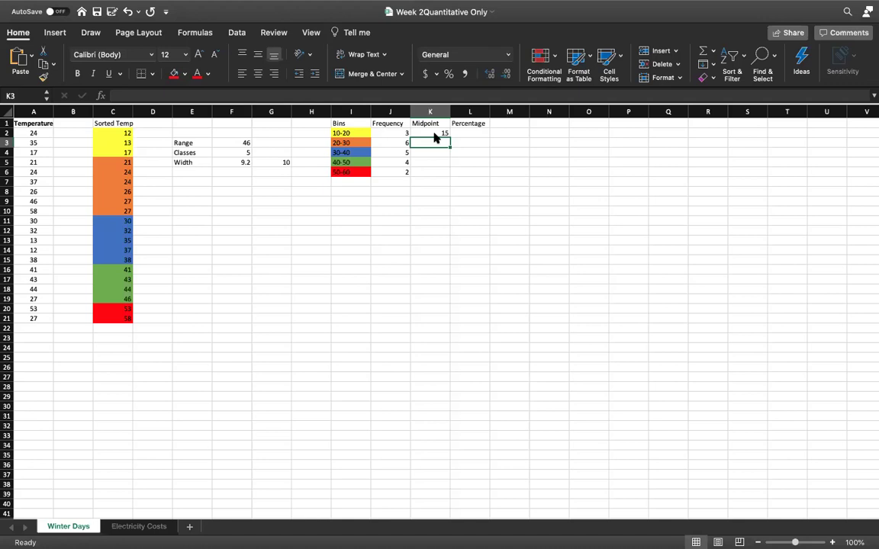
{"action": "type", "text": "25"}
{"action": "key", "text": "Return"}
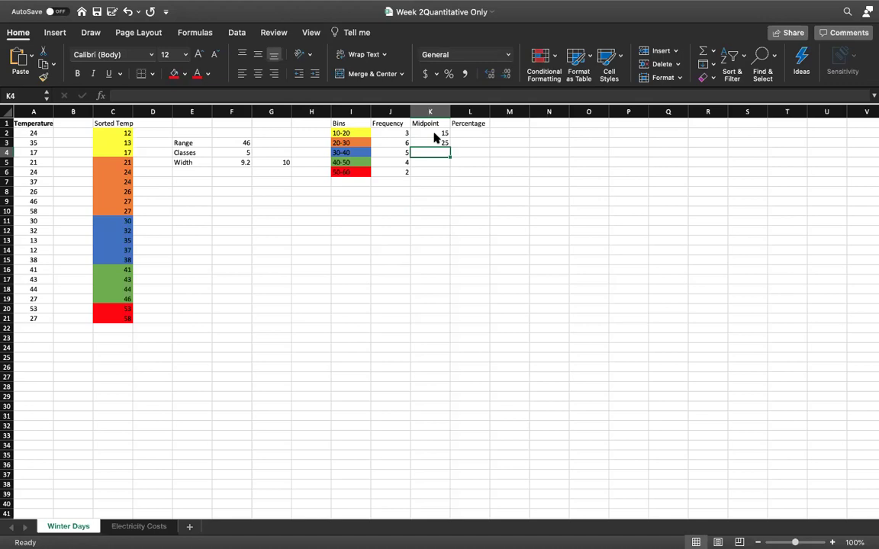
{"action": "type", "text": "35"}
{"action": "key", "text": "Return"}
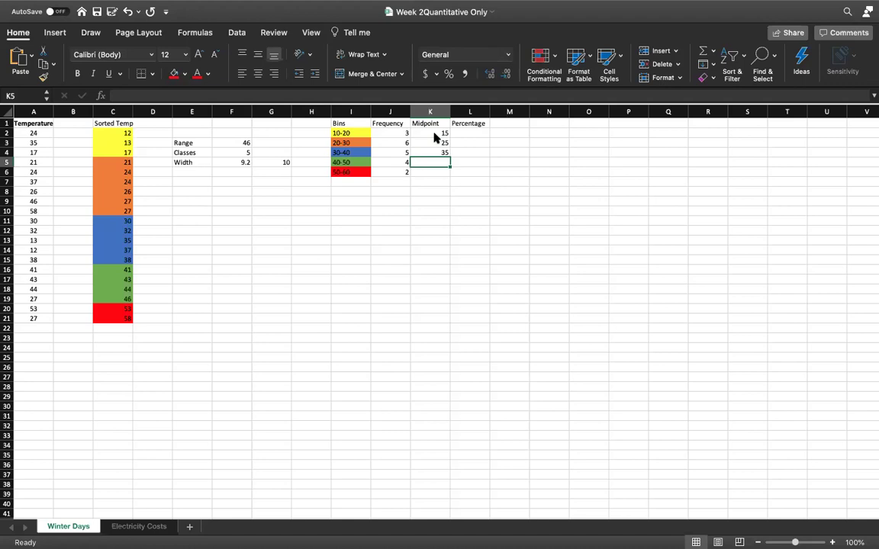
{"action": "type", "text": "45"}
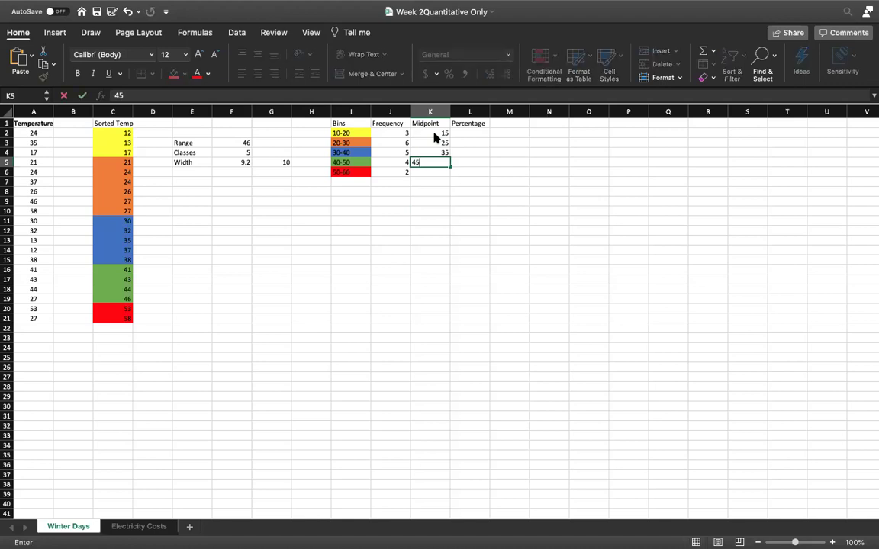
{"action": "key", "text": "Return"}
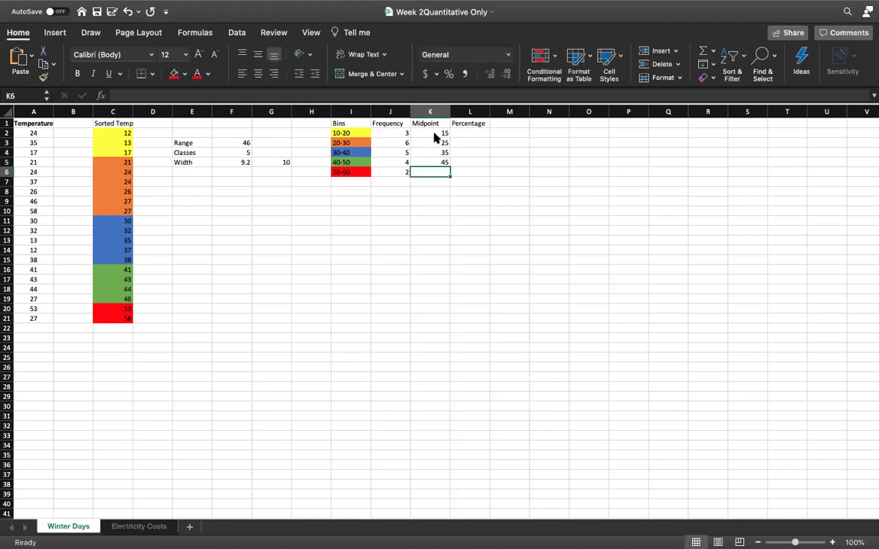
{"action": "type", "text": "55"}
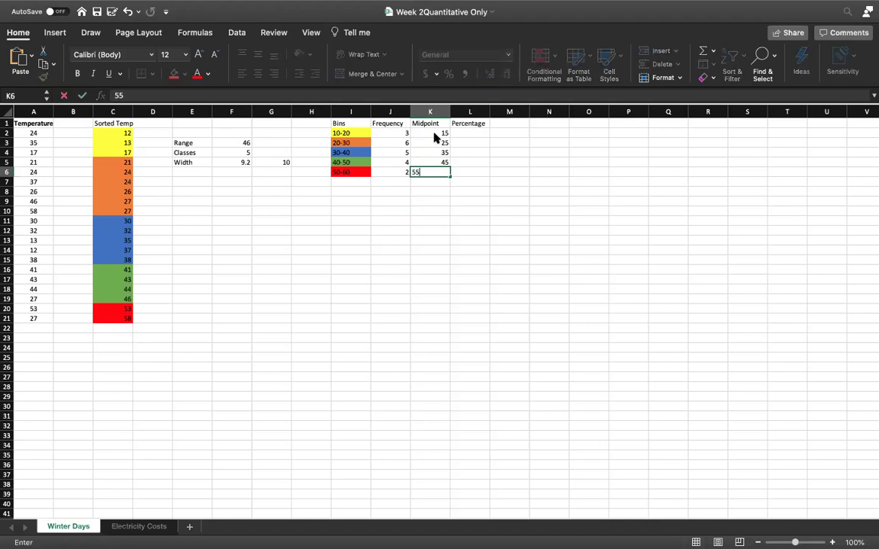
{"action": "key", "text": "Return"}
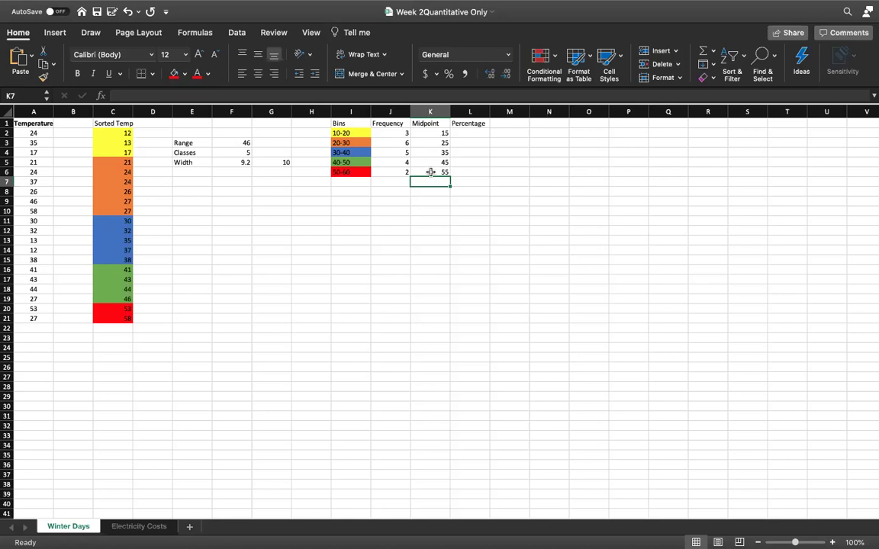
Label the row below the last bin "total" in I7.
{"action": "left_click", "coordinate": [471, 123]}
{"action": "left_click", "coordinate": [469, 132]}
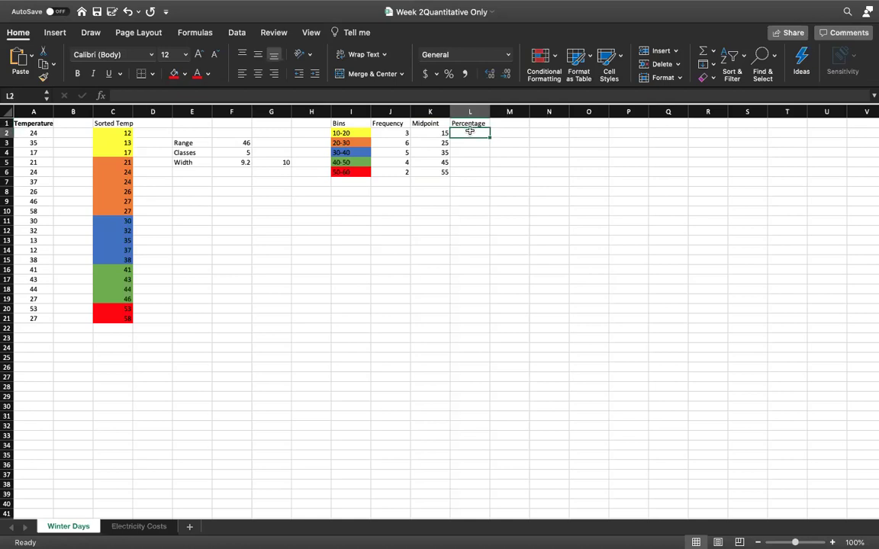
{"action": "left_click", "coordinate": [361, 181]}
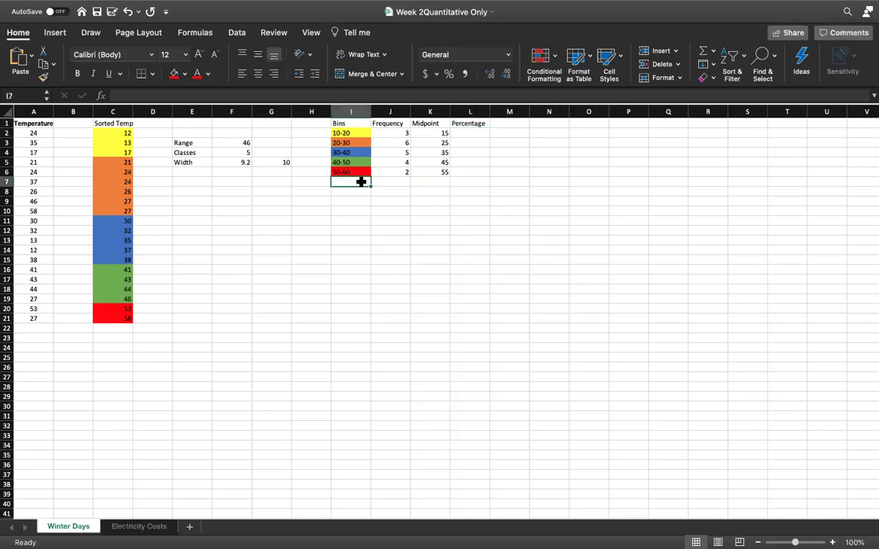
{"action": "type", "text": "total"}
{"action": "key", "text": "Return"}
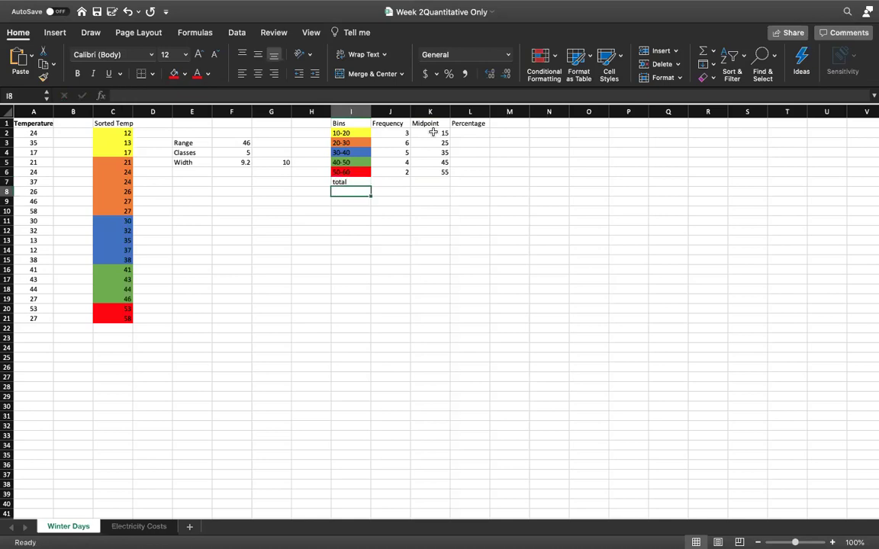
Total the frequencies J2:J6 with a SUM formula in J7.
{"action": "left_click", "coordinate": [391, 183]}
{"action": "type", "text": "=sum"}
{"action": "key", "text": "Tab"}
{"action": "left_click_drag", "start_coordinate": [400, 133], "coordinate": [400, 177]}
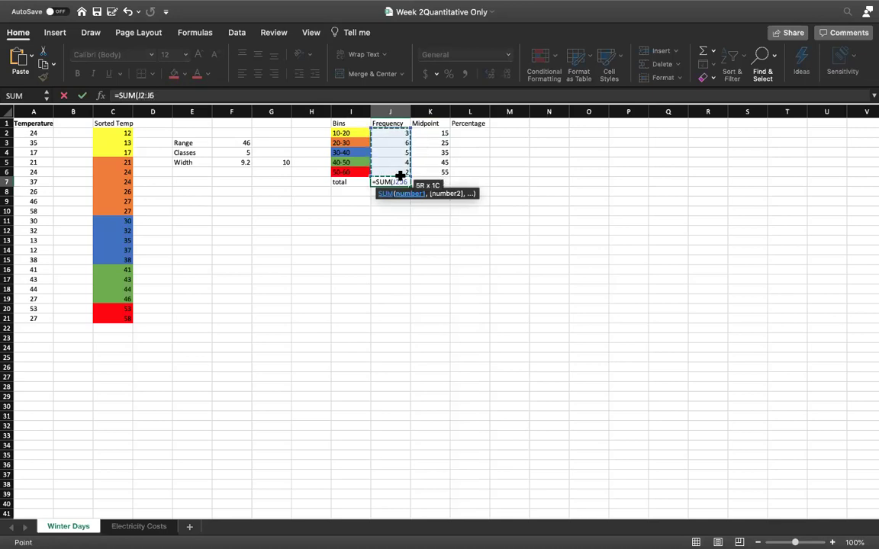
{"action": "key", "text": "Return"}
{"action": "left_click", "coordinate": [533, 341]}
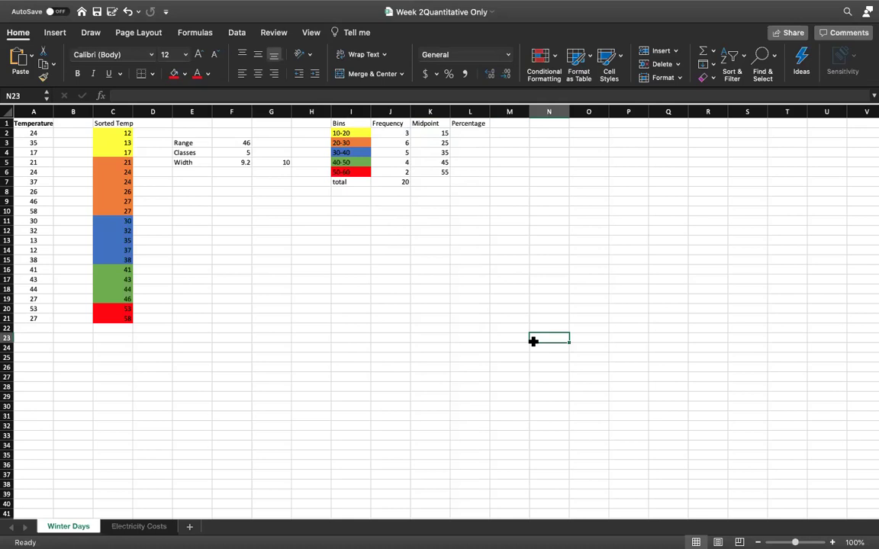
Enter the formula =J2/20 in L2 to calculate the share of the 10-20 bin.
{"action": "left_click", "coordinate": [469, 136]}
{"action": "type", "text": "="}
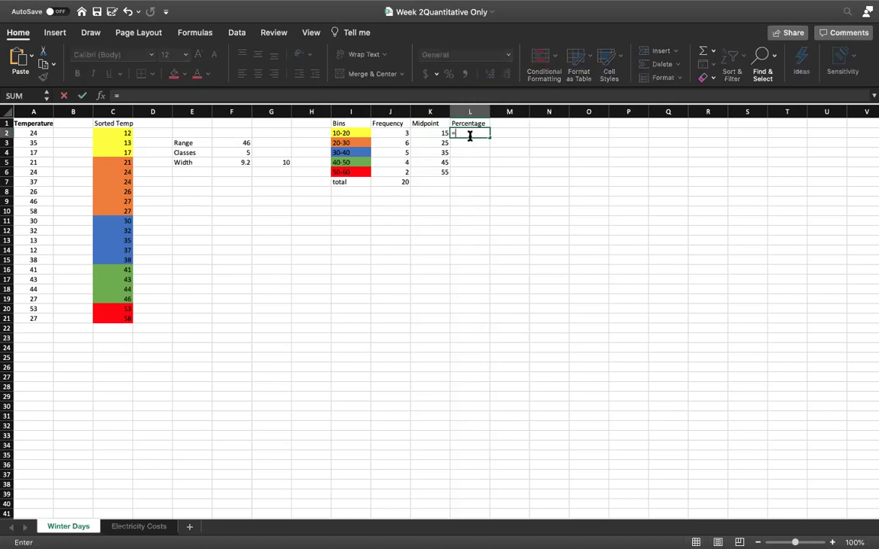
{"action": "left_click", "coordinate": [397, 133]}
{"action": "type", "text": "/2"}
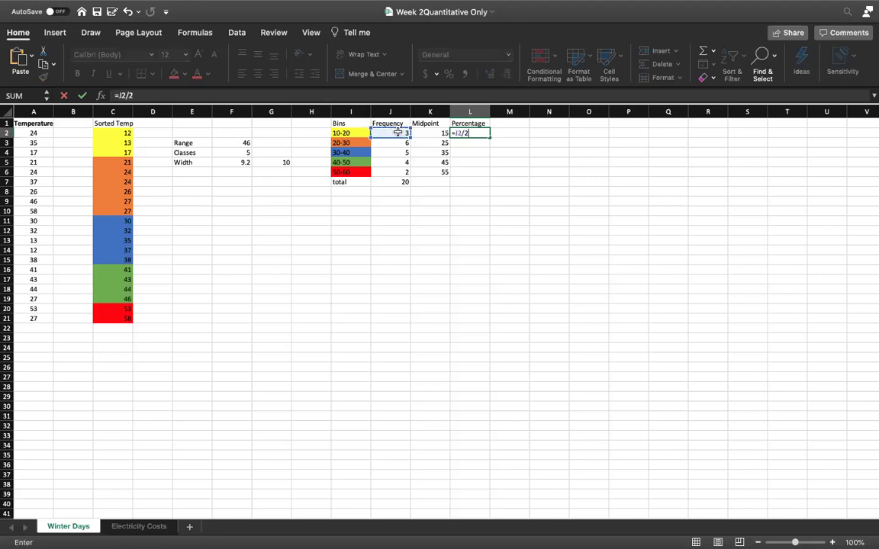
{"action": "type", "text": "0"}
{"action": "key", "text": "Return"}
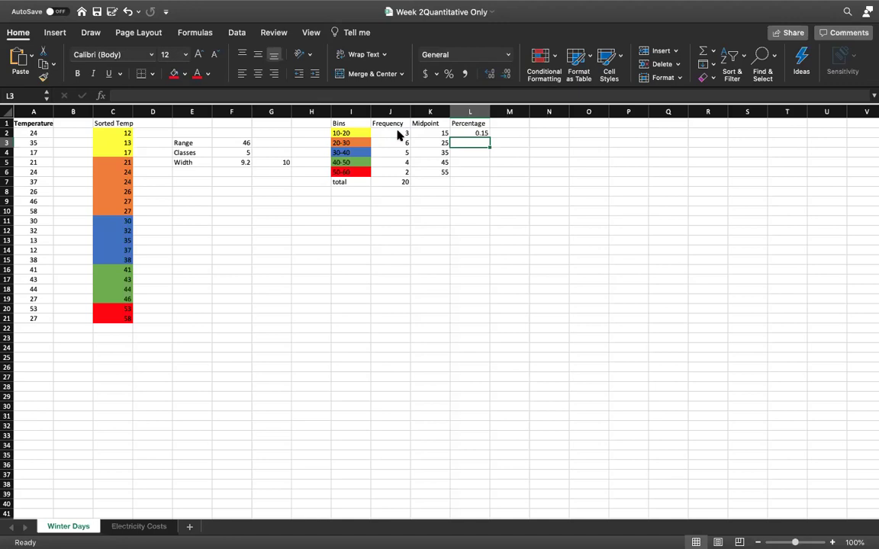
Copy the percentage formula from L2 down to L6 for the remaining bins.
{"action": "left_click", "coordinate": [481, 134]}
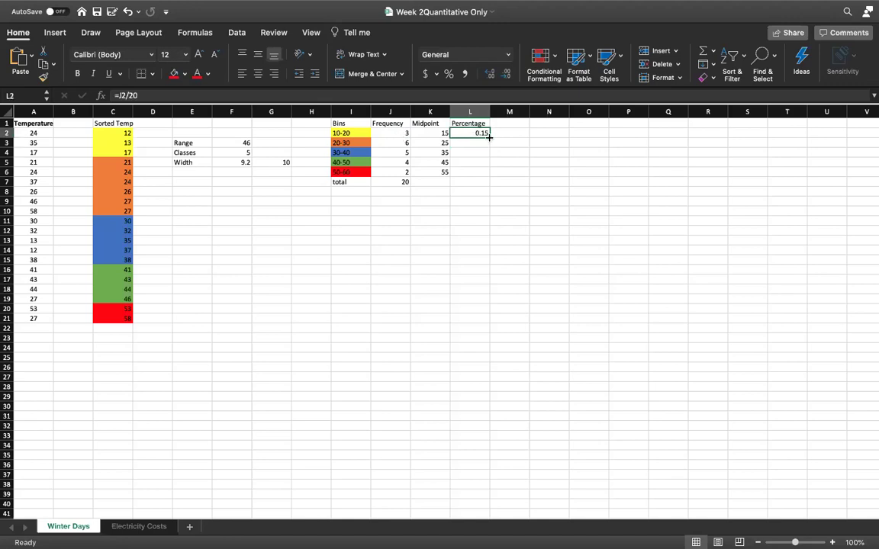
{"action": "left_click_drag", "start_coordinate": [489, 135], "coordinate": [486, 173]}
{"action": "left_click", "coordinate": [558, 162]}
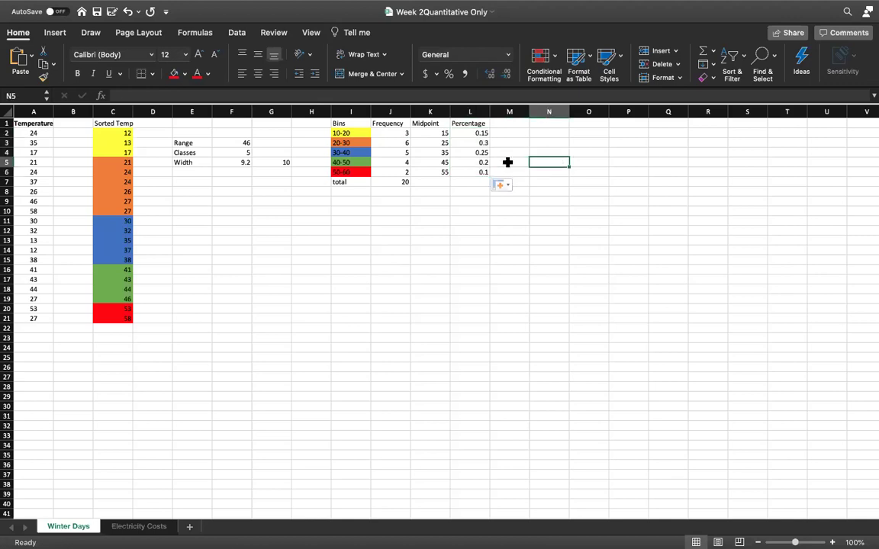
Total the percentages L2:L6 with a SUM formula in L7.
{"action": "left_click", "coordinate": [467, 181]}
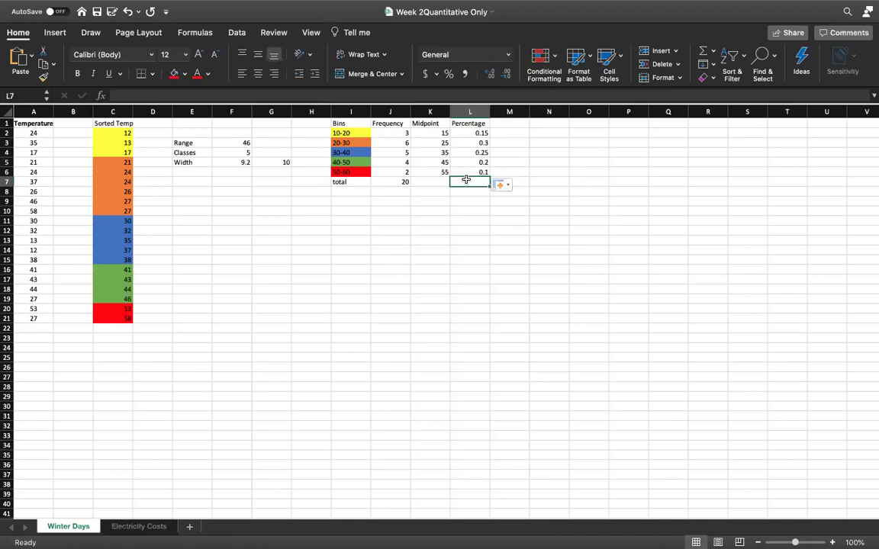
{"action": "type", "text": "="}
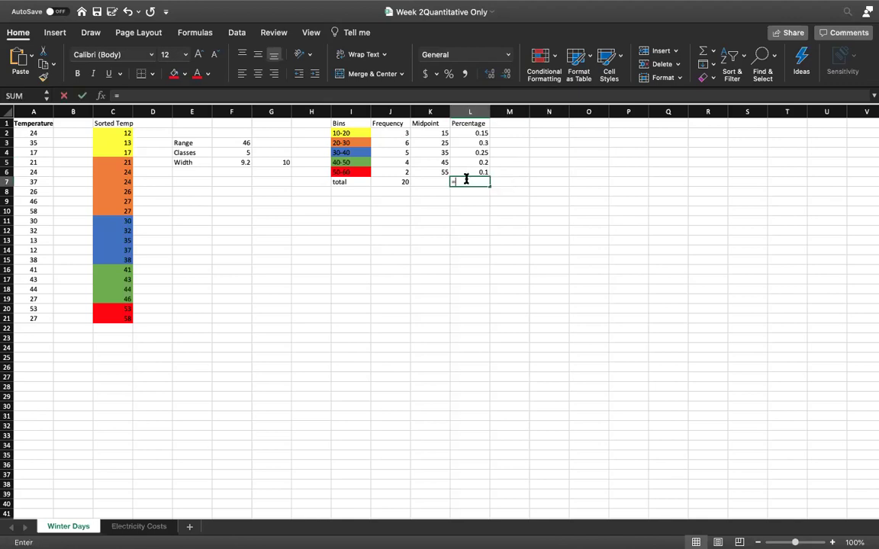
{"action": "type", "text": "SUM("}
{"action": "left_click_drag", "start_coordinate": [471, 134], "coordinate": [470, 167]}
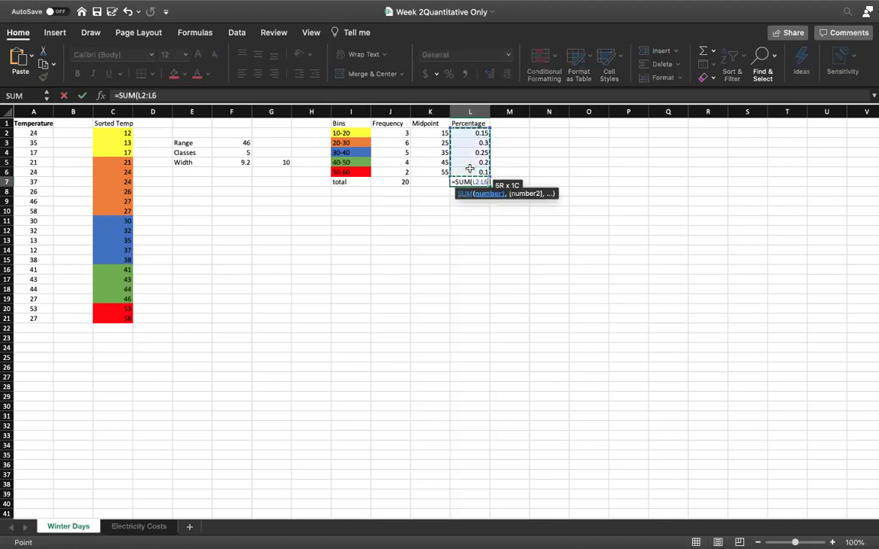
{"action": "key", "text": "Return"}
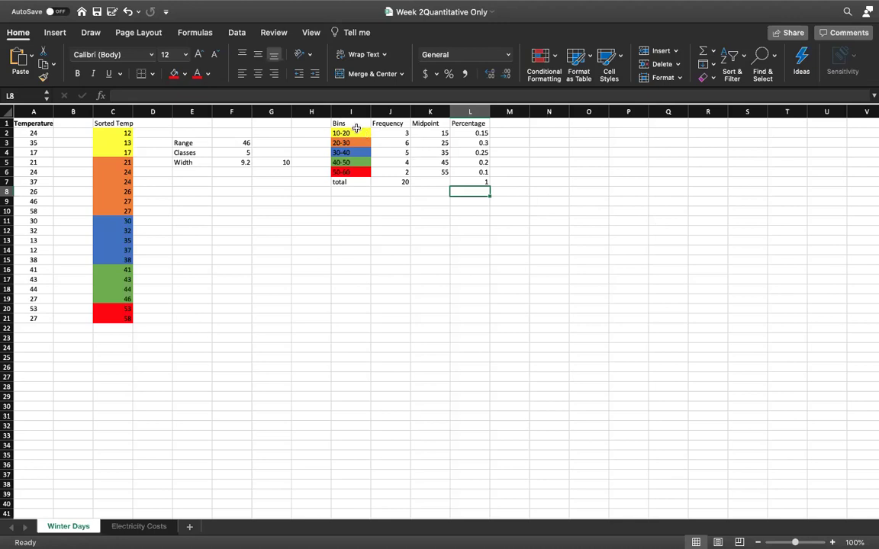
Try a Histogram chart of the bins and frequencies I1:J6 and undo it.
{"action": "left_click_drag", "start_coordinate": [349, 123], "coordinate": [394, 169]}
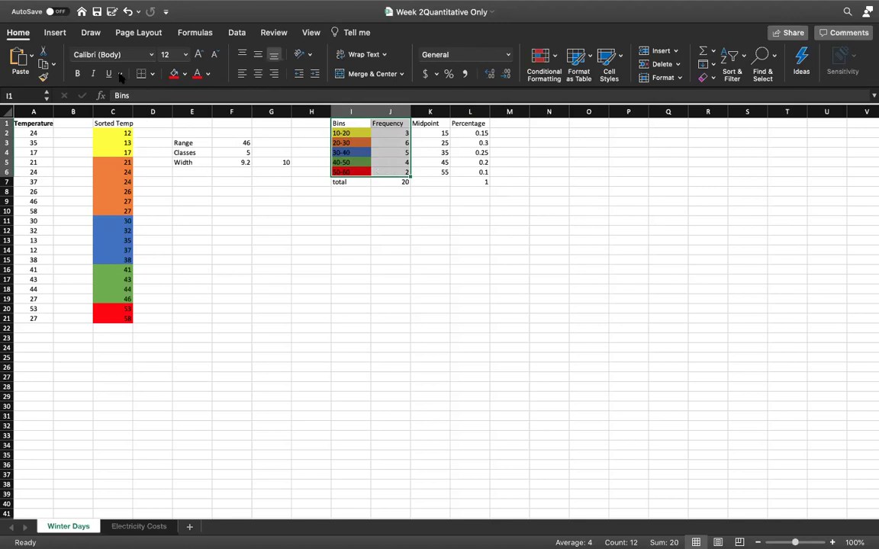
{"action": "left_click", "coordinate": [55, 32]}
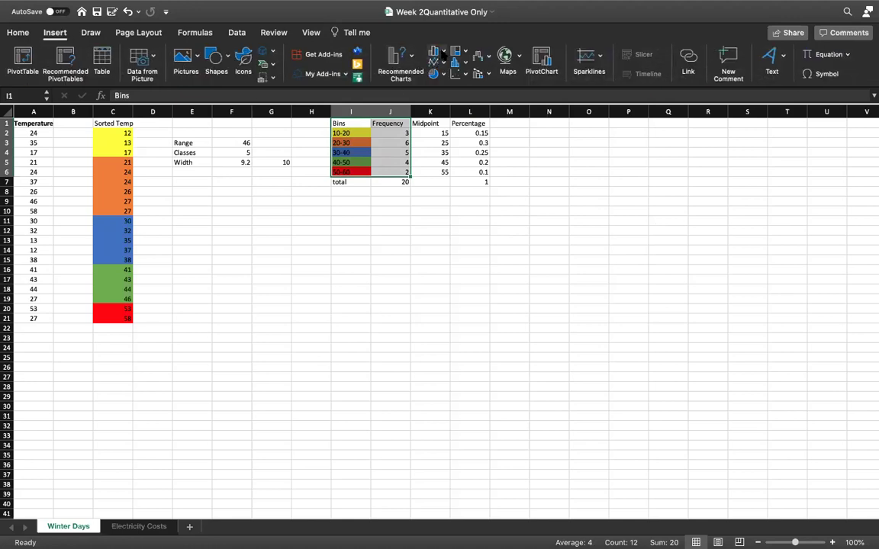
{"action": "left_click", "coordinate": [442, 55]}
{"action": "left_click", "coordinate": [442, 55]}
{"action": "left_click", "coordinate": [457, 64]}
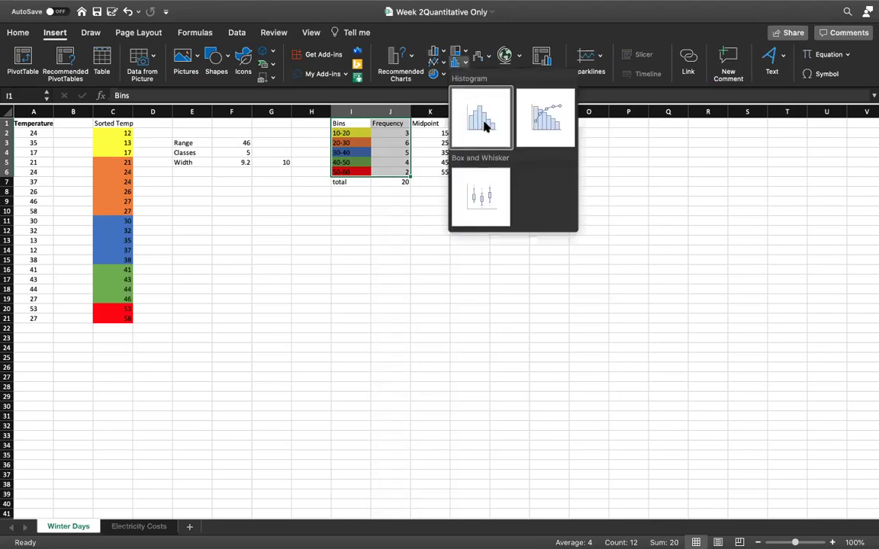
{"action": "left_click", "coordinate": [484, 126]}
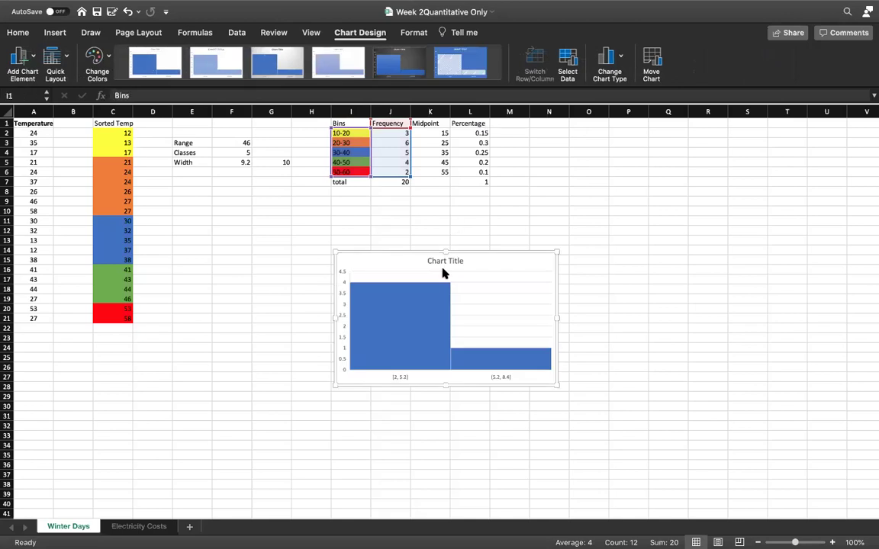
{"action": "key", "text": "super+z"}
{"action": "left_click", "coordinate": [493, 267]}
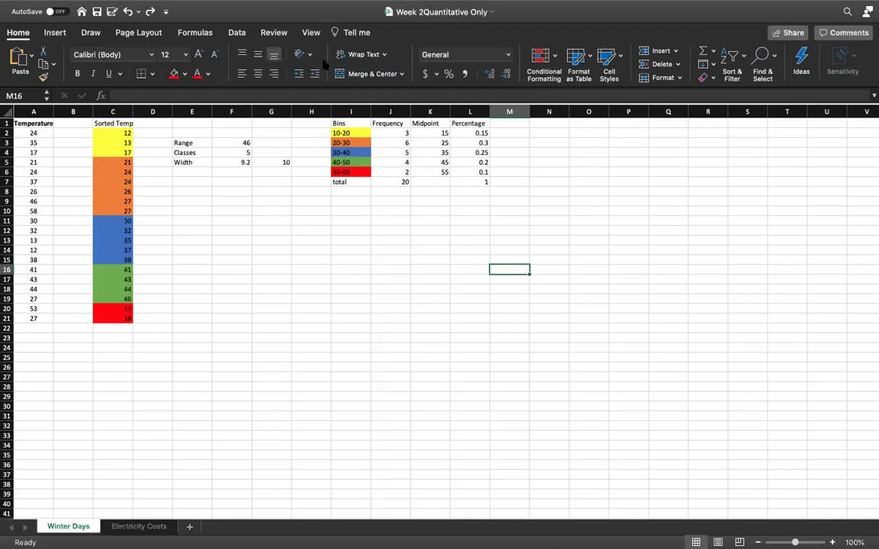
Insert a 2-D clustered column chart of the bins and frequencies in I1:J6.
{"action": "left_click", "coordinate": [48, 34]}
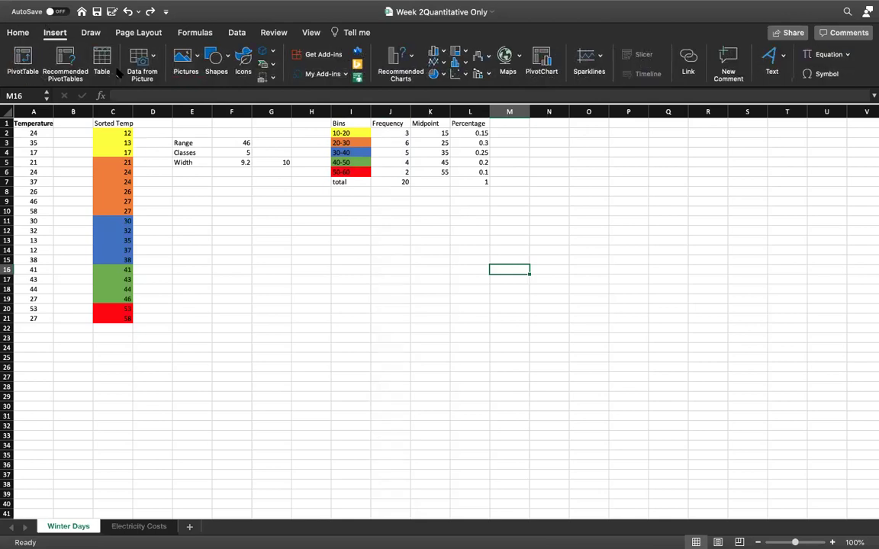
{"action": "left_click", "coordinate": [437, 53]}
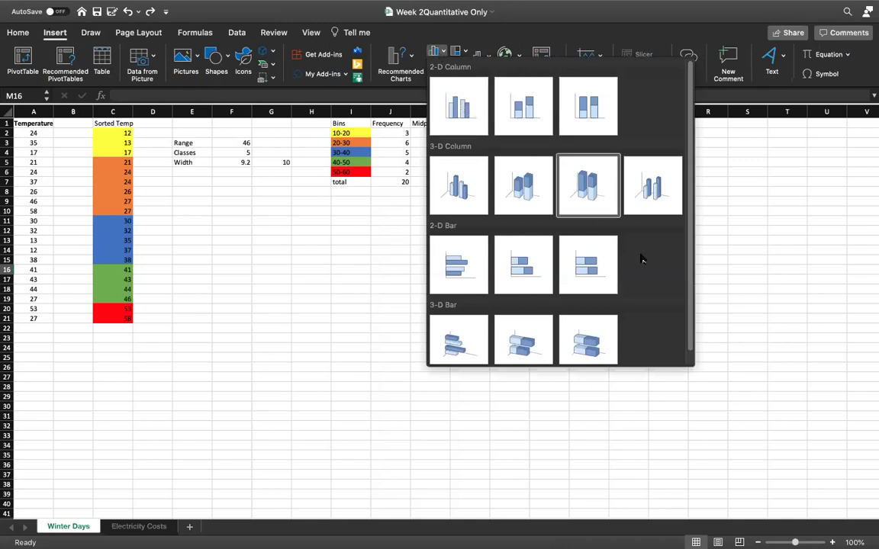
{"action": "key", "text": "Escape"}
{"action": "left_click_drag", "start_coordinate": [340, 122], "coordinate": [395, 172]}
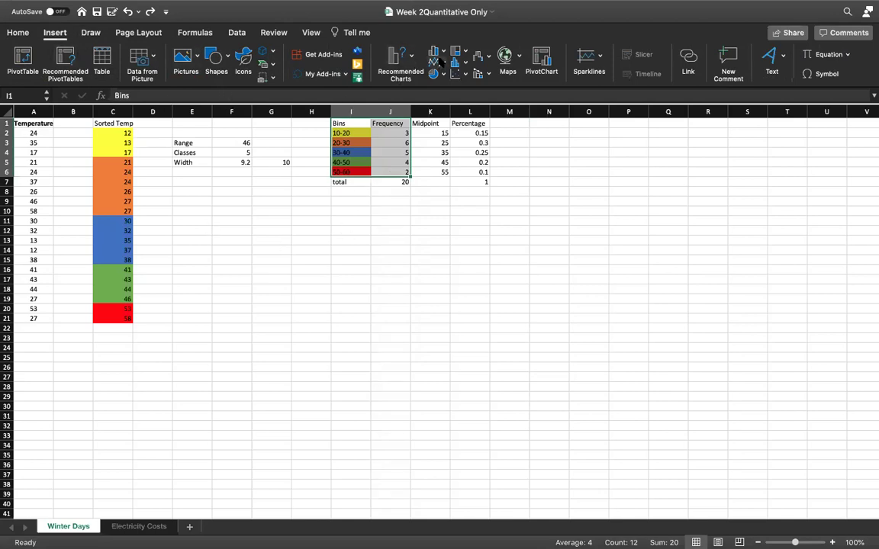
{"action": "left_click", "coordinate": [411, 67]}
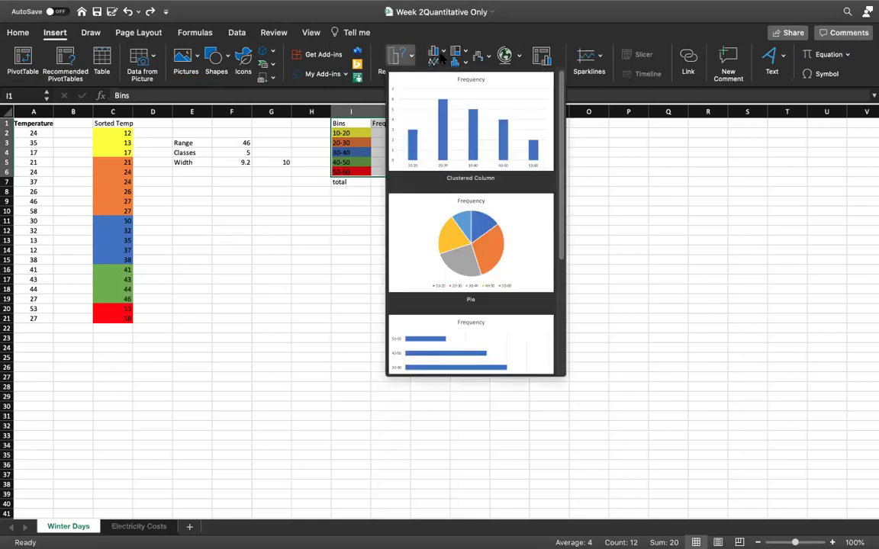
{"action": "left_click", "coordinate": [440, 59]}
{"action": "left_click", "coordinate": [440, 59]}
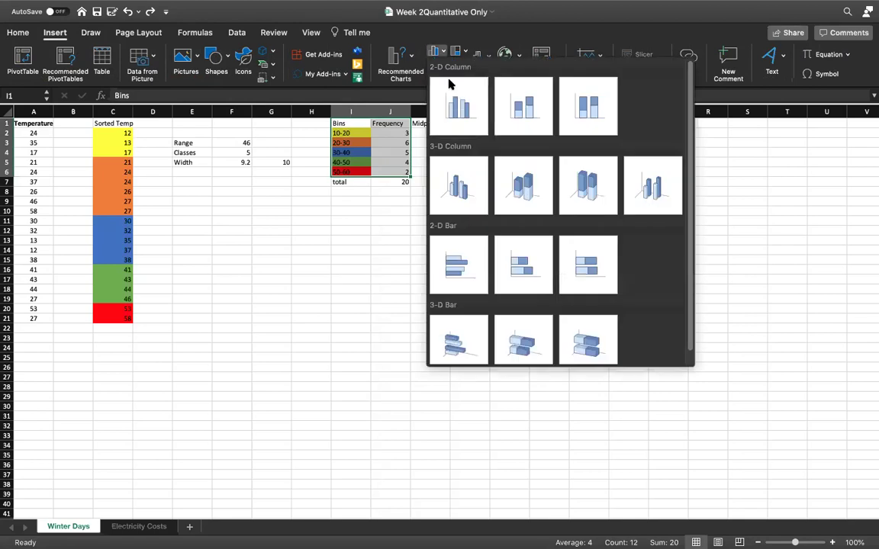
{"action": "left_click", "coordinate": [456, 93]}
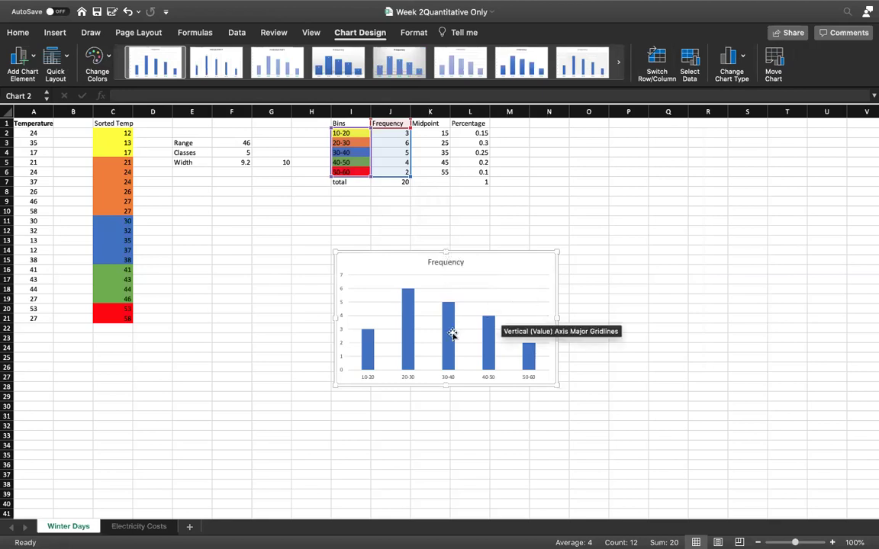
Set the gap width of the Frequency chart's bars to 0% so the columns touch.
{"action": "left_click", "coordinate": [404, 322]}
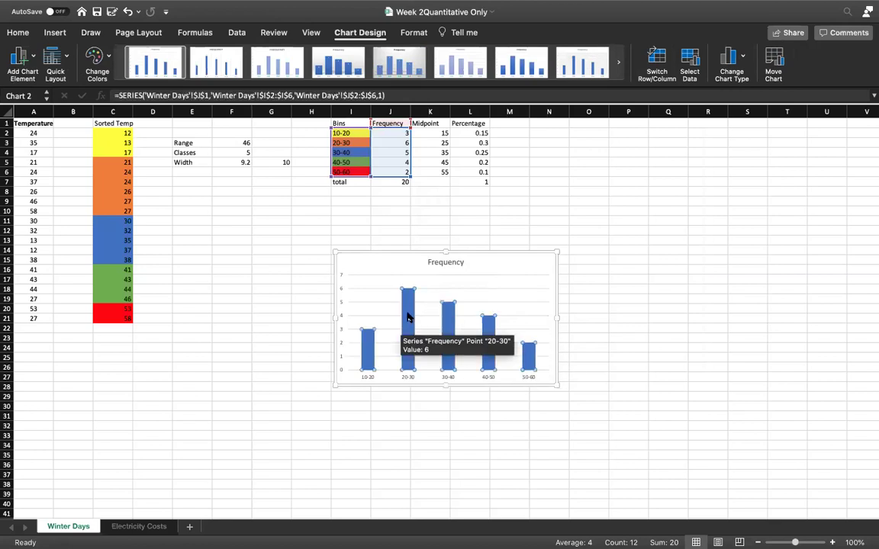
{"action": "right_click", "coordinate": [410, 322]}
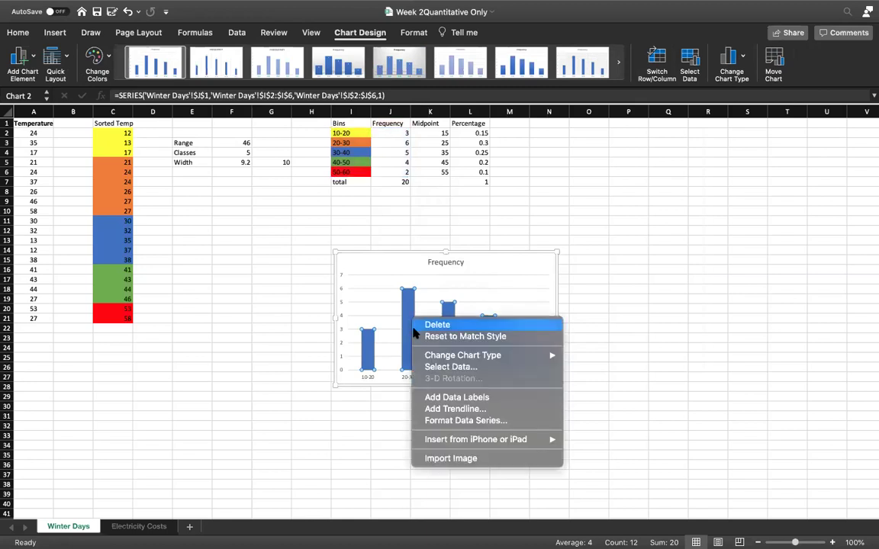
{"action": "left_click", "coordinate": [449, 421]}
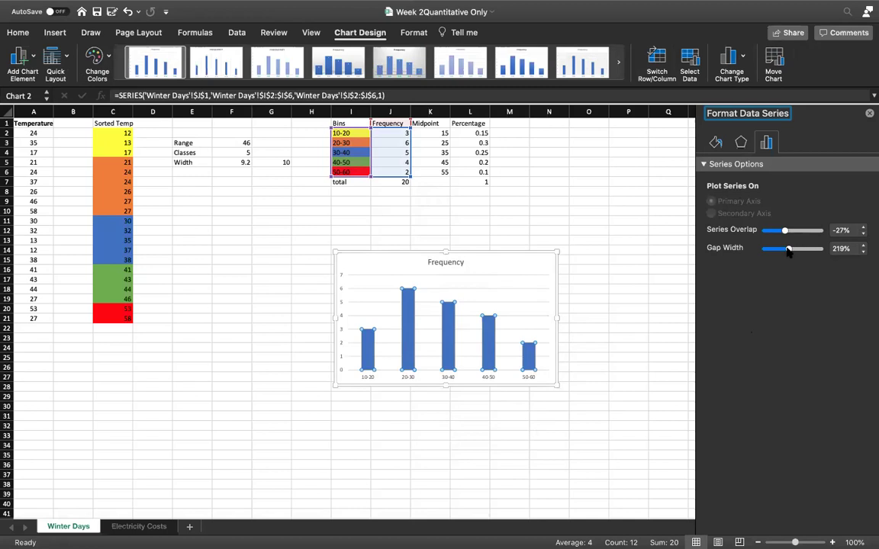
{"action": "left_click_drag", "start_coordinate": [788, 253], "coordinate": [753, 256]}
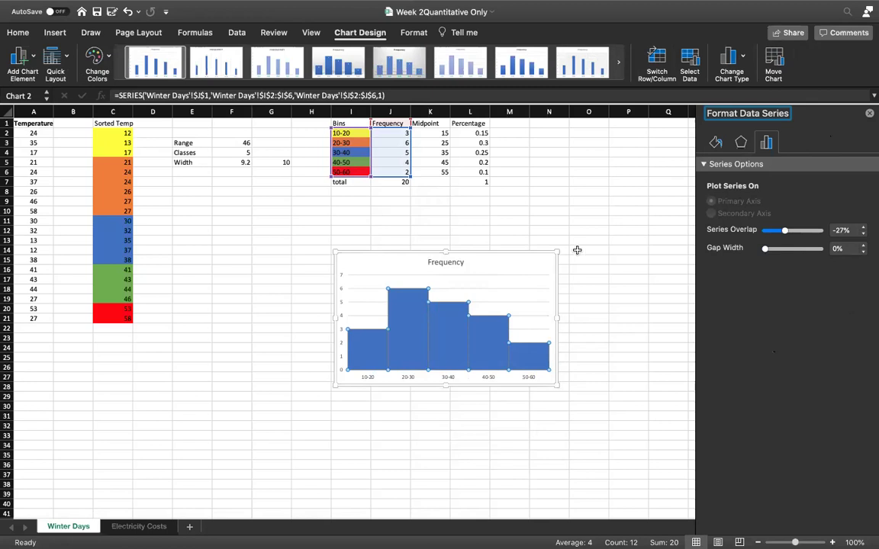
Give the Frequency chart's bars a solid black border 2 pt wide.
{"action": "left_click", "coordinate": [716, 144]}
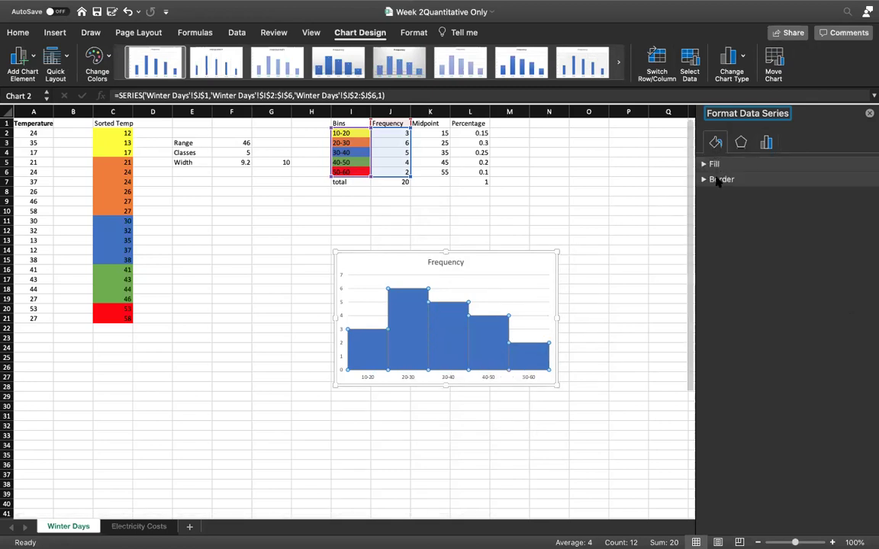
{"action": "left_click", "coordinate": [724, 179]}
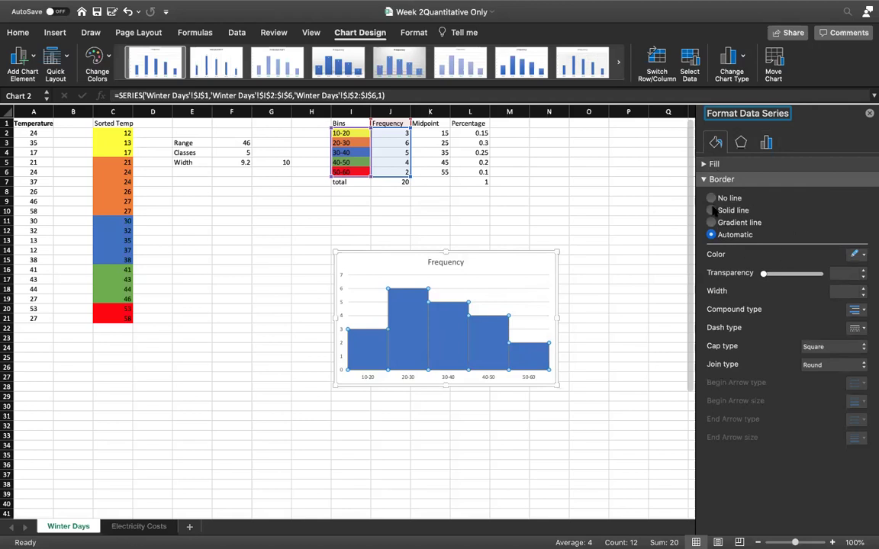
{"action": "left_click", "coordinate": [711, 210]}
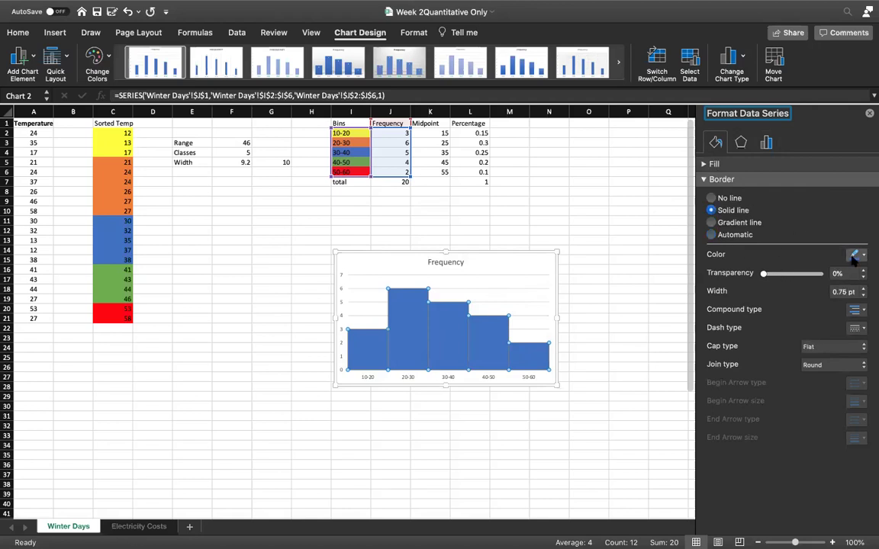
{"action": "left_click", "coordinate": [853, 257]}
{"action": "left_click", "coordinate": [778, 291]}
{"action": "left_click", "coordinate": [863, 289]}
{"action": "left_click", "coordinate": [864, 289]}
{"action": "left_click", "coordinate": [864, 288]}
{"action": "left_click", "coordinate": [863, 289]}
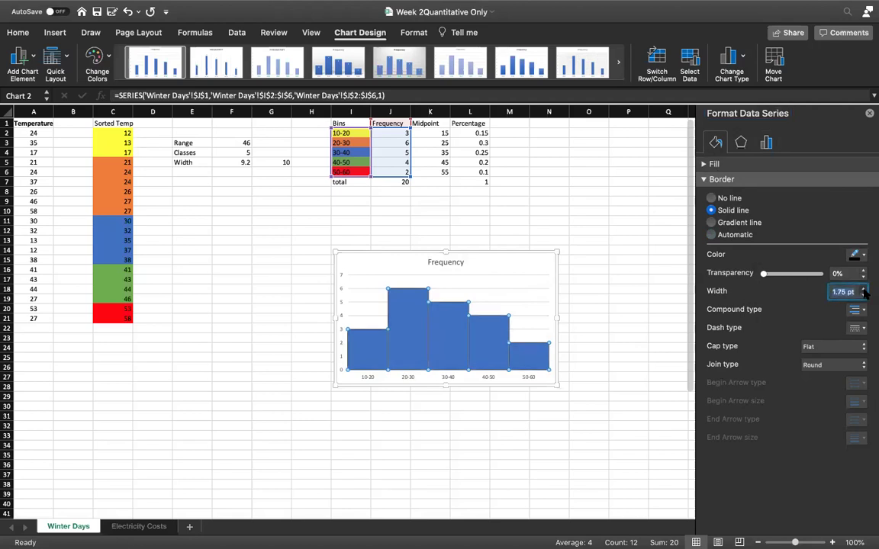
{"action": "left_click", "coordinate": [864, 289]}
{"action": "left_click", "coordinate": [598, 287]}
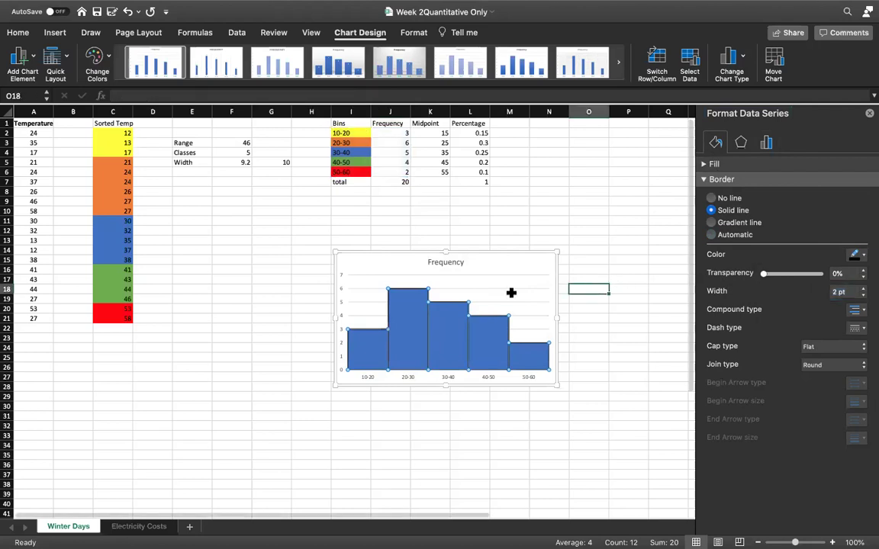
{"action": "left_click", "coordinate": [546, 219]}
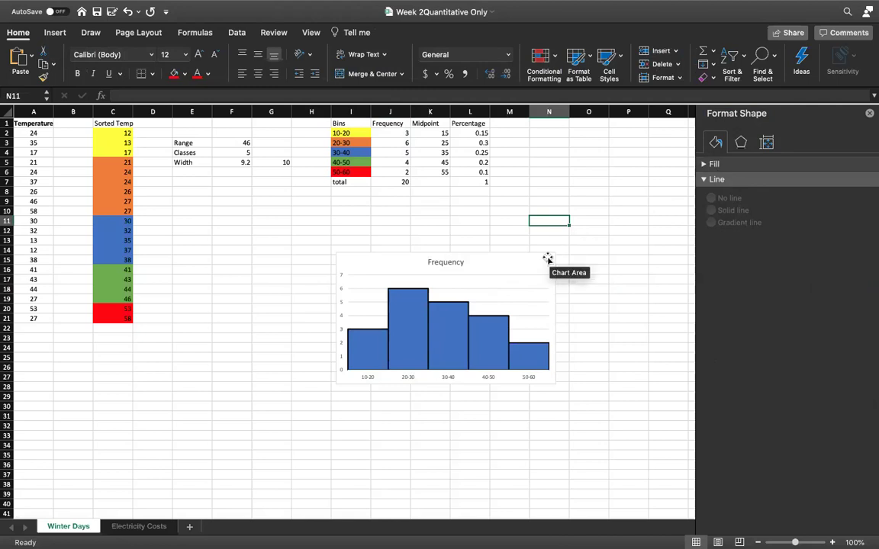
Move the Frequency chart to about columns D to I, rows 17 to 30, and deselect it.
{"action": "left_click", "coordinate": [509, 272]}
{"action": "left_click_drag", "start_coordinate": [506, 272], "coordinate": [447, 275]}
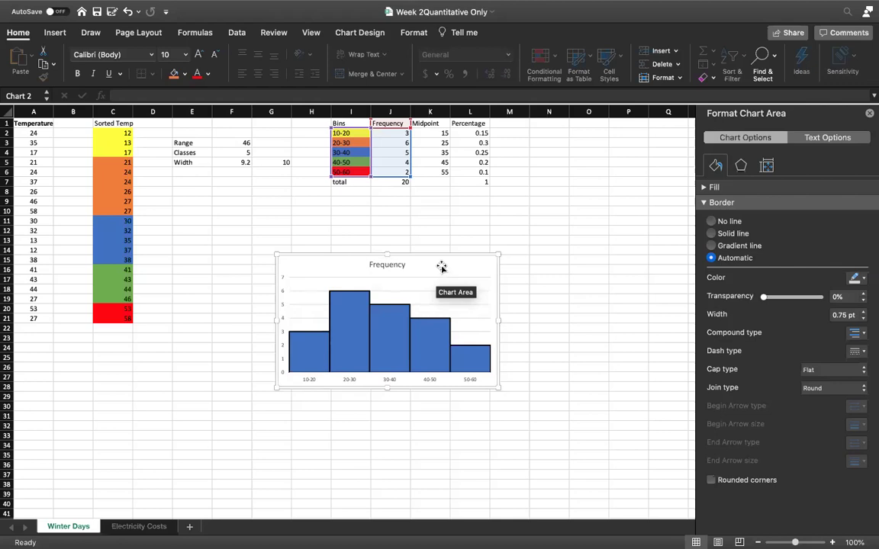
{"action": "left_click_drag", "start_coordinate": [441, 267], "coordinate": [291, 292]}
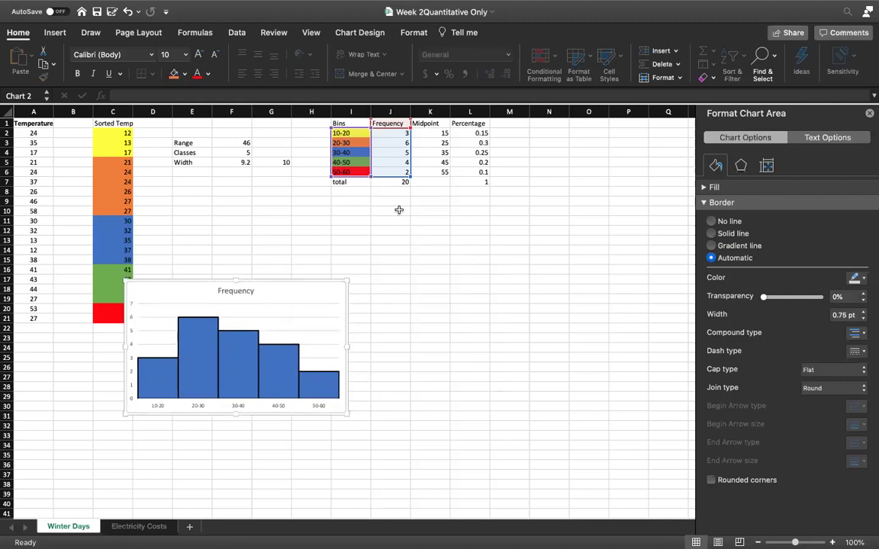
{"action": "left_click", "coordinate": [424, 243]}
Insert a 2-D clustered column chart of bins I1:I6 and percentages L1:L6, and place it beside the Frequency chart.
{"action": "left_click_drag", "start_coordinate": [349, 125], "coordinate": [352, 174]}
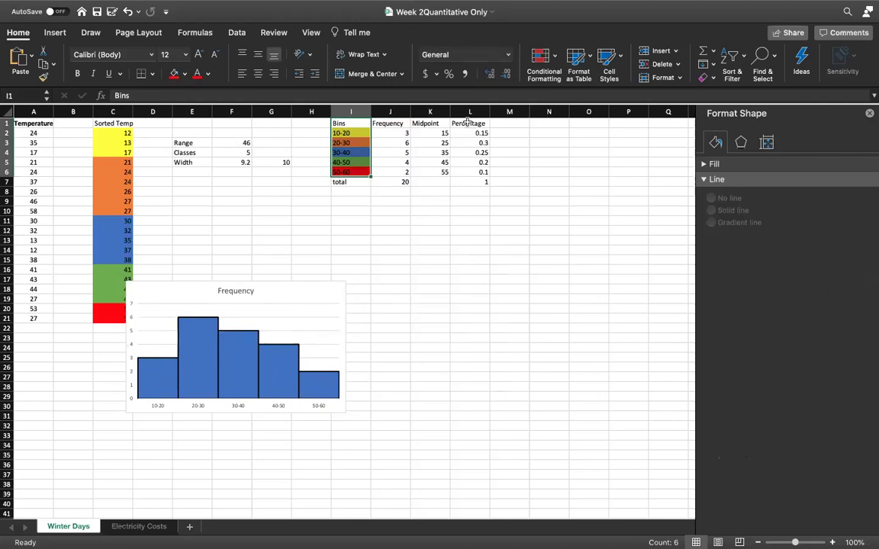
{"action": "left_click_drag", "start_coordinate": [468, 122], "coordinate": [470, 182]}
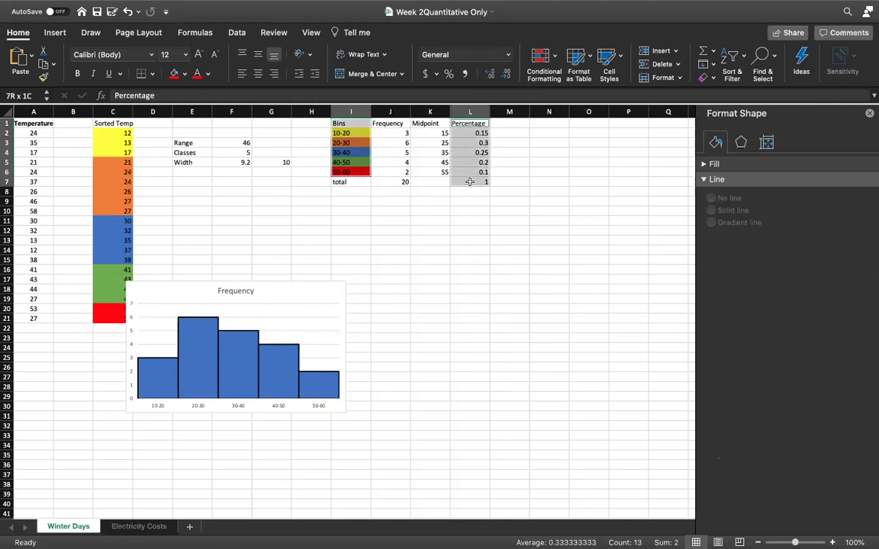
{"action": "left_click_drag", "start_coordinate": [347, 123], "coordinate": [353, 181]}
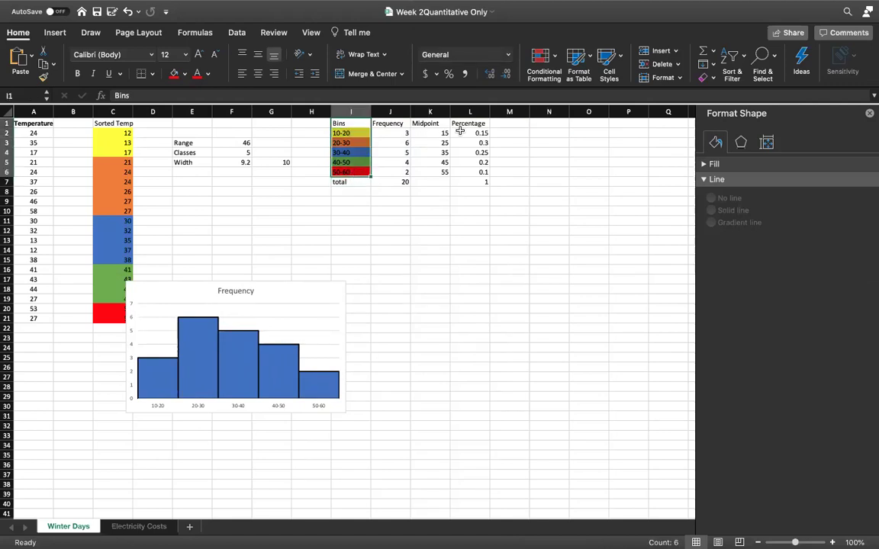
{"action": "left_click_drag", "start_coordinate": [463, 123], "coordinate": [458, 172], "text": "super"}
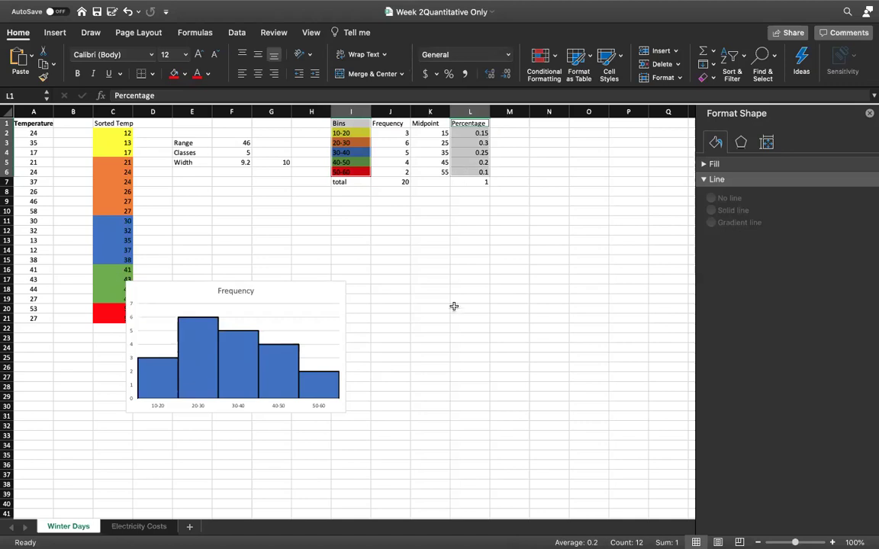
{"action": "left_click", "coordinate": [61, 34]}
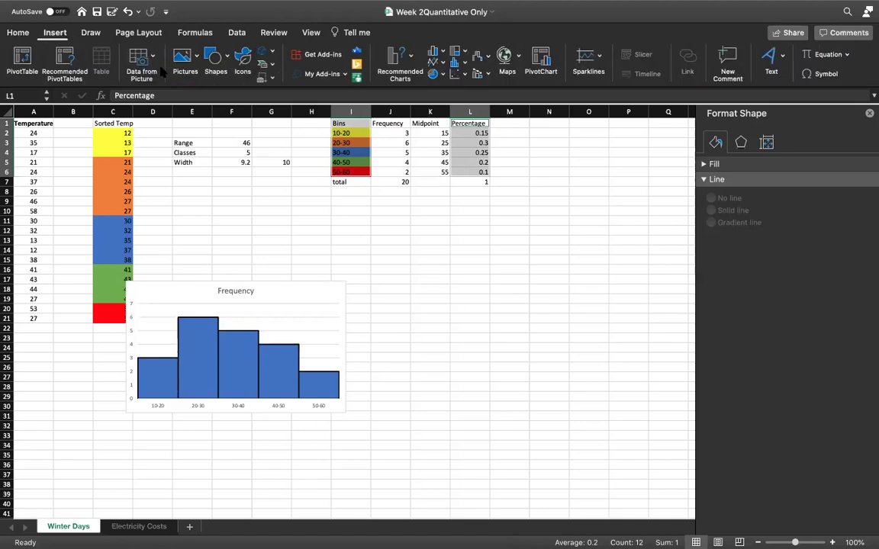
{"action": "left_click", "coordinate": [440, 56]}
{"action": "left_click", "coordinate": [470, 121]}
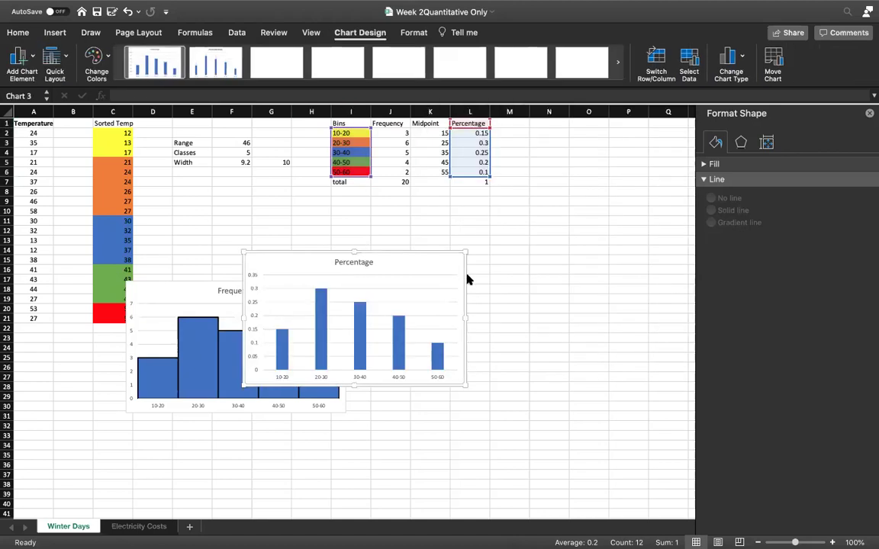
{"action": "left_click_drag", "start_coordinate": [440, 268], "coordinate": [579, 287]}
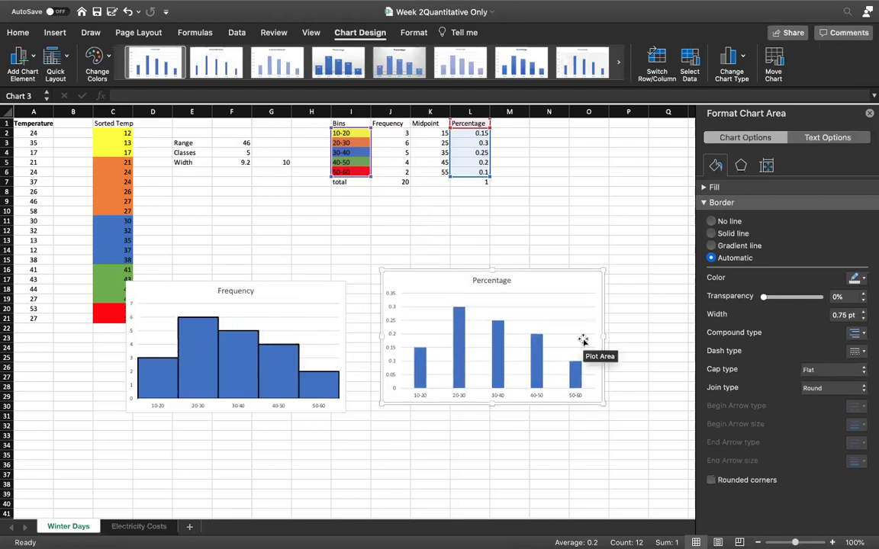
Set the gap width of the Percentage chart's bars to 0% so the columns touch.
{"action": "left_click", "coordinate": [539, 349]}
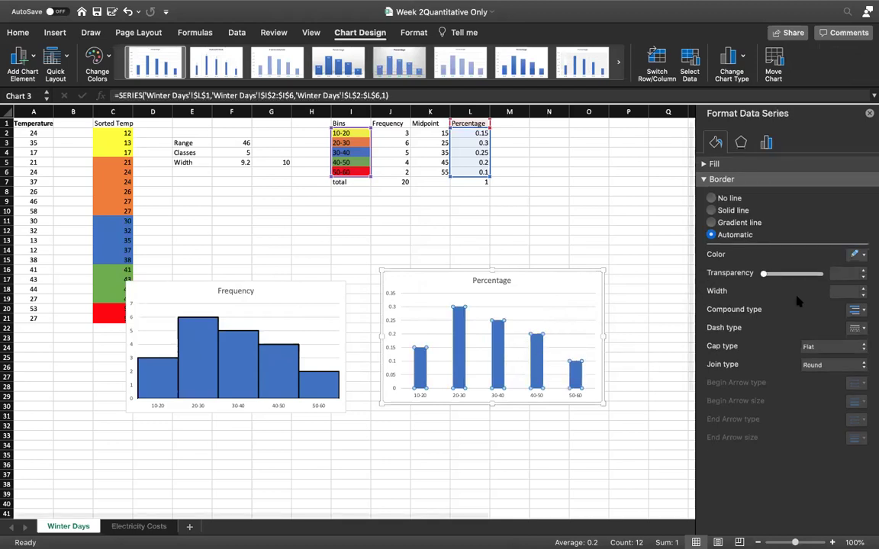
{"action": "left_click", "coordinate": [767, 145]}
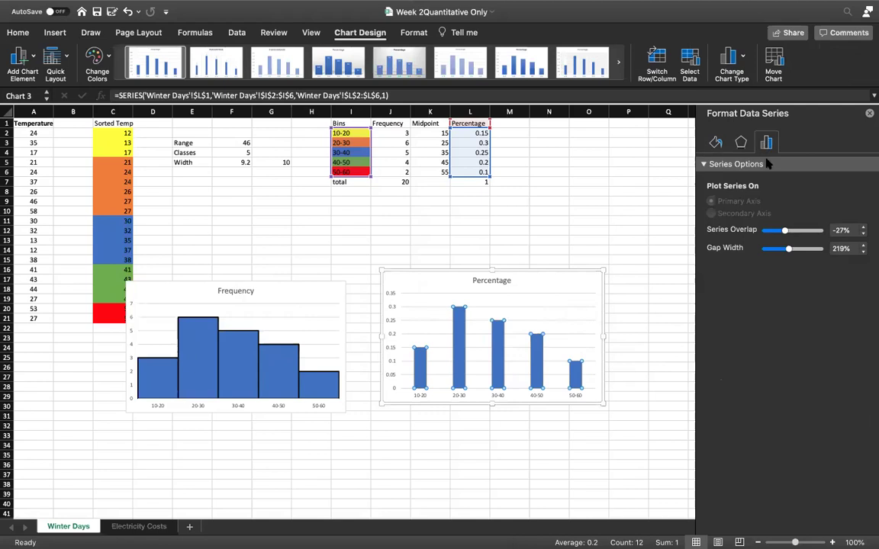
{"action": "left_click_drag", "start_coordinate": [788, 248], "coordinate": [765, 248]}
Give the Percentage chart's bars a solid black border 2 pt wide and deselect the chart.
{"action": "left_click", "coordinate": [715, 142]}
{"action": "left_click", "coordinate": [712, 211]}
{"action": "left_click", "coordinate": [863, 288]}
{"action": "left_click", "coordinate": [863, 288]}
{"action": "left_click", "coordinate": [862, 288]}
{"action": "left_click", "coordinate": [863, 288]}
{"action": "left_click", "coordinate": [863, 288]}
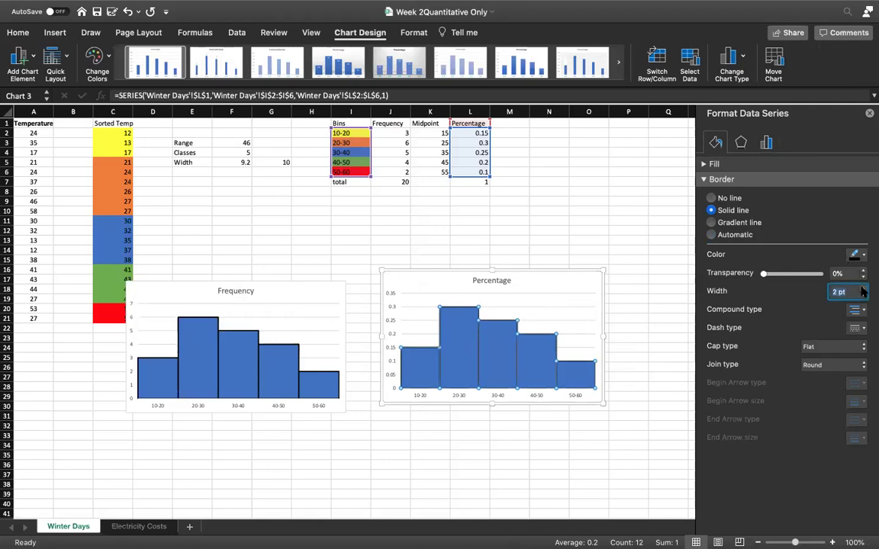
{"action": "left_click", "coordinate": [620, 238]}
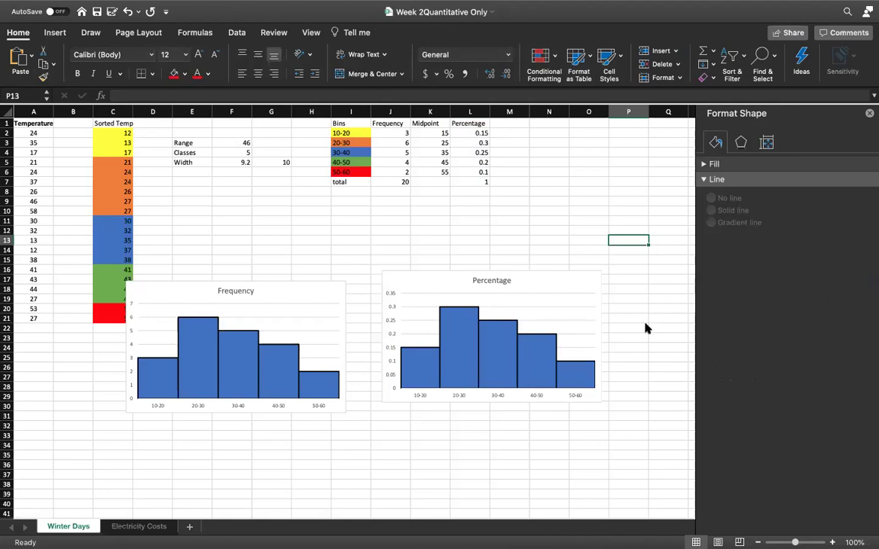
Stack the two charts in about columns D to I, with Frequency at rows 12 to 25 and Percentage below at rows 26 to 39.
{"action": "left_click_drag", "start_coordinate": [545, 282], "coordinate": [506, 290]}
{"action": "left_click_drag", "start_coordinate": [338, 298], "coordinate": [349, 296]}
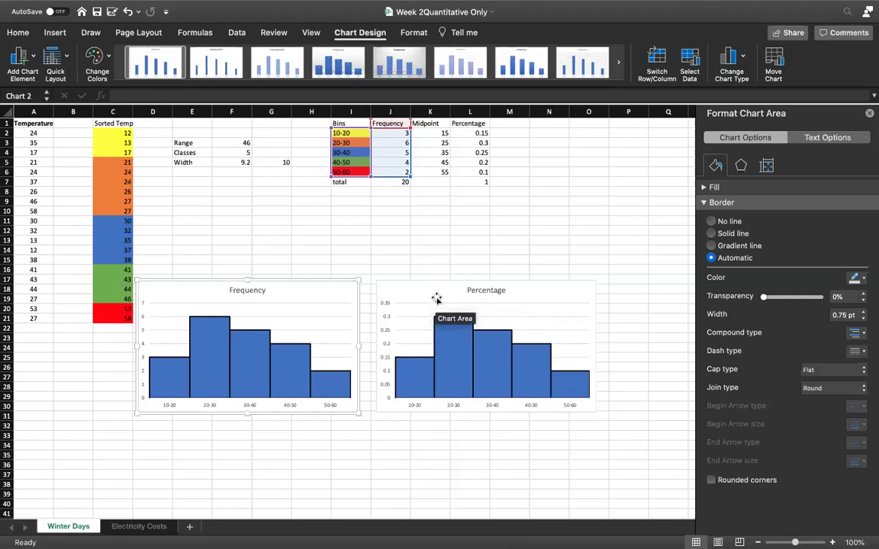
{"action": "left_click_drag", "start_coordinate": [436, 298], "coordinate": [196, 408]}
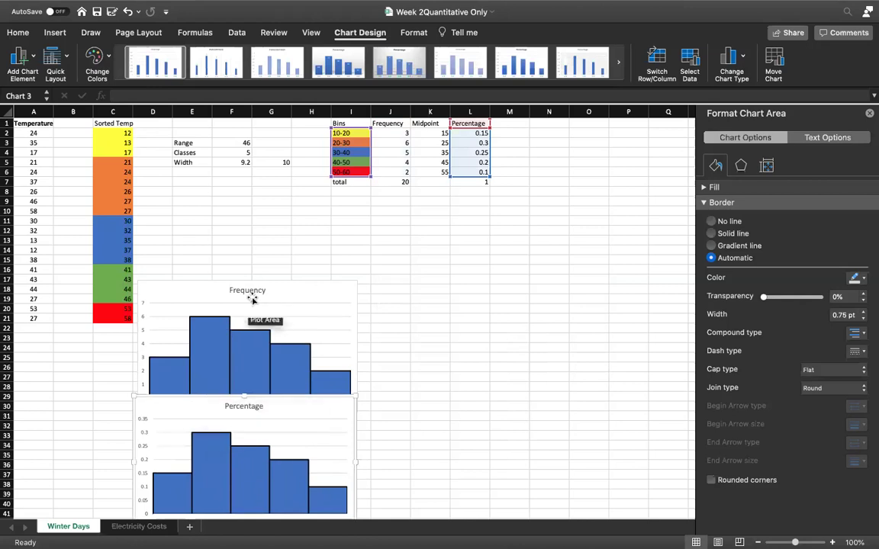
{"action": "left_click_drag", "start_coordinate": [277, 290], "coordinate": [288, 237]}
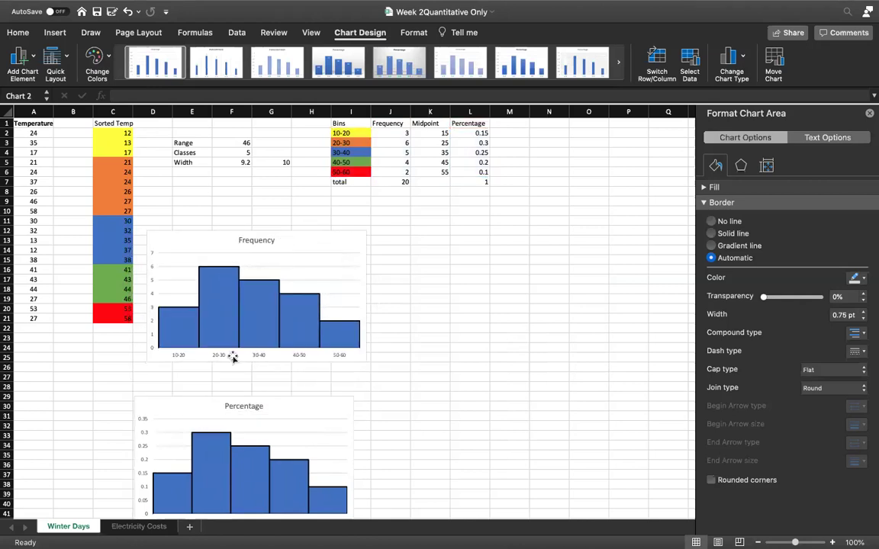
{"action": "left_click_drag", "start_coordinate": [251, 400], "coordinate": [311, 379]}
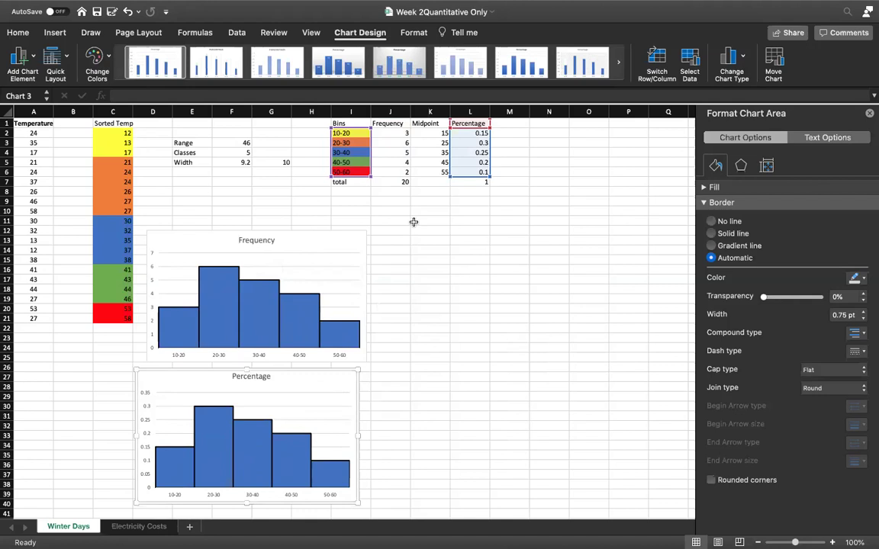
{"action": "key", "text": "Escape"}
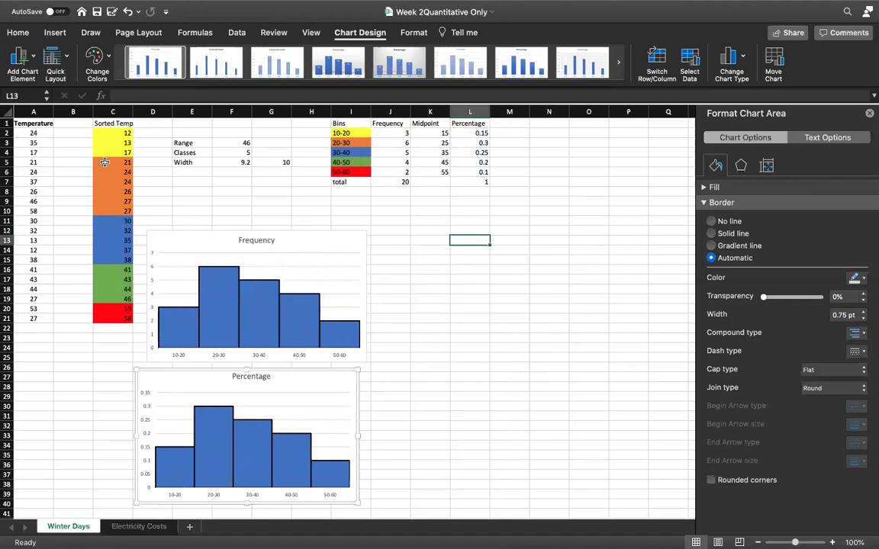
{"action": "key", "text": "Escape"}
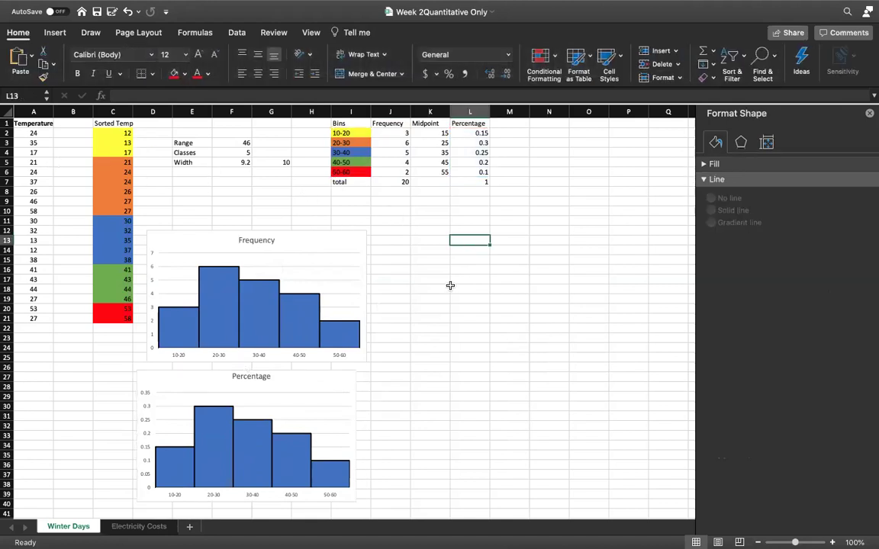
{"action": "left_click", "coordinate": [468, 215]}
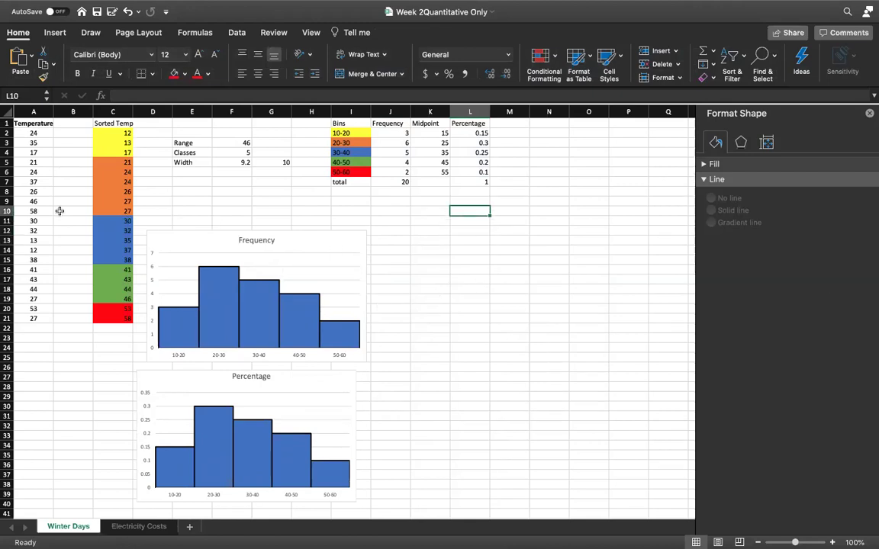
Create a PivotTable on a new worksheet from the Temperature data in A1:A21 of Winter Days.
{"action": "left_click", "coordinate": [32, 160]}
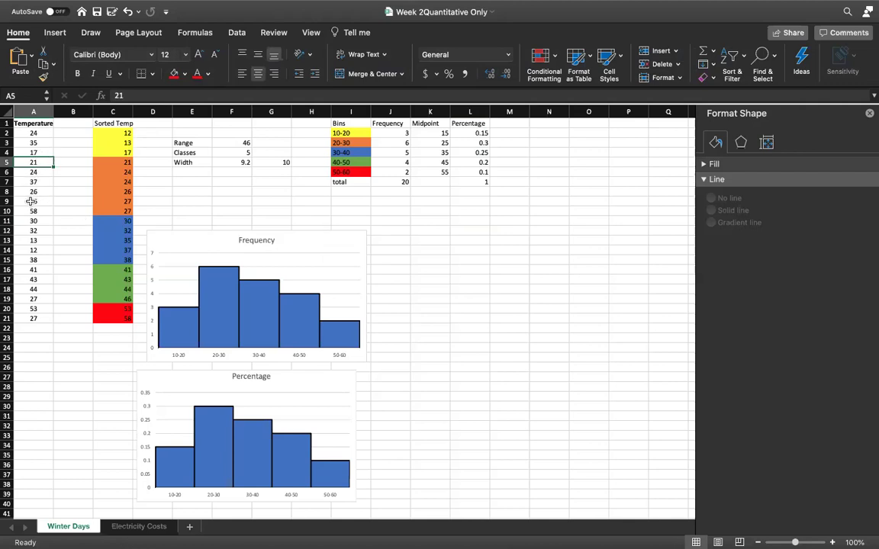
{"action": "left_click", "coordinate": [55, 32]}
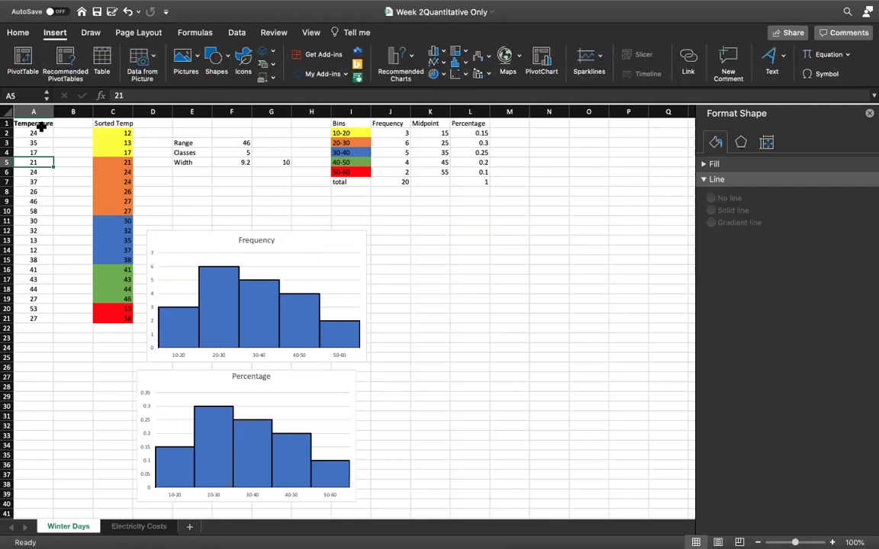
{"action": "left_click_drag", "start_coordinate": [46, 124], "coordinate": [39, 318]}
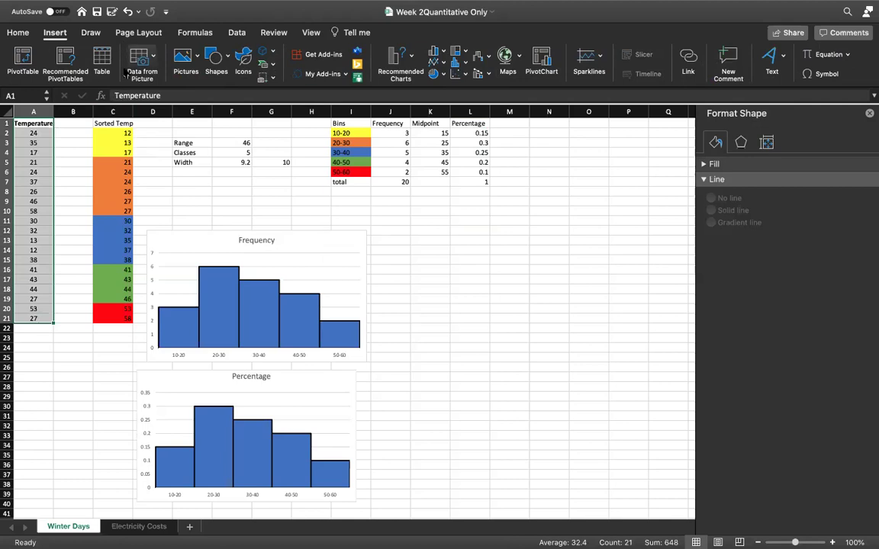
{"action": "left_click", "coordinate": [23, 61]}
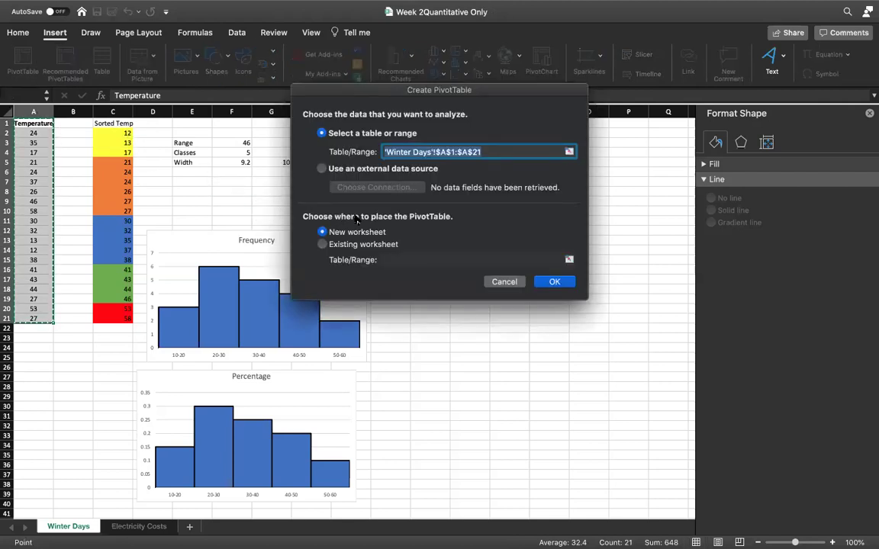
{"action": "left_click", "coordinate": [555, 282]}
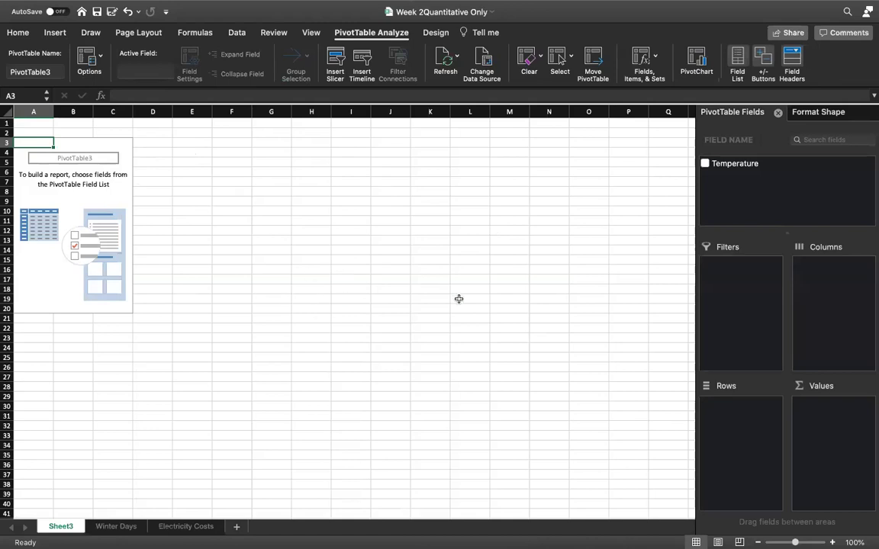
Add the Temperature field to both the rows and the values of the PivotTable.
{"action": "left_click", "coordinate": [732, 172]}
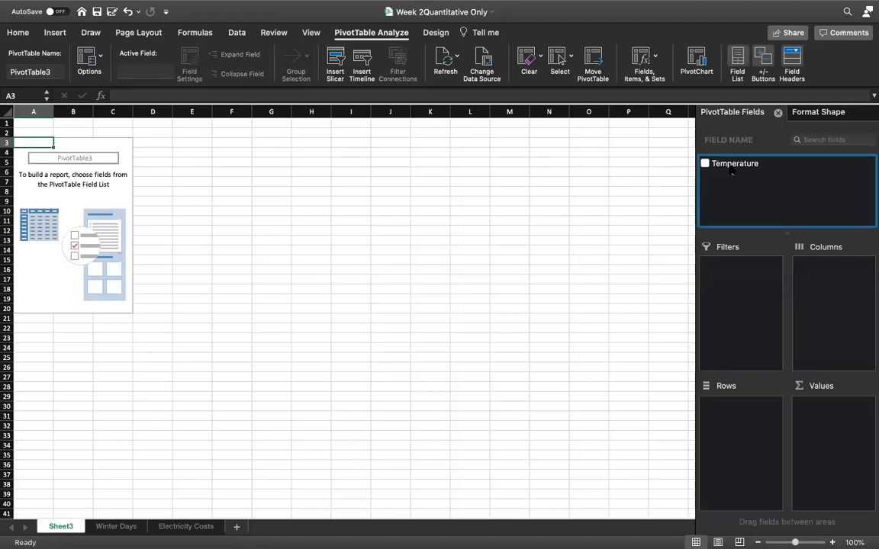
{"action": "left_click_drag", "start_coordinate": [731, 174], "coordinate": [740, 429]}
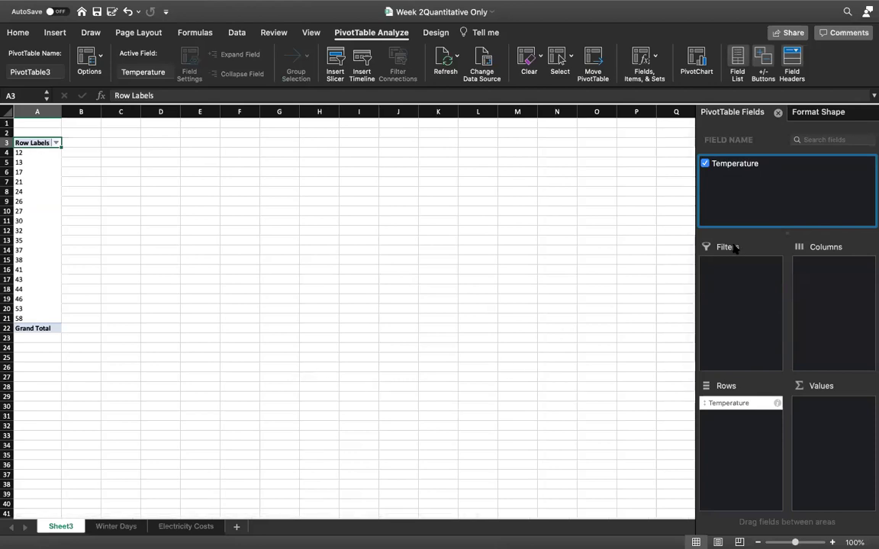
{"action": "left_click_drag", "start_coordinate": [736, 170], "coordinate": [843, 418]}
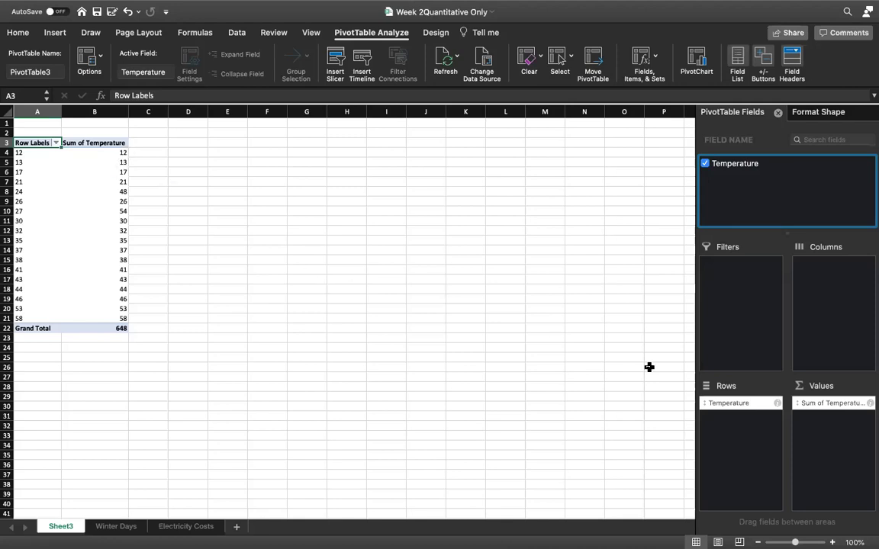
Change the PivotTable's Temperature value field to summarize by Count.
{"action": "left_click", "coordinate": [846, 404]}
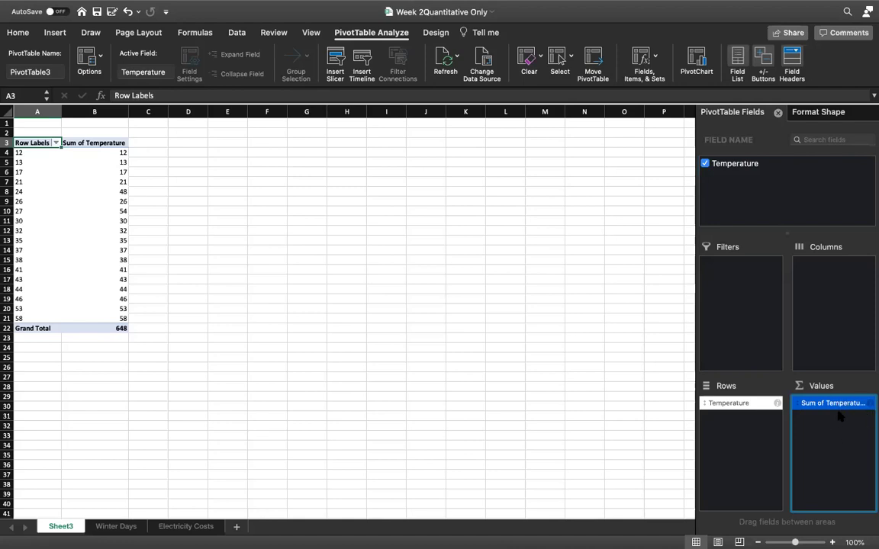
{"action": "left_click", "coordinate": [834, 404]}
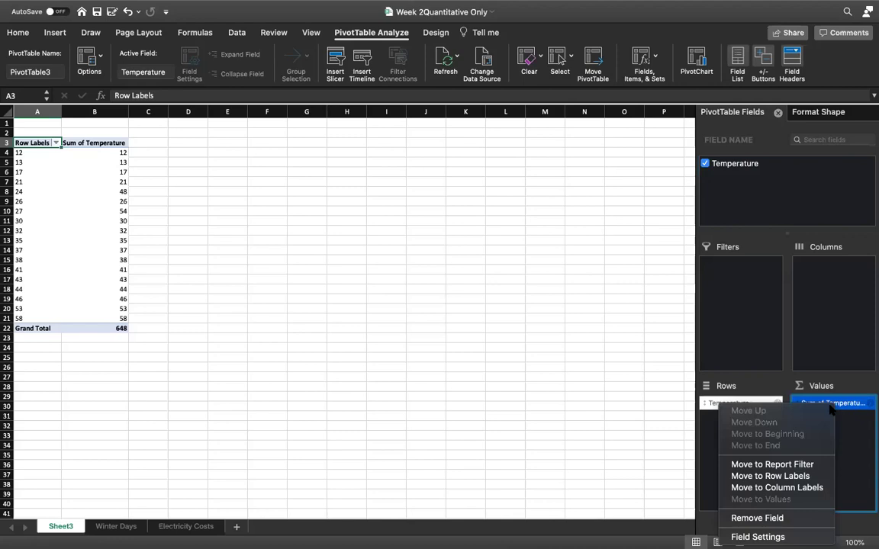
{"action": "left_click", "coordinate": [758, 537]}
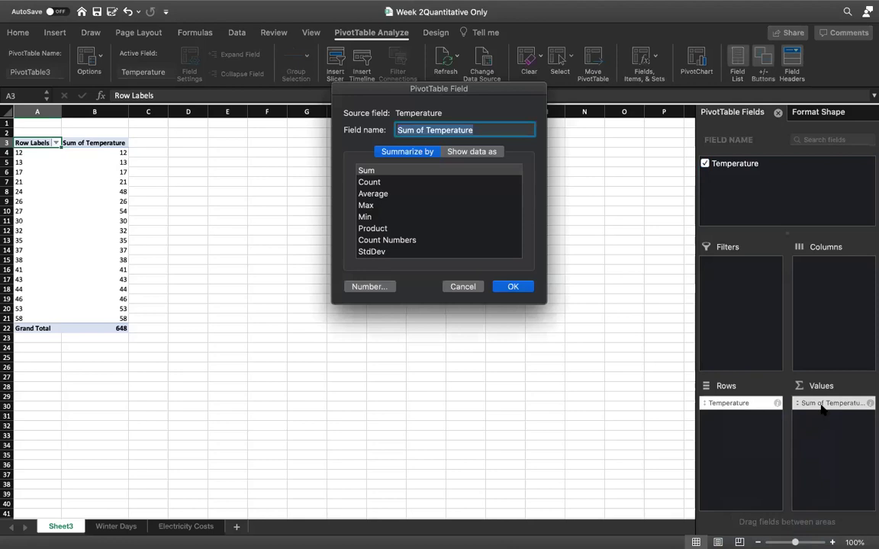
{"action": "left_click", "coordinate": [372, 183]}
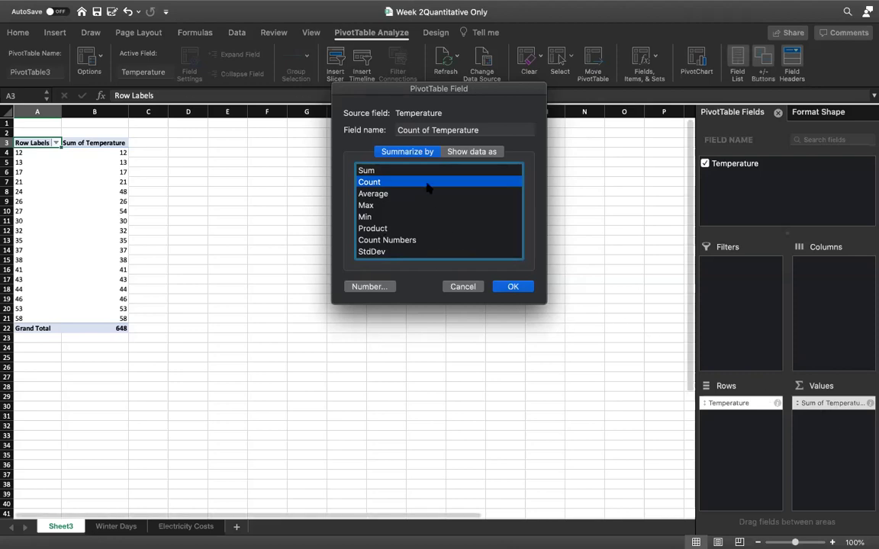
{"action": "left_click", "coordinate": [511, 286]}
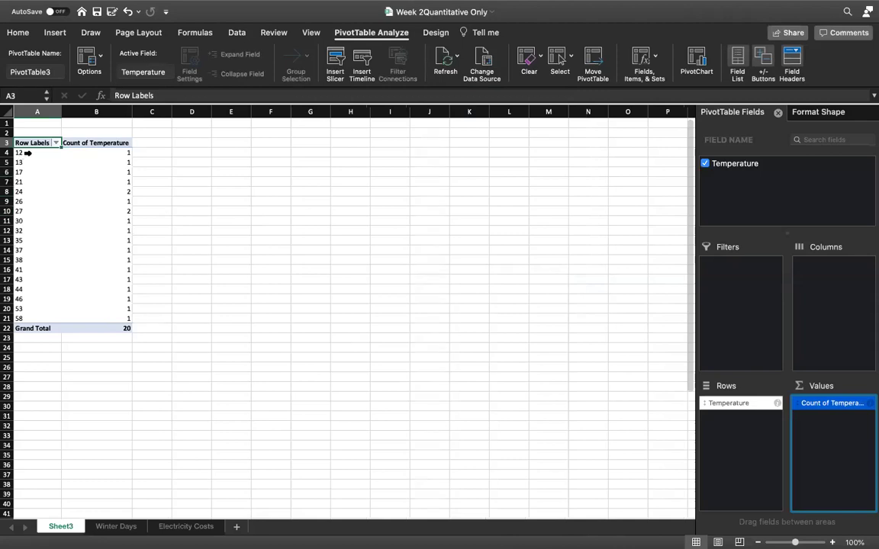
Group the PivotTable's temperature row labels starting at 10, ending at 60, in intervals of 10.
{"action": "left_click", "coordinate": [37, 192]}
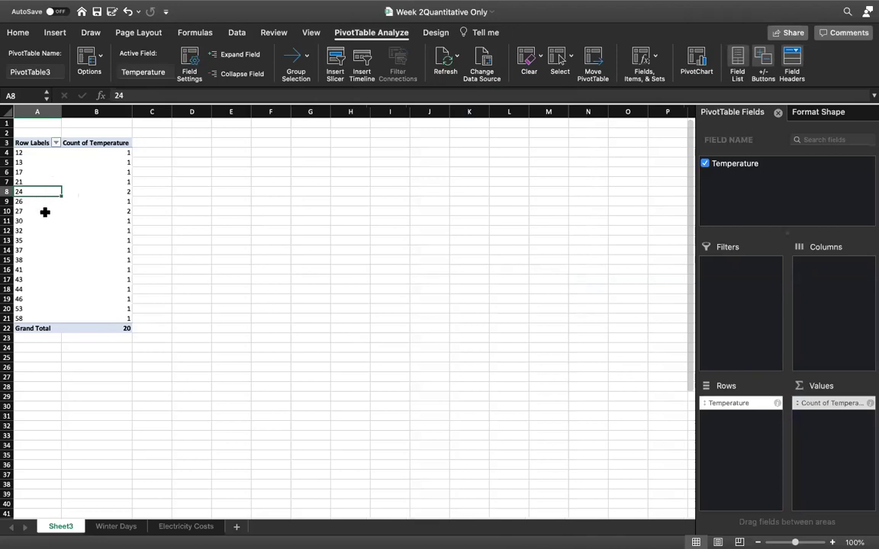
{"action": "left_click", "coordinate": [45, 212]}
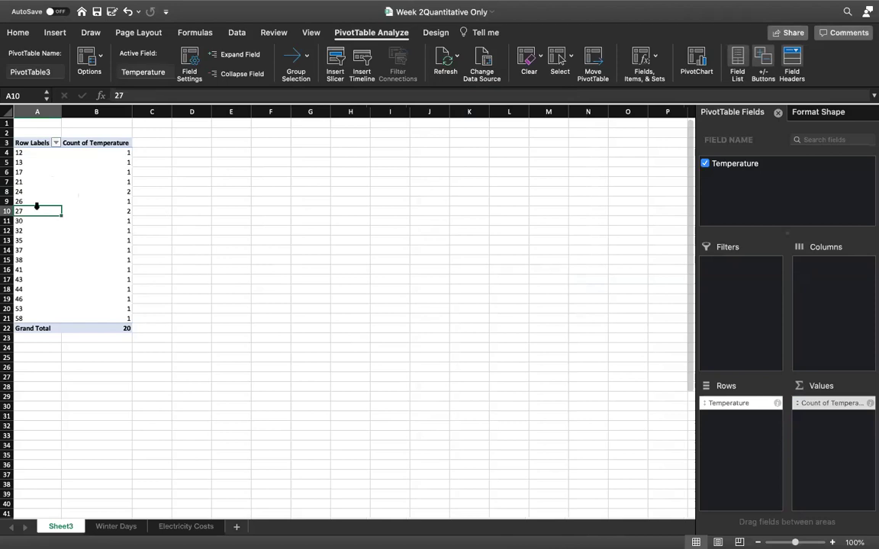
{"action": "left_click", "coordinate": [236, 33]}
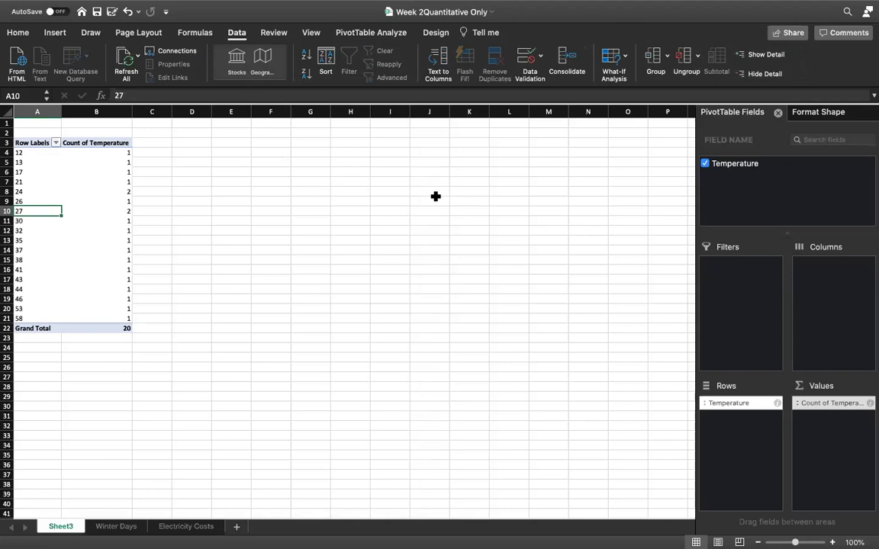
{"action": "left_click", "coordinate": [667, 56]}
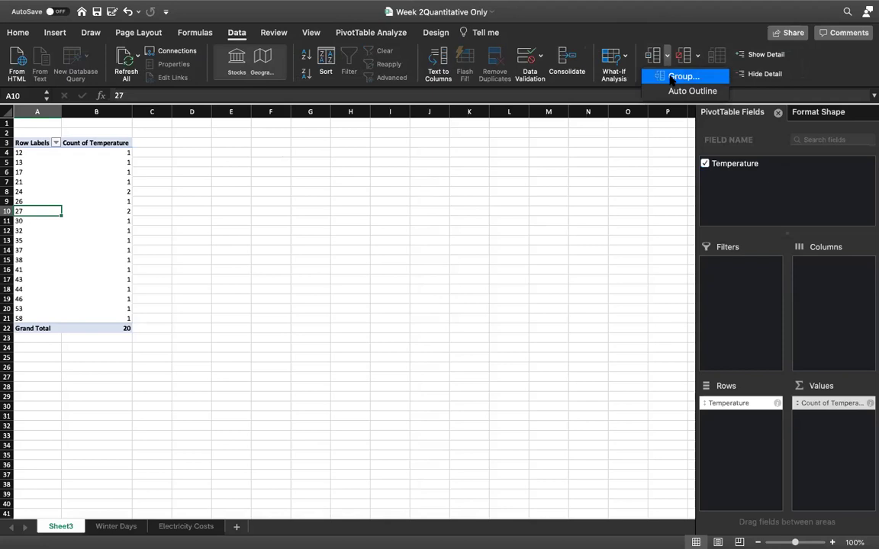
{"action": "left_click", "coordinate": [671, 78]}
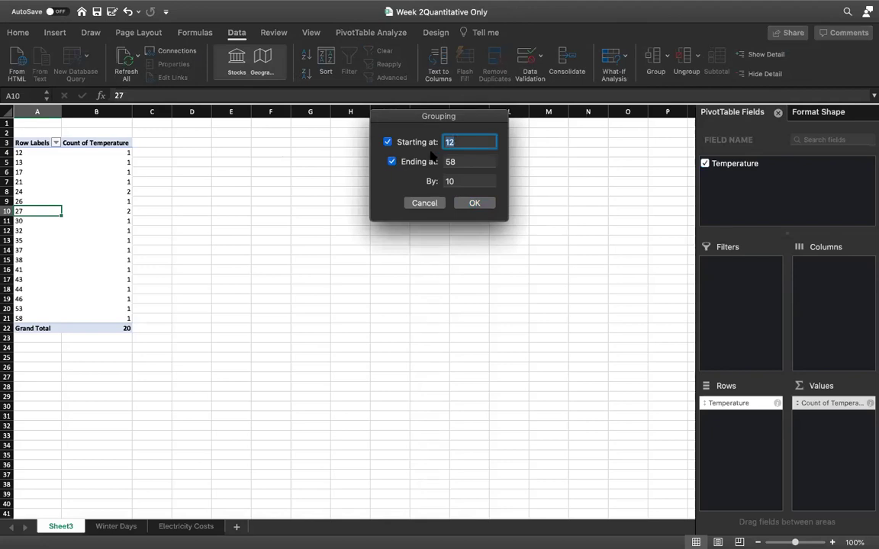
{"action": "left_click", "coordinate": [460, 142]}
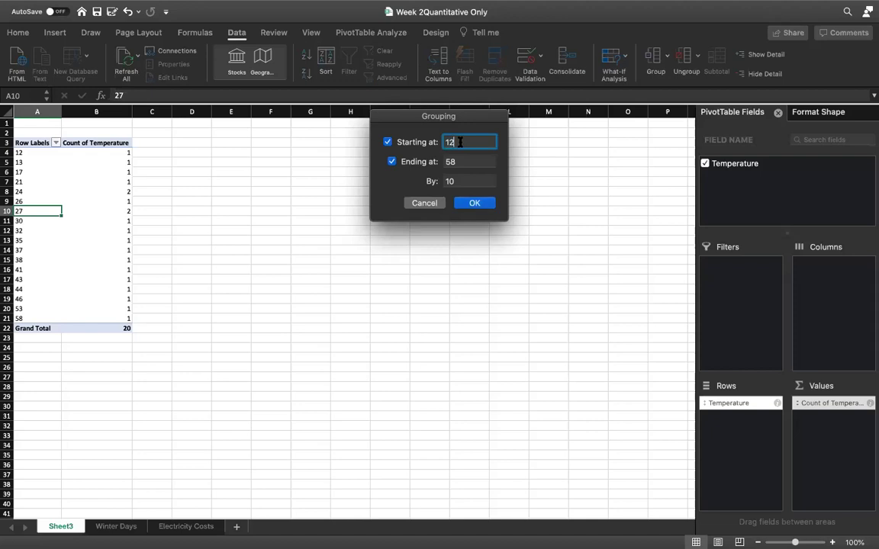
{"action": "key", "text": "BackSpace"}
{"action": "type", "text": "0"}
{"action": "left_click", "coordinate": [461, 163]}
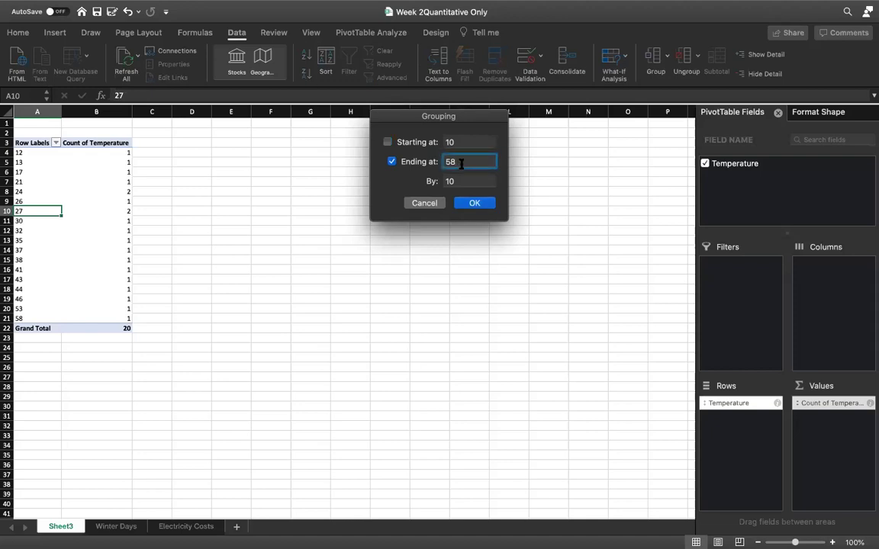
{"action": "key", "text": "BackSpace"}
{"action": "key", "text": "BackSpace"}
{"action": "type", "text": "60"}
{"action": "left_click", "coordinate": [463, 181]}
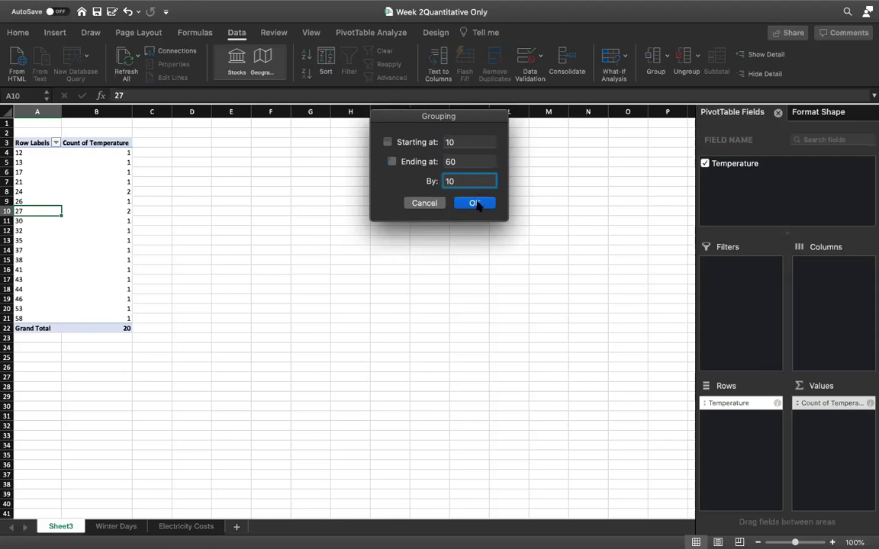
{"action": "left_click", "coordinate": [474, 203]}
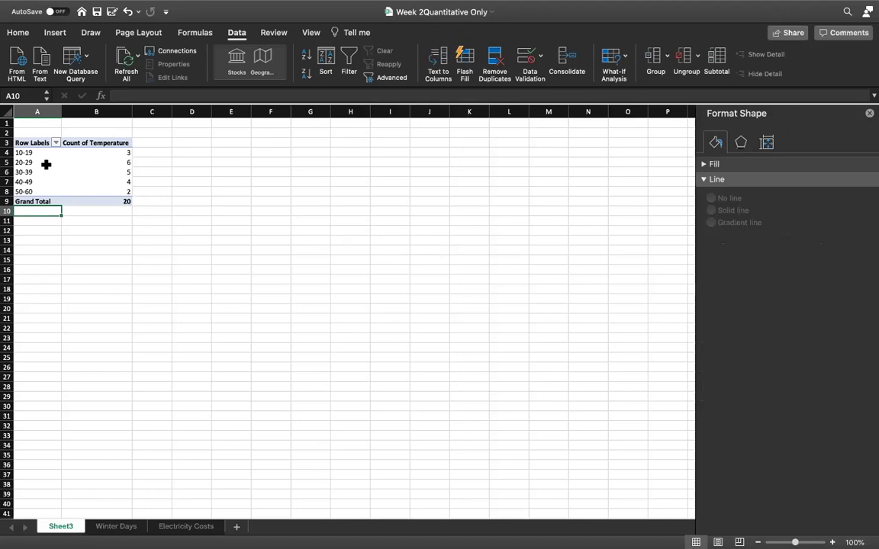
Insert a 2-D clustered column PivotChart from the grouped temperature counts in A4:B8.
{"action": "left_click_drag", "start_coordinate": [25, 151], "coordinate": [76, 189]}
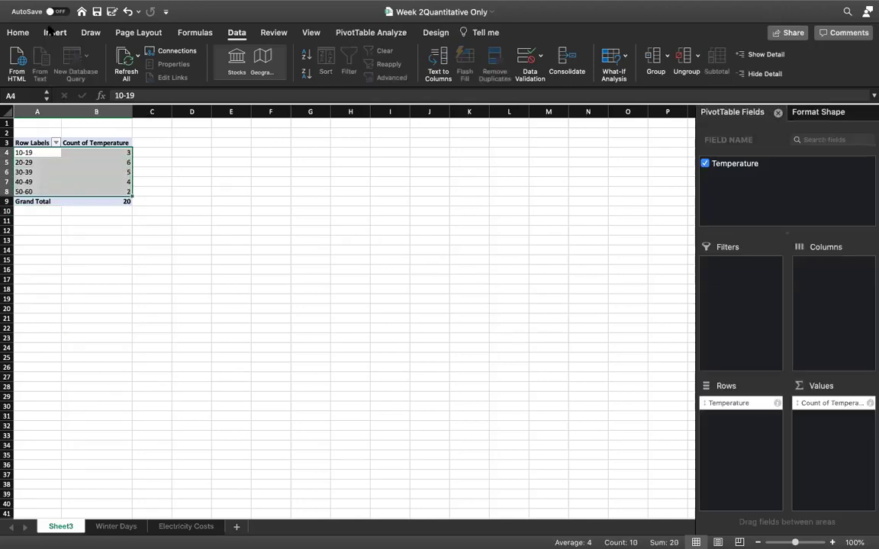
{"action": "left_click", "coordinate": [52, 32]}
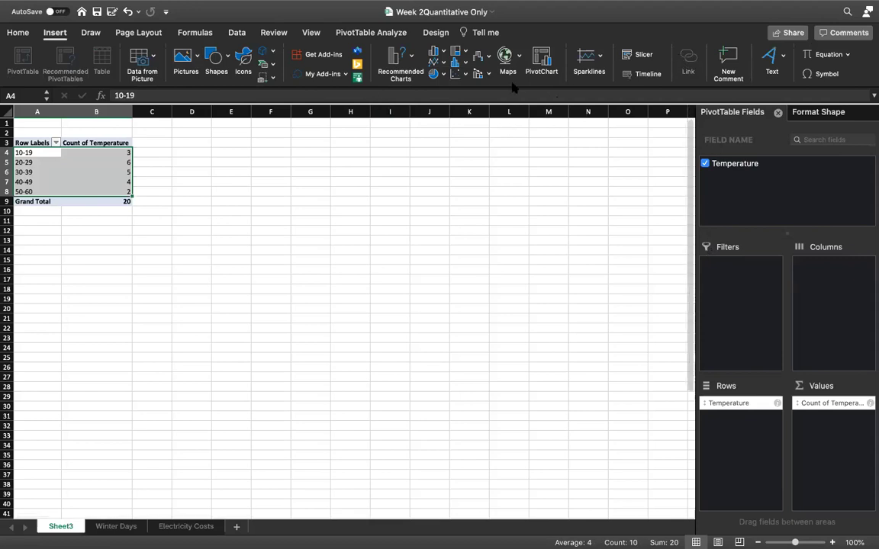
{"action": "left_click", "coordinate": [443, 52]}
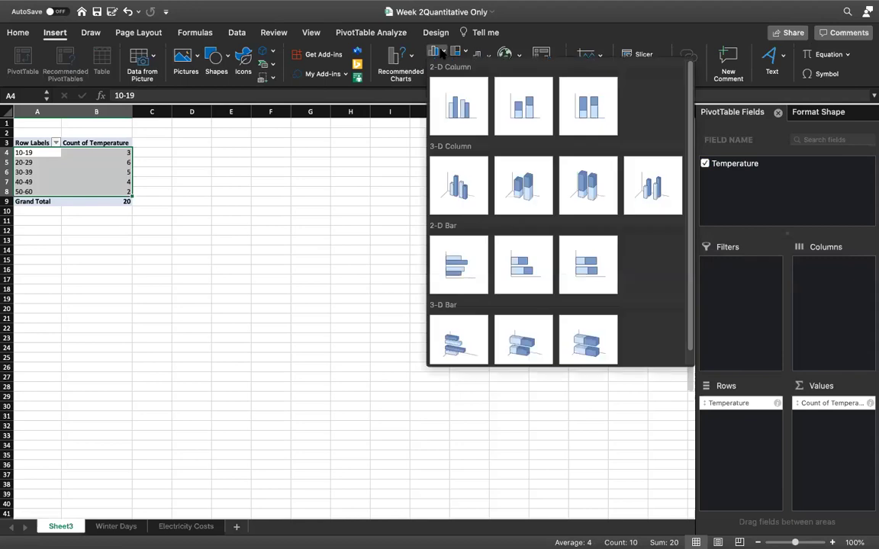
{"action": "left_click", "coordinate": [451, 105]}
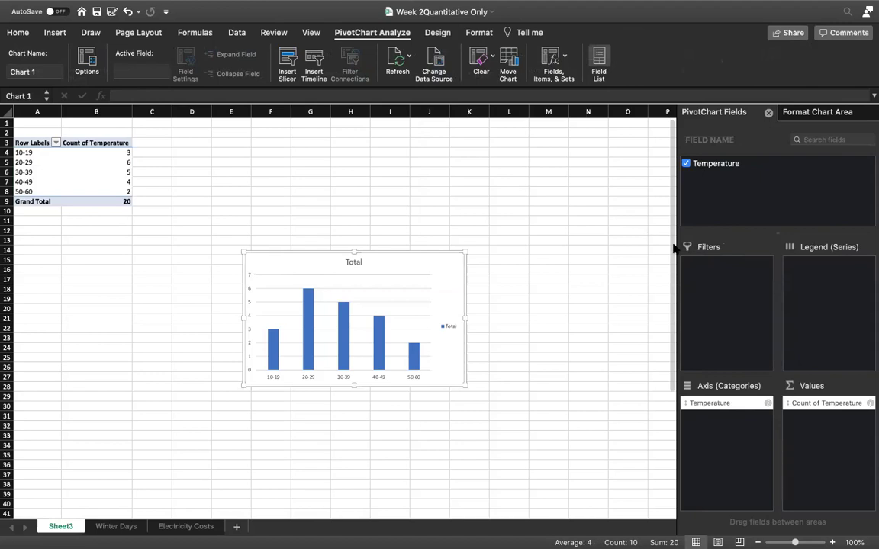
Set the gap width of the PivotChart's column series to 0%.
{"action": "left_click", "coordinate": [410, 353]}
{"action": "right_click", "coordinate": [412, 352]}
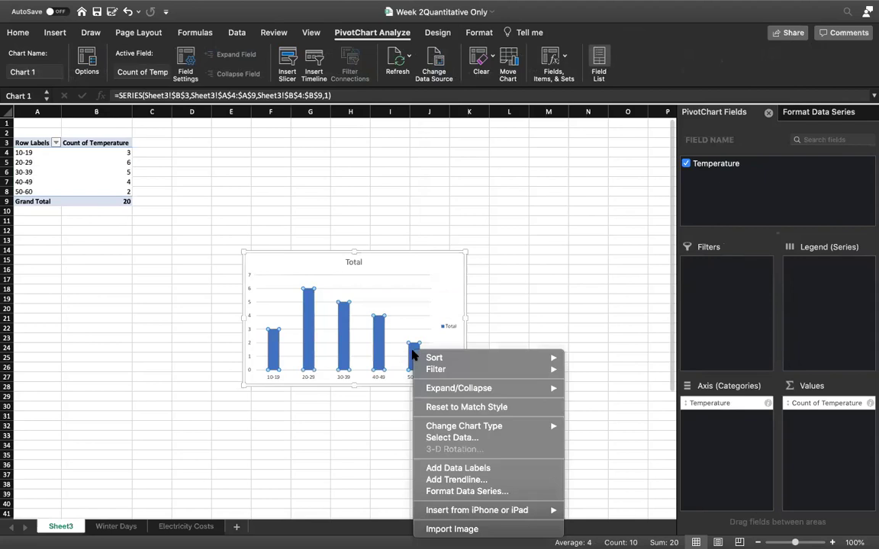
{"action": "left_click", "coordinate": [450, 492]}
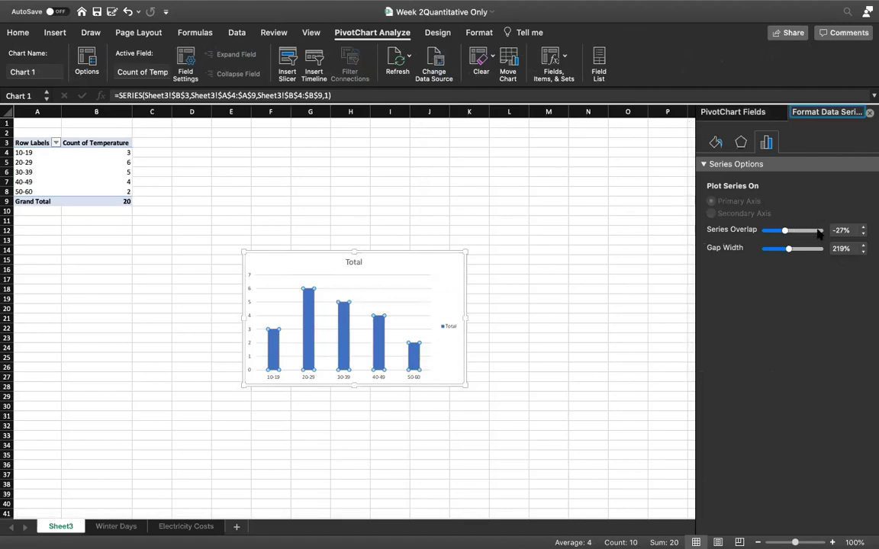
{"action": "left_click_drag", "start_coordinate": [799, 249], "coordinate": [764, 249]}
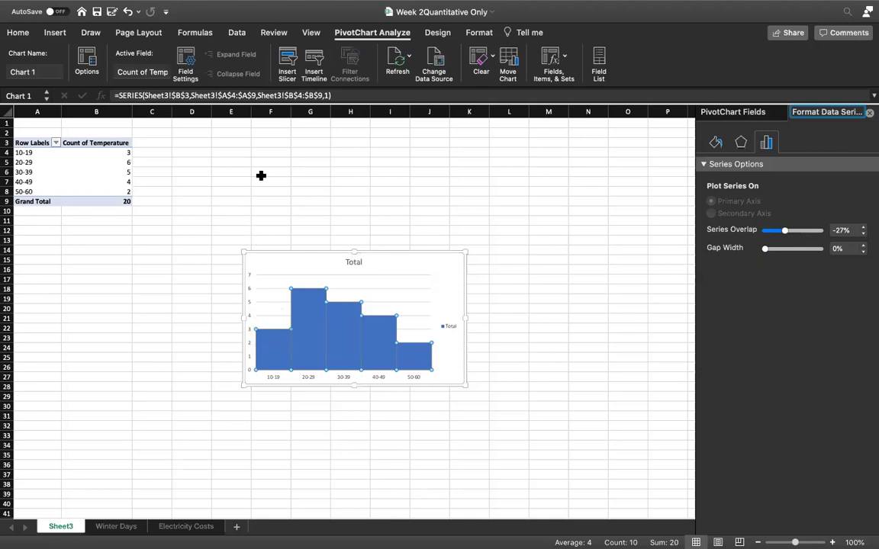
Add the column header Cumulative Percent in cell M1 of the Winter Days sheet.
{"action": "left_click", "coordinate": [116, 527]}
{"action": "key", "text": "Escape"}
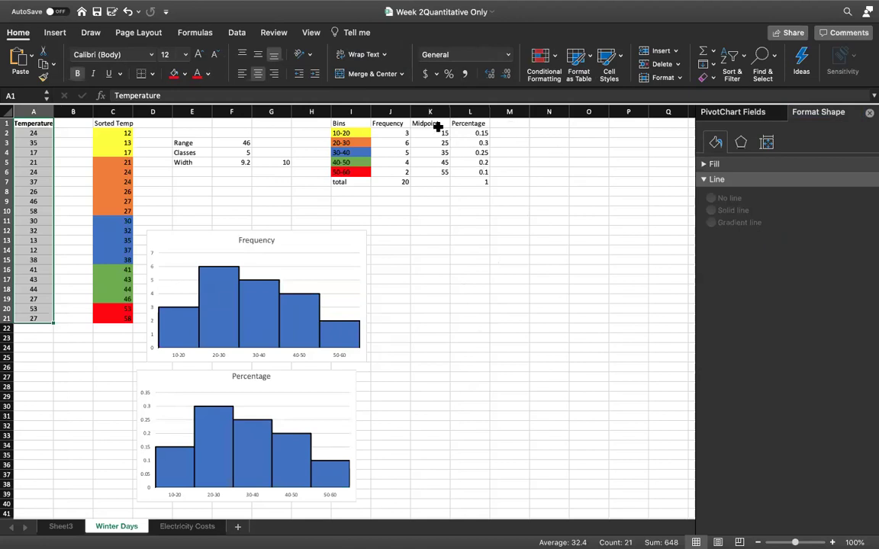
{"action": "left_click", "coordinate": [511, 123]}
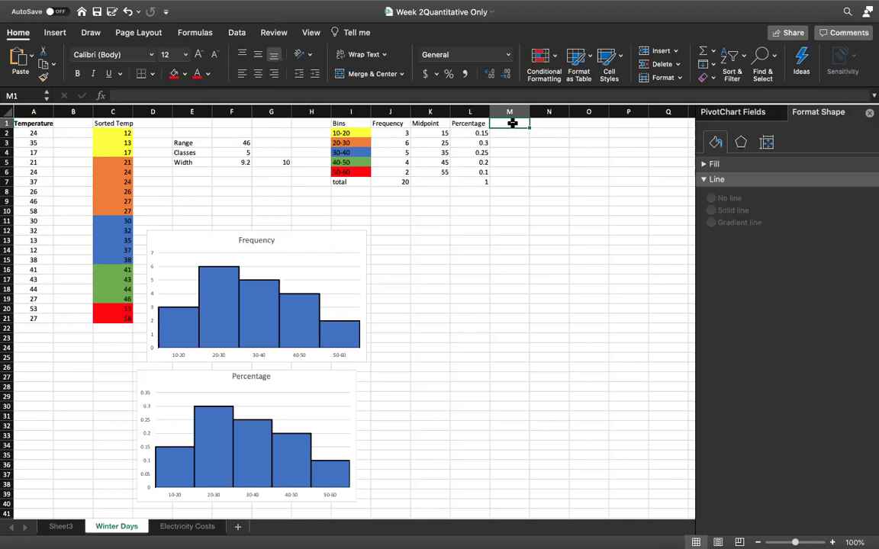
{"action": "type", "text": "Cumat"}
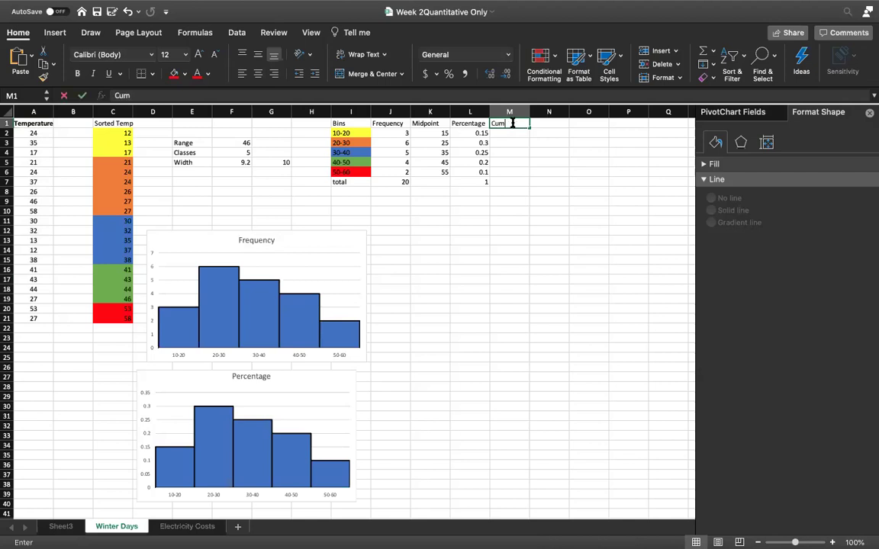
{"action": "key", "text": "BackSpace"}
{"action": "key", "text": "BackSpace"}
{"action": "type", "text": "lat"}
{"action": "key", "text": "BackSpace"}
{"action": "key", "text": "BackSpace"}
{"action": "key", "text": "BackSpace"}
{"action": "type", "text": "ulative Percent"}
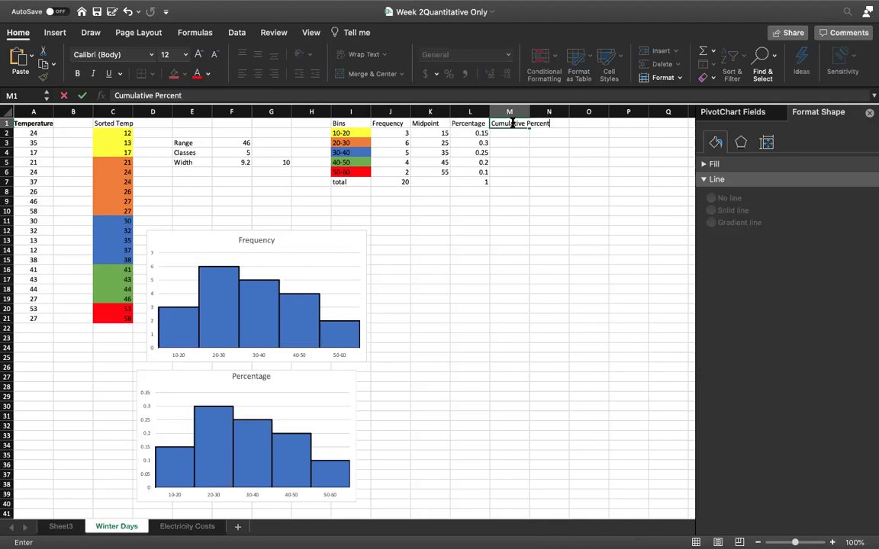
{"action": "key", "text": "Return"}
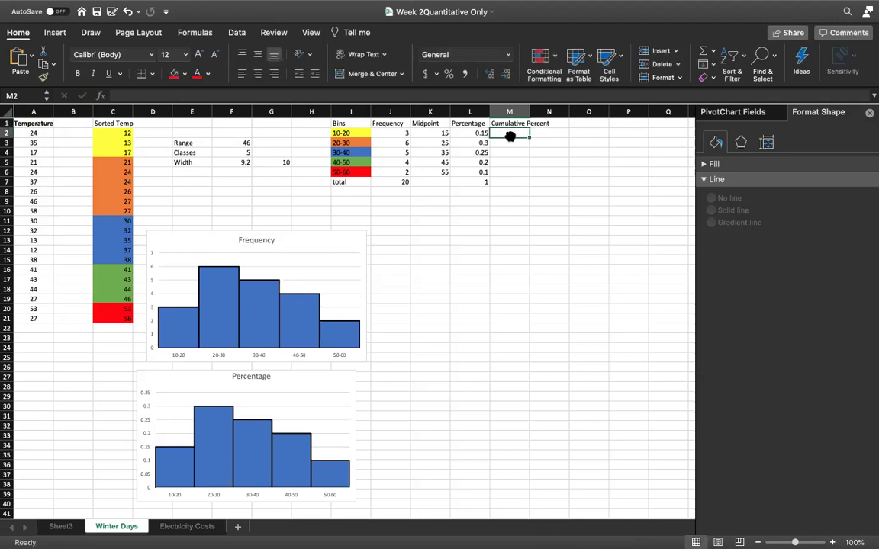
Start the cumulative percentages with =L2 in M2 and =M2+L3 in M3.
{"action": "type", "text": "="}
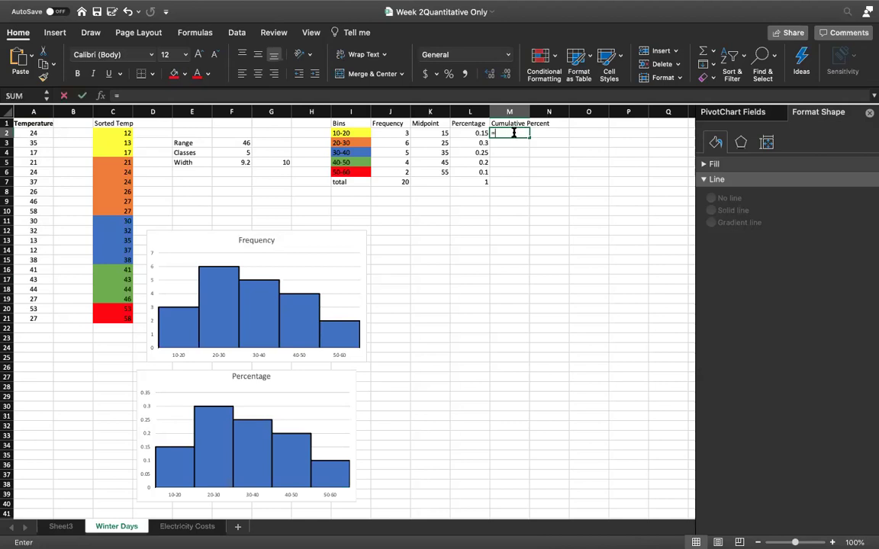
{"action": "left_click", "coordinate": [475, 134]}
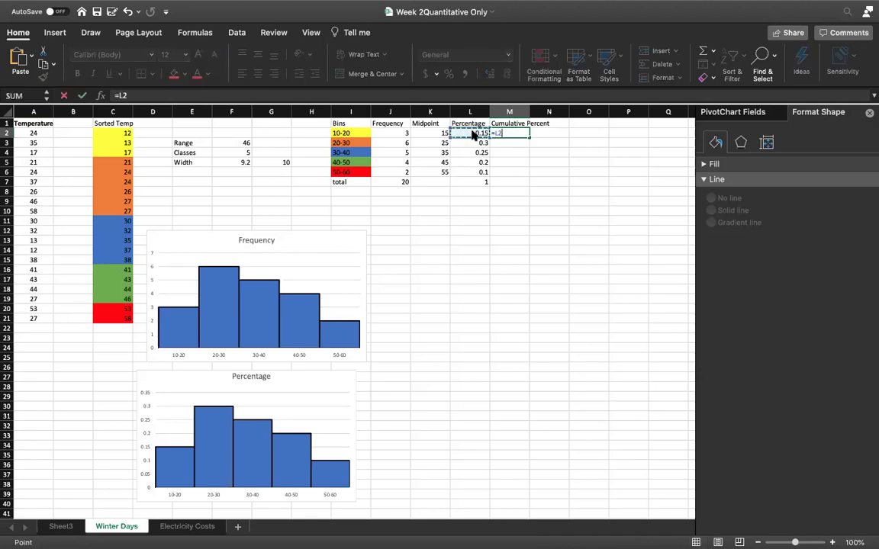
{"action": "key", "text": "Return"}
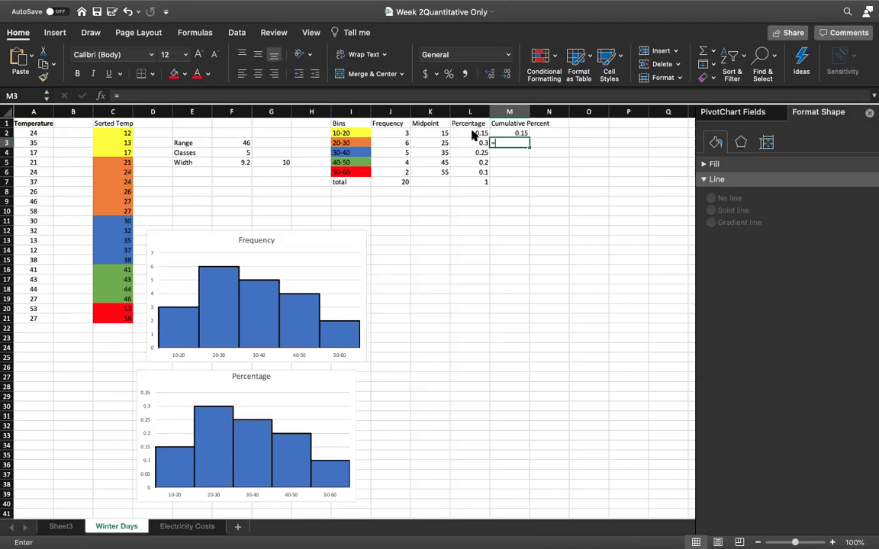
{"action": "type", "text": "="}
{"action": "left_click", "coordinate": [505, 135]}
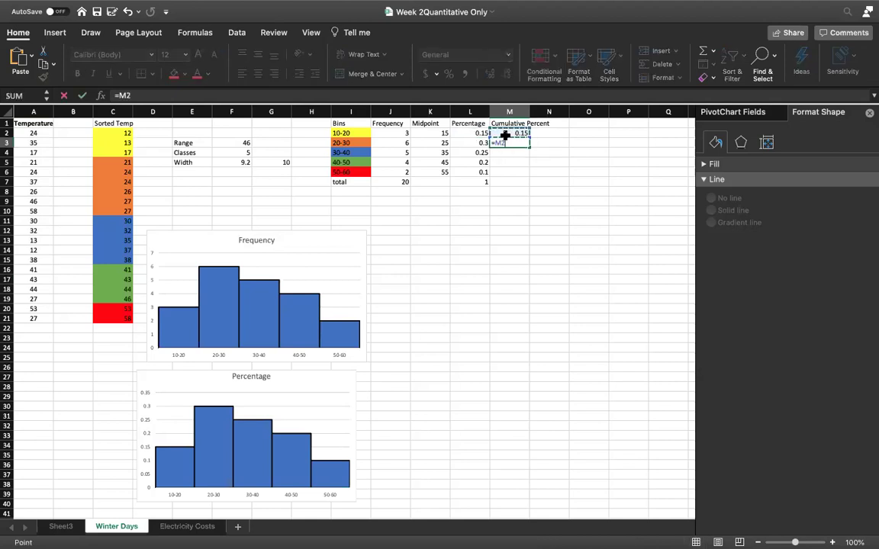
{"action": "type", "text": "+"}
{"action": "left_click", "coordinate": [478, 143]}
{"action": "key", "text": "Return"}
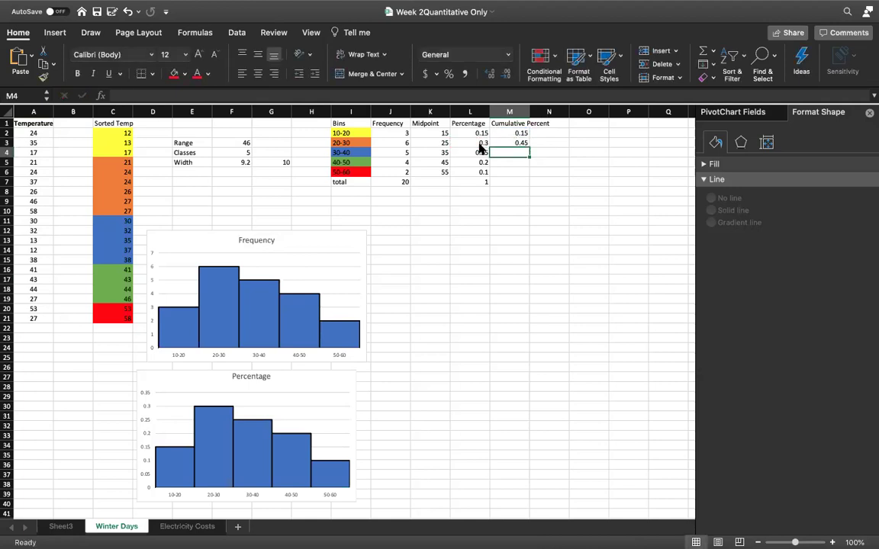
Enter the cumulative percentages for the 30-40 and 40-50 bins as =M3+L4 in M4 and =M4+L5 in M5.
{"action": "type", "text": "="}
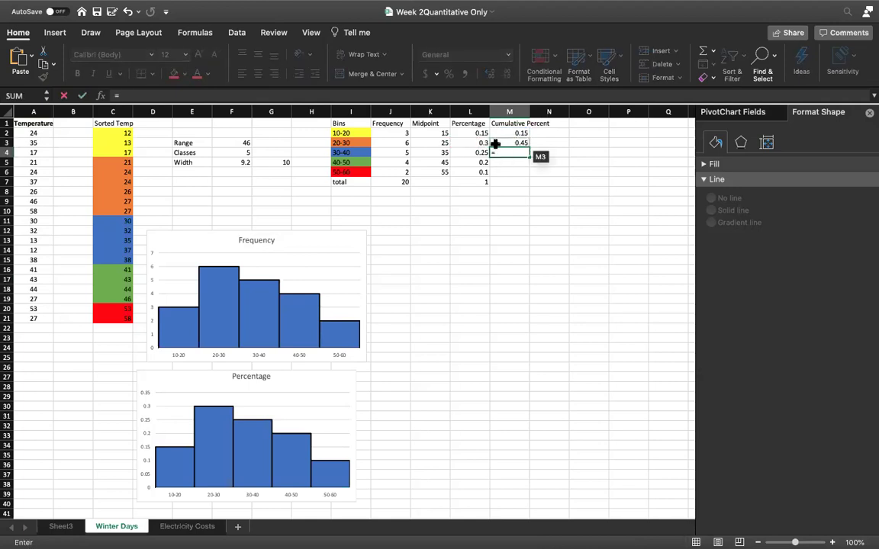
{"action": "left_click", "coordinate": [501, 143]}
{"action": "type", "text": "+"}
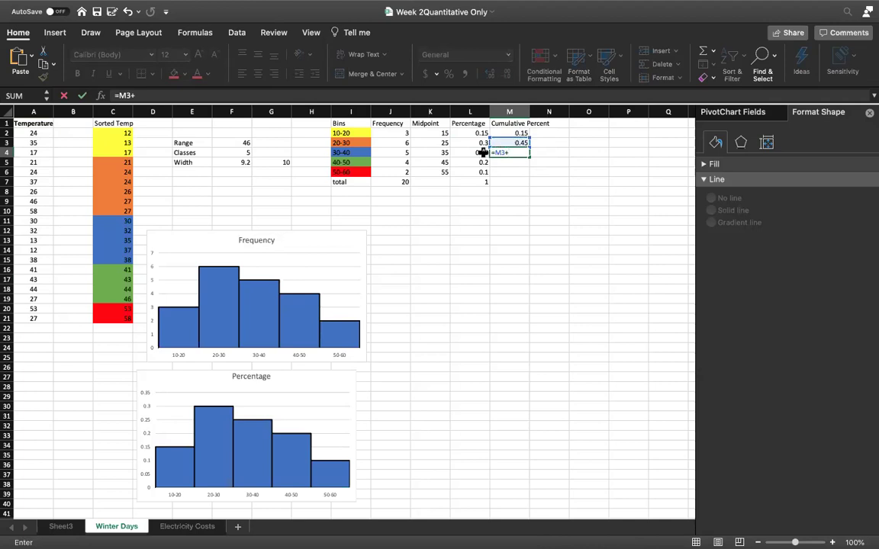
{"action": "left_click", "coordinate": [482, 152]}
{"action": "key", "text": "Return"}
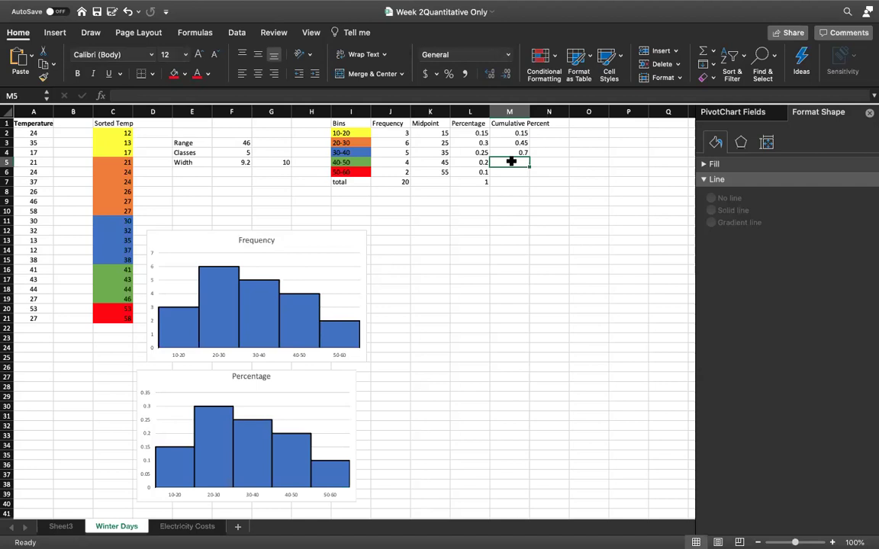
{"action": "type", "text": "="}
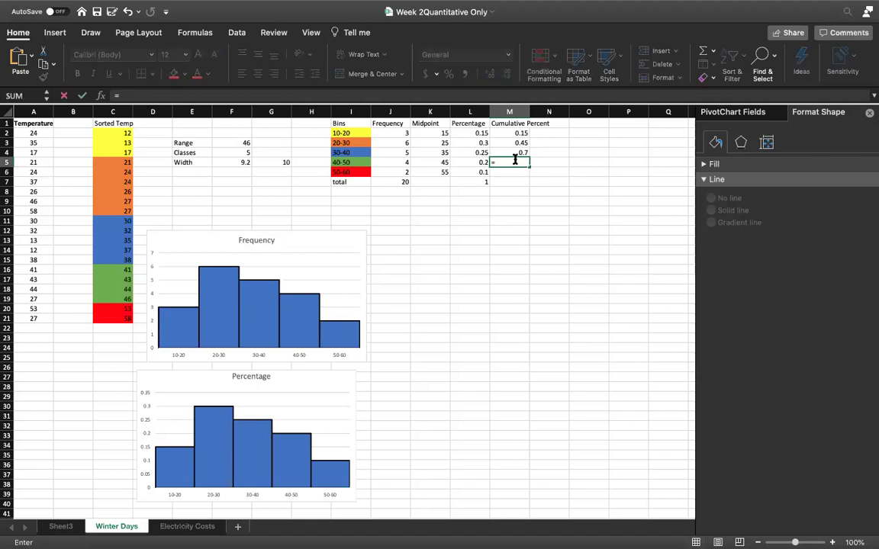
{"action": "left_click", "coordinate": [518, 153]}
{"action": "type", "text": "+"}
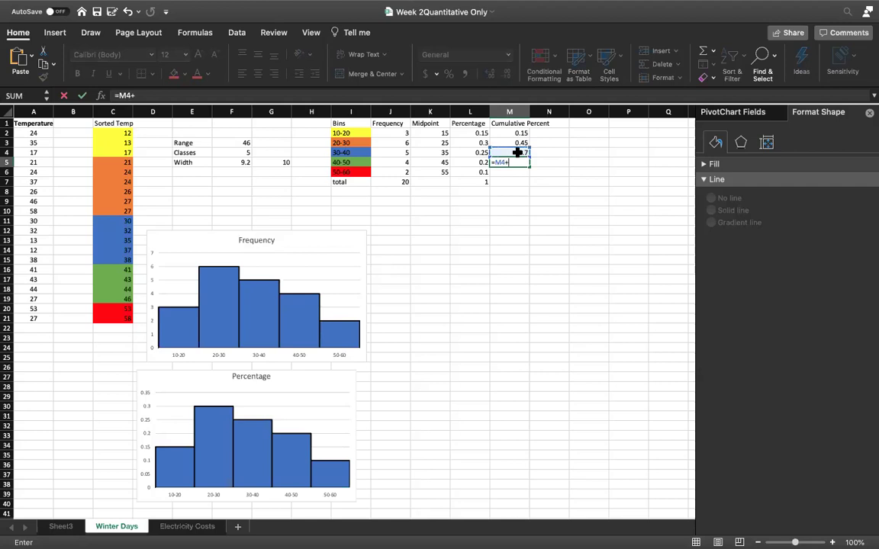
{"action": "left_click", "coordinate": [476, 163]}
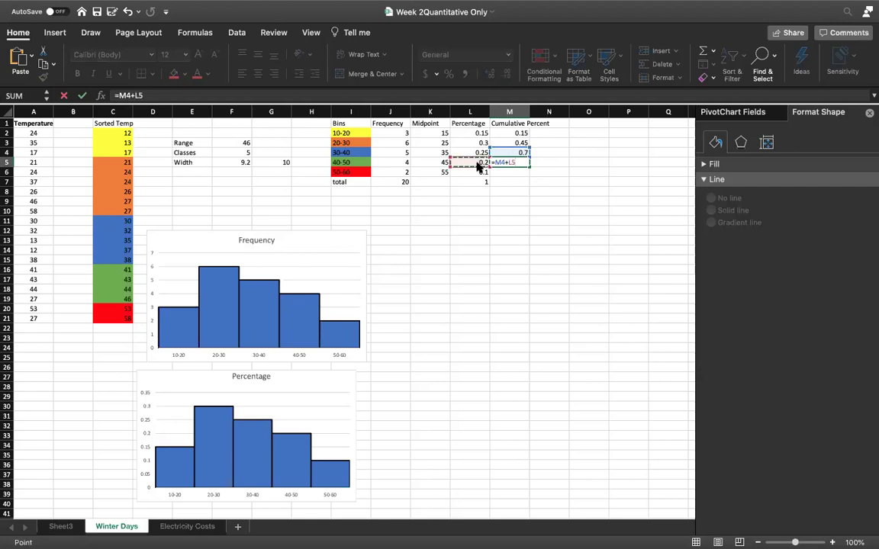
{"action": "key", "text": "Return"}
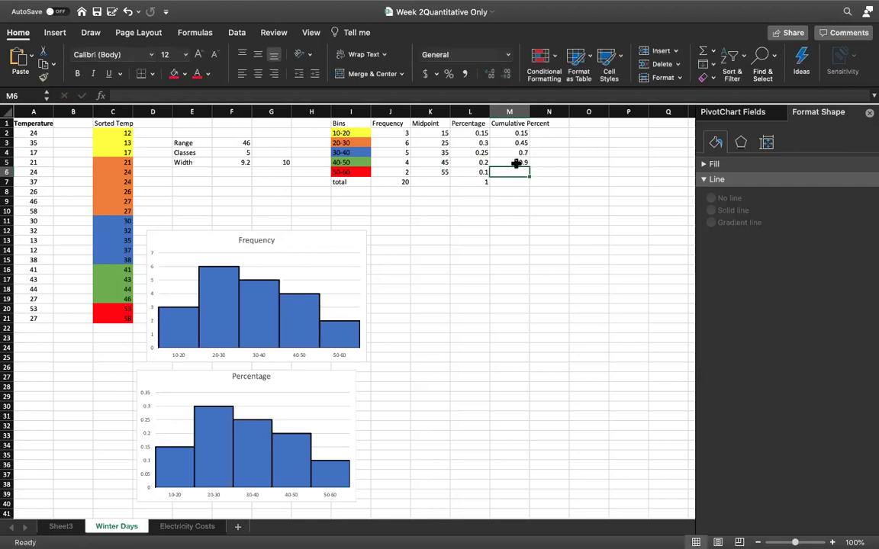
Enter the cumulative percentage for the 50-60 bin in M6 as =M5+L6.
{"action": "left_click", "coordinate": [517, 163]}
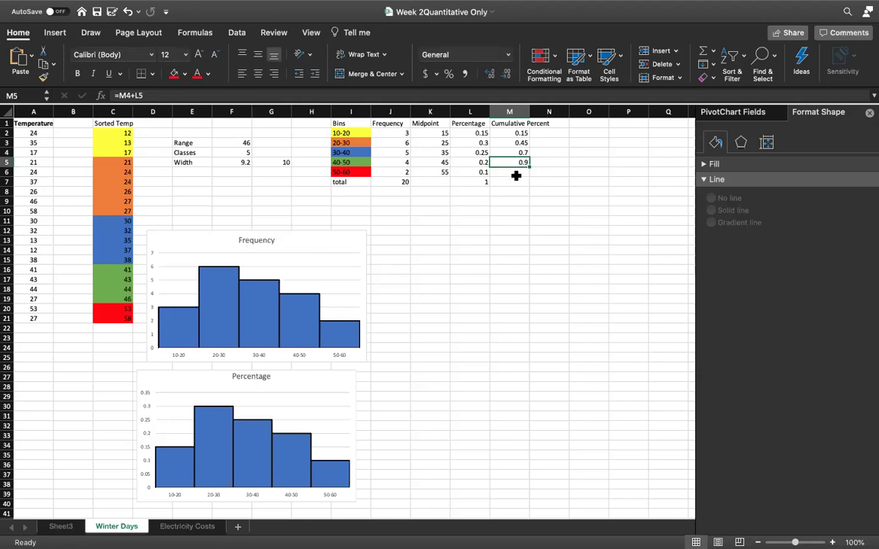
{"action": "left_click", "coordinate": [516, 175]}
{"action": "type", "text": "="}
{"action": "left_click", "coordinate": [517, 165]}
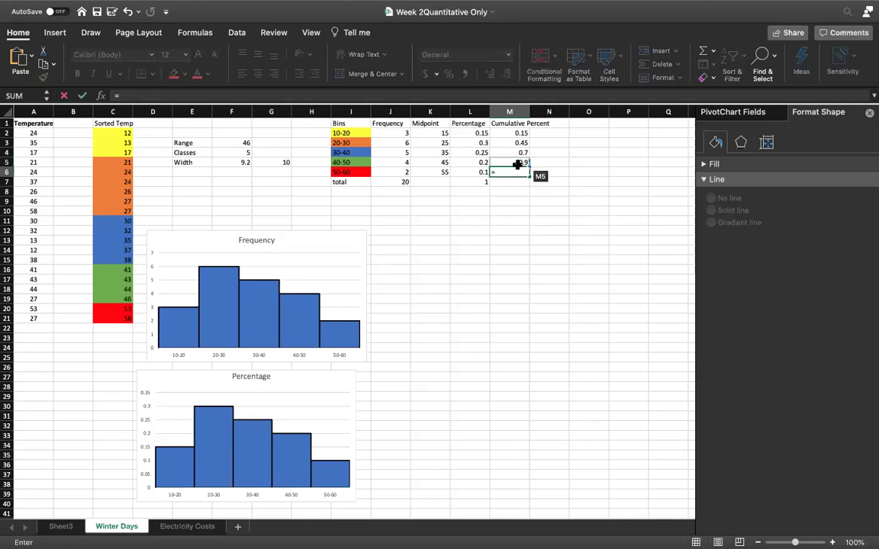
{"action": "type", "text": "+"}
{"action": "left_click", "coordinate": [479, 173]}
{"action": "key", "text": "Return"}
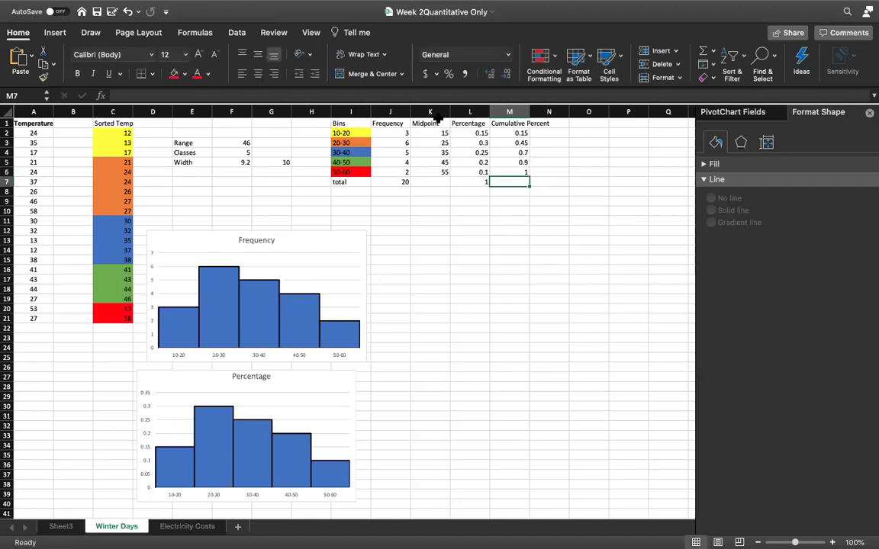
Insert a Scatter chart of Cumulative Percent (M1:M6) against Midpoint (K1:K6) and place it beside the Frequency histogram.
{"action": "left_click_drag", "start_coordinate": [436, 122], "coordinate": [443, 168]}
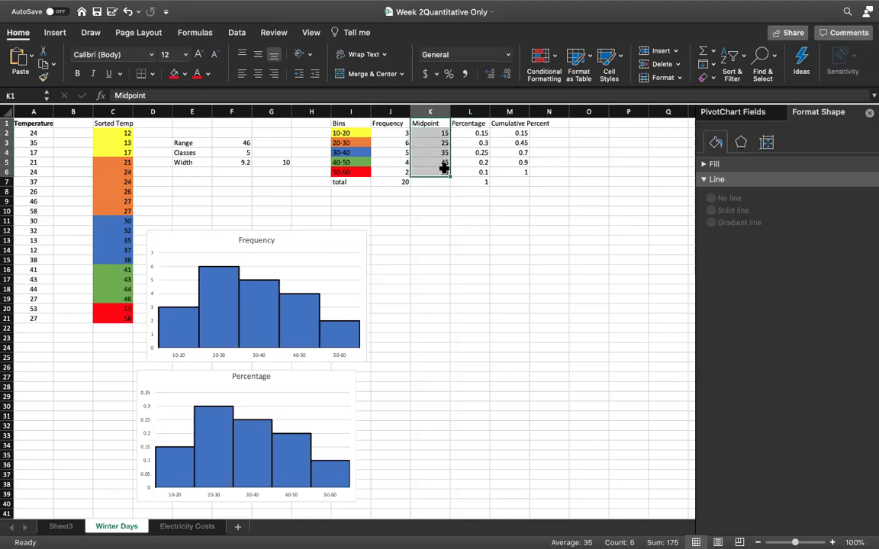
{"action": "left_click", "coordinate": [501, 124], "text": "super"}
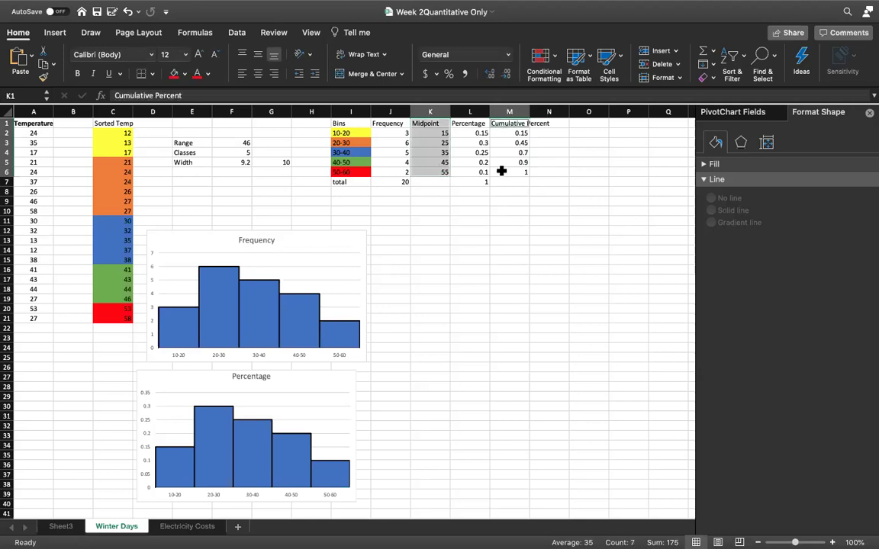
{"action": "left_click", "coordinate": [502, 171], "text": "shift"}
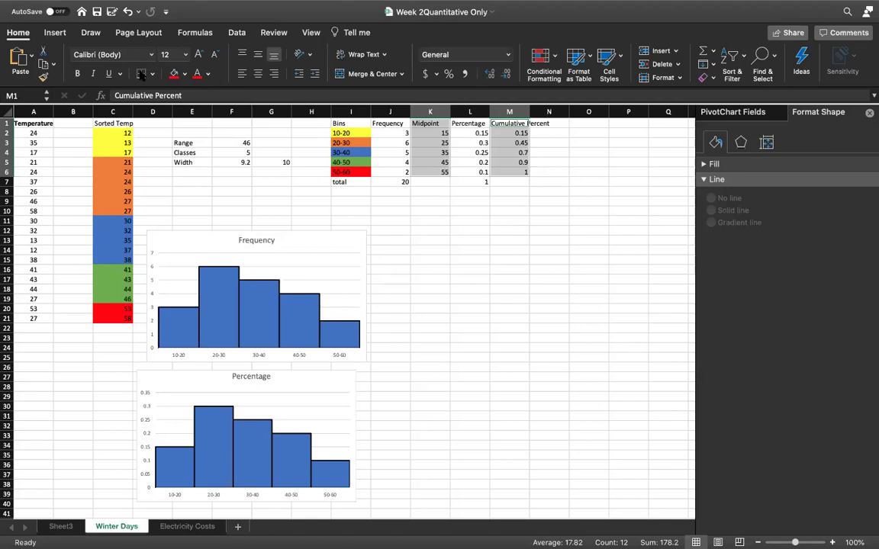
{"action": "left_click", "coordinate": [55, 32]}
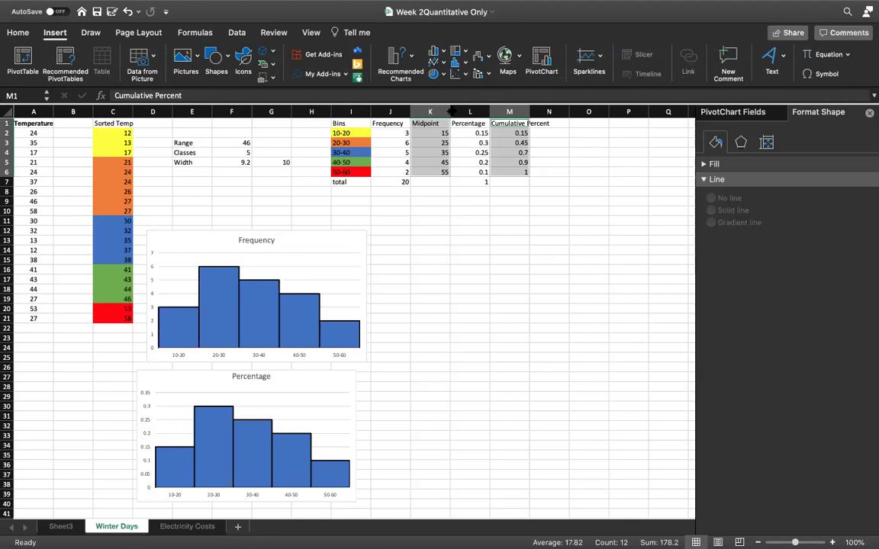
{"action": "left_click", "coordinate": [413, 56]}
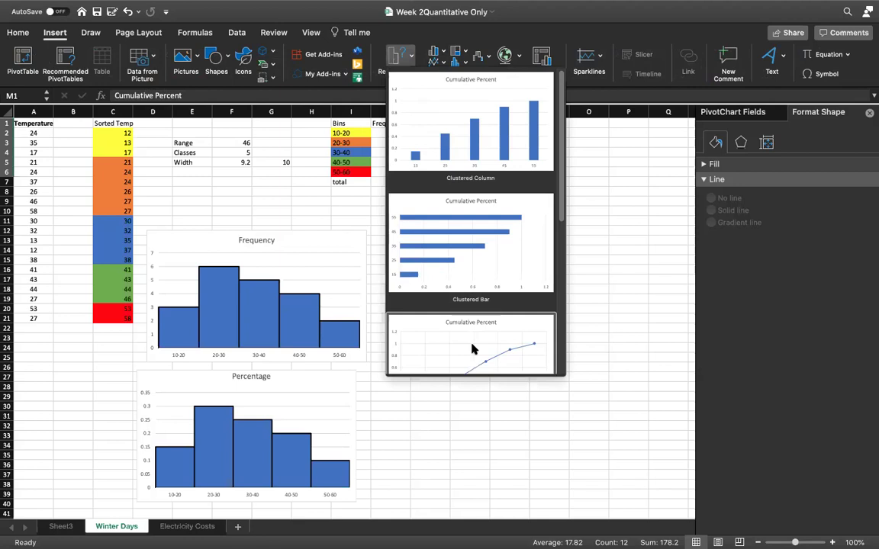
{"action": "scroll", "coordinate": [472, 348], "scroll_direction": "down", "scroll_amount": 3}
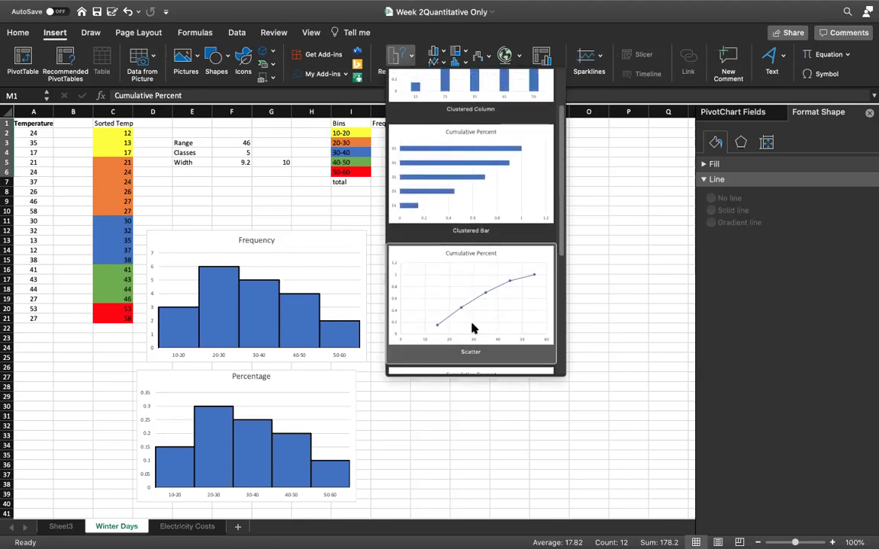
{"action": "scroll", "coordinate": [472, 336], "scroll_direction": "down", "scroll_amount": 3}
{"action": "scroll", "coordinate": [473, 324], "scroll_direction": "down", "scroll_amount": 4}
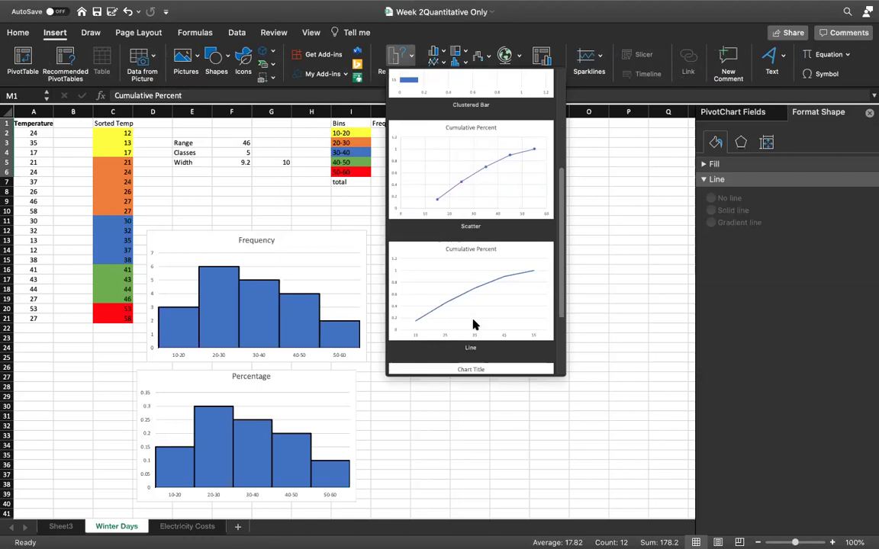
{"action": "scroll", "coordinate": [473, 324], "scroll_direction": "up", "scroll_amount": 6}
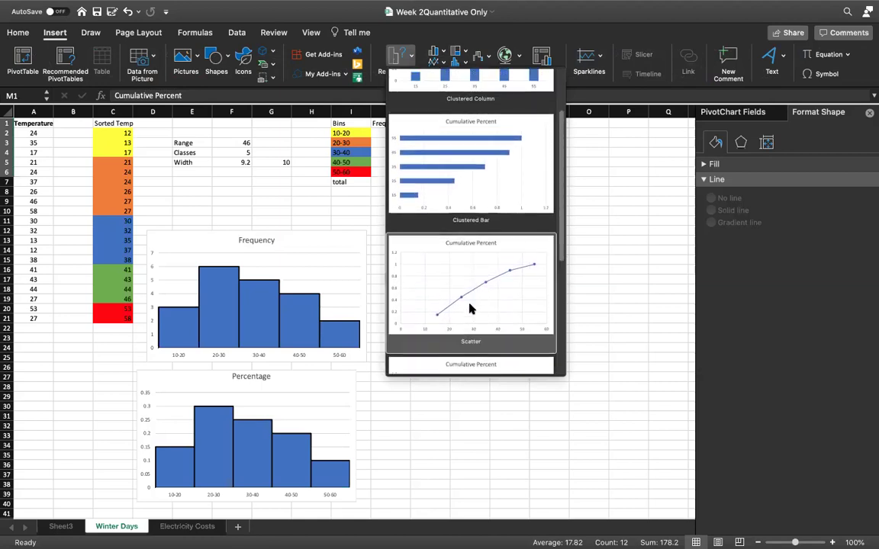
{"action": "left_click", "coordinate": [469, 308]}
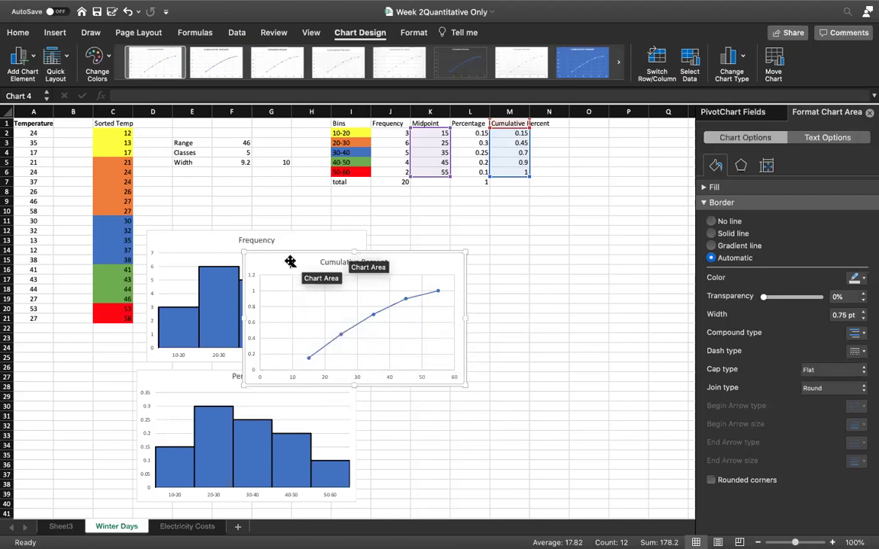
{"action": "left_click_drag", "start_coordinate": [289, 260], "coordinate": [415, 235]}
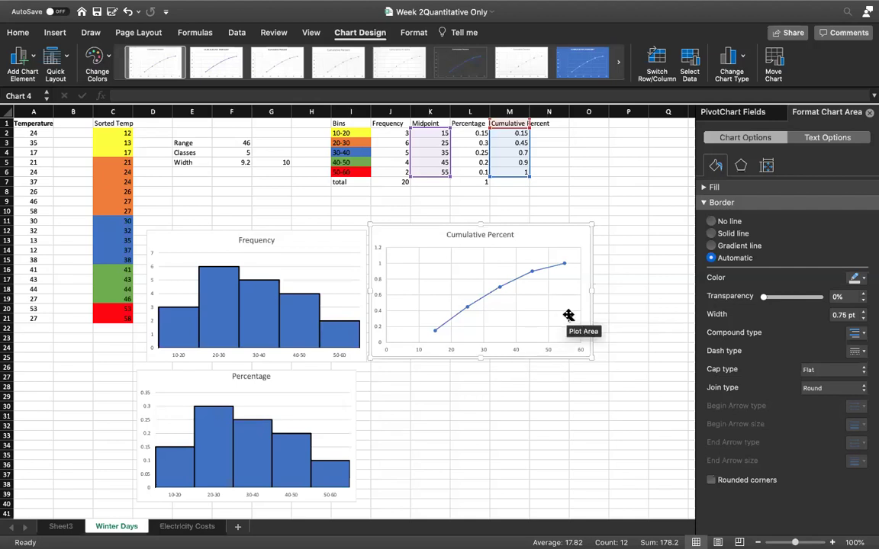
Enter the label Ogive in cell L27 below the cumulative percent chart.
{"action": "left_click", "coordinate": [472, 372]}
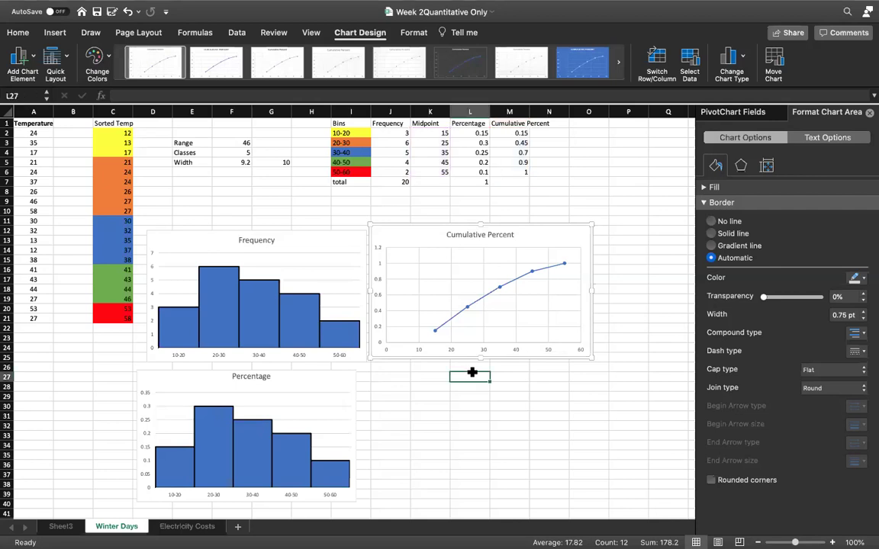
{"action": "type", "text": "Ogive"}
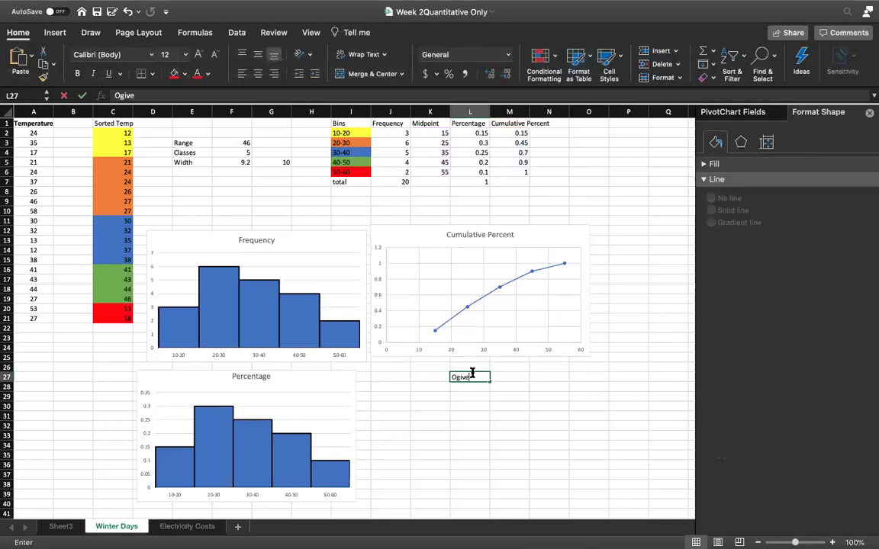
{"action": "key", "text": "Tab"}
{"action": "key", "text": "Tab"}
{"action": "key", "text": "Tab"}
{"action": "key", "text": "Tab"}
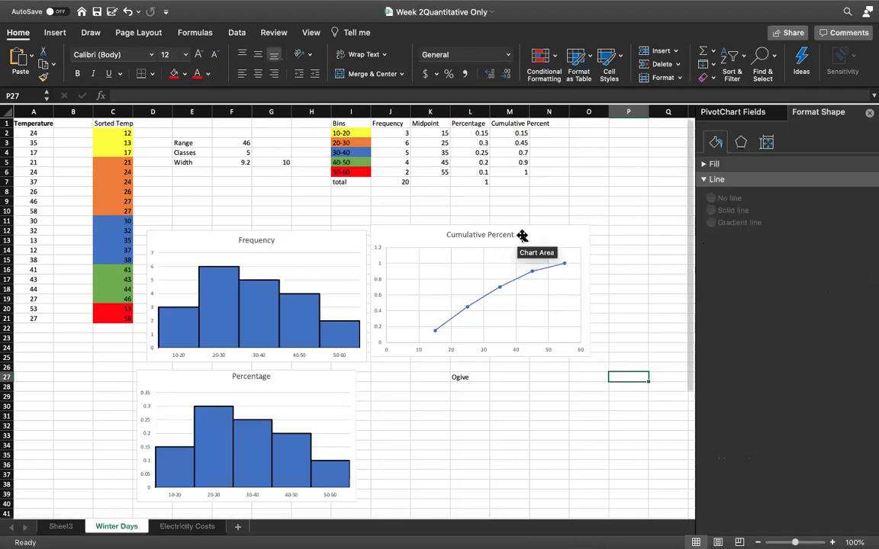
Change the title of the cumulative percent chart to "Ogive: Cumulative Percent Plot".
{"action": "left_click", "coordinate": [515, 236]}
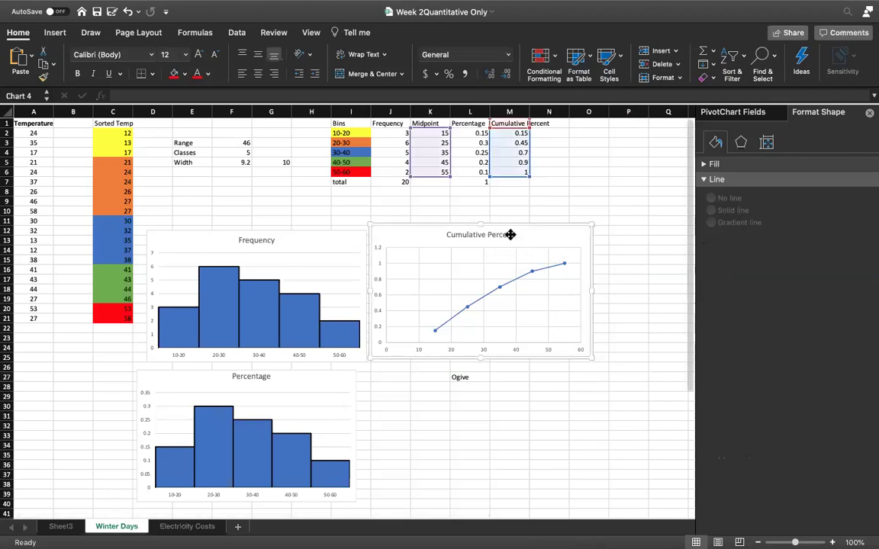
{"action": "double_click", "coordinate": [513, 237]}
{"action": "key", "text": "Escape"}
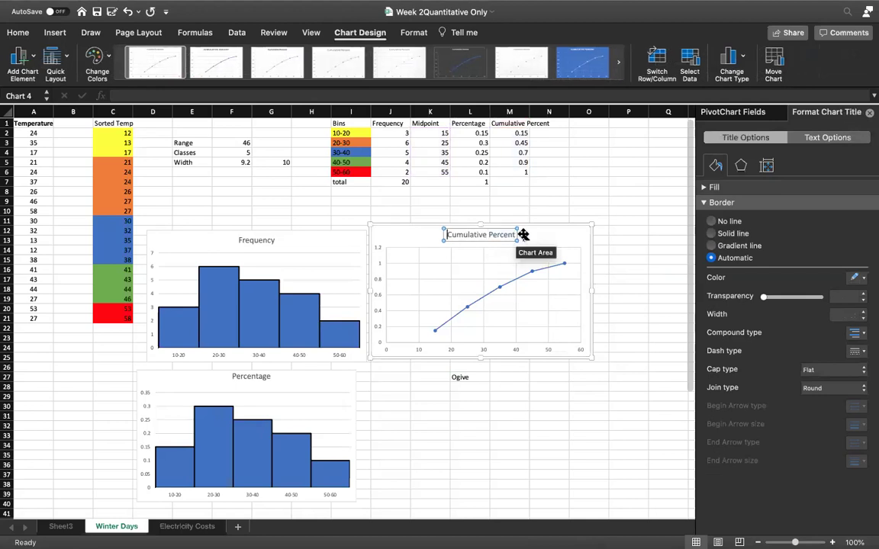
{"action": "type", "text": "Ogive"}
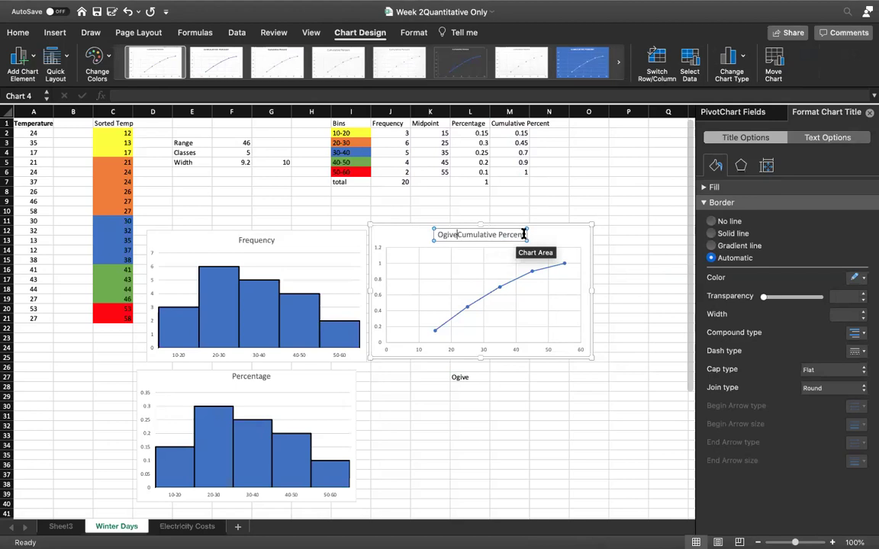
{"action": "type", "text": ":"}
{"action": "key", "text": "Right"}
{"action": "key", "text": "Right"}
{"action": "key", "text": "Right"}
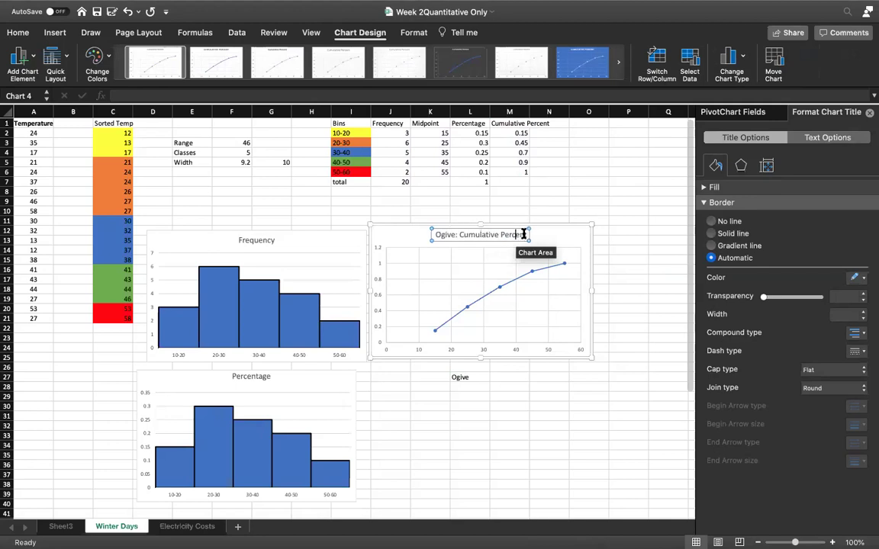
{"action": "key", "text": "End"}
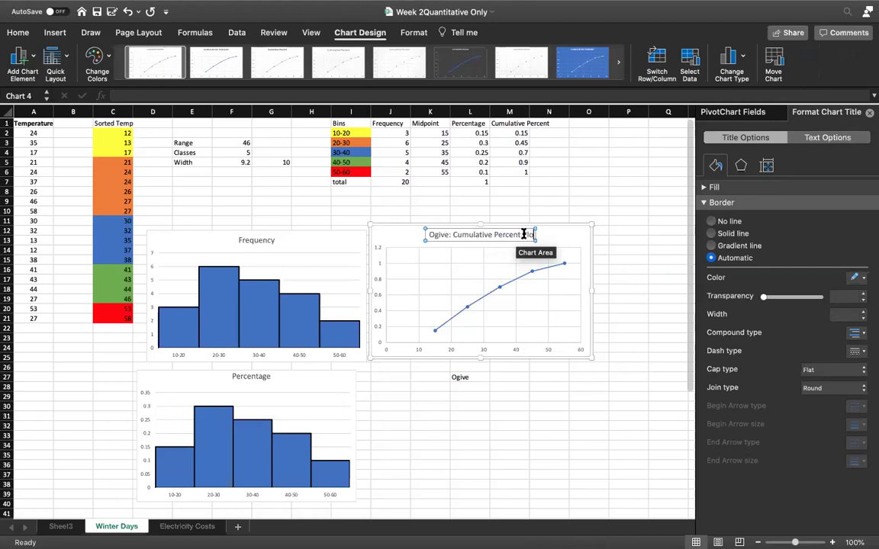
{"action": "type", "text": "Plot"}
{"action": "left_click", "coordinate": [593, 190]}
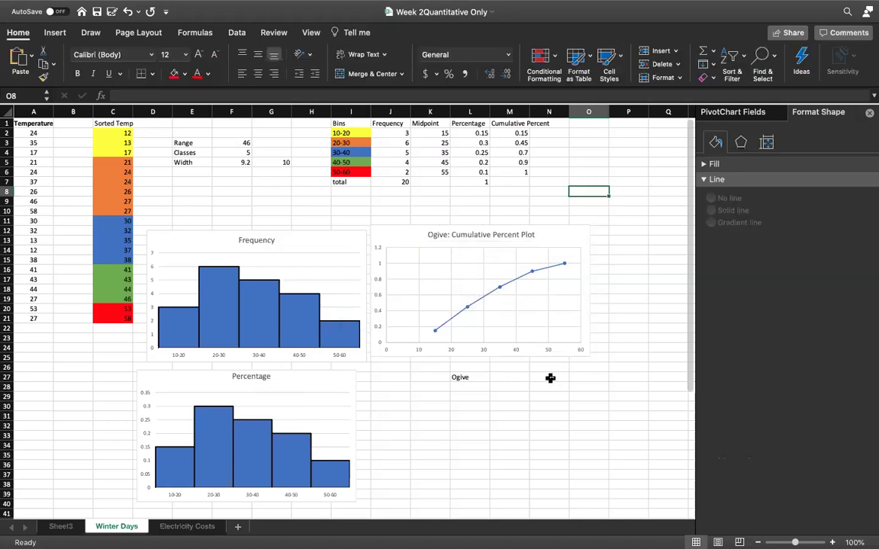
Move the ogive chart slightly away from the Frequency histogram so there is a gap between them.
{"action": "scroll", "coordinate": [574, 345], "scroll_direction": "down", "scroll_amount": 3}
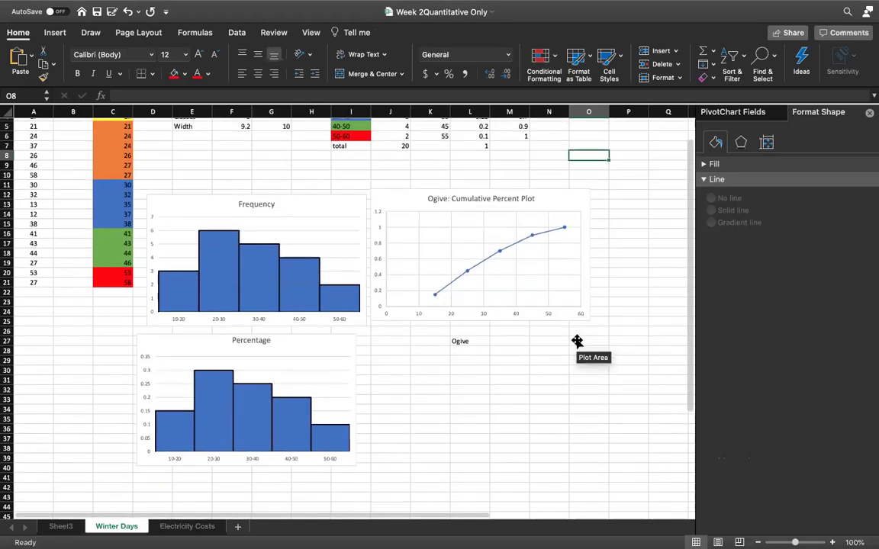
{"action": "scroll", "coordinate": [577, 341], "scroll_direction": "up", "scroll_amount": 3}
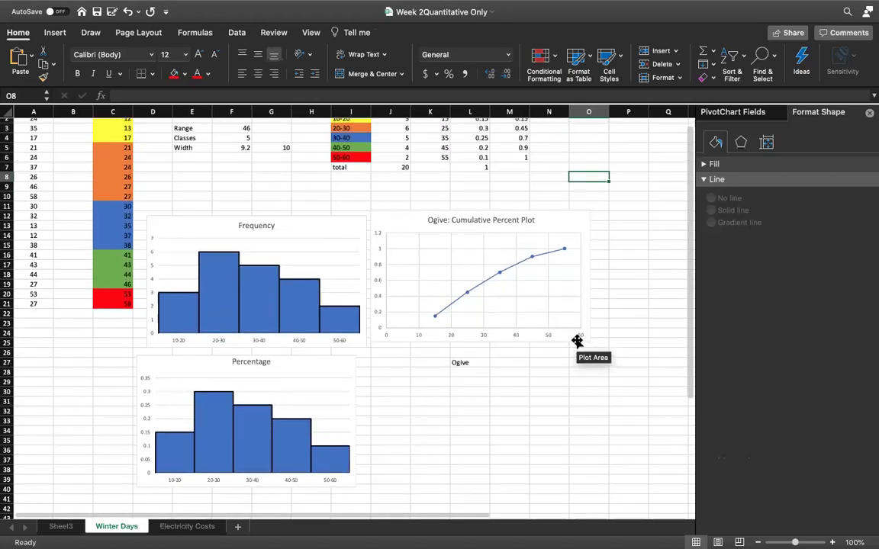
{"action": "scroll", "coordinate": [577, 341], "scroll_direction": "up", "scroll_amount": 2}
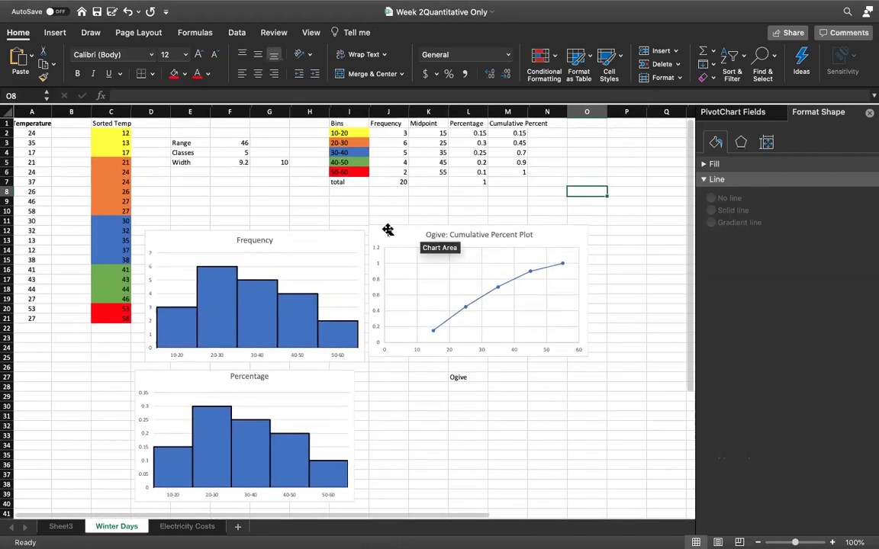
{"action": "left_click_drag", "start_coordinate": [398, 238], "coordinate": [420, 245]}
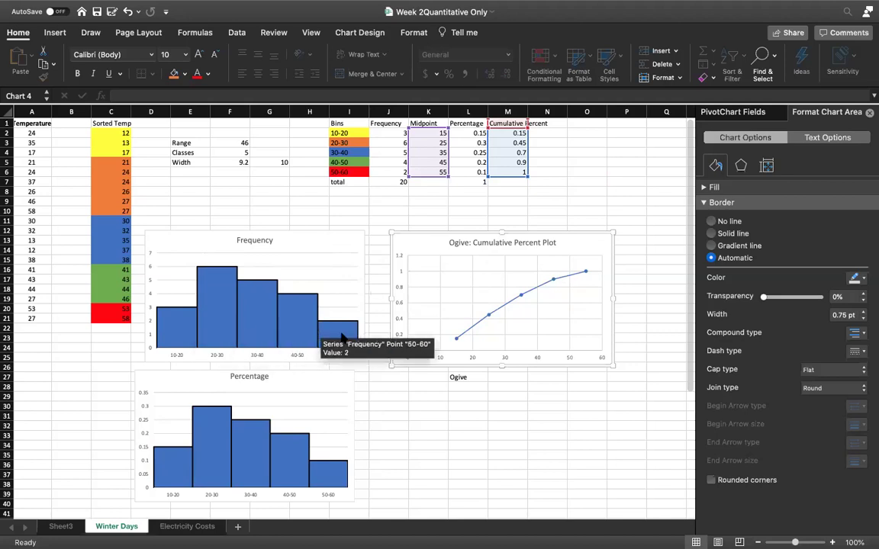
{"action": "left_click", "coordinate": [569, 203]}
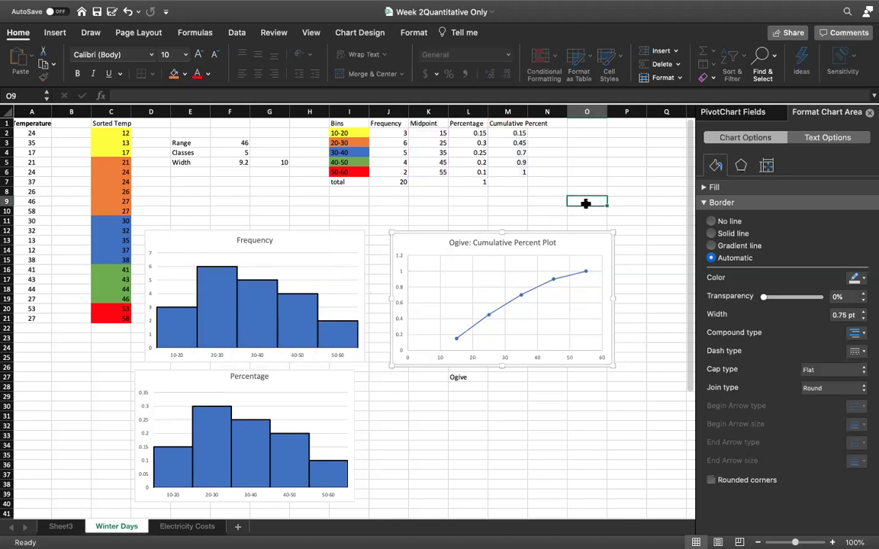
Copy the Midpoint column K1:K6 and paste it starting at cell P1.
{"action": "scroll", "coordinate": [427, 229], "scroll_direction": "right", "scroll_amount": 2}
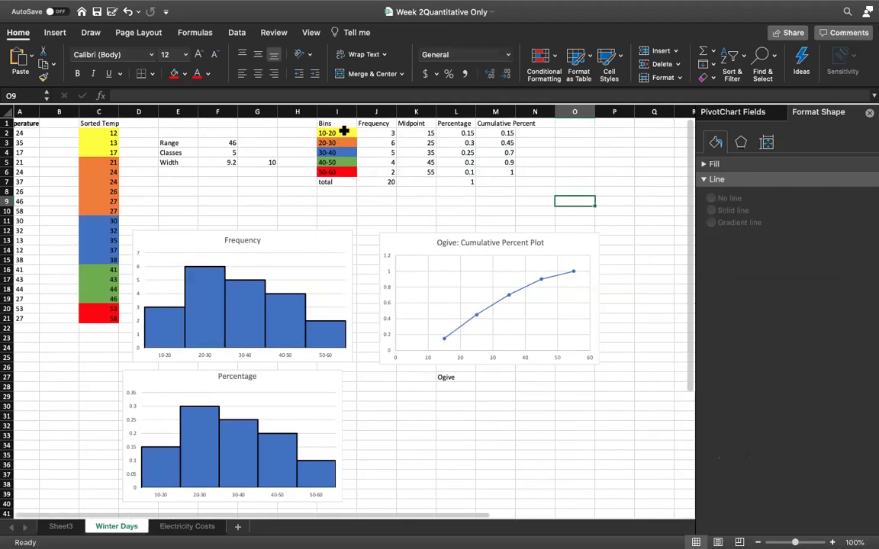
{"action": "left_click_drag", "start_coordinate": [420, 124], "coordinate": [428, 172]}
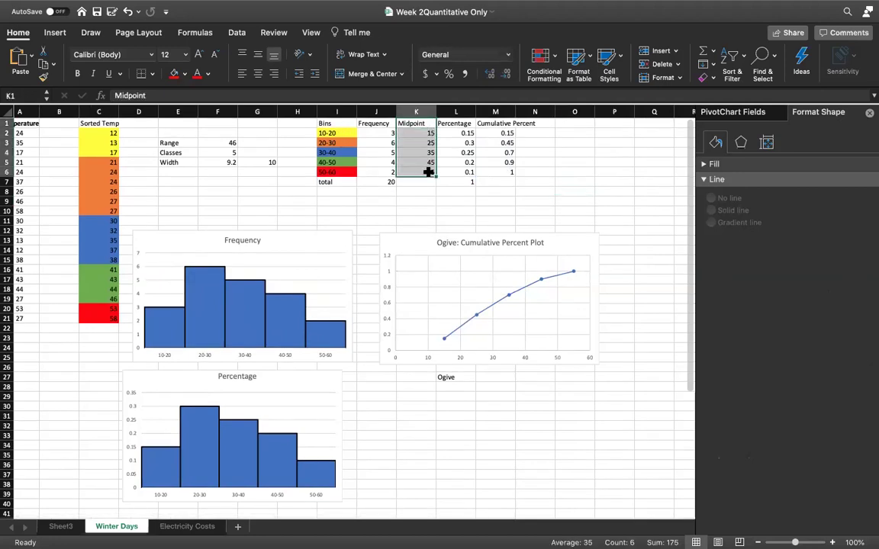
{"action": "key", "text": "super+c"}
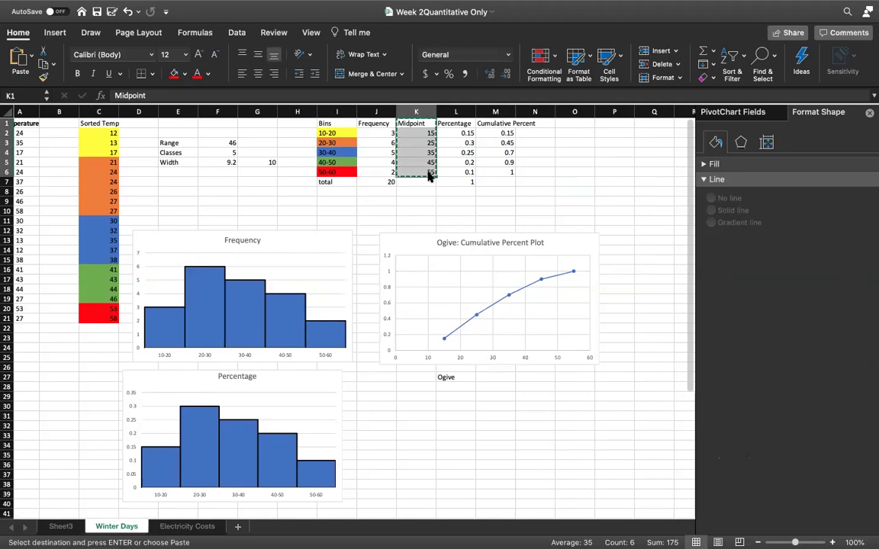
{"action": "left_click", "coordinate": [611, 124]}
{"action": "key", "text": "super+v"}
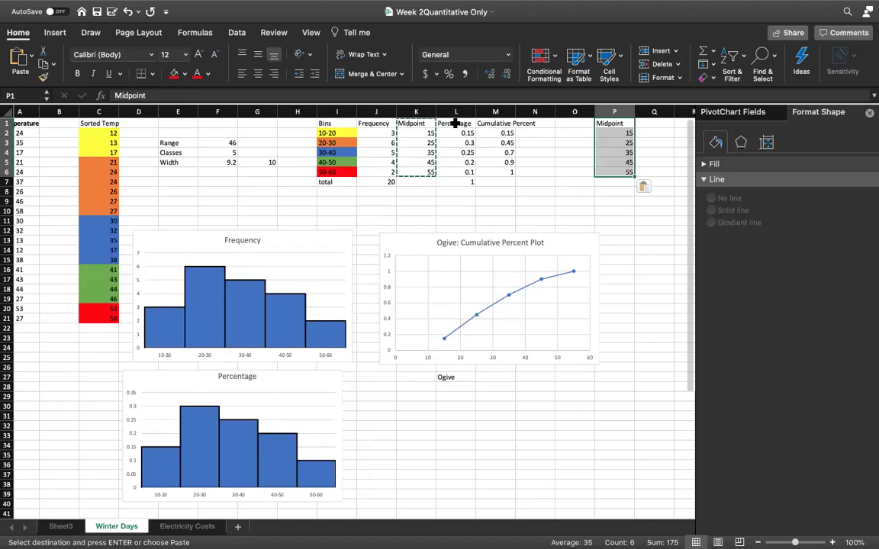
Try to copy the Percentage column L1:L6 into the cells starting at Q1.
{"action": "left_click_drag", "start_coordinate": [455, 124], "coordinate": [461, 171]}
{"action": "key", "text": "super+c"}
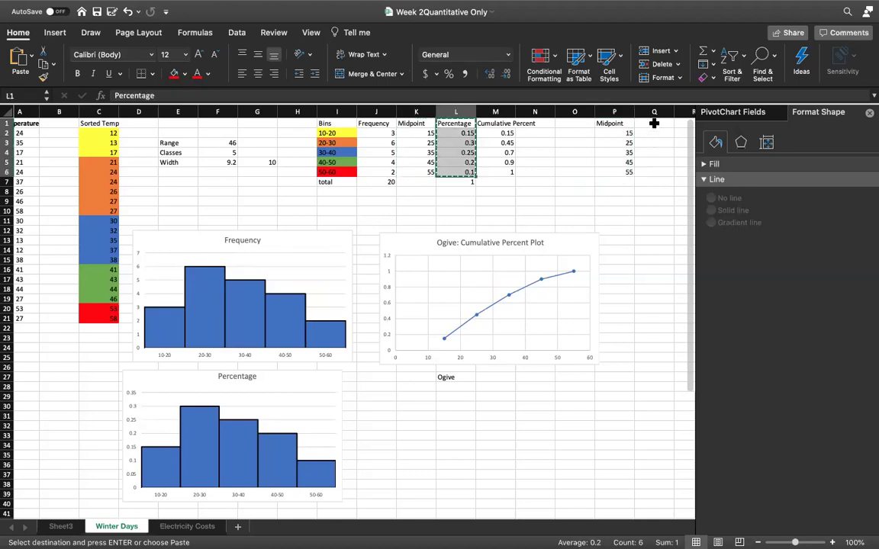
{"action": "left_click", "coordinate": [654, 126]}
{"action": "key", "text": "super+v"}
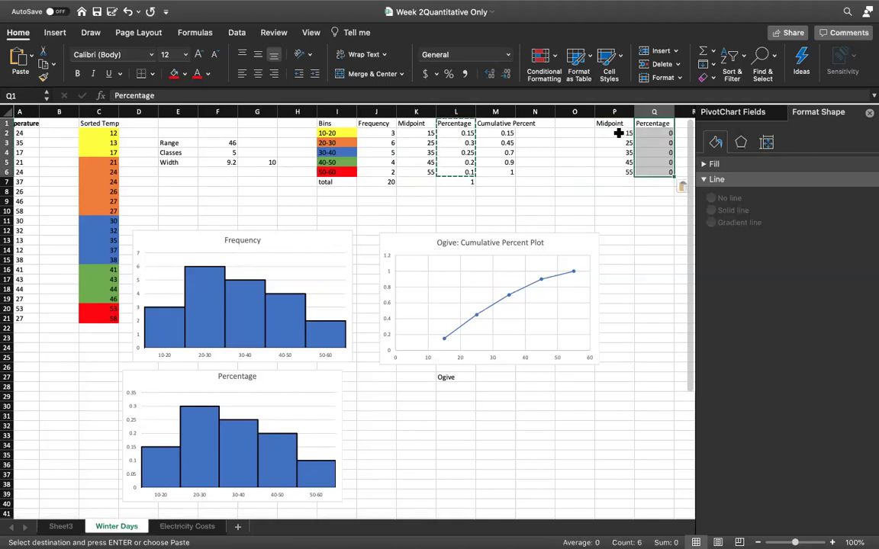
{"action": "key", "text": "Delete"}
{"action": "left_click", "coordinate": [646, 135]}
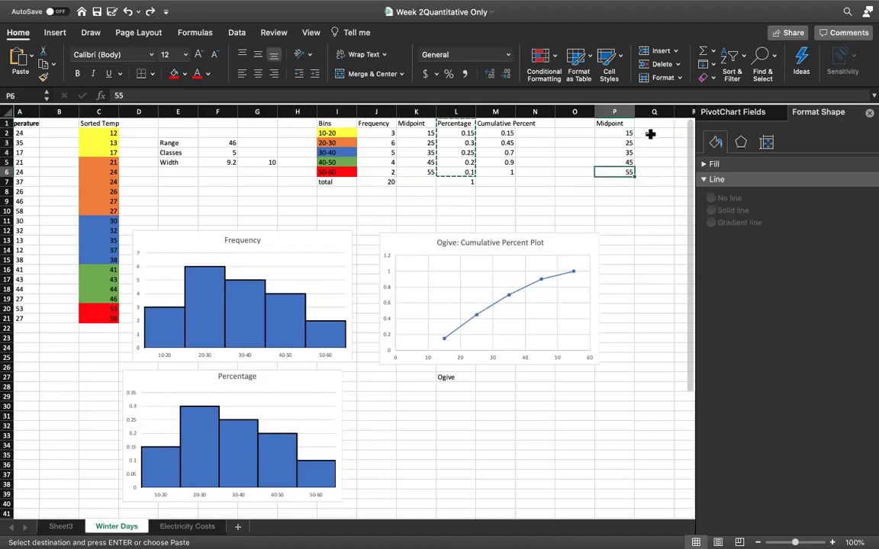
Enter the column header Percentage in cell Q1 next to the copied midpoints.
{"action": "left_click", "coordinate": [648, 122]}
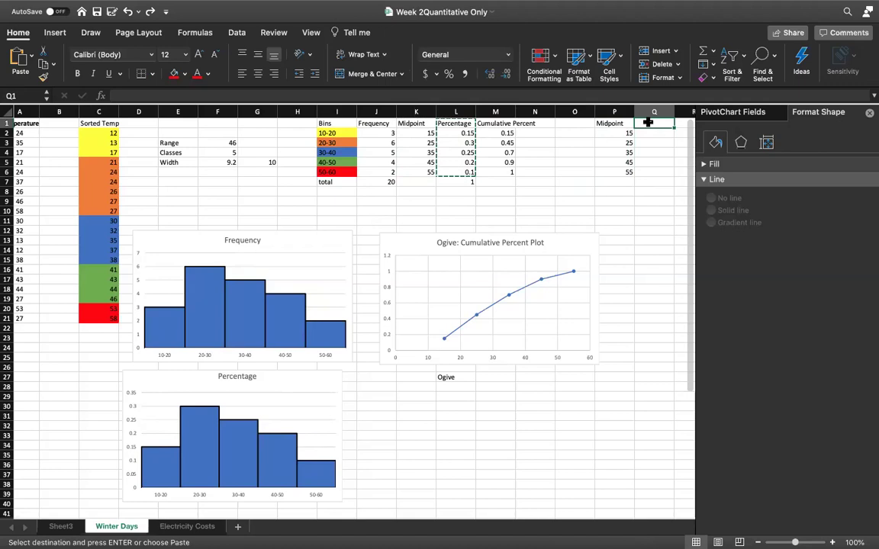
{"action": "type", "text": "Percentage"}
{"action": "key", "text": "Return"}
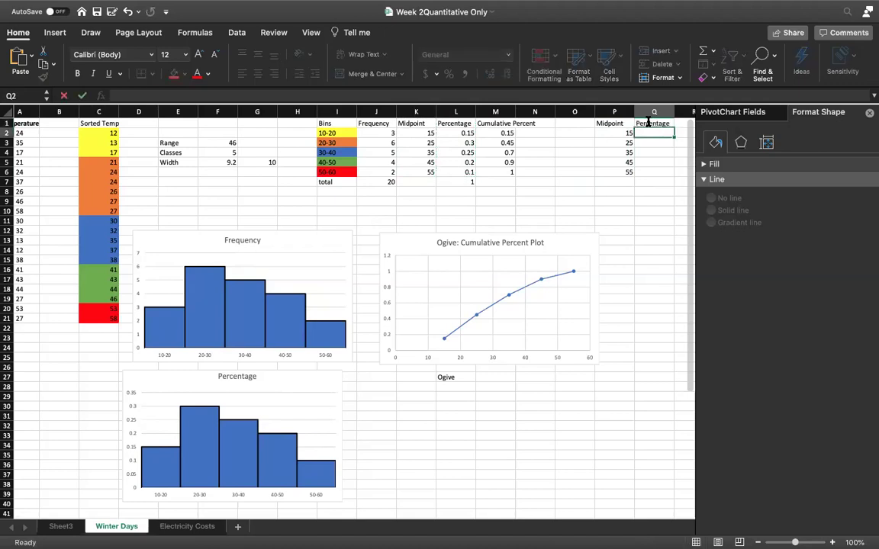
Copy the midpoint values P2:P6 and paste them one row lower, starting at cell P3.
{"action": "left_click_drag", "start_coordinate": [622, 133], "coordinate": [622, 171]}
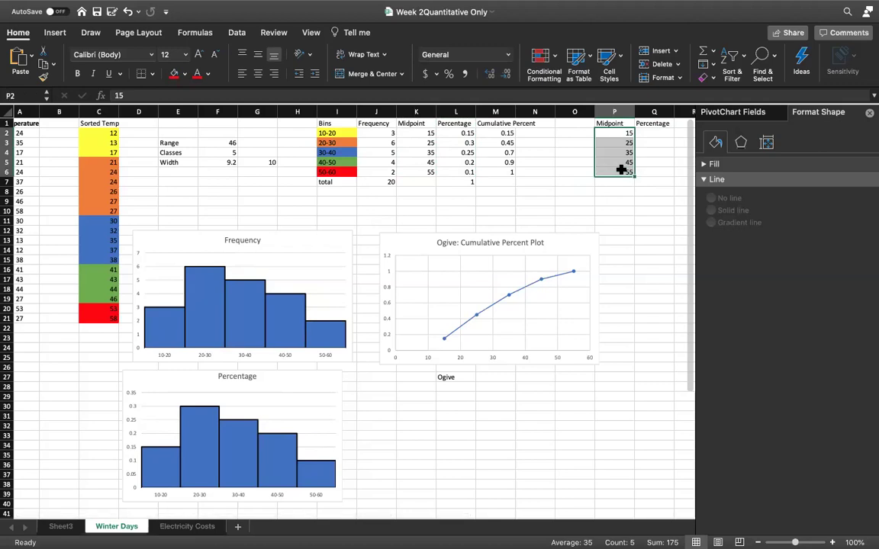
{"action": "key", "text": "super+c"}
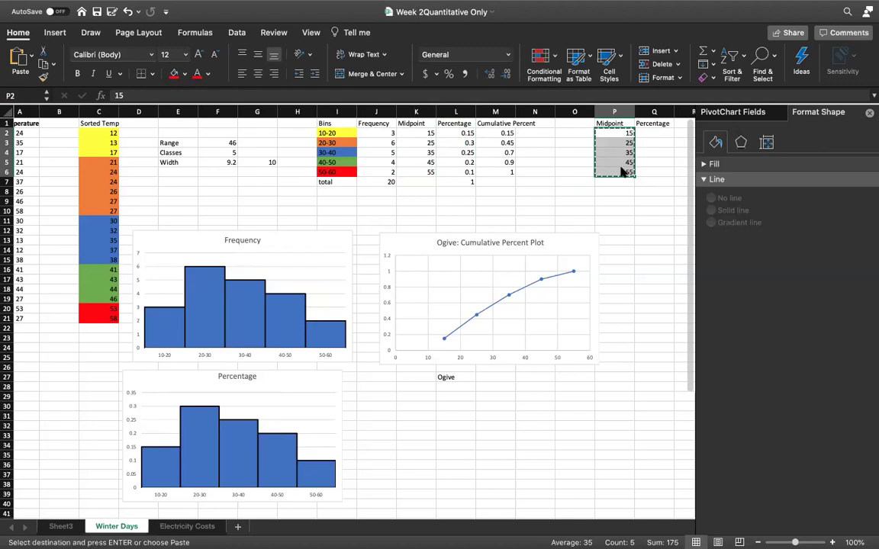
{"action": "double_click", "coordinate": [618, 141]}
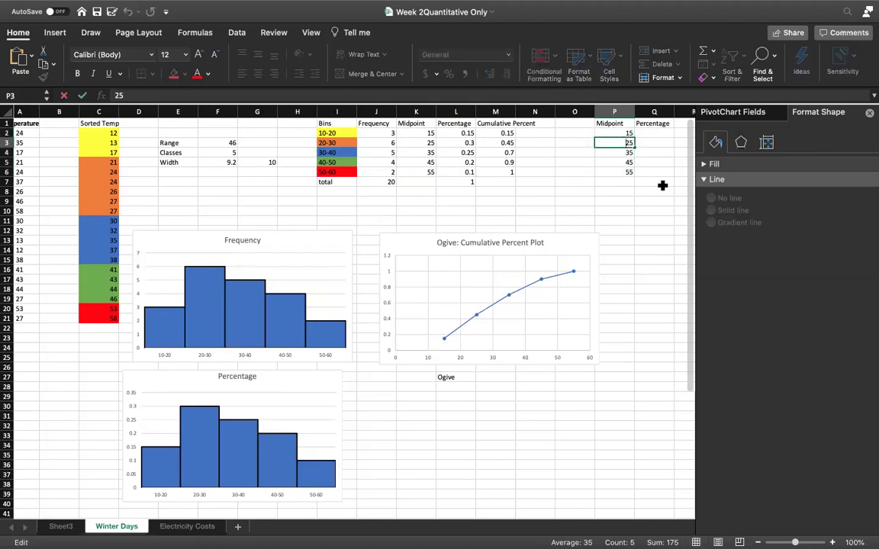
{"action": "left_click", "coordinate": [639, 180]}
{"action": "left_click_drag", "start_coordinate": [619, 142], "coordinate": [618, 177]}
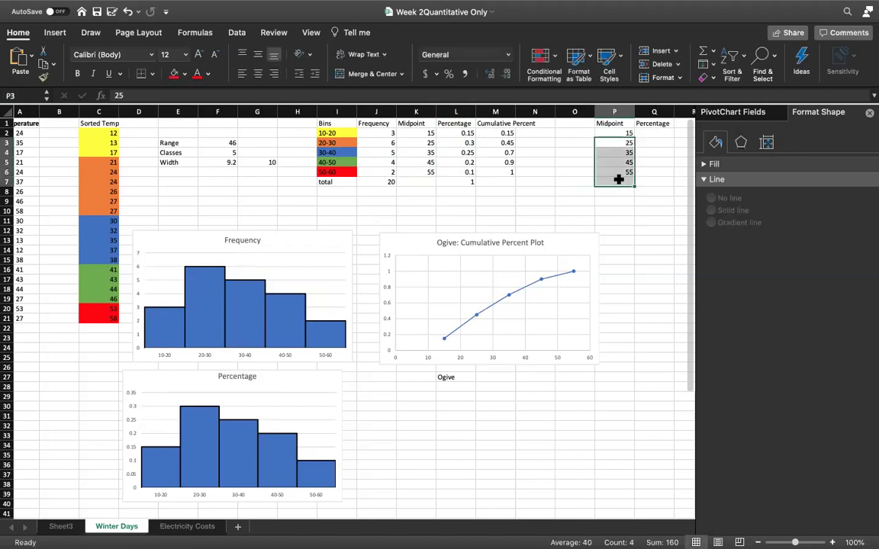
{"action": "key", "text": "super+v"}
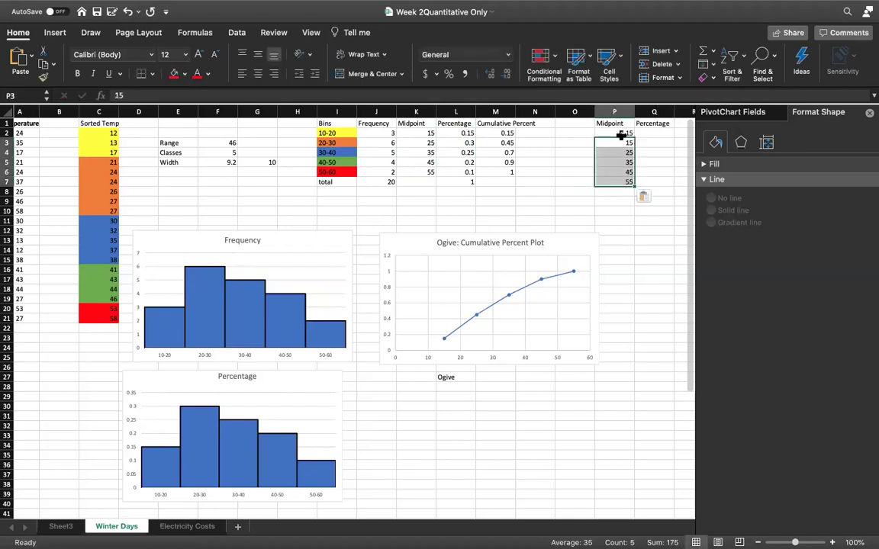
Enter 0 in cells P2 and Q2 as the starting point and 0 in Q8 as the closing percentage.
{"action": "left_click", "coordinate": [619, 134]}
{"action": "type", "text": "0"}
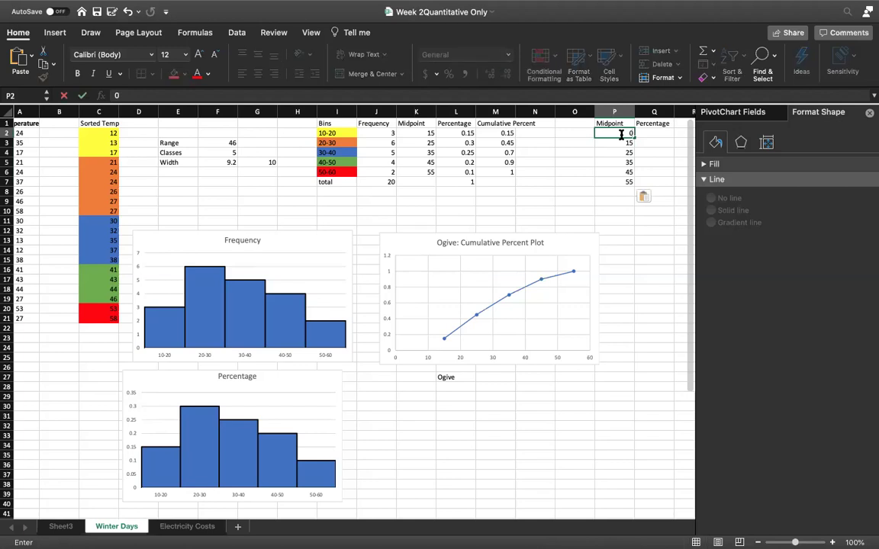
{"action": "key", "text": "Tab"}
{"action": "type", "text": "0"}
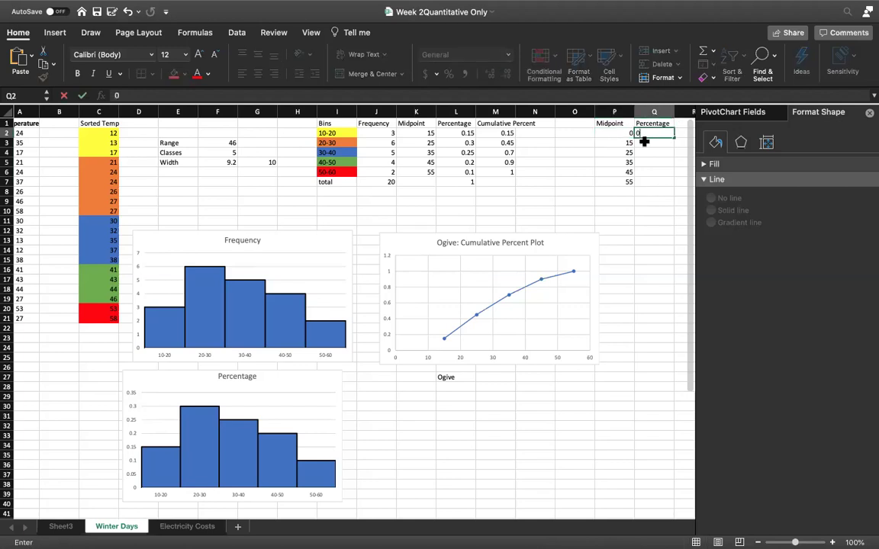
{"action": "left_click", "coordinate": [644, 142]}
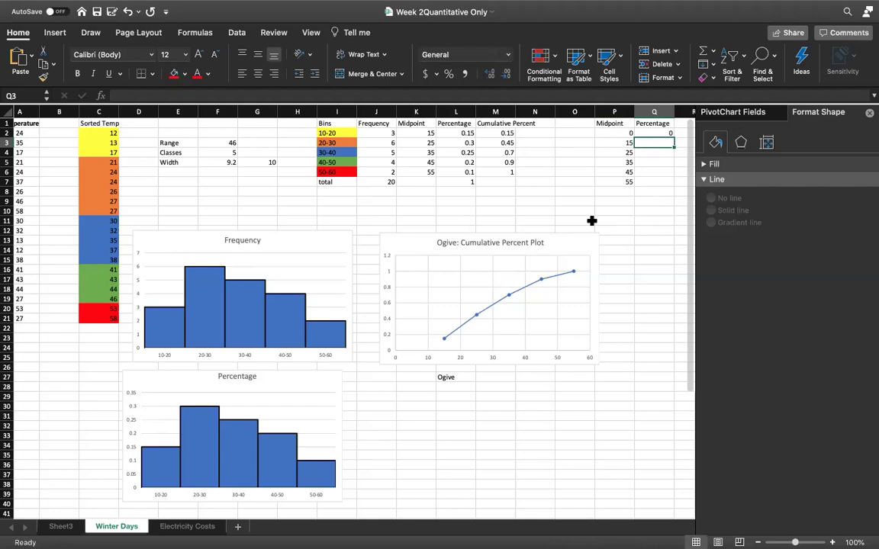
{"action": "left_click", "coordinate": [648, 191]}
{"action": "type", "text": "0"}
Fill the Percentage cells Q3:Q7 with 0.15, 0.3, 0.25, 0.2 and 0.1.
{"action": "left_click", "coordinate": [657, 142]}
{"action": "type", "text": "0.15"}
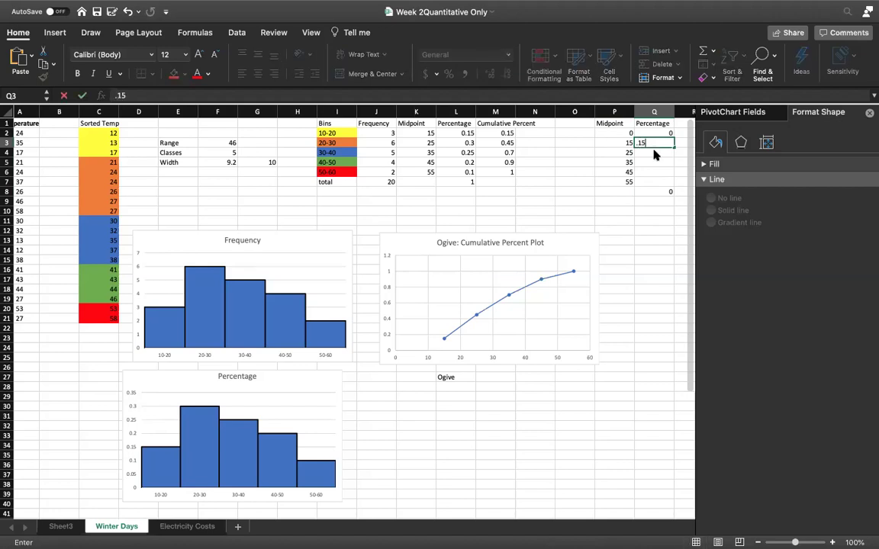
{"action": "key", "text": "Return"}
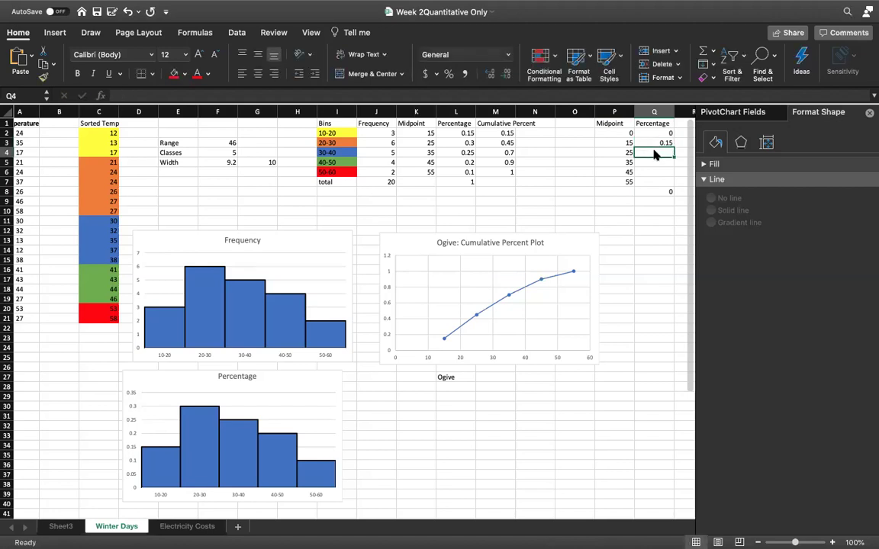
{"action": "type", "text": "0.3"}
{"action": "key", "text": "Return"}
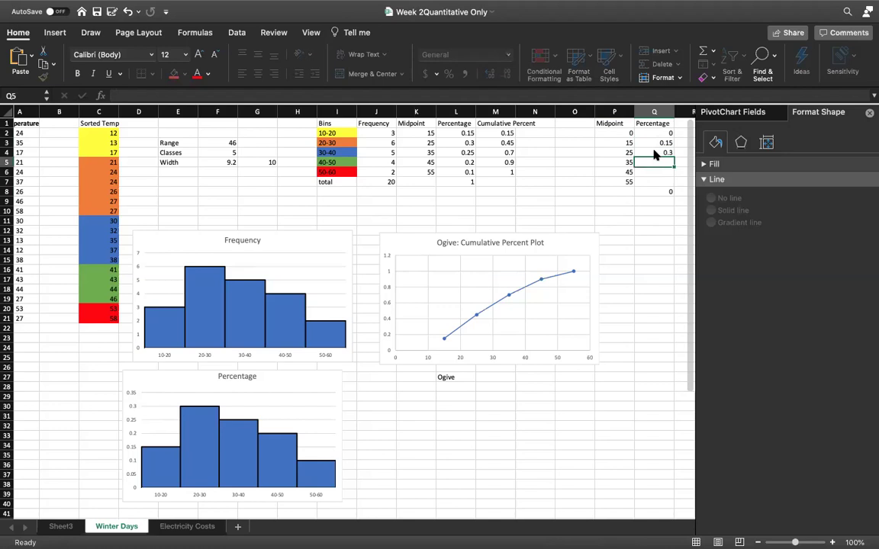
{"action": "type", "text": ".25"}
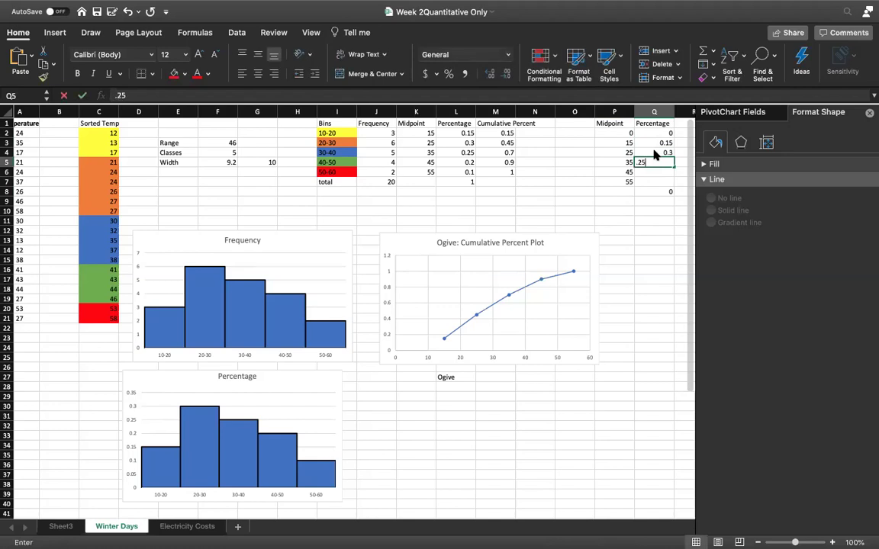
{"action": "key", "text": "Return"}
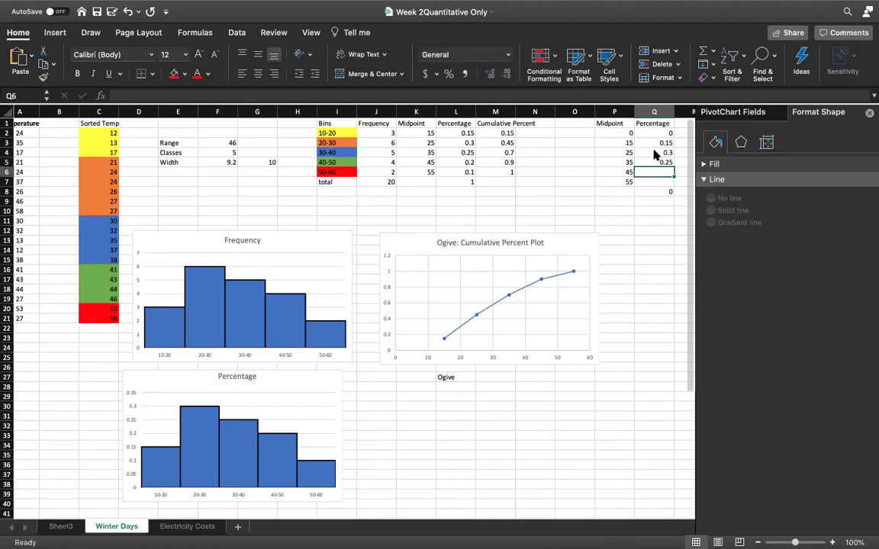
{"action": "type", "text": ".2"}
{"action": "key", "text": "Return"}
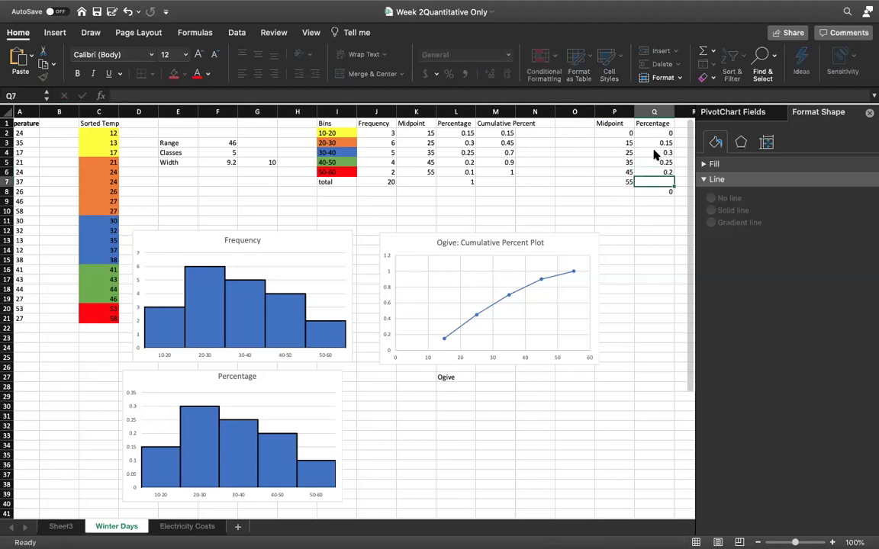
{"action": "type", "text": ".1"}
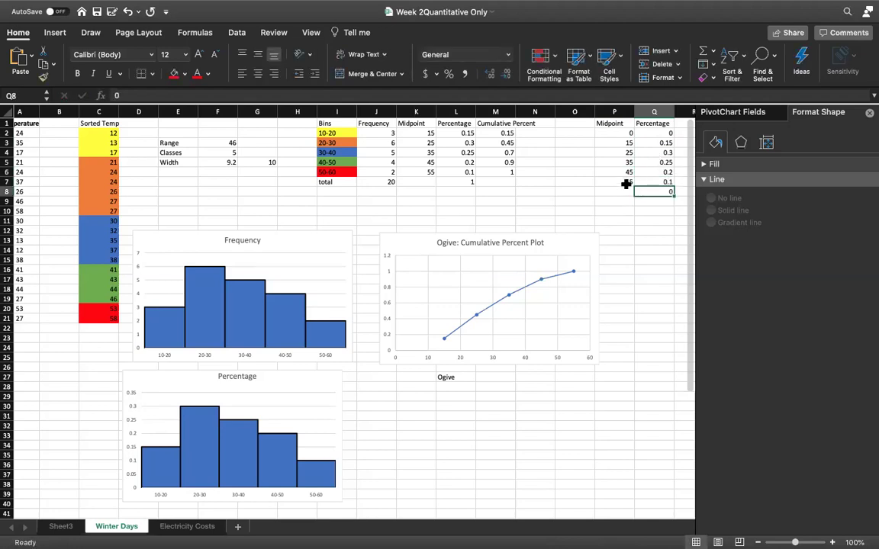
Enter 65 as the last midpoint in cell P8, beside the final 0 percentage.
{"action": "left_click", "coordinate": [626, 188]}
{"action": "type", "text": "65"}
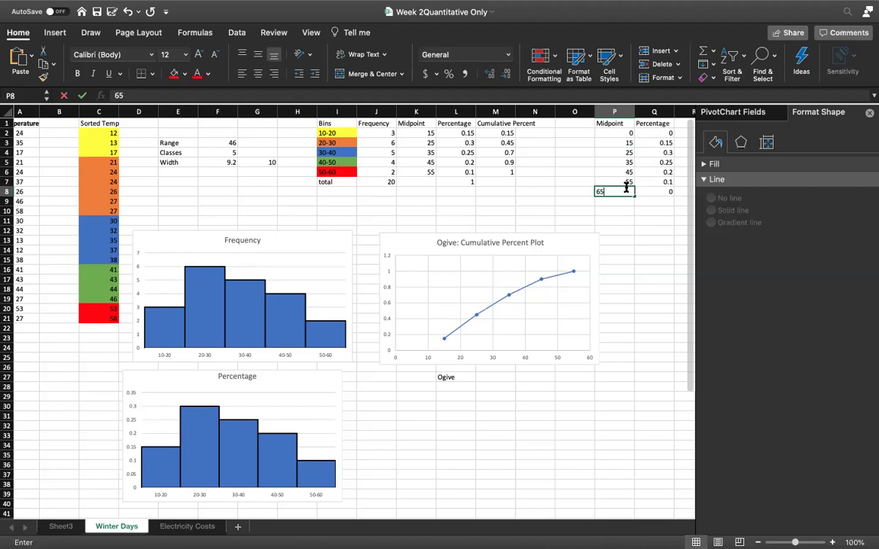
{"action": "key", "text": "Return"}
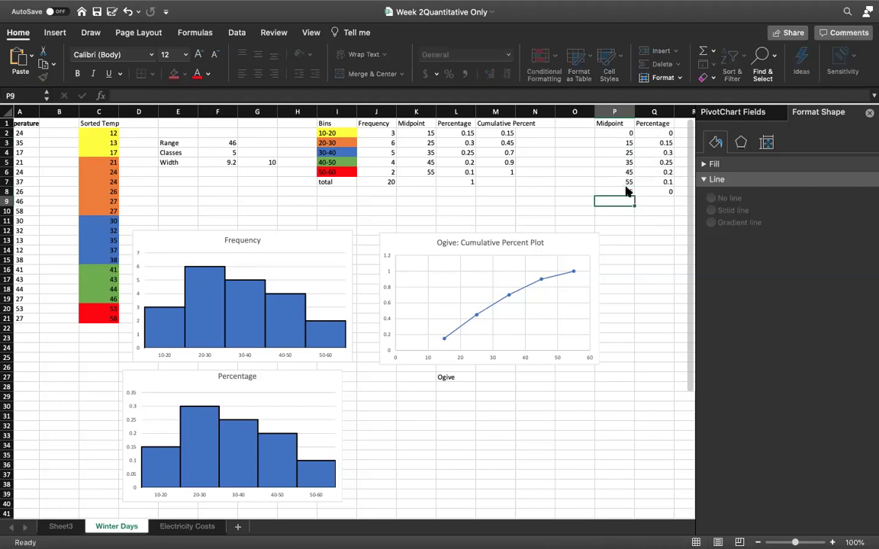
{"action": "left_click", "coordinate": [643, 267]}
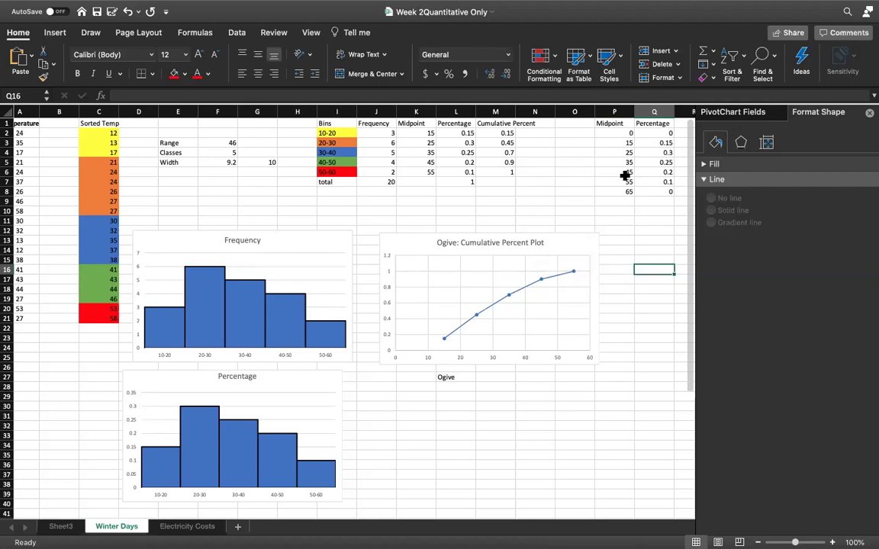
Insert the recommended Scatter chart from P1:Q8 and place it beneath the Ogive chart, beside the Percentage histogram.
{"action": "left_click_drag", "start_coordinate": [616, 124], "coordinate": [659, 190]}
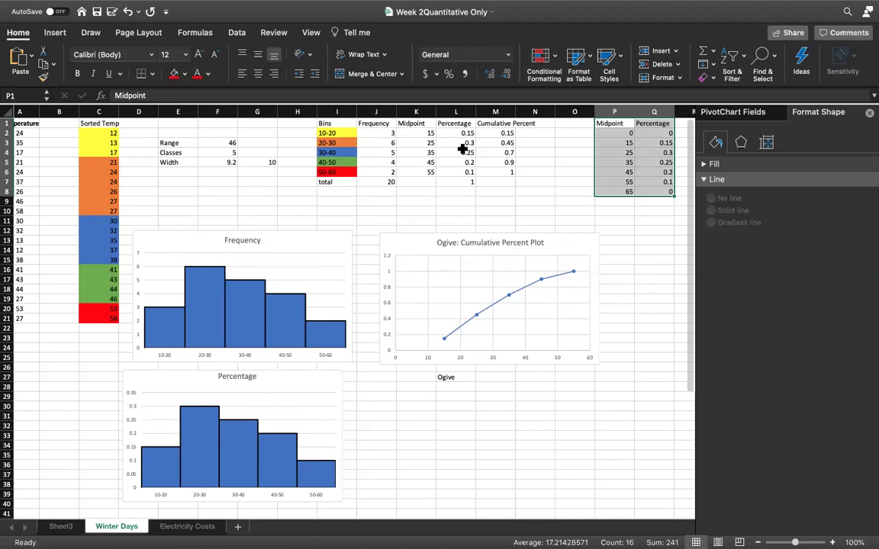
{"action": "left_click", "coordinate": [54, 33]}
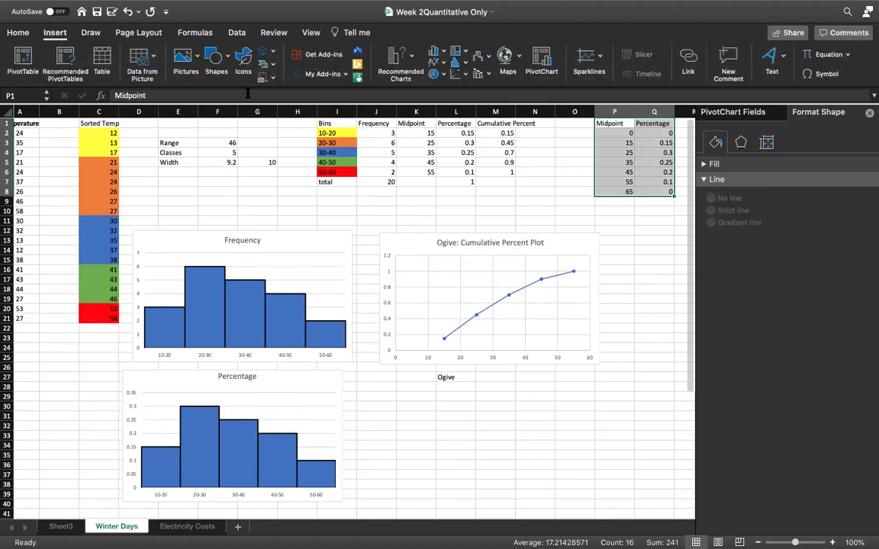
{"action": "left_click", "coordinate": [413, 56]}
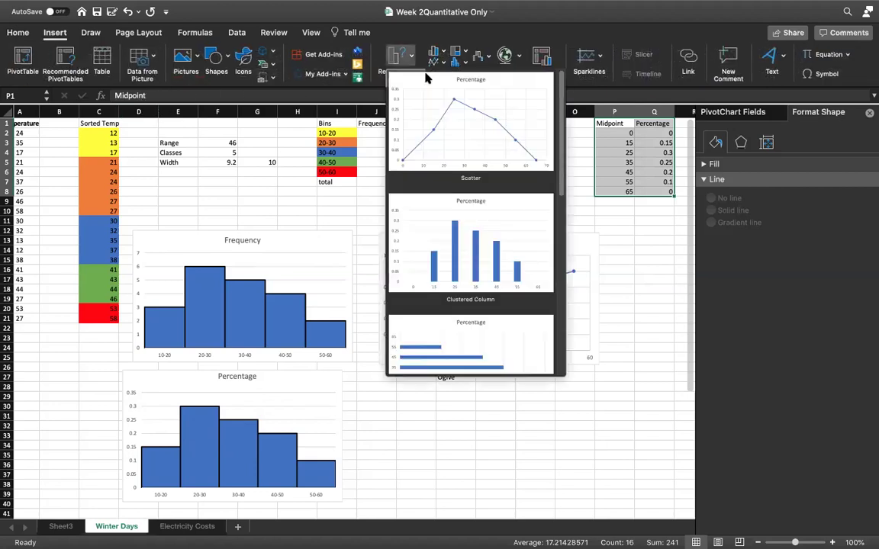
{"action": "left_click", "coordinate": [450, 128]}
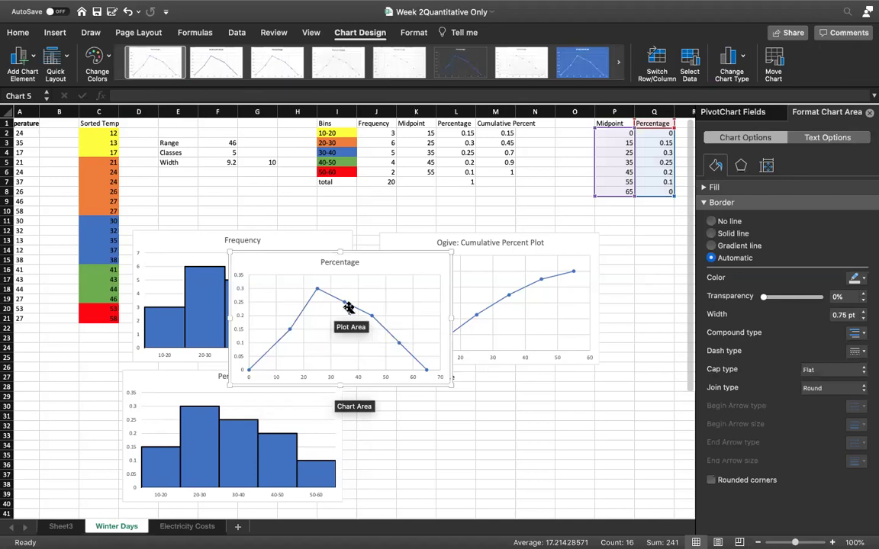
{"action": "left_click_drag", "start_coordinate": [365, 281], "coordinate": [575, 383]}
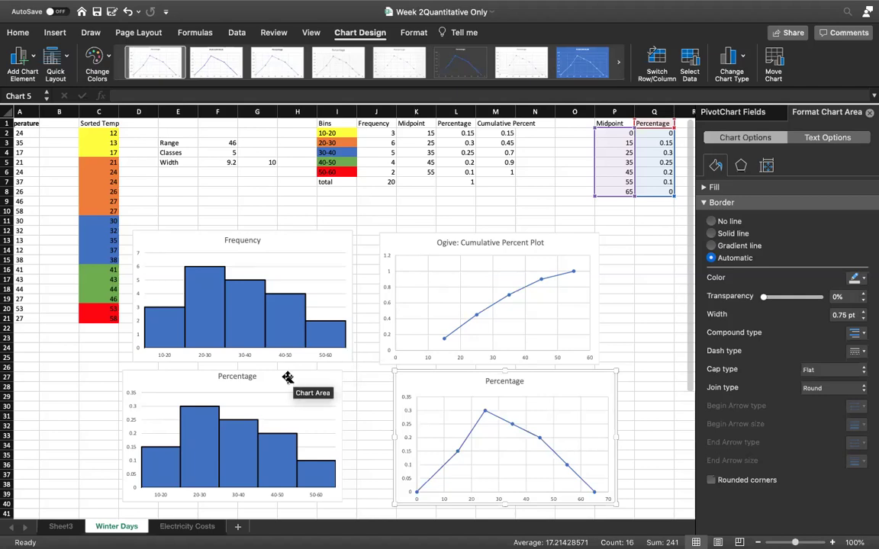
On the Electricity Costs sheet, move the values in B2:B6 to A7:A11, below the first column's data.
{"action": "left_click", "coordinate": [194, 528]}
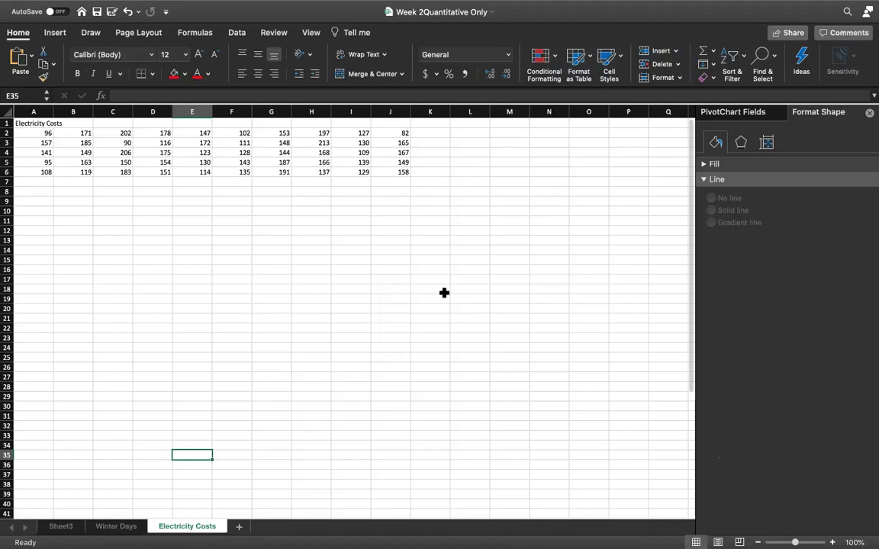
{"action": "left_click", "coordinate": [47, 132]}
{"action": "left_click_drag", "start_coordinate": [51, 131], "coordinate": [74, 169]}
{"action": "left_click", "coordinate": [47, 131]}
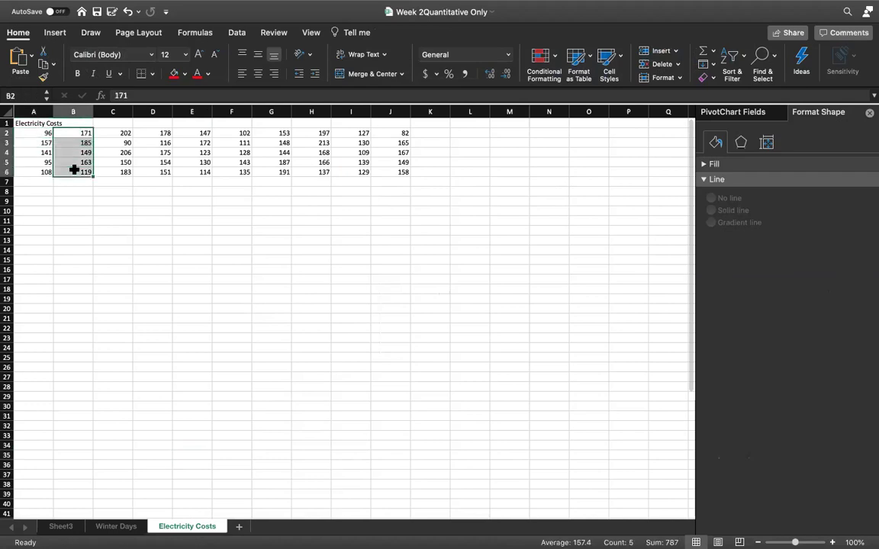
{"action": "key", "text": "super+c"}
{"action": "left_click", "coordinate": [40, 183]}
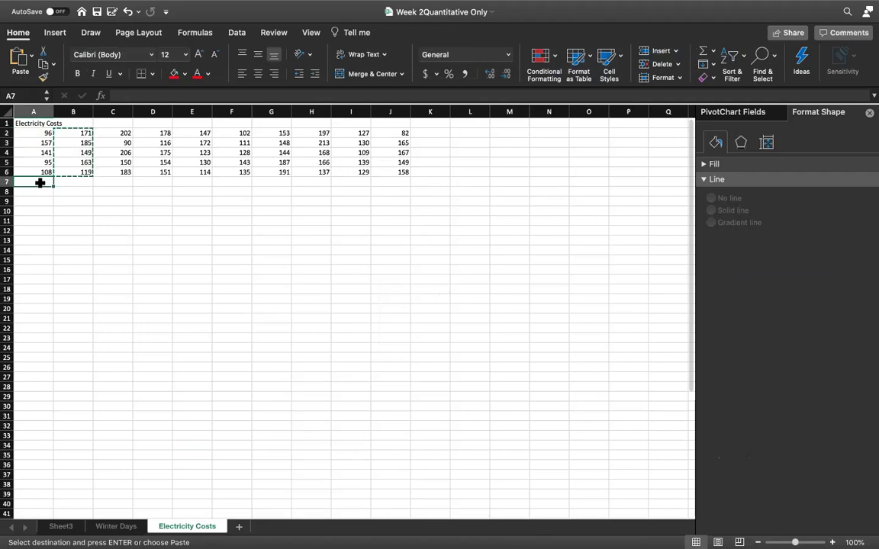
{"action": "key", "text": "super+v"}
{"action": "left_click", "coordinate": [90, 183]}
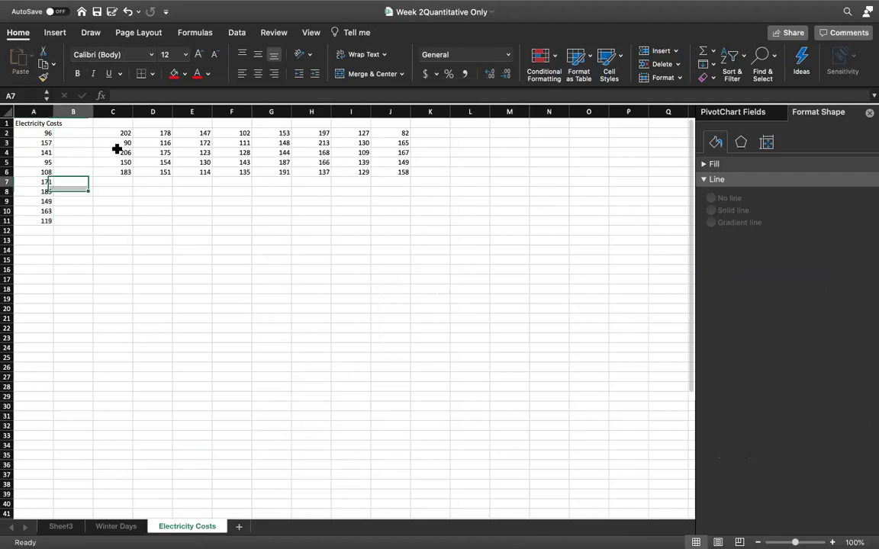
Move the values in C2:C6 to A12:A16, continuing the single column of electricity costs.
{"action": "left_click", "coordinate": [126, 133]}
{"action": "left_click_drag", "start_coordinate": [126, 134], "coordinate": [124, 170]}
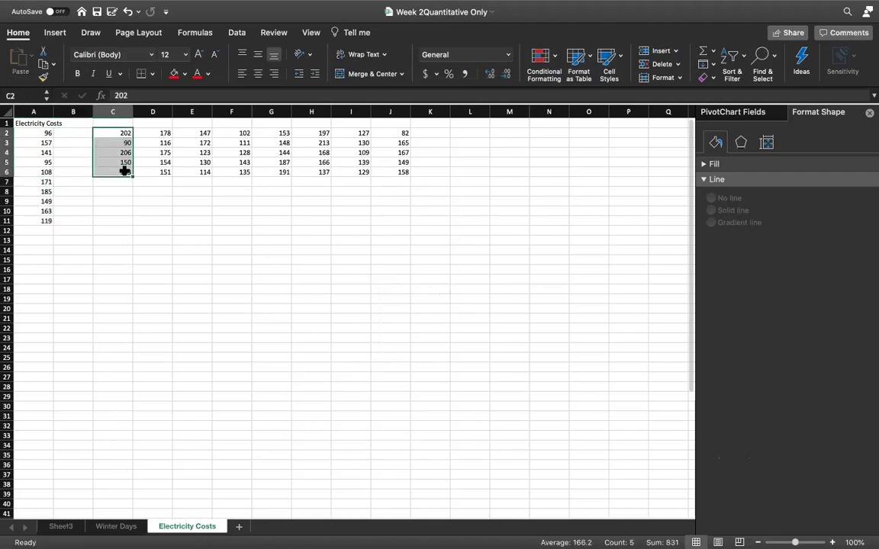
{"action": "key", "text": "super+c"}
{"action": "left_click", "coordinate": [39, 227]}
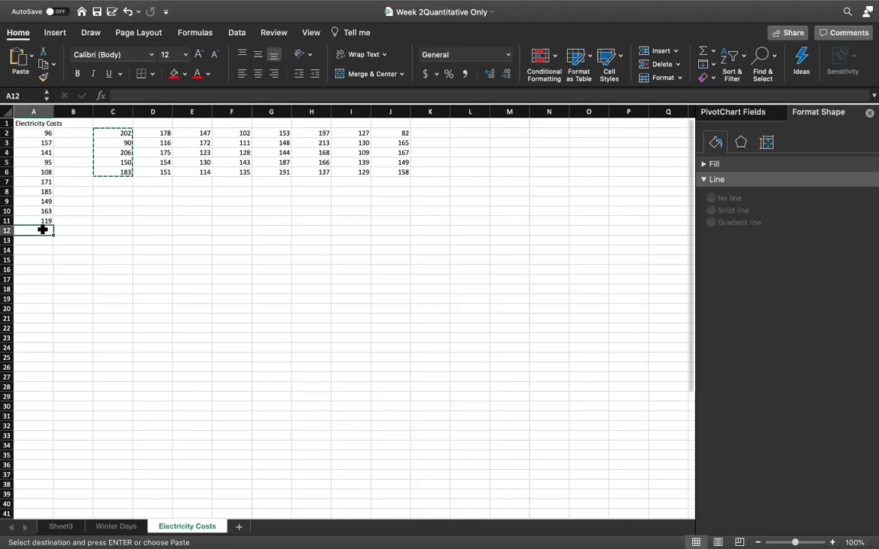
{"action": "key", "text": "super+v"}
Move the values in D2:D6 to column A, starting at A17.
{"action": "left_click_drag", "start_coordinate": [151, 133], "coordinate": [151, 173]}
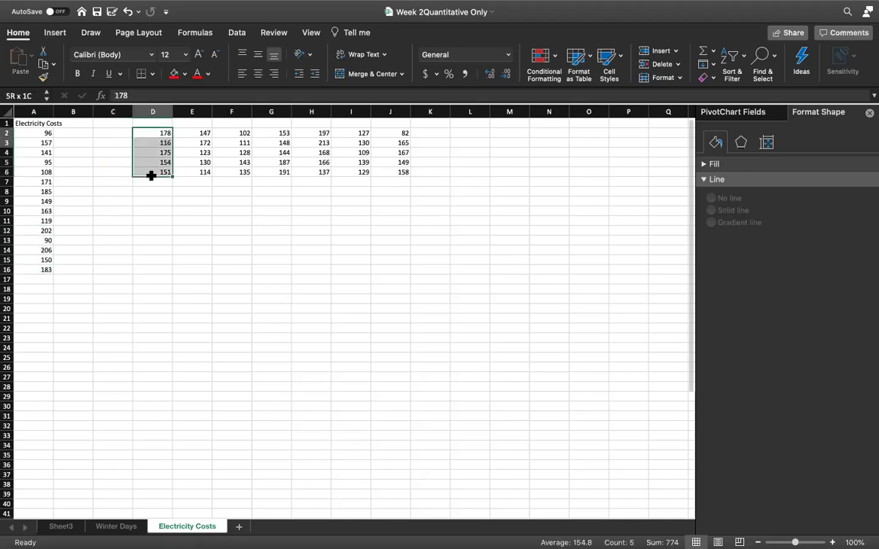
{"action": "key", "text": "super+c"}
{"action": "left_click", "coordinate": [45, 280]}
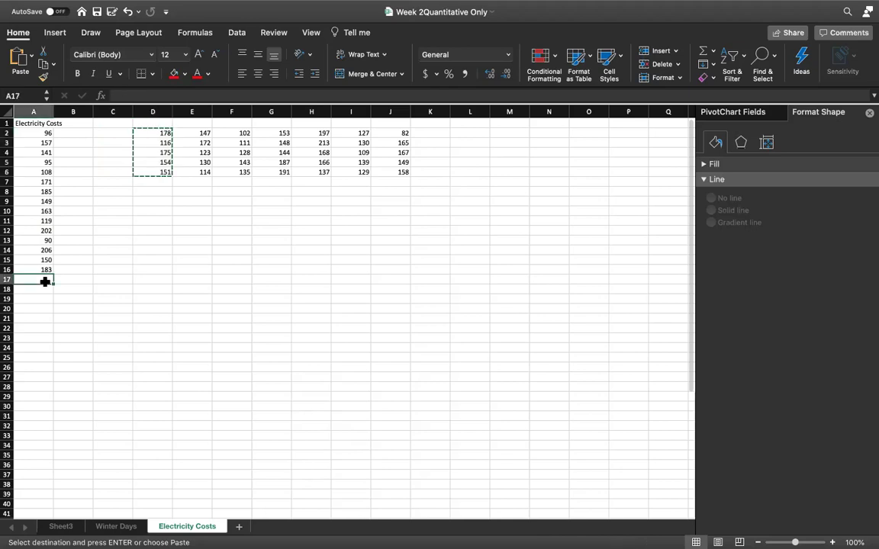
{"action": "key", "text": "super+v"}
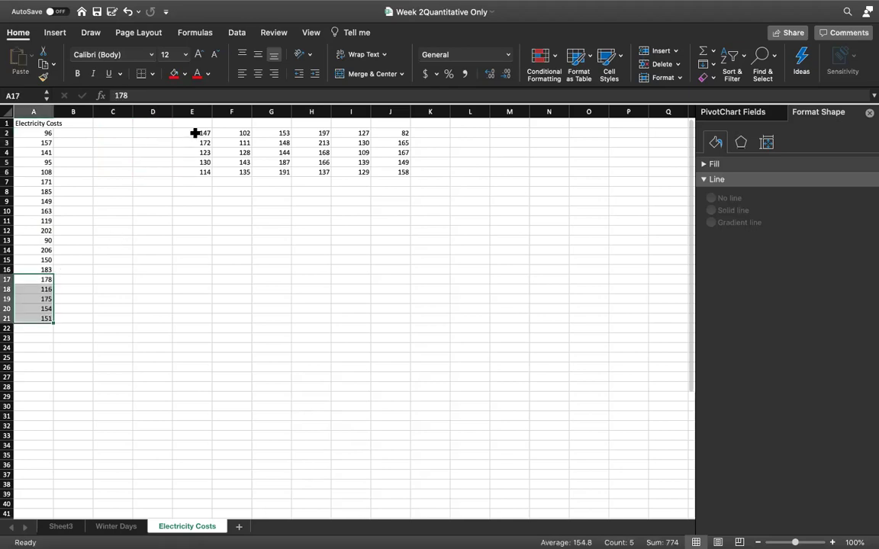
Try to move the values in E2:E6 to A22, cancel it, and undo the last move into column A.
{"action": "left_click_drag", "start_coordinate": [196, 133], "coordinate": [196, 172]}
{"action": "key", "text": "super+c"}
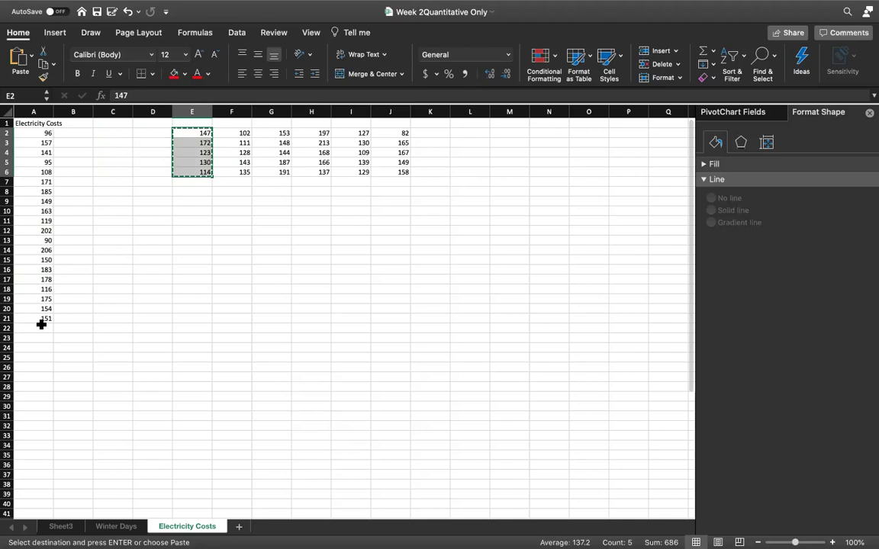
{"action": "left_click", "coordinate": [41, 325]}
{"action": "key", "text": "super+c"}
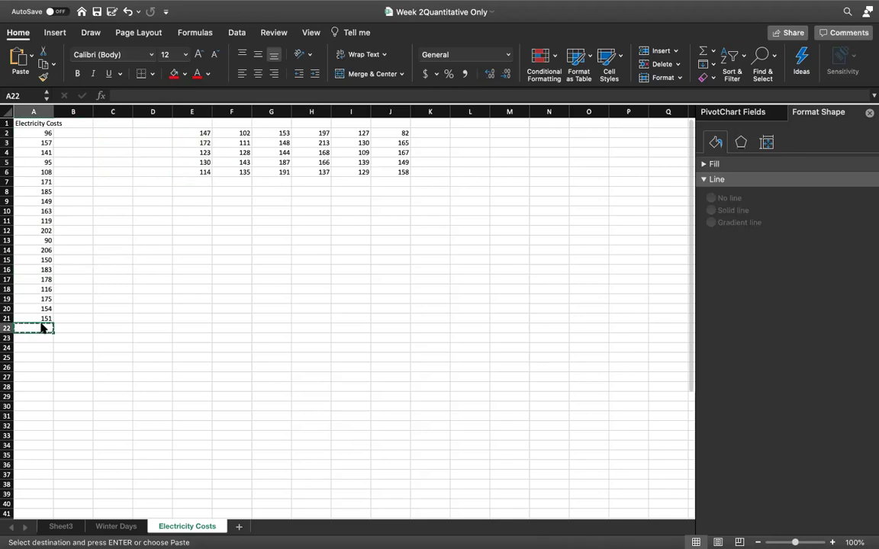
{"action": "key", "text": "Escape"}
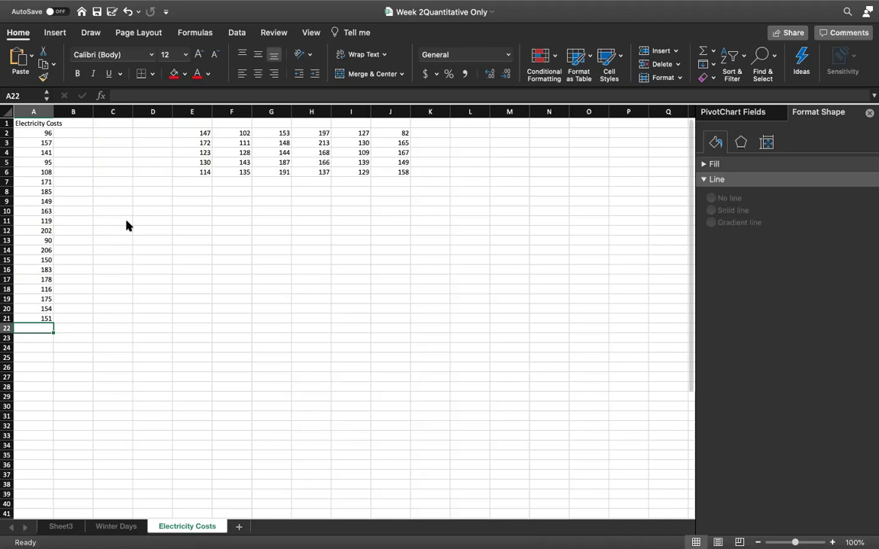
{"action": "key", "text": "super+z"}
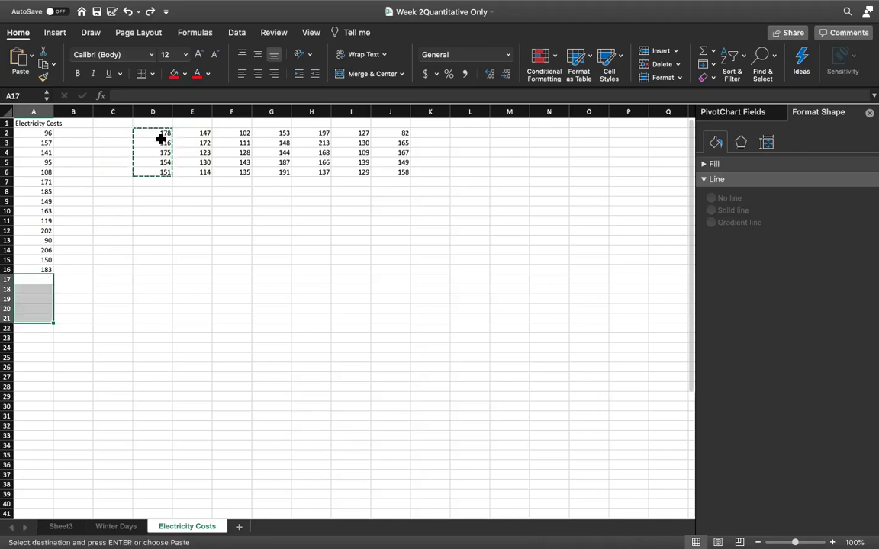
Move the values in D2:D6 to A17:A21, directly below the existing costs in column A.
{"action": "left_click_drag", "start_coordinate": [156, 133], "coordinate": [158, 166]}
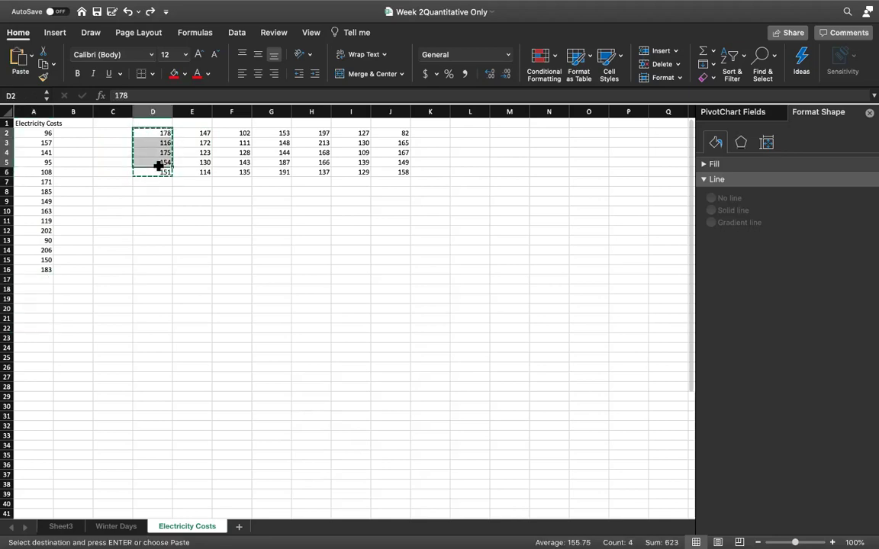
{"action": "left_click", "coordinate": [118, 232]}
{"action": "left_click_drag", "start_coordinate": [151, 134], "coordinate": [158, 173]}
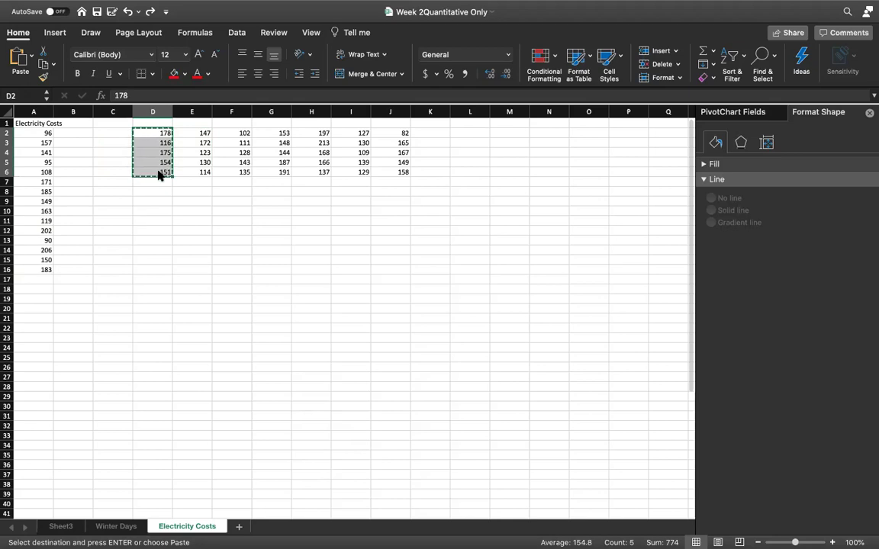
{"action": "left_click", "coordinate": [42, 282]}
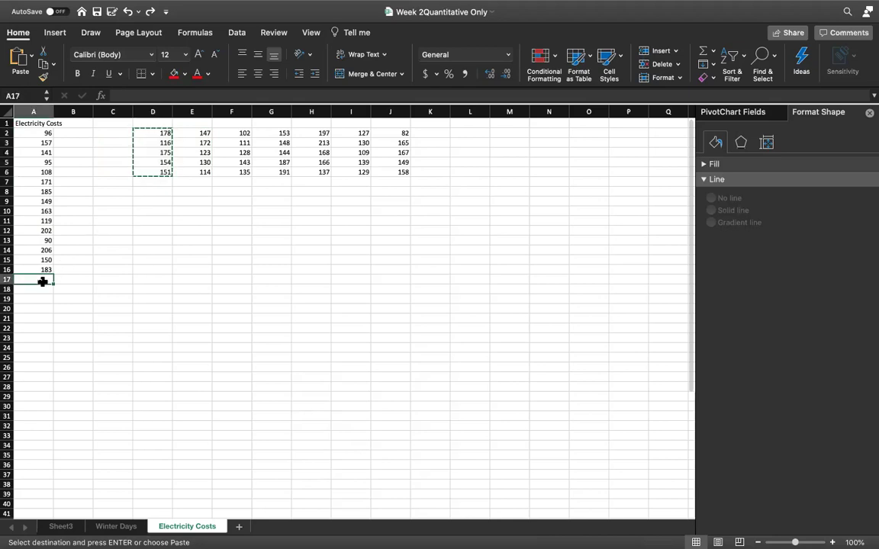
{"action": "key", "text": "super+v"}
Move the values in E2:E6 to A22:A26, directly below the existing costs in column A.
{"action": "left_click_drag", "start_coordinate": [197, 135], "coordinate": [200, 174]}
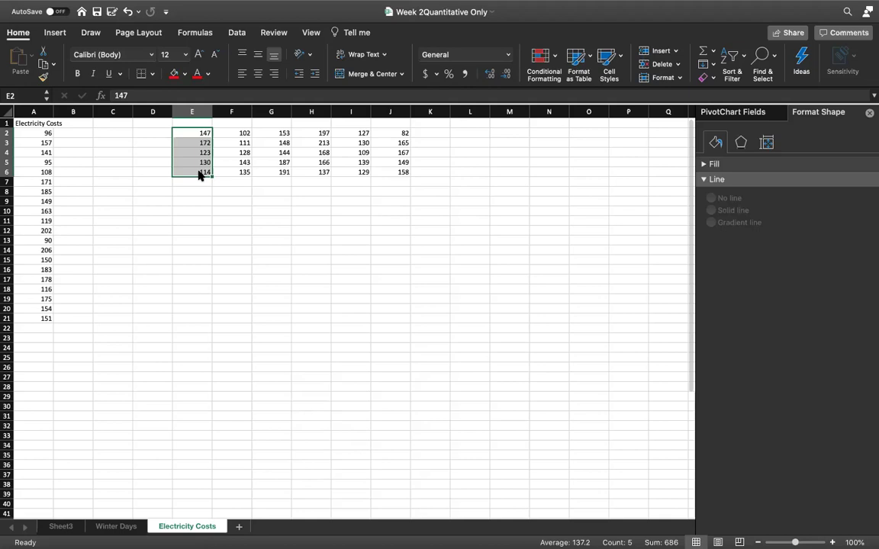
{"action": "key", "text": "super+x"}
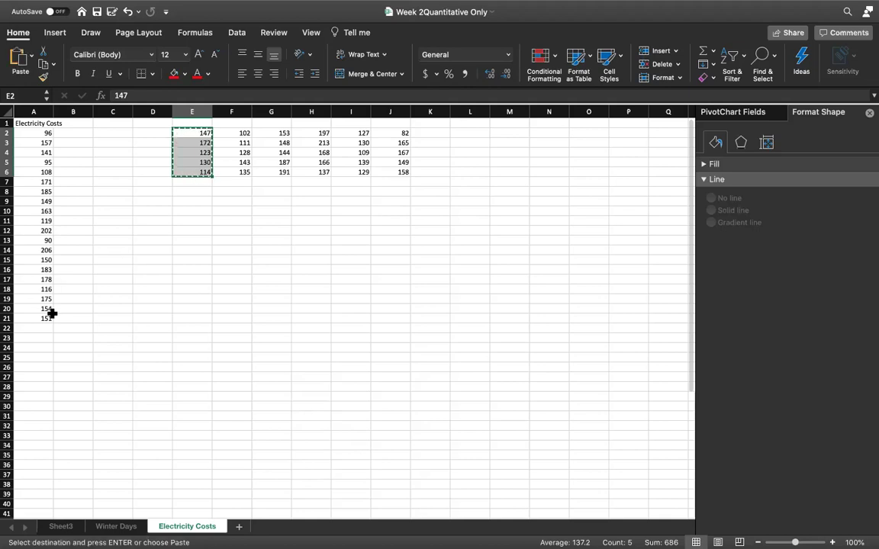
{"action": "left_click", "coordinate": [42, 327]}
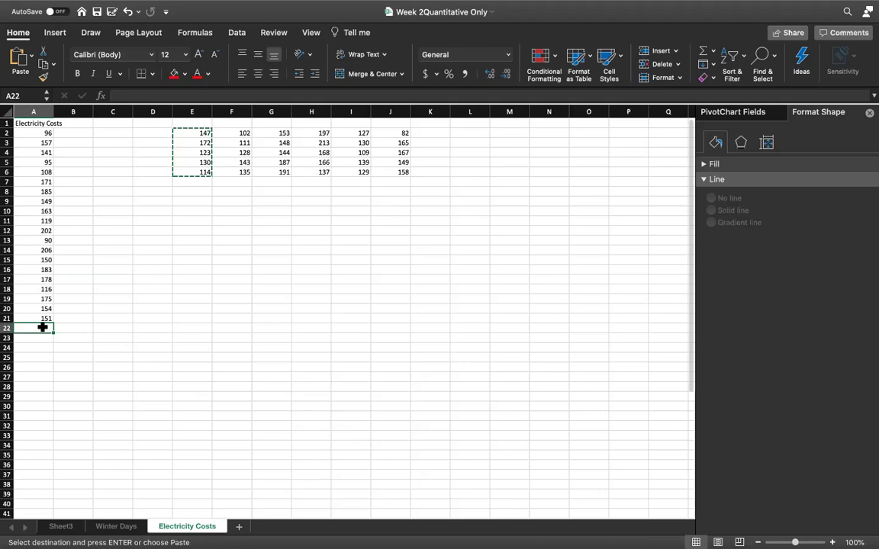
{"action": "key", "text": "super+v"}
Move the values in F2:F6 to A27:A31, extending the list of costs in column A.
{"action": "left_click_drag", "start_coordinate": [231, 133], "coordinate": [229, 173]}
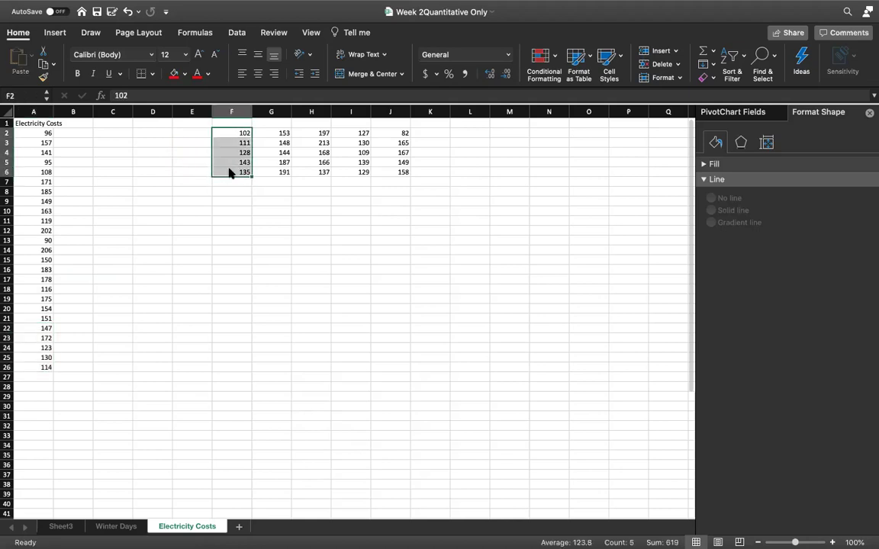
{"action": "key", "text": "super+x"}
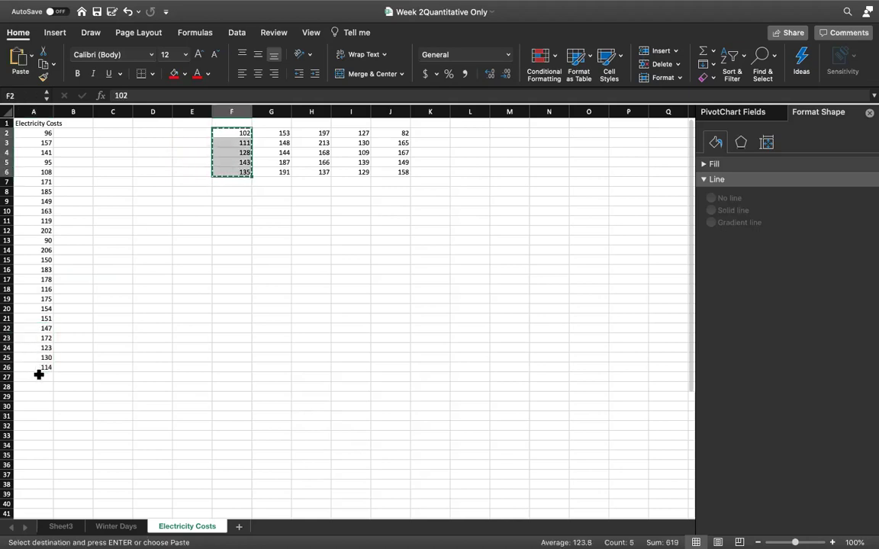
{"action": "left_click", "coordinate": [39, 375]}
{"action": "key", "text": "super+v"}
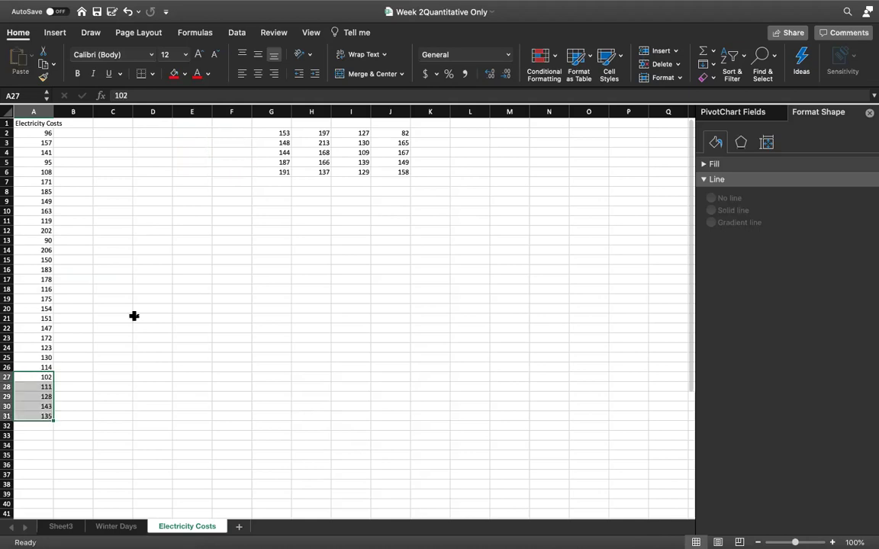
Move the values in G2:G6 to A32:A36, extending the list of costs in column A.
{"action": "left_click_drag", "start_coordinate": [281, 132], "coordinate": [280, 169]}
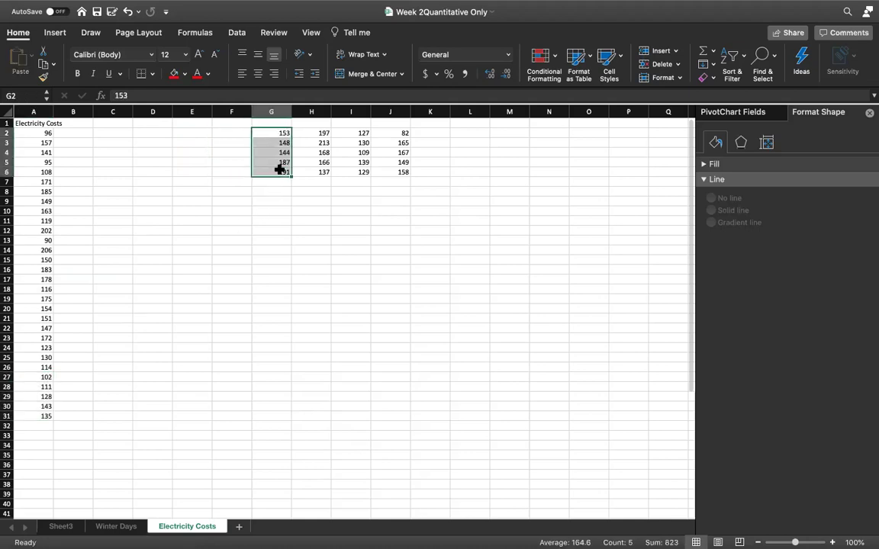
{"action": "key", "text": "super+x"}
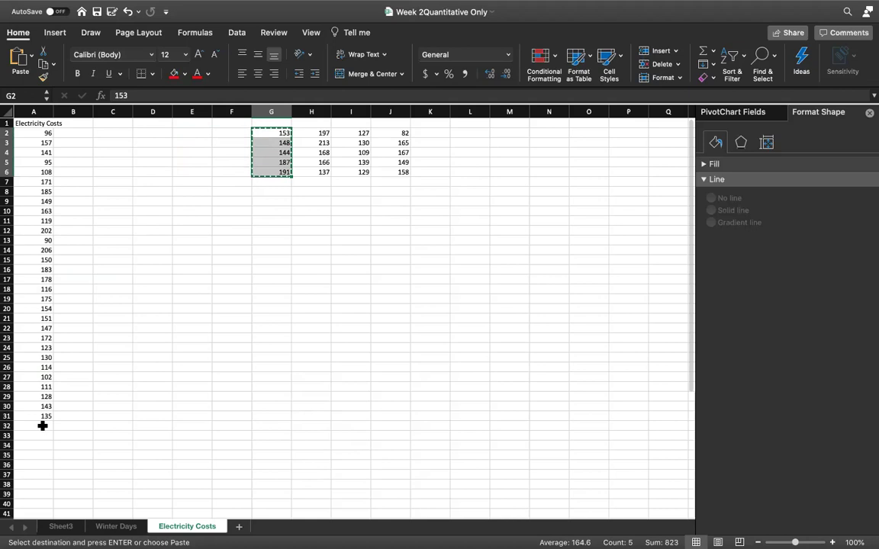
{"action": "left_click", "coordinate": [44, 424]}
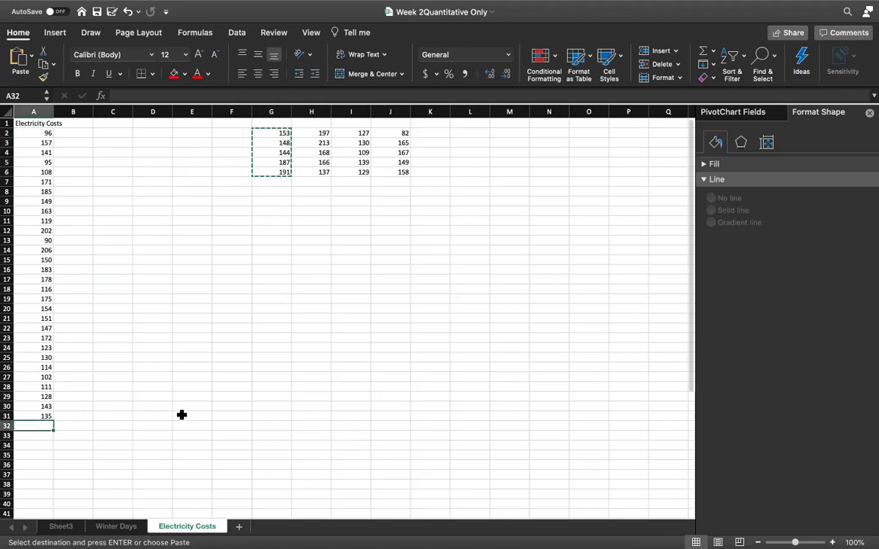
{"action": "key", "text": "super+v"}
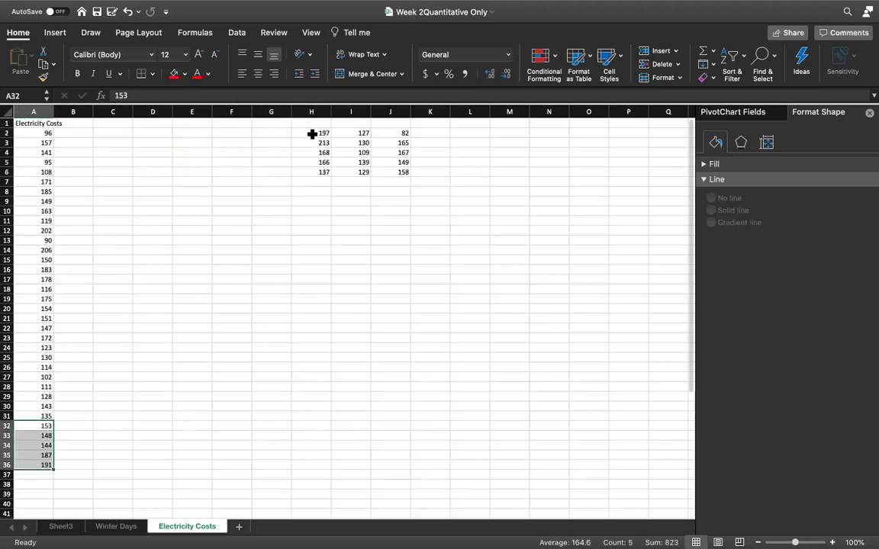
Move the values in H2:H6 to A37:A41, directly below the existing costs in column A.
{"action": "left_click", "coordinate": [310, 133]}
{"action": "left_click", "coordinate": [302, 171], "text": "shift"}
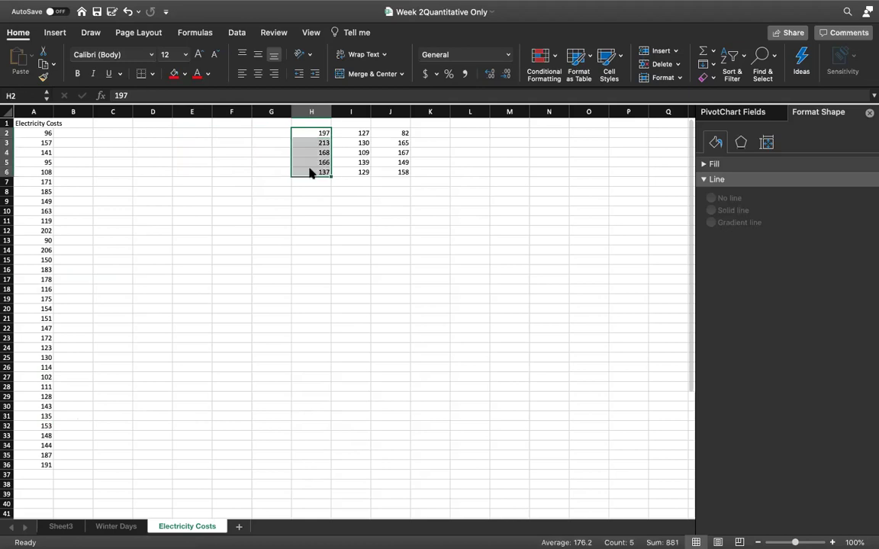
{"action": "key", "text": "super+x"}
{"action": "left_click", "coordinate": [45, 474]}
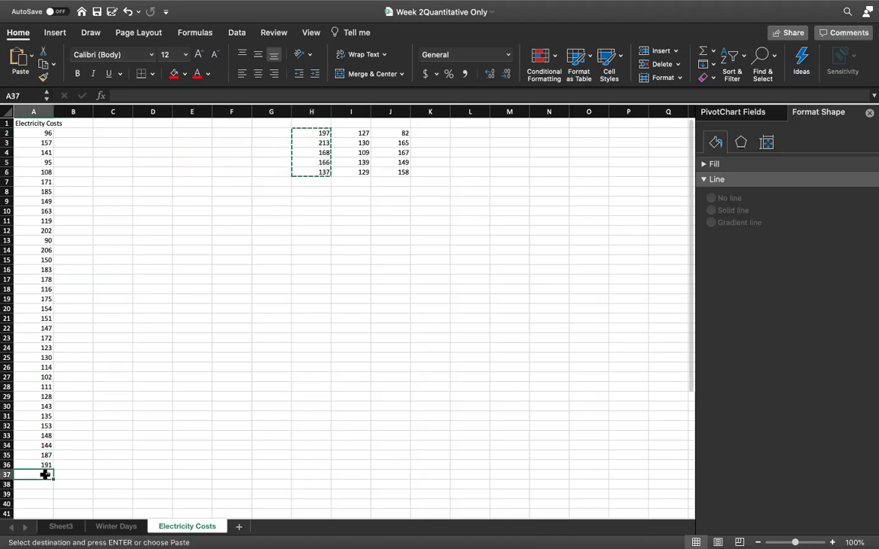
{"action": "key", "text": "super+v"}
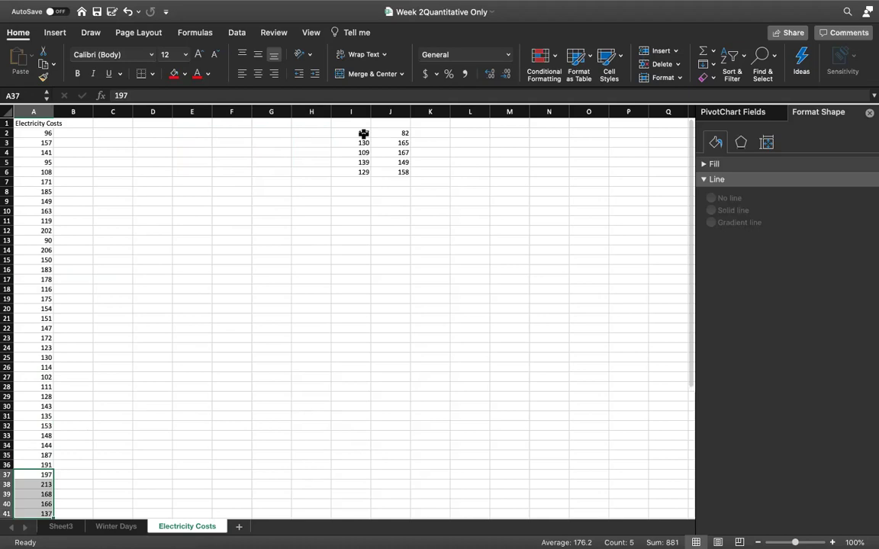
Move the values in I2:I6 to A42:A46, extending the list of costs in column A.
{"action": "left_click_drag", "start_coordinate": [363, 133], "coordinate": [363, 173]}
{"action": "key", "text": "super+x"}
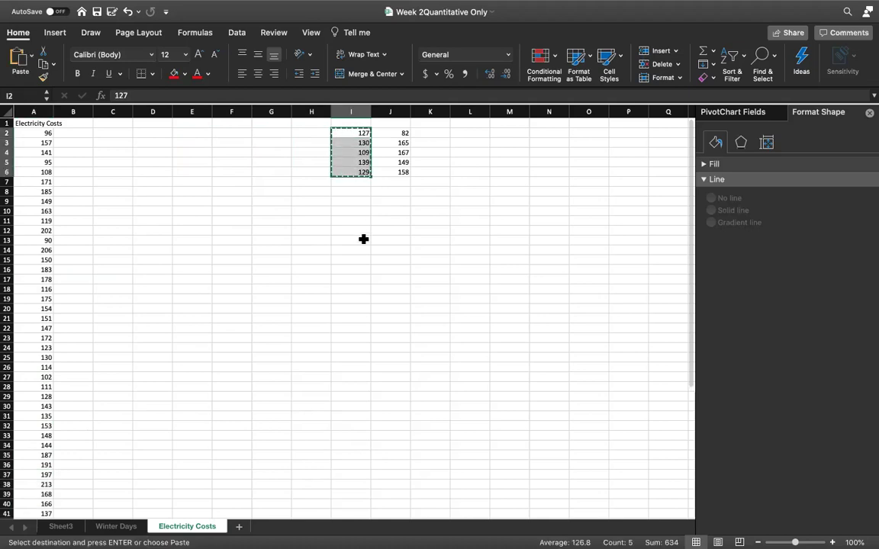
{"action": "scroll", "coordinate": [363, 239], "scroll_direction": "down", "scroll_amount": 5}
{"action": "left_click", "coordinate": [39, 429]}
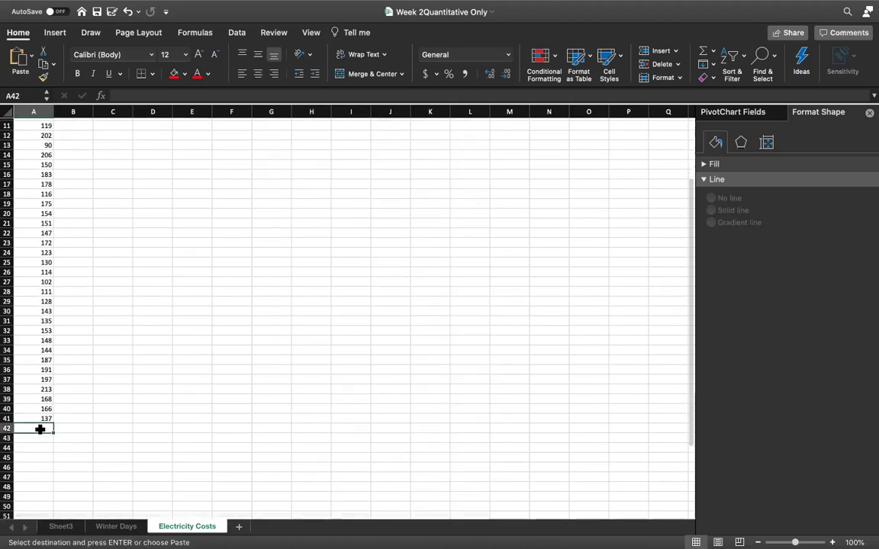
{"action": "key", "text": "super+v"}
Move the values in J2:J6 to A47:A51, completing the single list of costs in column A.
{"action": "scroll", "coordinate": [149, 365], "scroll_direction": "up", "scroll_amount": 3}
{"action": "scroll", "coordinate": [257, 300], "scroll_direction": "up", "scroll_amount": 2}
{"action": "left_click_drag", "start_coordinate": [392, 134], "coordinate": [387, 172]}
{"action": "key", "text": "super+x"}
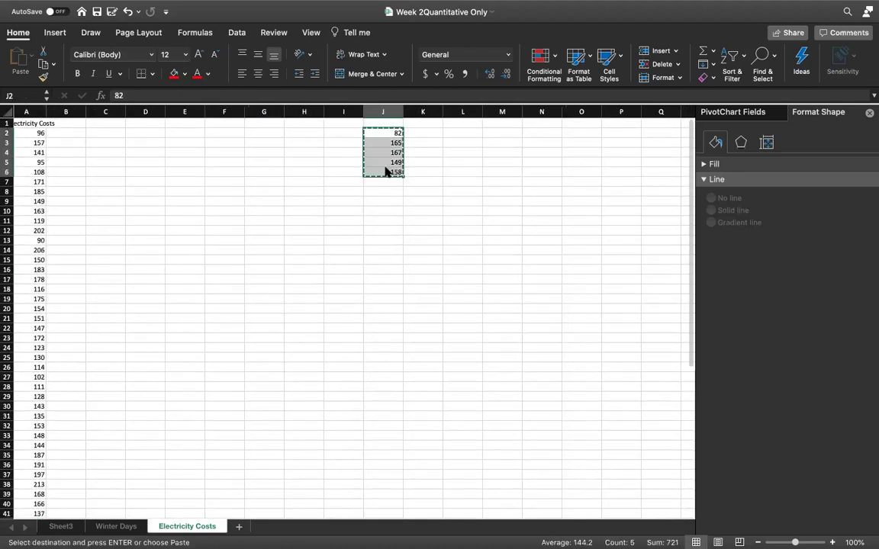
{"action": "scroll", "coordinate": [152, 293], "scroll_direction": "down", "scroll_amount": 2}
{"action": "scroll", "coordinate": [152, 292], "scroll_direction": "down", "scroll_amount": 10}
{"action": "left_click", "coordinate": [35, 347]}
{"action": "key", "text": "super+v"}
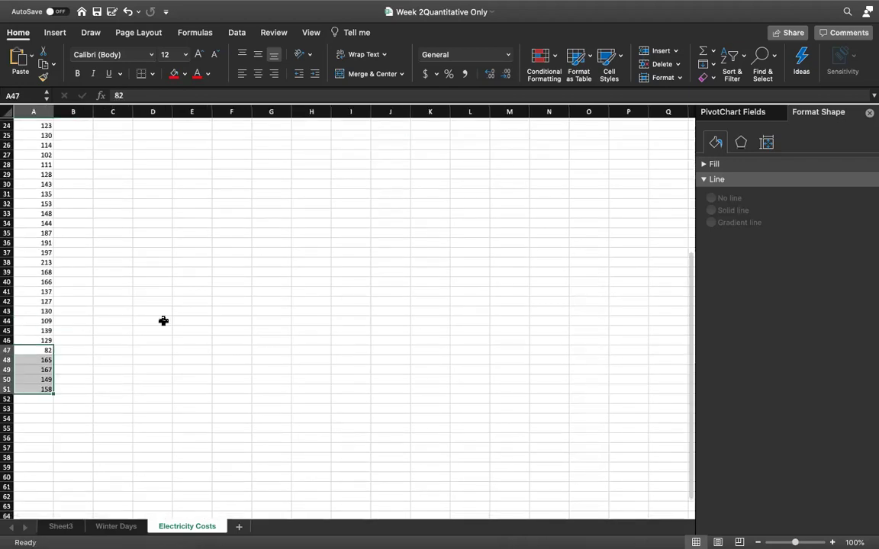
Look through the consolidated electricity costs in column A from the header down to row 51.
{"action": "left_click", "coordinate": [163, 319]}
{"action": "scroll", "coordinate": [261, 286], "scroll_direction": "up", "scroll_amount": 7}
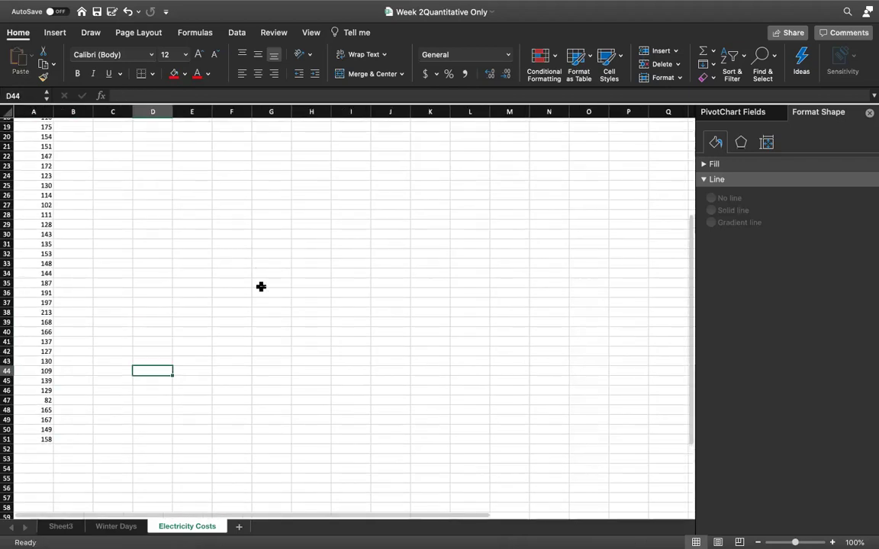
{"action": "scroll", "coordinate": [261, 286], "scroll_direction": "up", "scroll_amount": 4}
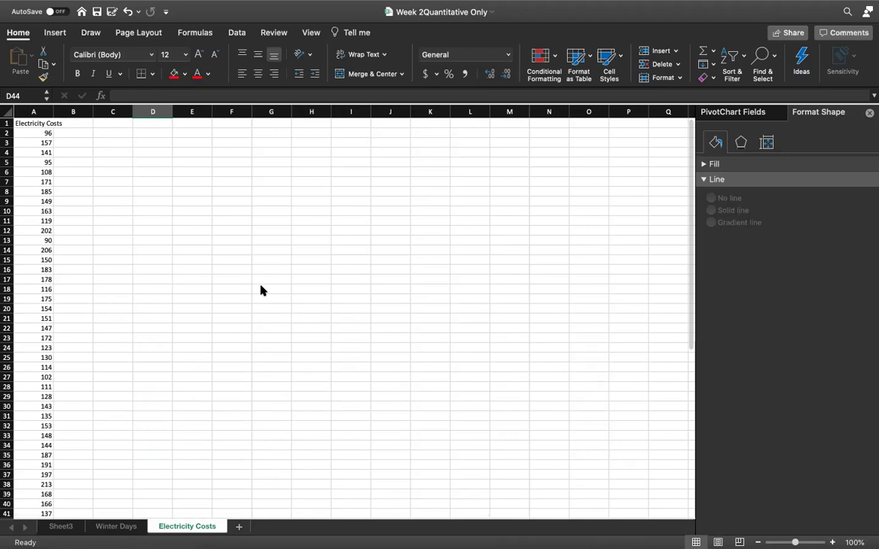
{"action": "scroll", "coordinate": [261, 289], "scroll_direction": "down", "scroll_amount": 4}
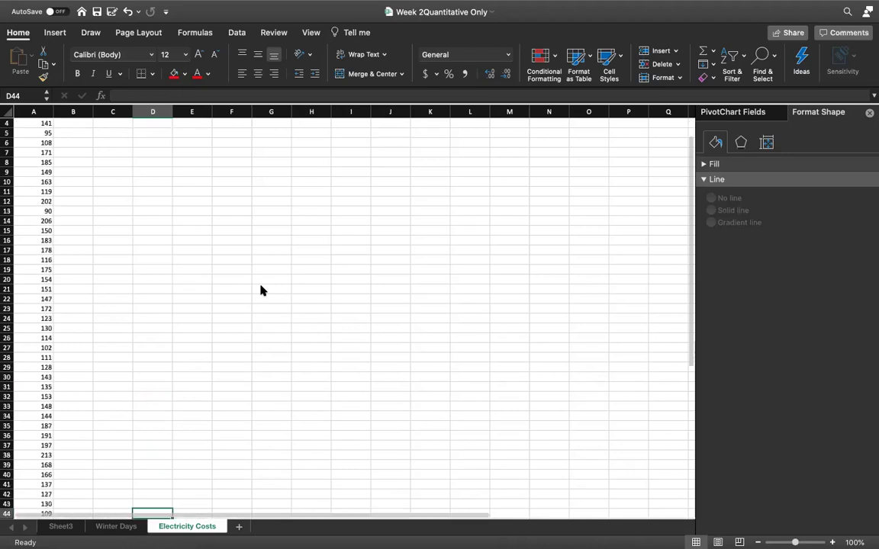
{"action": "scroll", "coordinate": [261, 289], "scroll_direction": "down", "scroll_amount": 5}
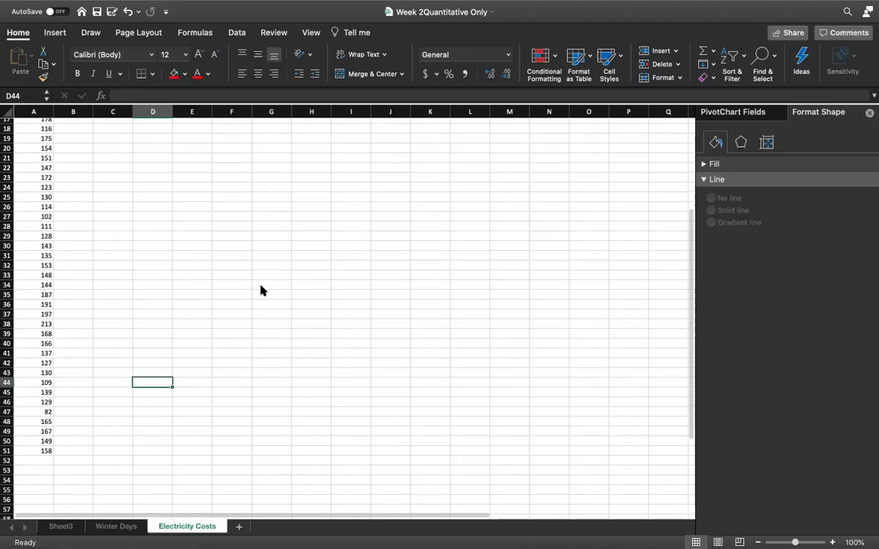
{"action": "scroll", "coordinate": [261, 290], "scroll_direction": "up", "scroll_amount": 1}
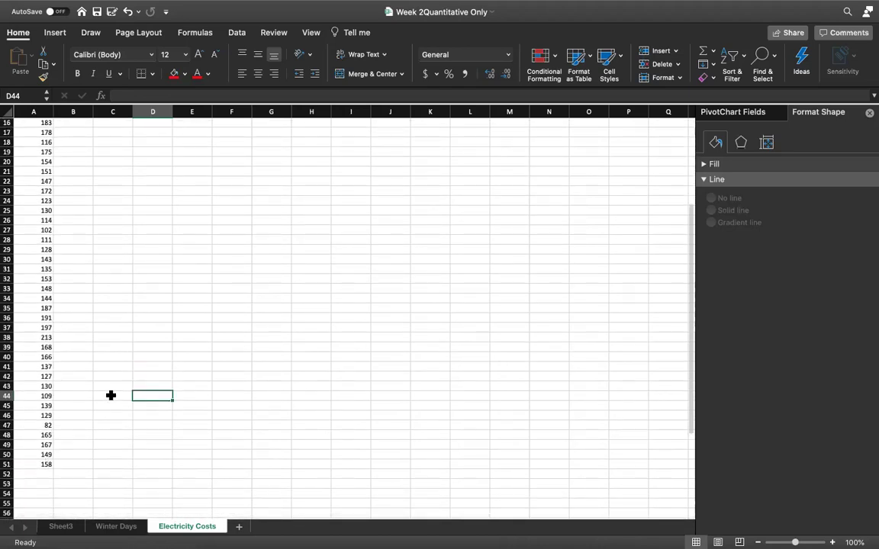
{"action": "scroll", "coordinate": [112, 404], "scroll_direction": "up", "scroll_amount": 8}
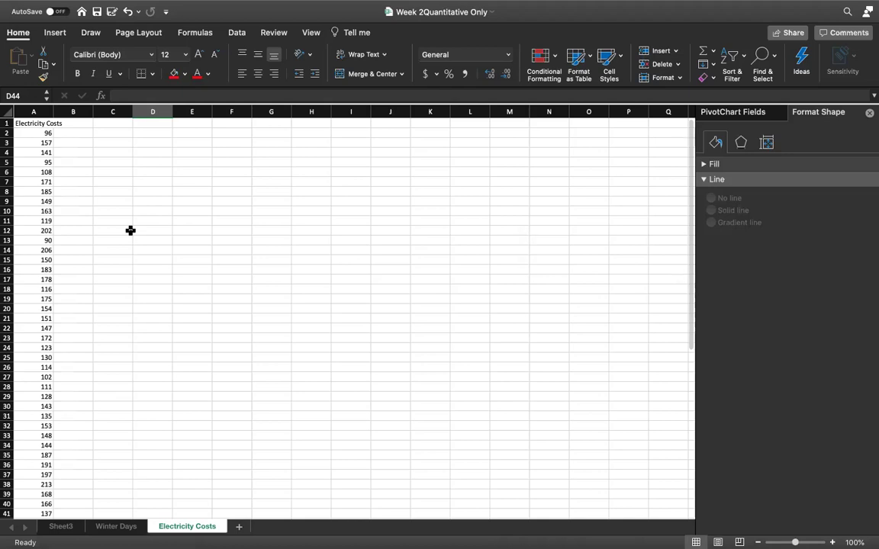
{"action": "left_click_drag", "start_coordinate": [38, 133], "coordinate": [50, 477]}
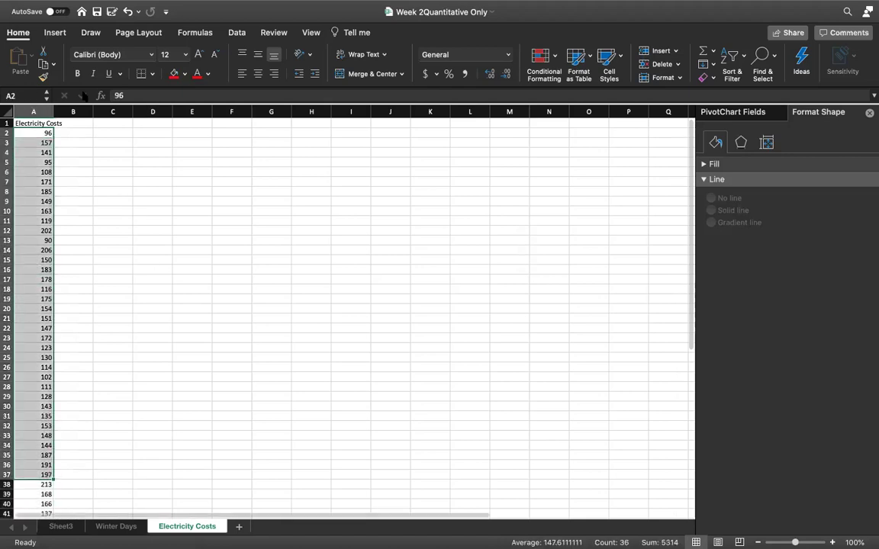
{"action": "left_click", "coordinate": [110, 143]}
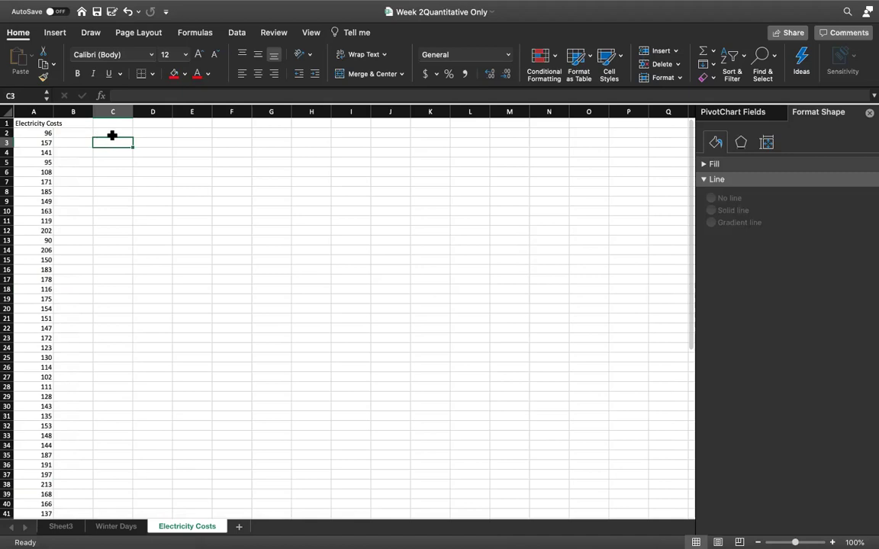
Enter the header "EC Sorted" in C1 for a sorted copy of the electricity costs.
{"action": "left_click", "coordinate": [114, 122]}
{"action": "type", "text": "EC Sorted"}
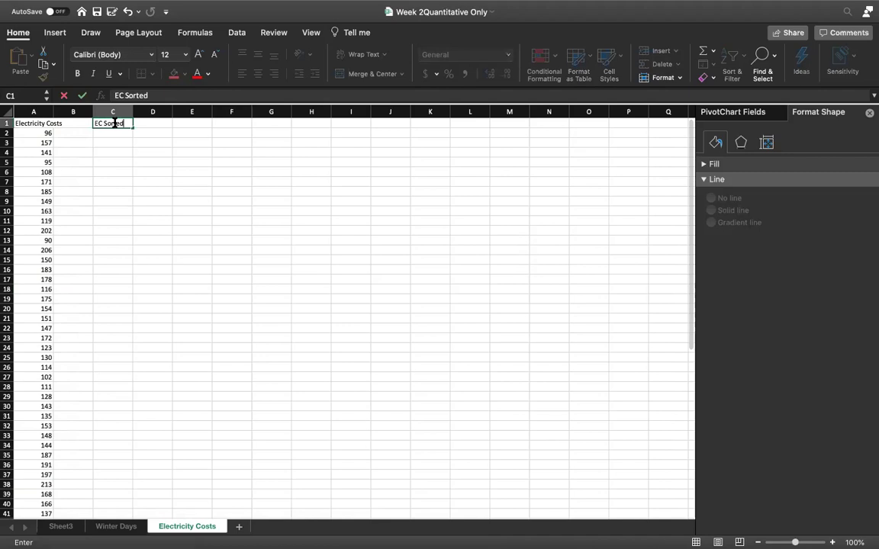
{"action": "key", "text": "Return"}
Fill the EC Sorted column from C2 with the formula =SORT(A2:A51) and check the sorted list.
{"action": "type", "text": "=so"}
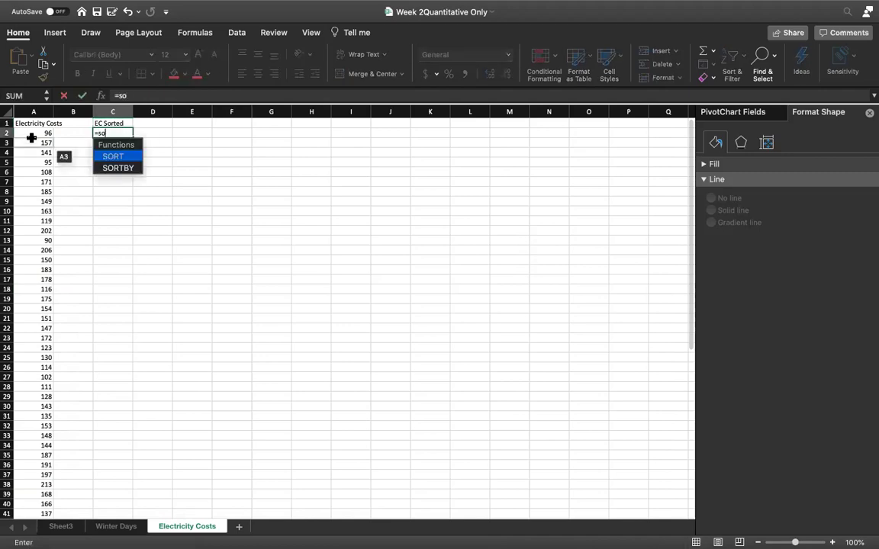
{"action": "type", "text": "rt"}
{"action": "key", "text": "Tab"}
{"action": "left_click_drag", "start_coordinate": [29, 134], "coordinate": [39, 491]}
{"action": "key", "text": "Return"}
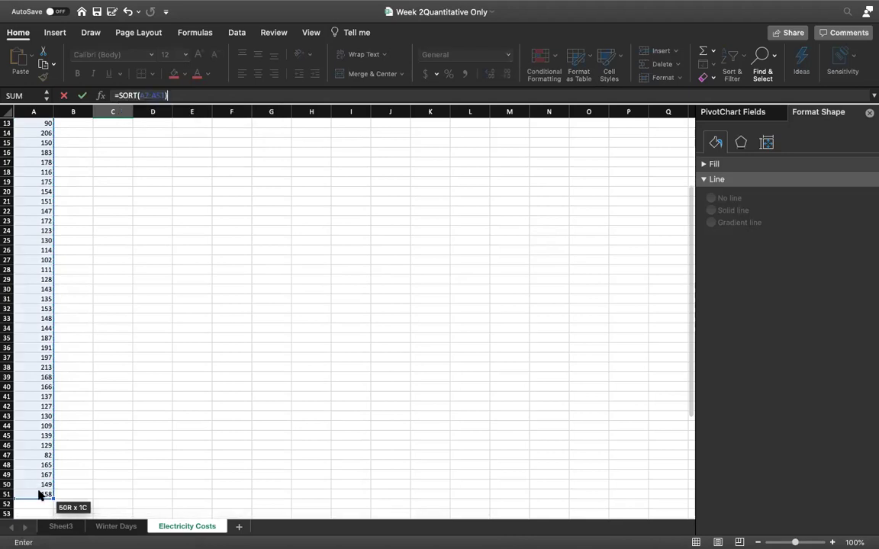
{"action": "left_click", "coordinate": [191, 381]}
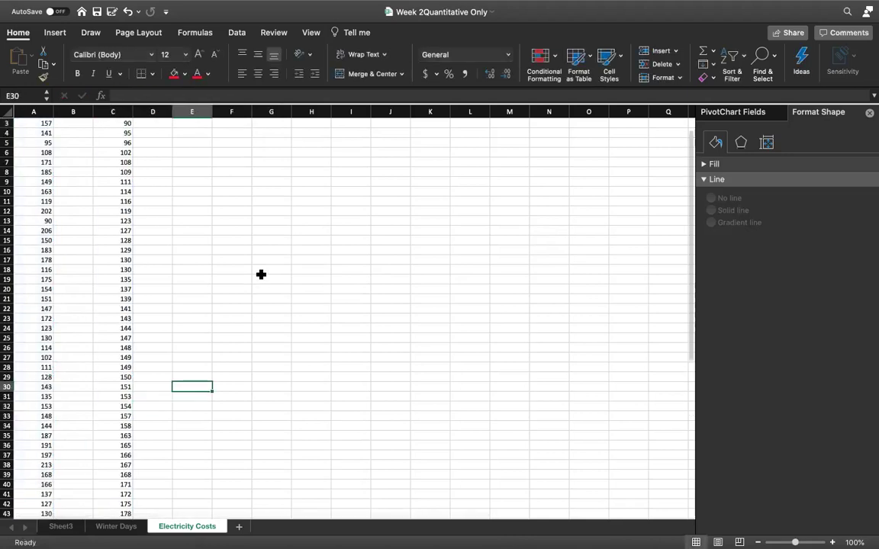
{"action": "scroll", "coordinate": [263, 272], "scroll_direction": "down", "scroll_amount": 2}
{"action": "scroll", "coordinate": [267, 269], "scroll_direction": "down", "scroll_amount": 5}
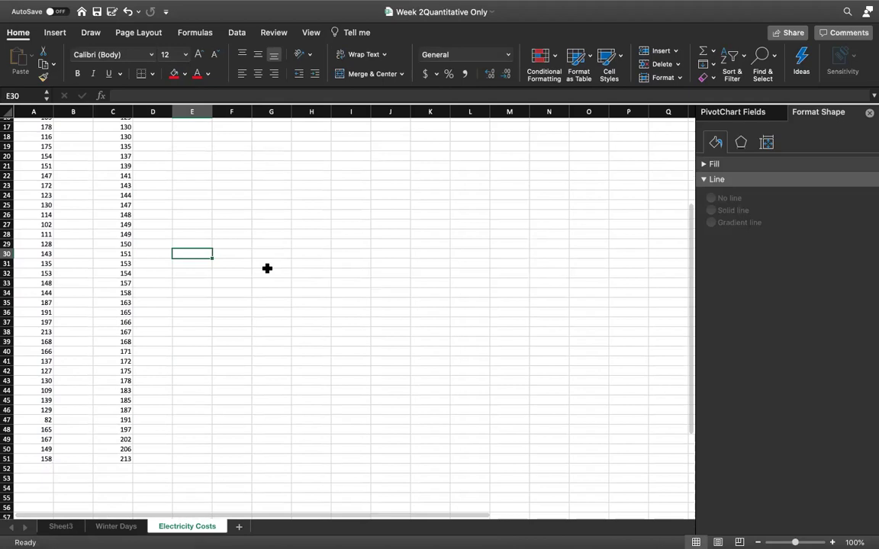
{"action": "scroll", "coordinate": [267, 268], "scroll_direction": "up", "scroll_amount": 8}
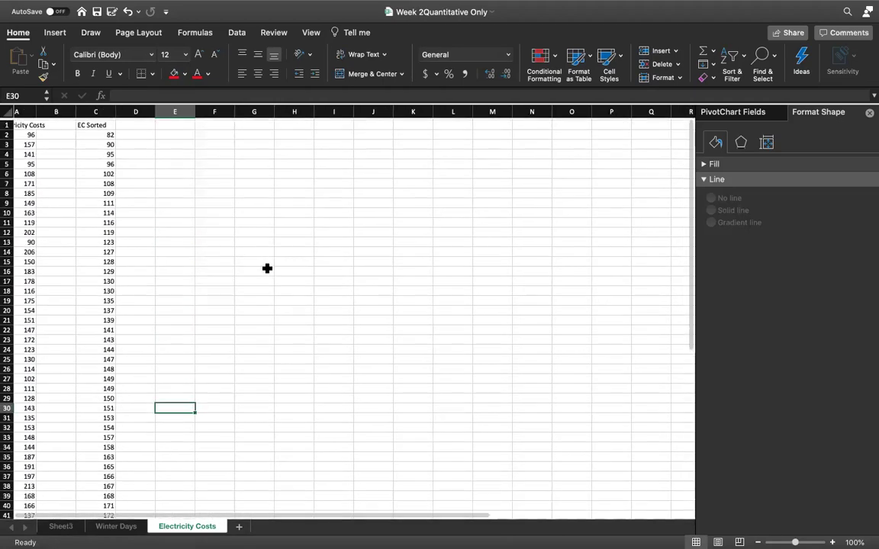
Enter the label "Range" in E2.
{"action": "left_click", "coordinate": [177, 132]}
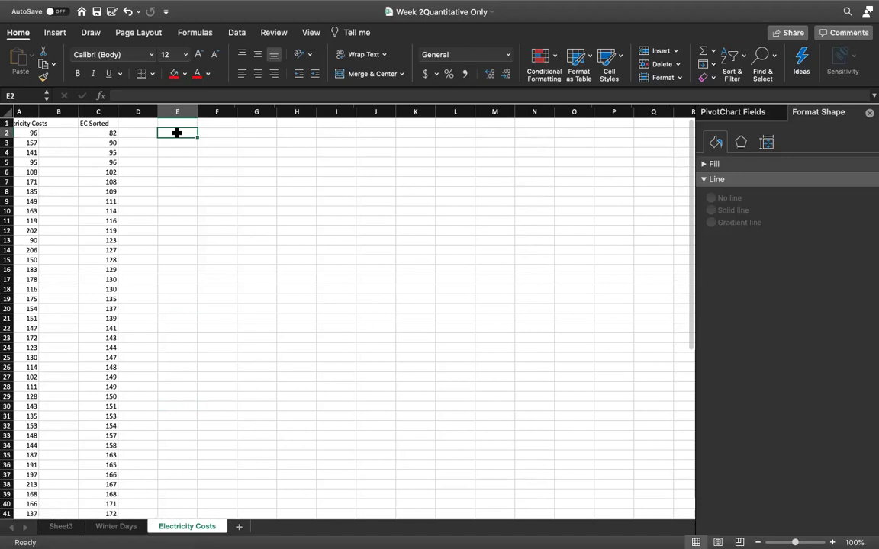
{"action": "type", "text": "="}
{"action": "key", "text": "BackSpace"}
{"action": "type", "text": "Rang"}
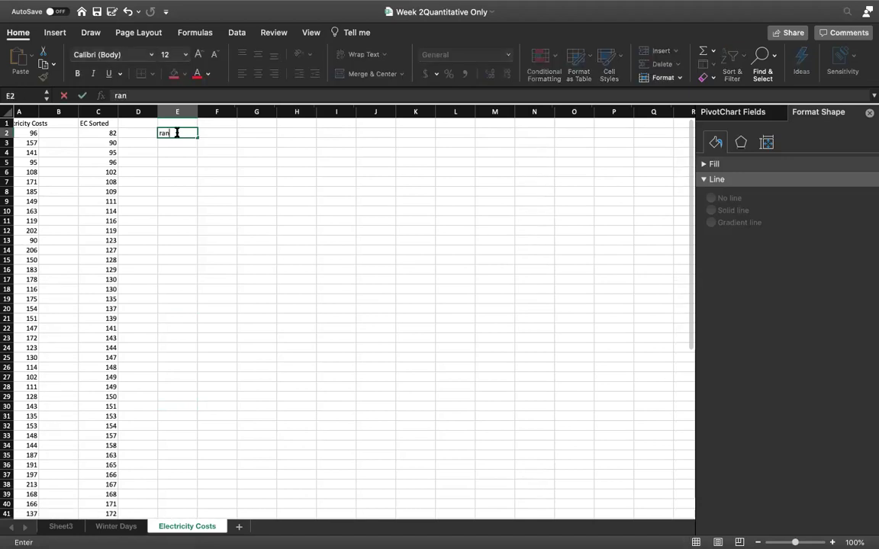
{"action": "type", "text": "e"}
{"action": "key", "text": "Tab"}
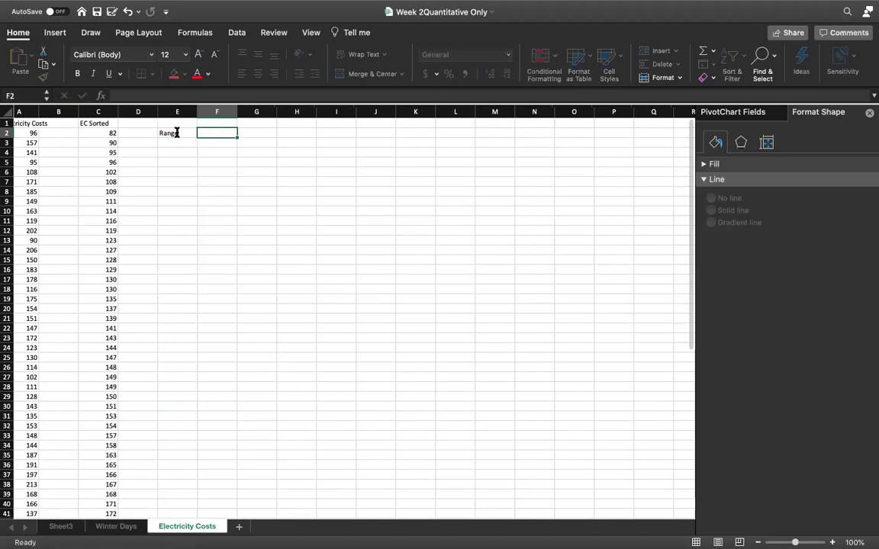
Calculate the range in F2 as the largest minus the smallest sorted cost, using =C51-C2.
{"action": "type", "text": "="}
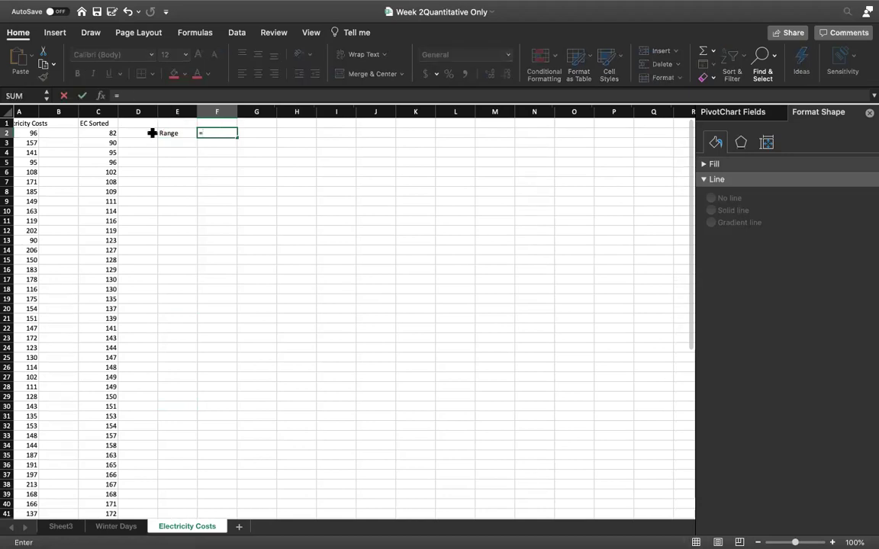
{"action": "scroll", "coordinate": [152, 213], "scroll_direction": "down", "scroll_amount": 9}
{"action": "left_click", "coordinate": [124, 348]}
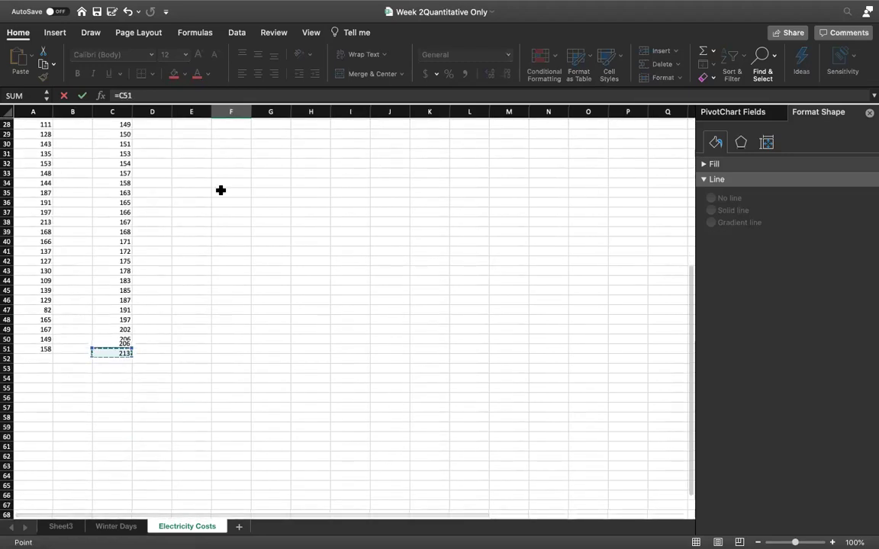
{"action": "scroll", "coordinate": [217, 135], "scroll_direction": "up", "scroll_amount": 9}
{"action": "type", "text": "-"}
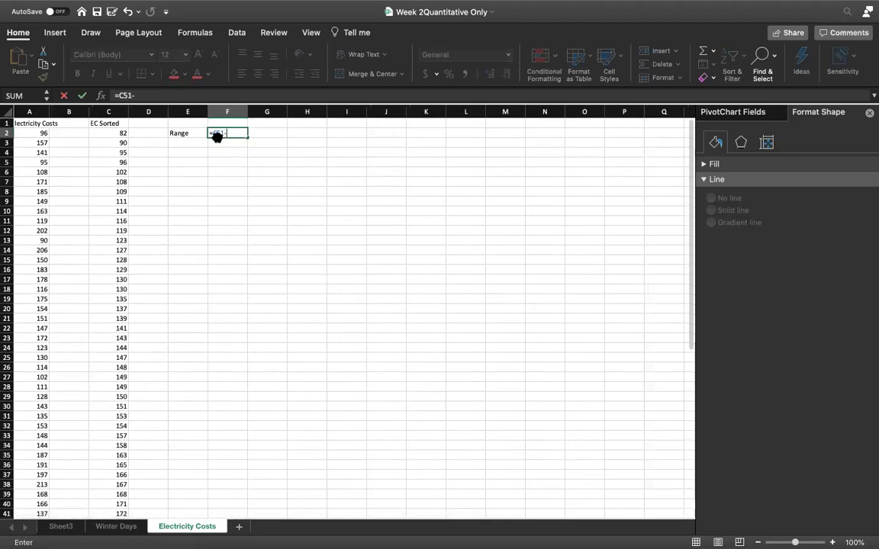
{"action": "left_click", "coordinate": [124, 131]}
{"action": "key", "text": "Return"}
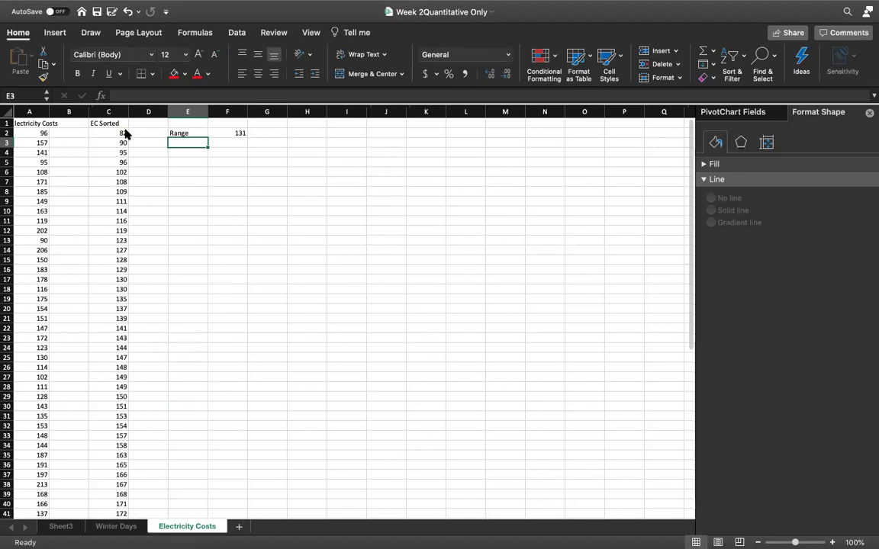
Add the label "Classes" in E3 and set the number of classes to 5 in F3.
{"action": "type", "text": "Classes"}
{"action": "key", "text": "Tab"}
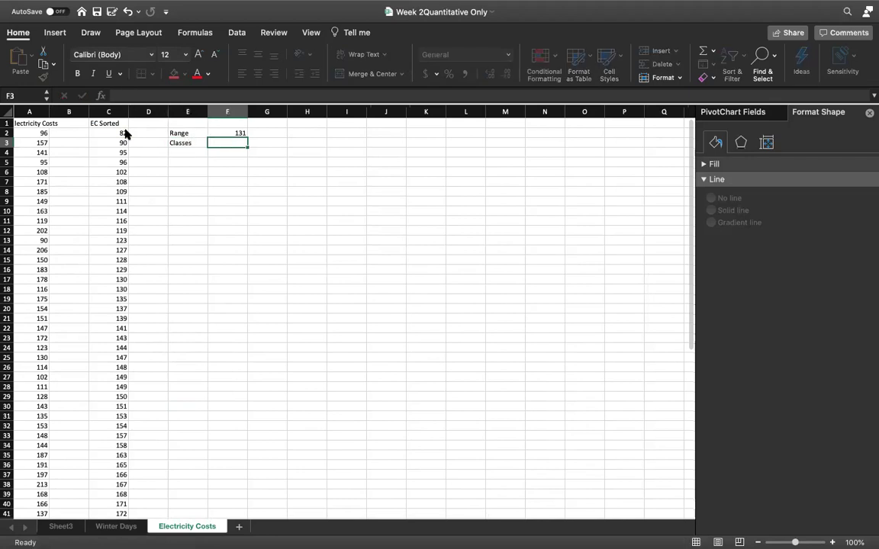
{"action": "type", "text": "5"}
{"action": "key", "text": "Return"}
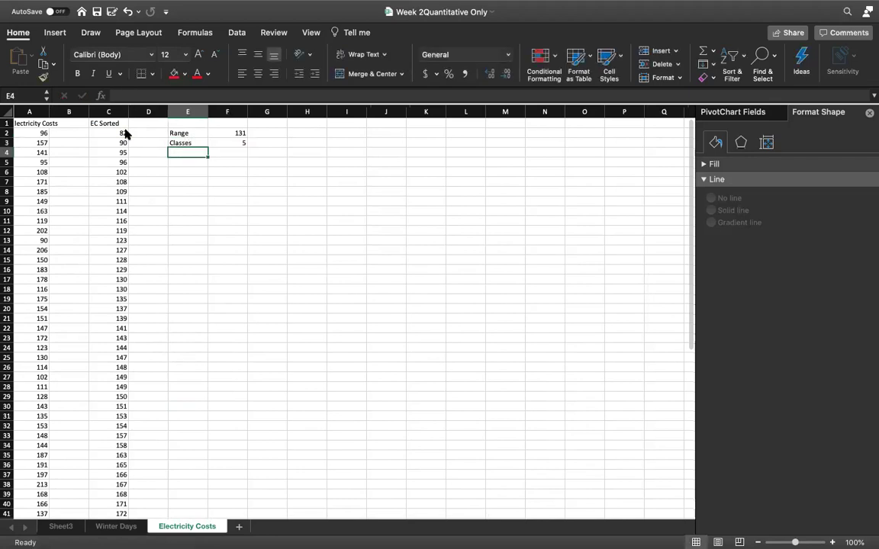
Add the label "Width" in E4 and calculate the class width in F4 with =F2/5.
{"action": "type", "text": "Width"}
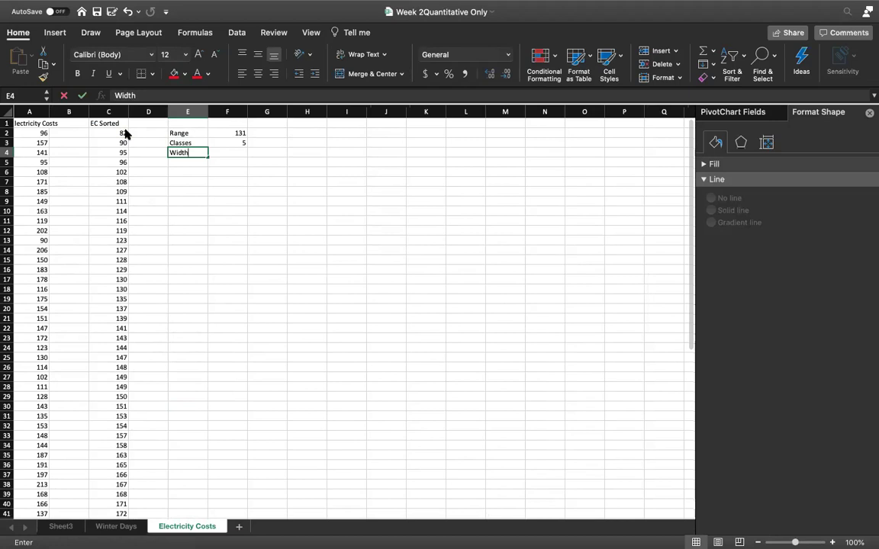
{"action": "left_click", "coordinate": [225, 153]}
{"action": "type", "text": "="}
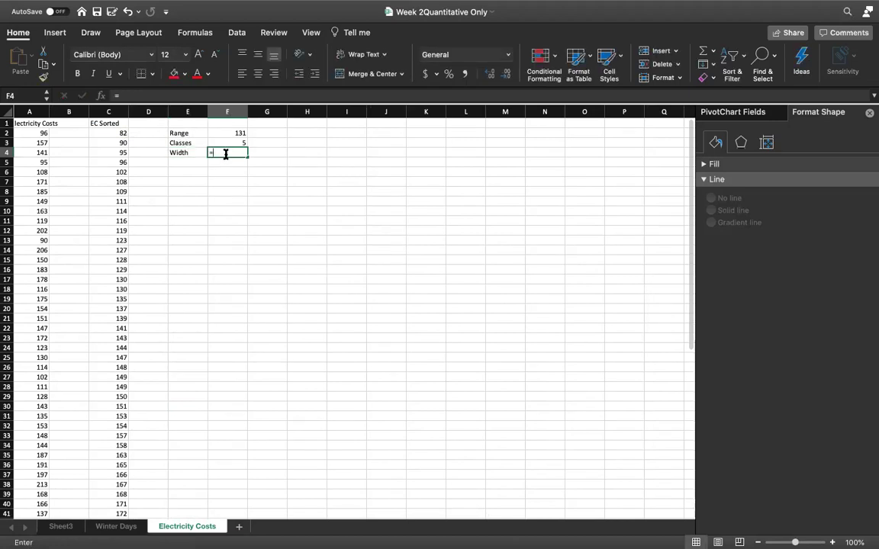
{"action": "left_click", "coordinate": [242, 132]}
{"action": "type", "text": "/5"}
{"action": "key", "text": "Return"}
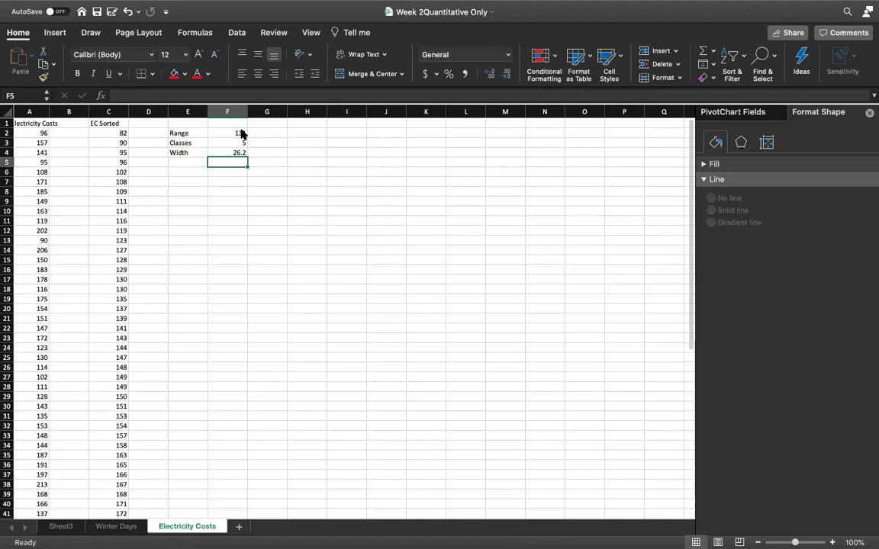
Enter 30 in G4 as the rounded-up class width beside the calculated width.
{"action": "left_click", "coordinate": [262, 152]}
{"action": "type", "text": "30"}
{"action": "key", "text": "Return"}
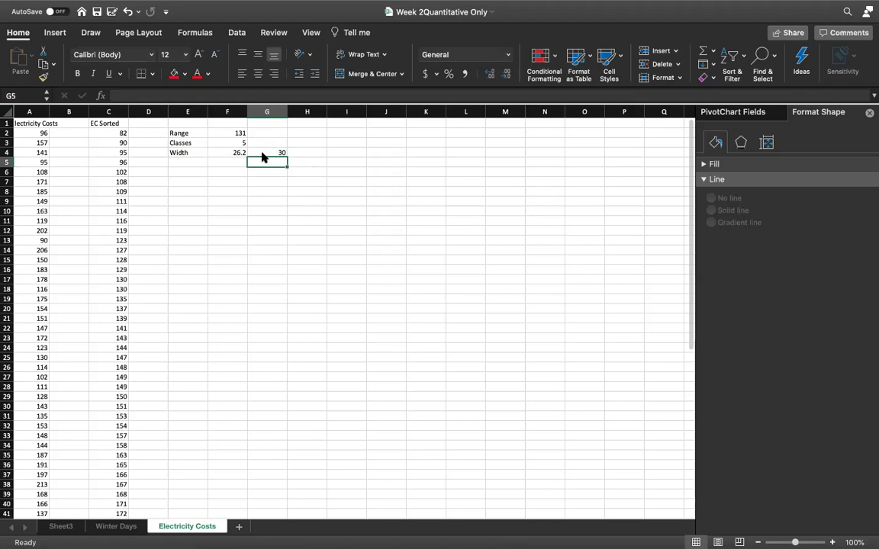
{"action": "left_click", "coordinate": [340, 123]}
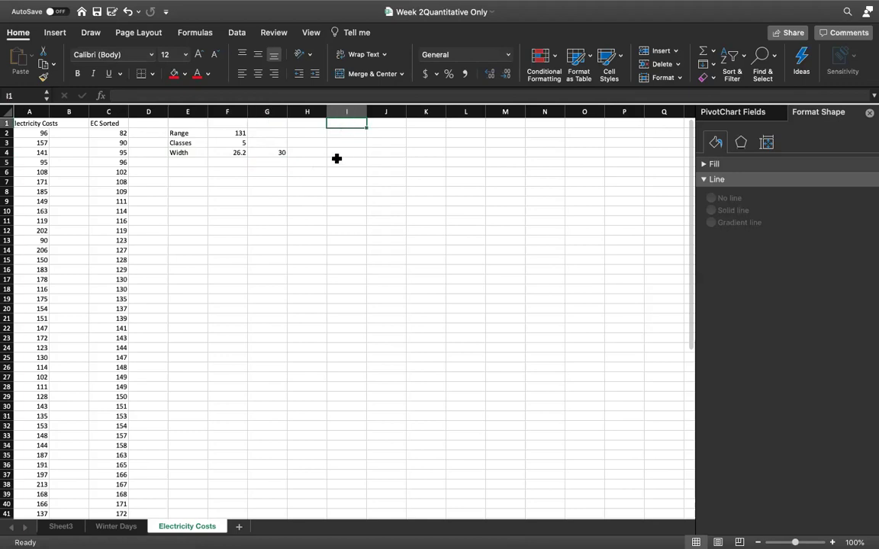
Add the header "Classes" in I1 and list the first three classes below it: 80-110, 110-140 and 140-170.
{"action": "type", "text": "Classes"}
{"action": "key", "text": "Return"}
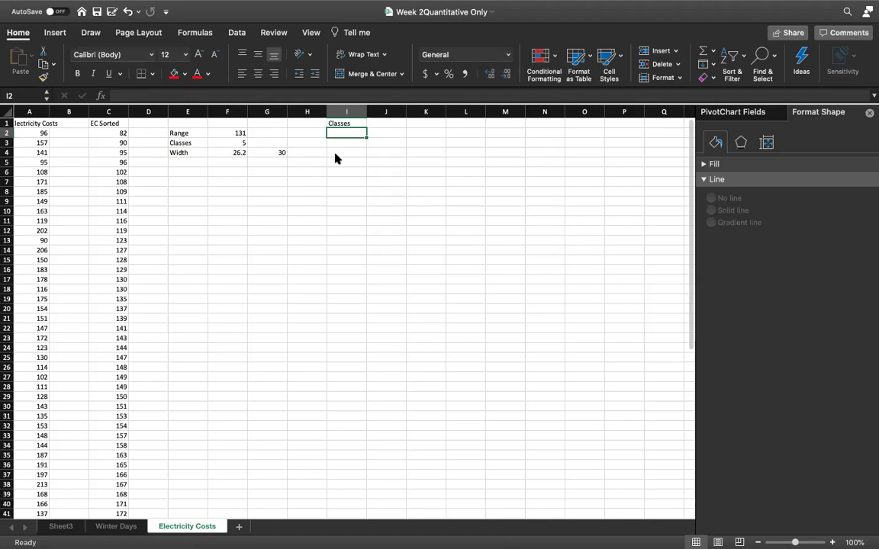
{"action": "type", "text": "80"}
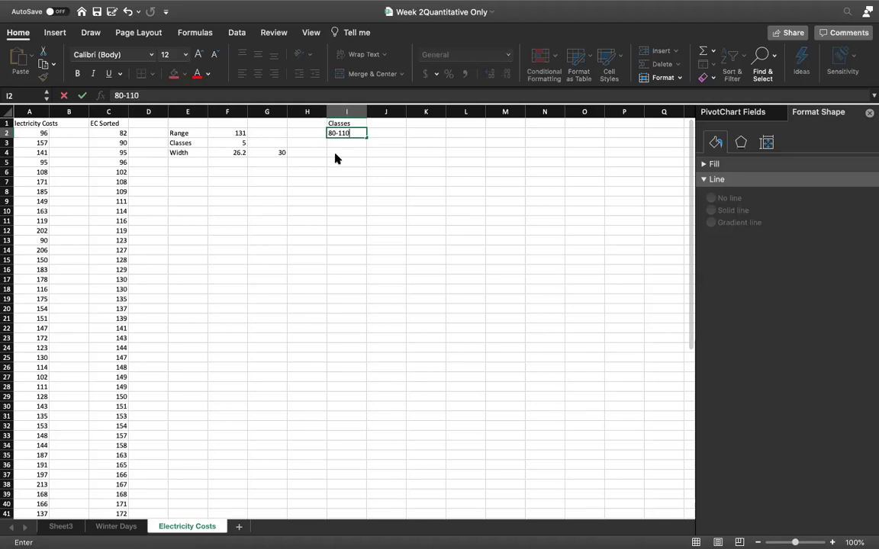
{"action": "type", "text": "-110"}
{"action": "key", "text": "Return"}
{"action": "type", "text": "110-140"}
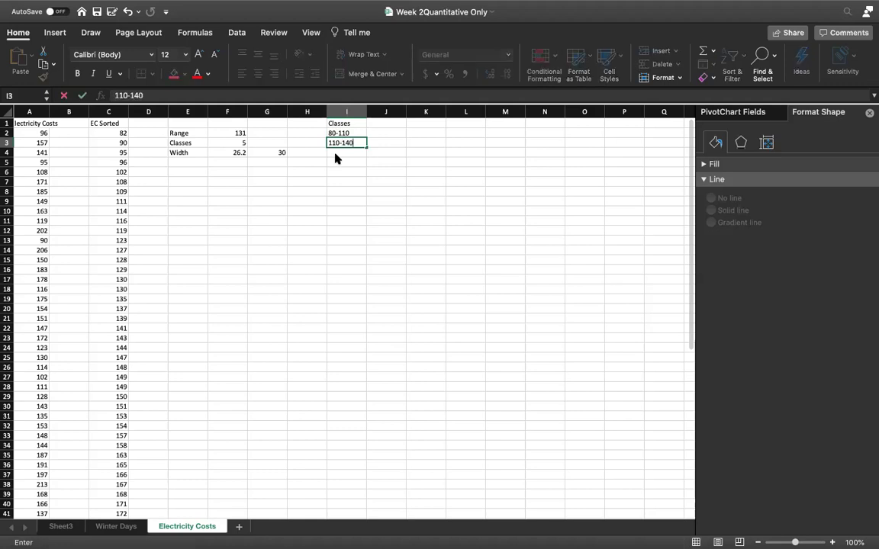
{"action": "key", "text": "Return"}
{"action": "type", "text": "140-170"}
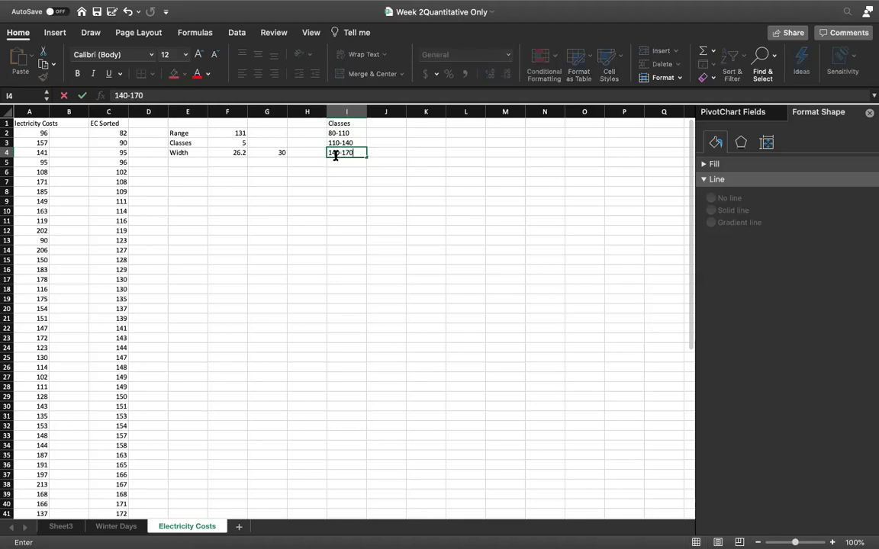
{"action": "key", "text": "Return"}
Complete the class list with 170-200 in I5 and 200-230 in I6.
{"action": "type", "text": "1"}
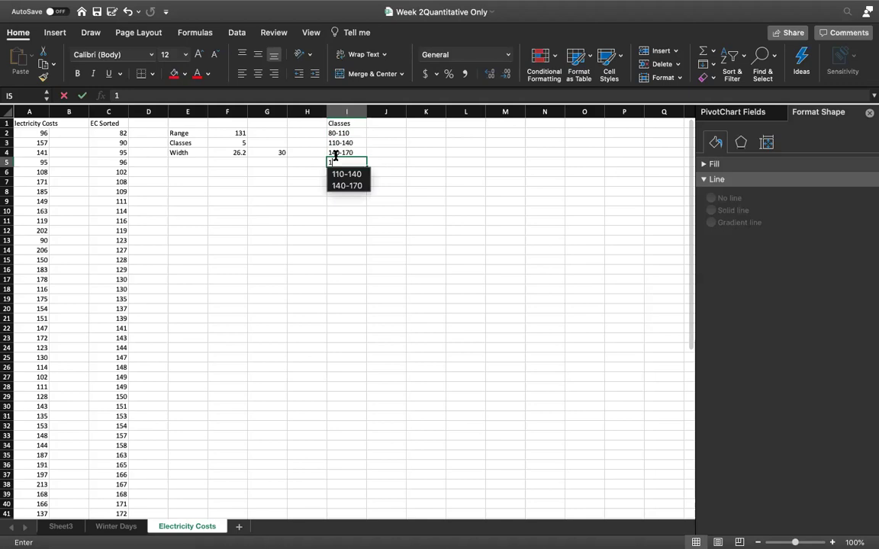
{"action": "type", "text": "70-200"}
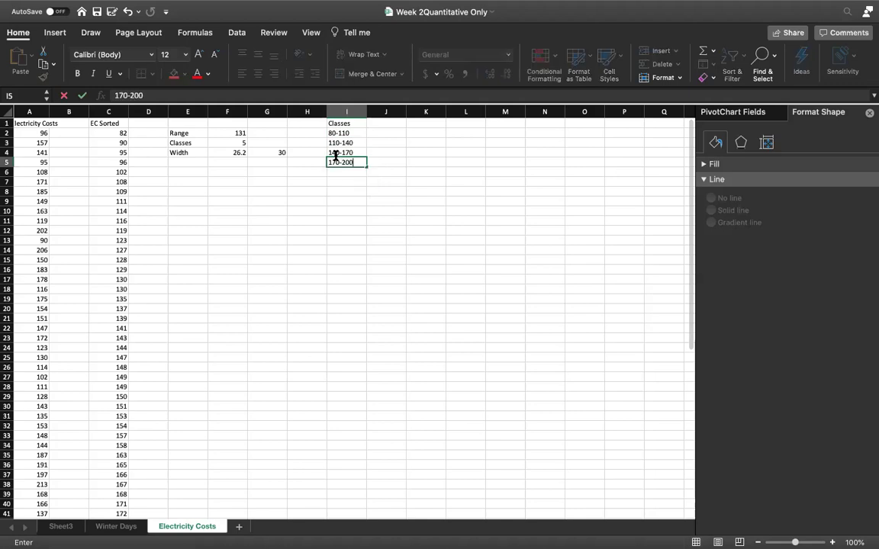
{"action": "key", "text": "Return"}
{"action": "type", "text": "200200"}
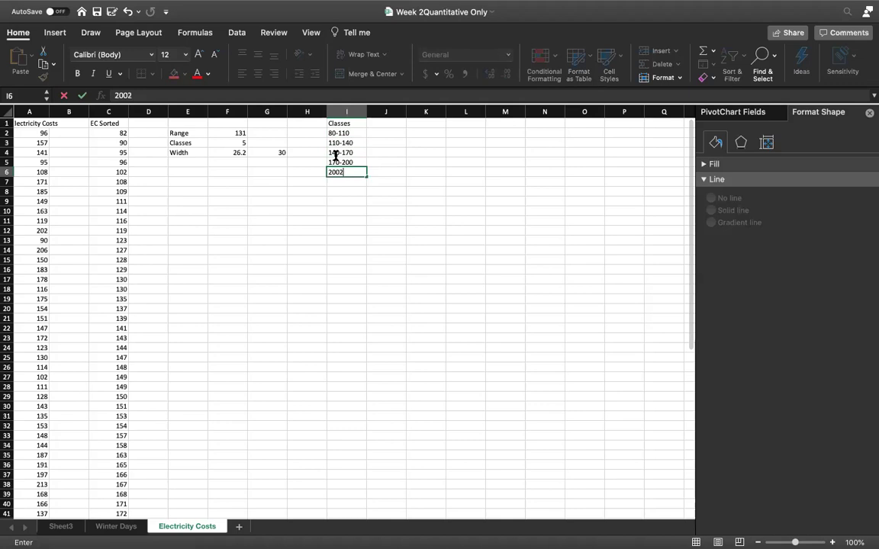
{"action": "key", "text": "BackSpace"}
{"action": "key", "text": "BackSpace"}
{"action": "key", "text": "BackSpace"}
{"action": "type", "text": "-230"}
{"action": "scroll", "coordinate": [295, 271], "scroll_direction": "down", "scroll_amount": 6}
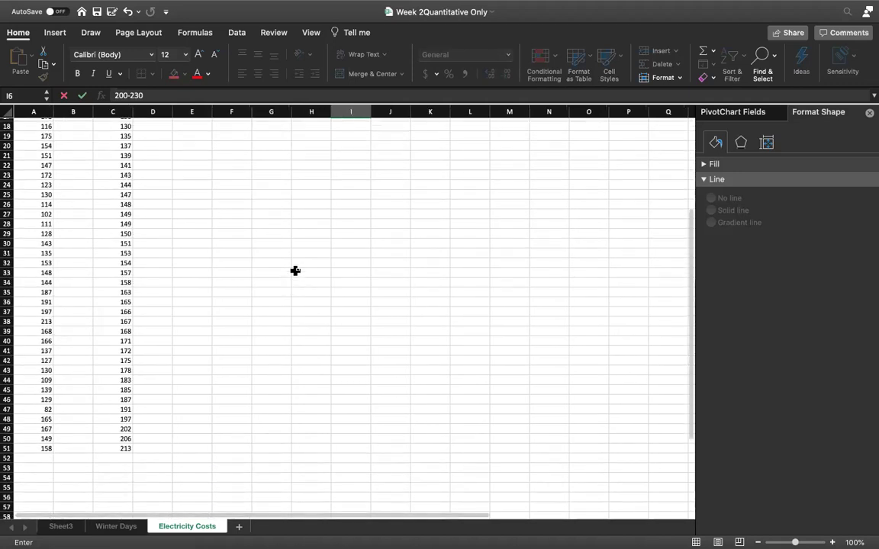
{"action": "scroll", "coordinate": [296, 271], "scroll_direction": "up", "scroll_amount": 6}
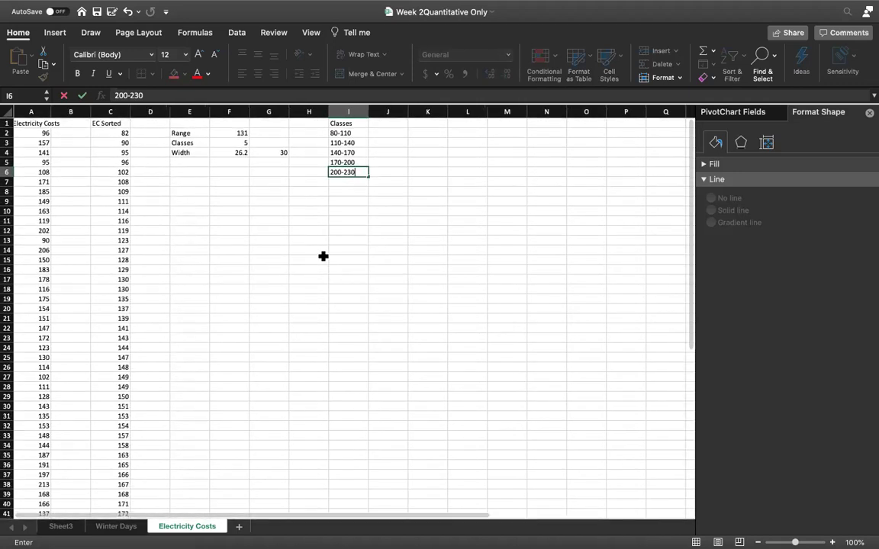
{"action": "left_click", "coordinate": [323, 256]}
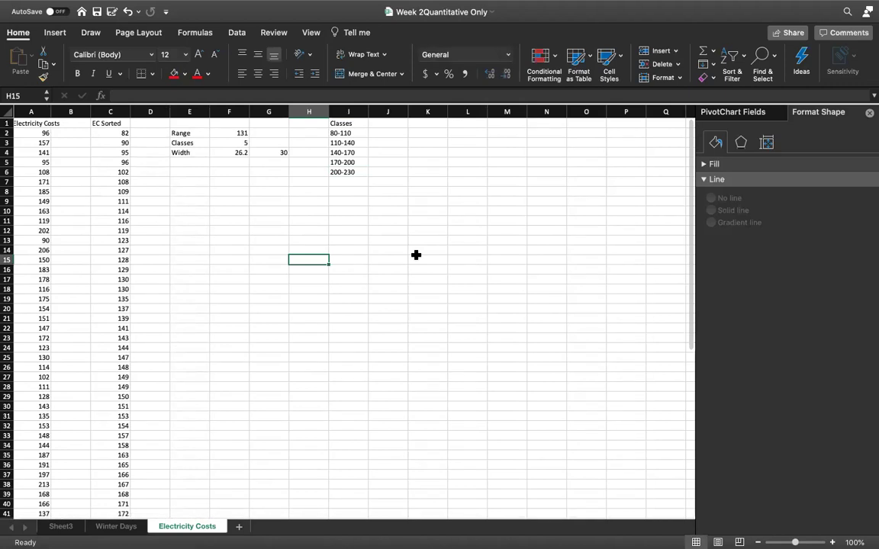
Fill the sorted costs that fall in the 80-110 class, C2:C8, with red.
{"action": "scroll", "coordinate": [475, 203], "scroll_direction": "down", "scroll_amount": 2}
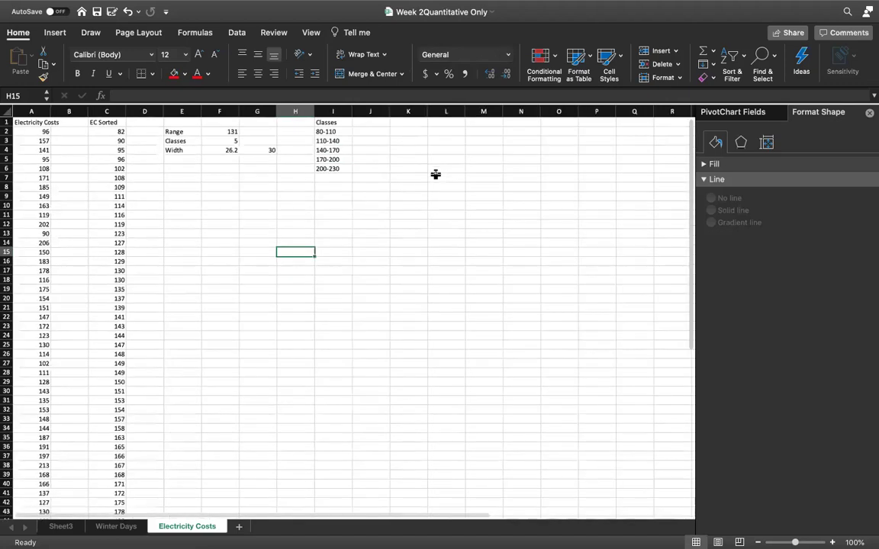
{"action": "left_click", "coordinate": [352, 133]}
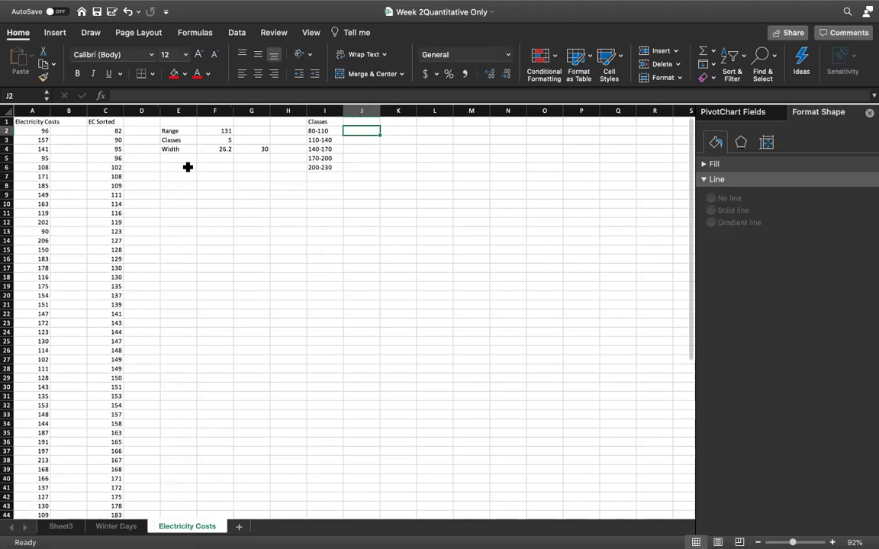
{"action": "left_click_drag", "start_coordinate": [113, 131], "coordinate": [114, 184]}
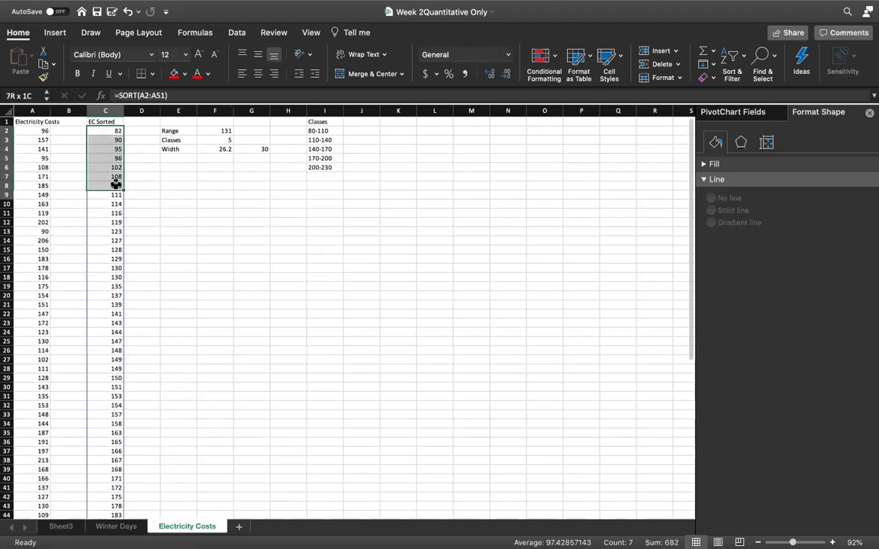
{"action": "left_click", "coordinate": [175, 77]}
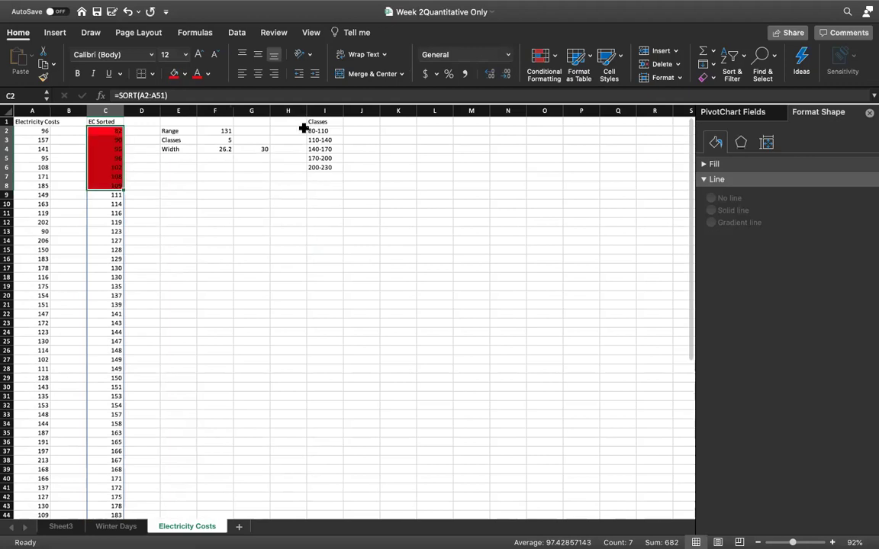
Add the header "Frequency" in J1 and enter 7 in J2 as the frequency of the 80-110 class.
{"action": "left_click", "coordinate": [367, 128]}
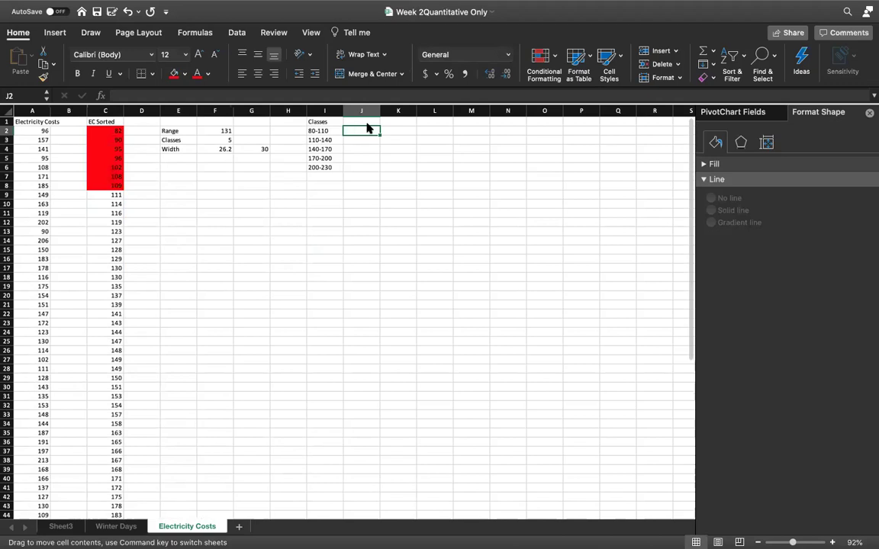
{"action": "left_click", "coordinate": [367, 120]}
{"action": "type", "text": "Frequency"}
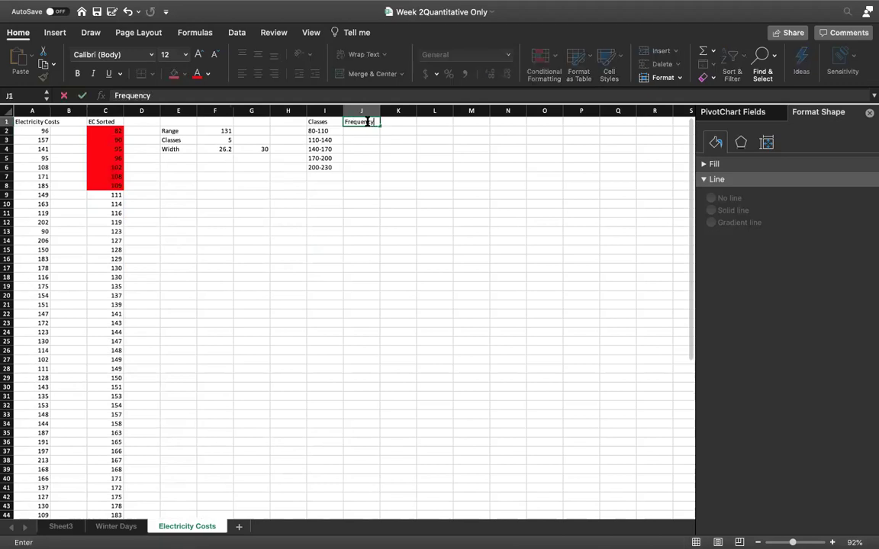
{"action": "key", "text": "Return"}
{"action": "type", "text": "7"}
{"action": "key", "text": "Return"}
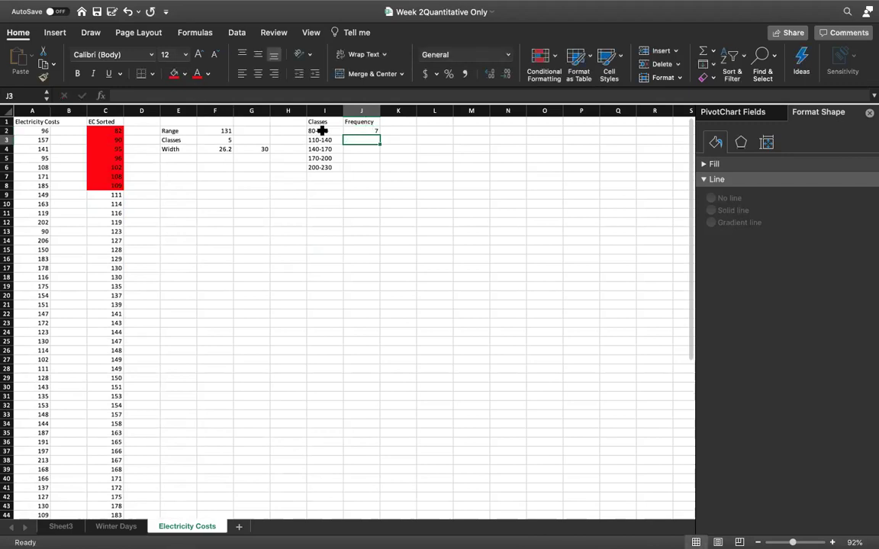
Fill the 80-110 class label in I2 with the same red as its sorted costs.
{"action": "left_click", "coordinate": [322, 131]}
{"action": "key", "text": "super+y"}
{"action": "key", "text": "Return"}
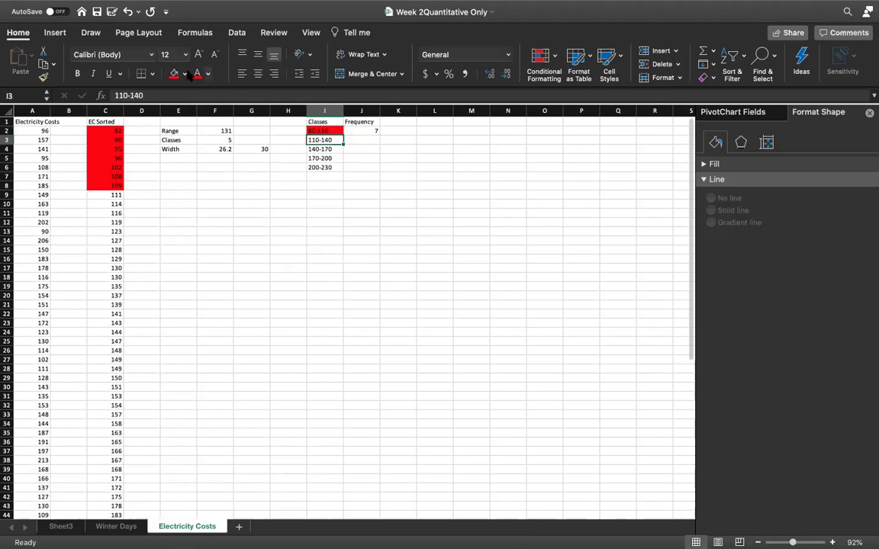
Fill the 110-140 class label in I3 and its matching sorted costs C9:C21 with blue.
{"action": "left_click", "coordinate": [185, 74]}
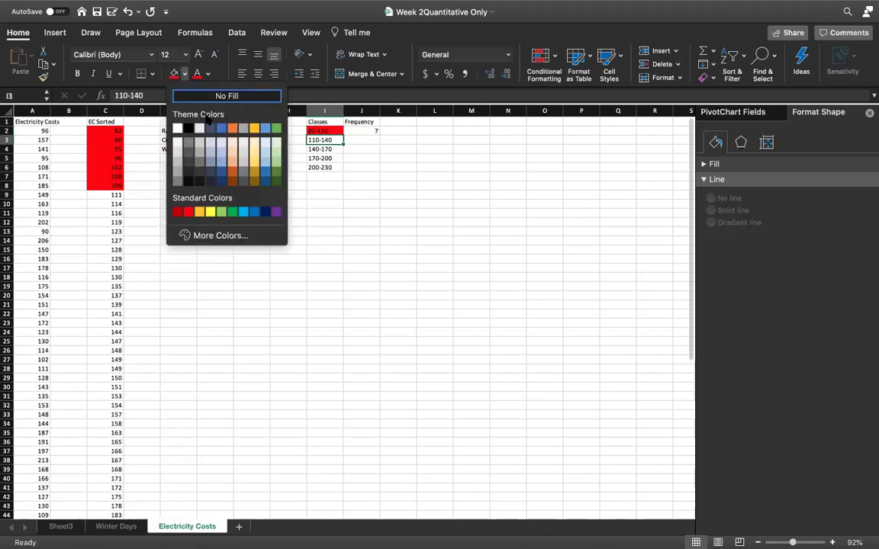
{"action": "left_click", "coordinate": [265, 131]}
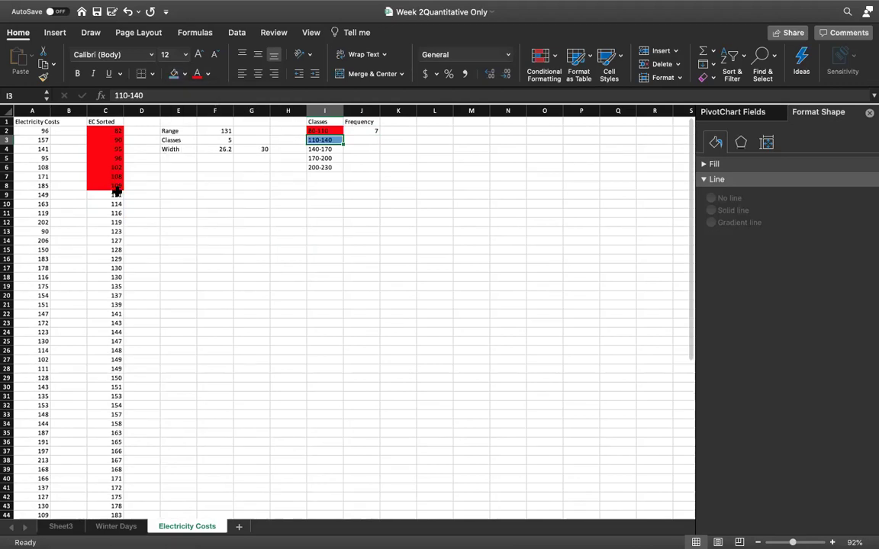
{"action": "left_click_drag", "start_coordinate": [116, 192], "coordinate": [111, 305]}
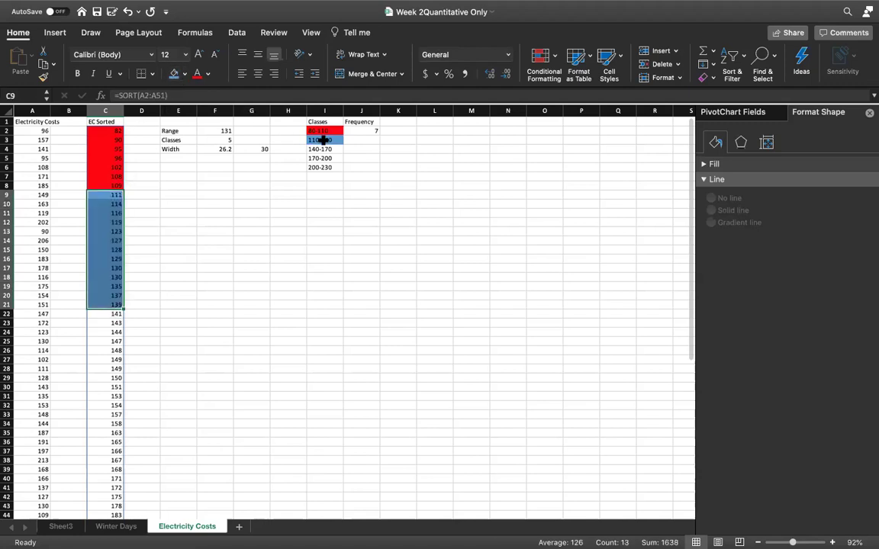
Calculate the frequency of the 110-140 class in J3 with =COUNT(C9:C21).
{"action": "left_click", "coordinate": [362, 142]}
{"action": "type", "text": "=count"}
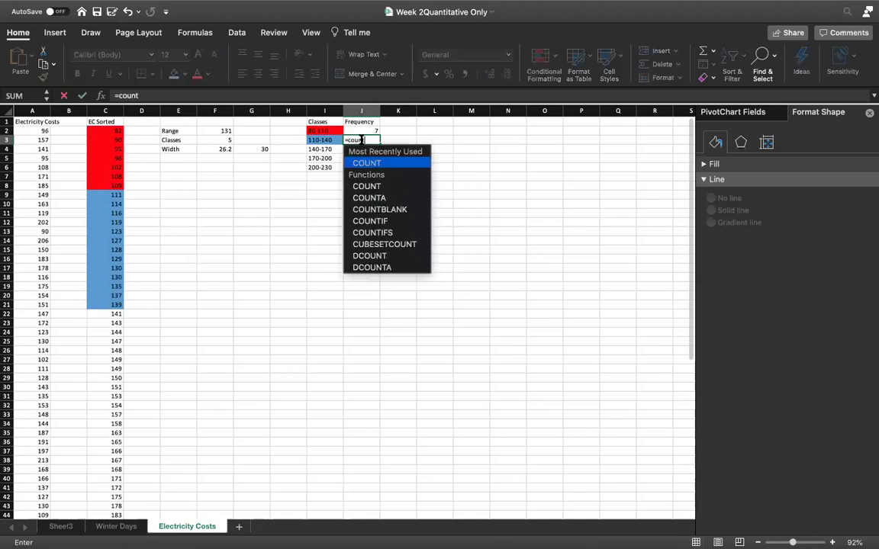
{"action": "key", "text": "Tab"}
{"action": "left_click_drag", "start_coordinate": [115, 196], "coordinate": [116, 305]}
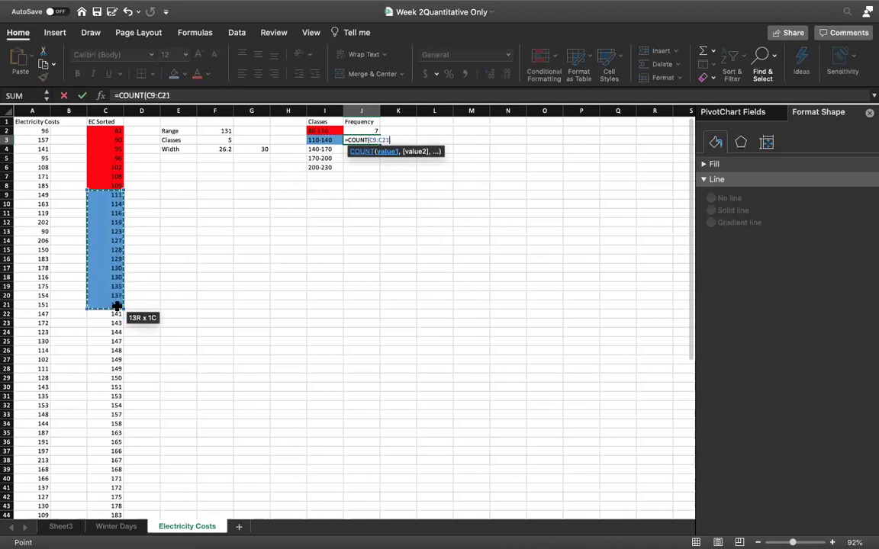
{"action": "key", "text": "Return"}
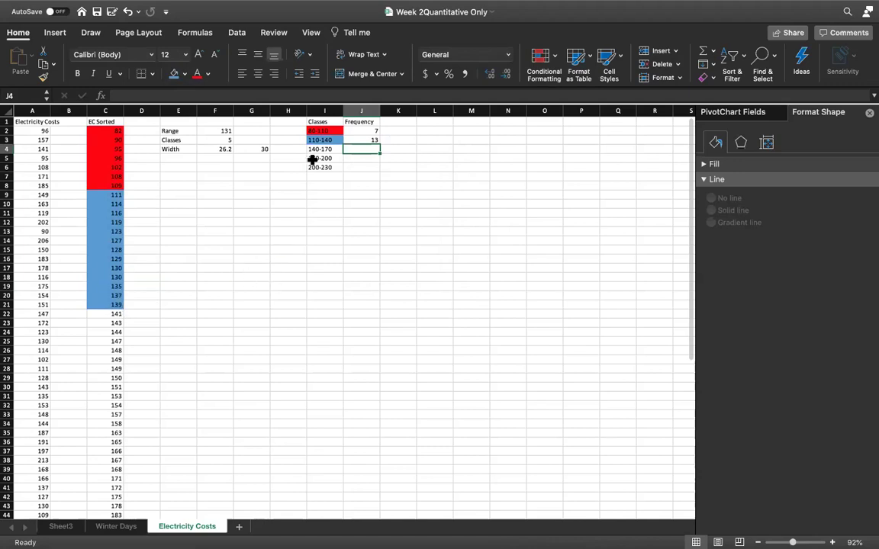
Fill the 140-170 class label in I4 and its matching sorted costs C22:C39 with green.
{"action": "left_click", "coordinate": [321, 148]}
{"action": "left_click", "coordinate": [184, 74]}
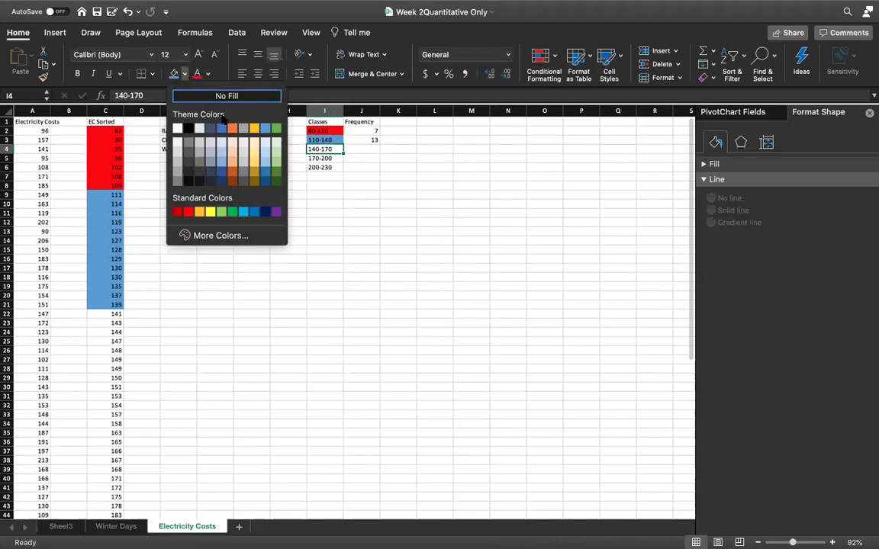
{"action": "left_click", "coordinate": [276, 129]}
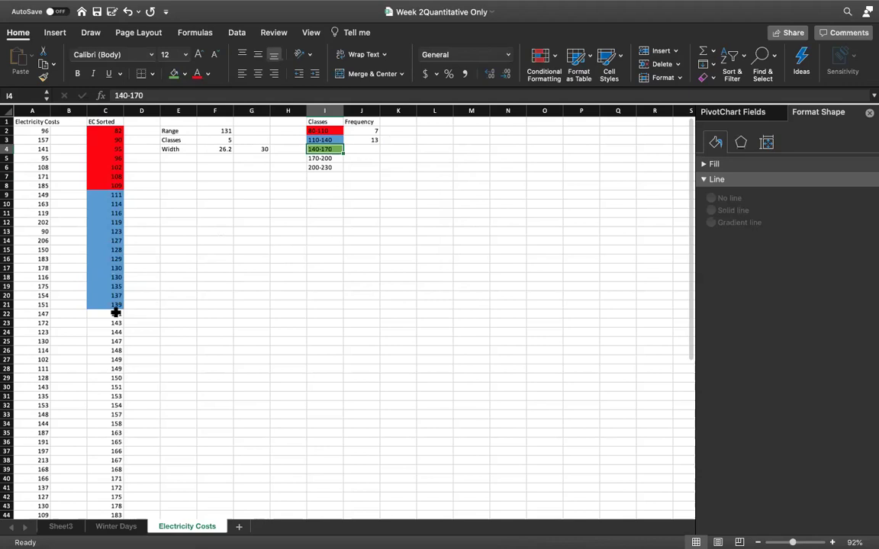
{"action": "left_click_drag", "start_coordinate": [115, 313], "coordinate": [113, 470]}
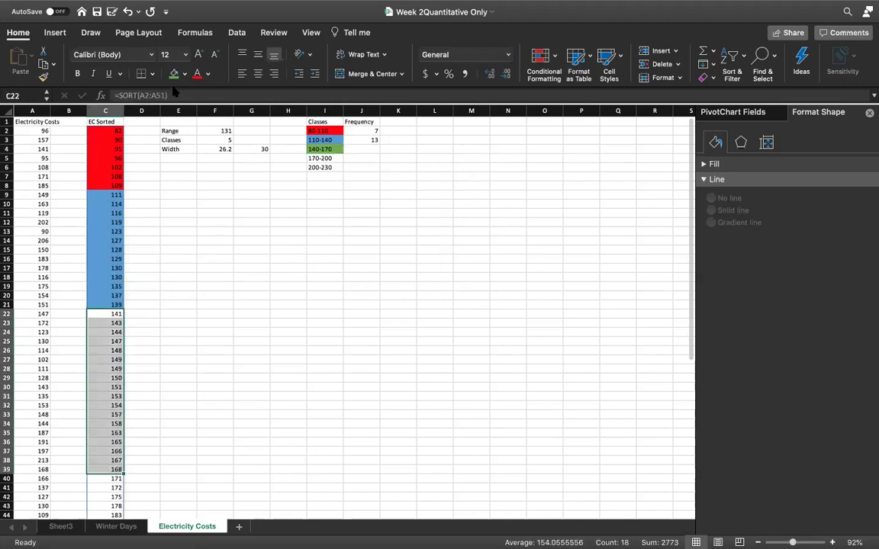
{"action": "left_click", "coordinate": [174, 74]}
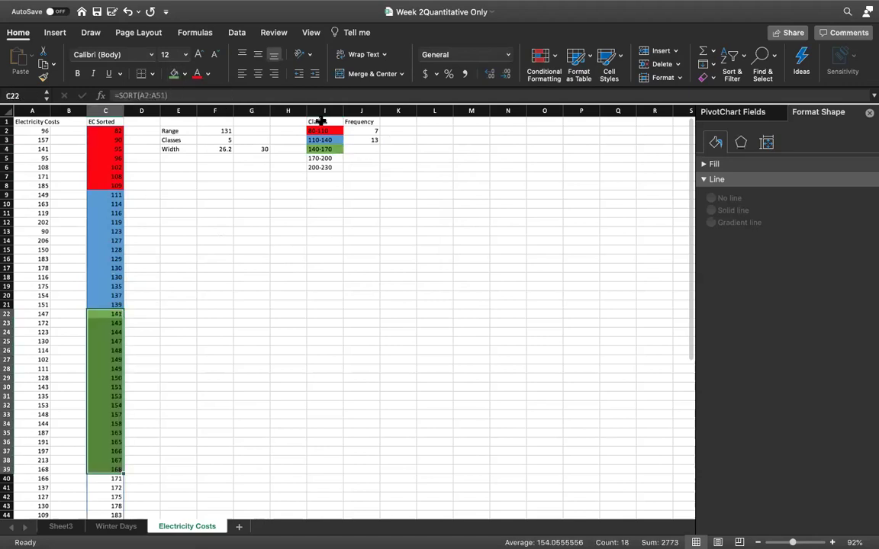
Calculate the frequency of the 140-170 class in J4 with =COUNT(C22:C39).
{"action": "left_click", "coordinate": [359, 150]}
{"action": "type", "text": "=co"}
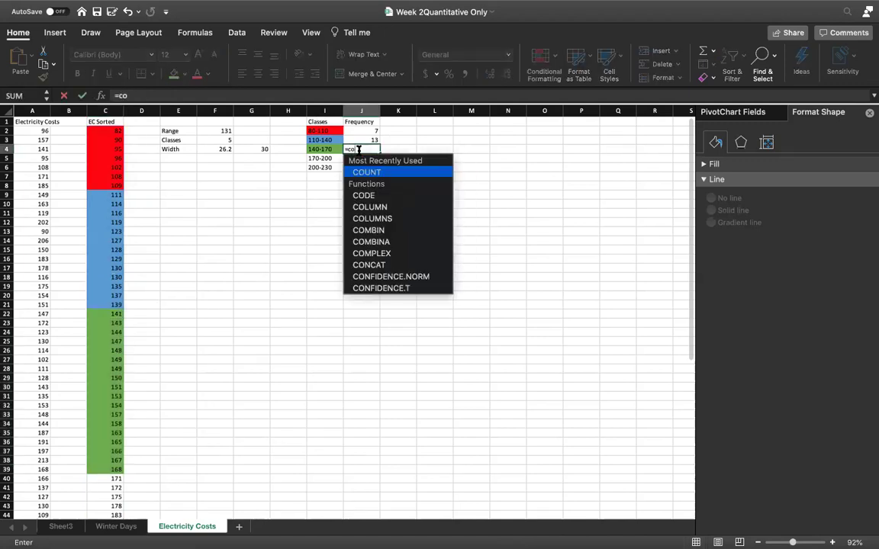
{"action": "key", "text": "Tab"}
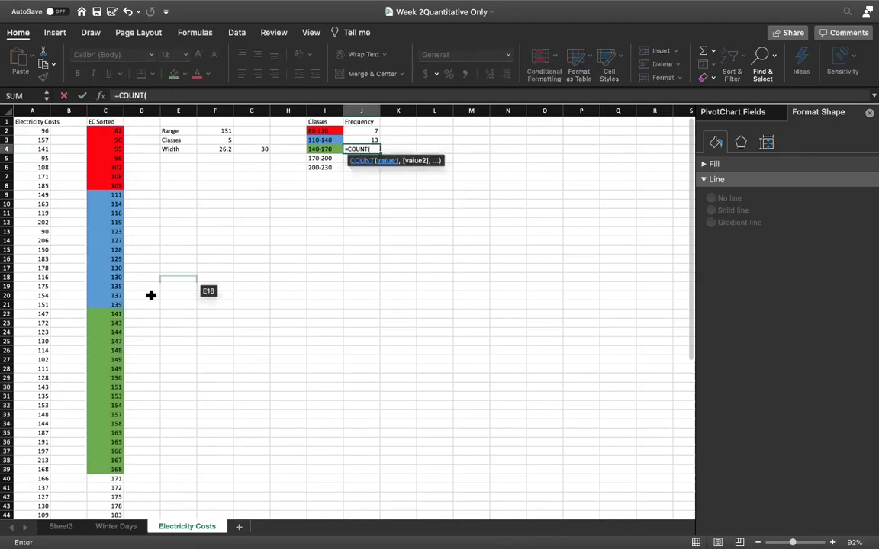
{"action": "left_click_drag", "start_coordinate": [118, 314], "coordinate": [121, 467]}
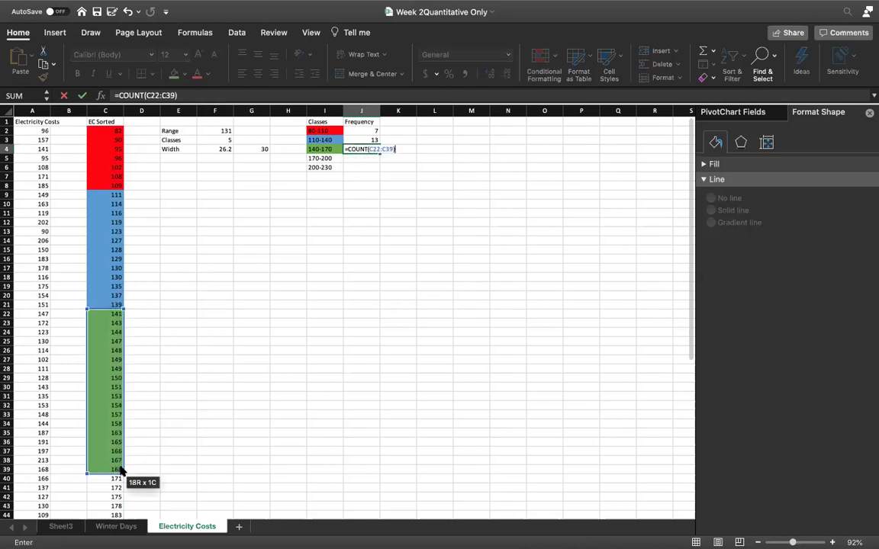
{"action": "key", "text": "Return"}
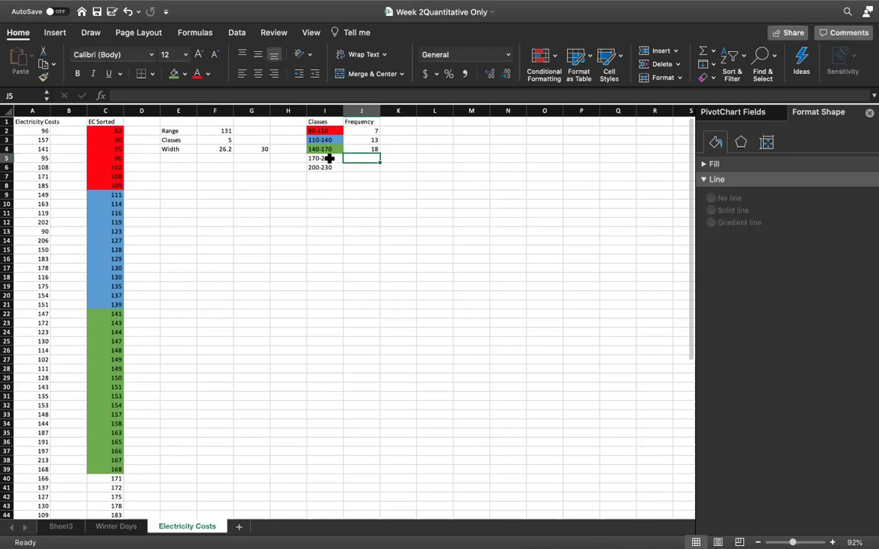
Fill the 170-200 class label in I5 and its matching sorted costs C40:C48 with orange.
{"action": "left_click", "coordinate": [328, 158]}
{"action": "left_click", "coordinate": [183, 74]}
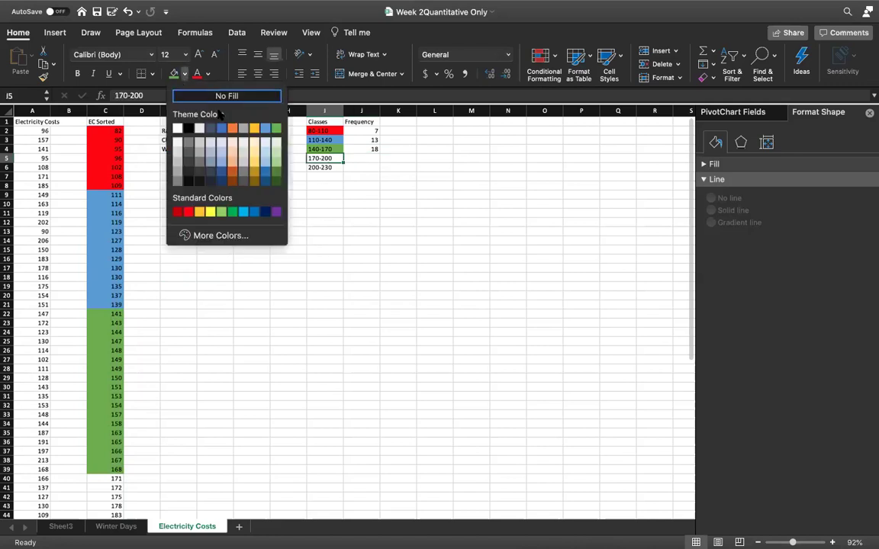
{"action": "left_click", "coordinate": [232, 128]}
{"action": "scroll", "coordinate": [251, 212], "scroll_direction": "down", "scroll_amount": 5}
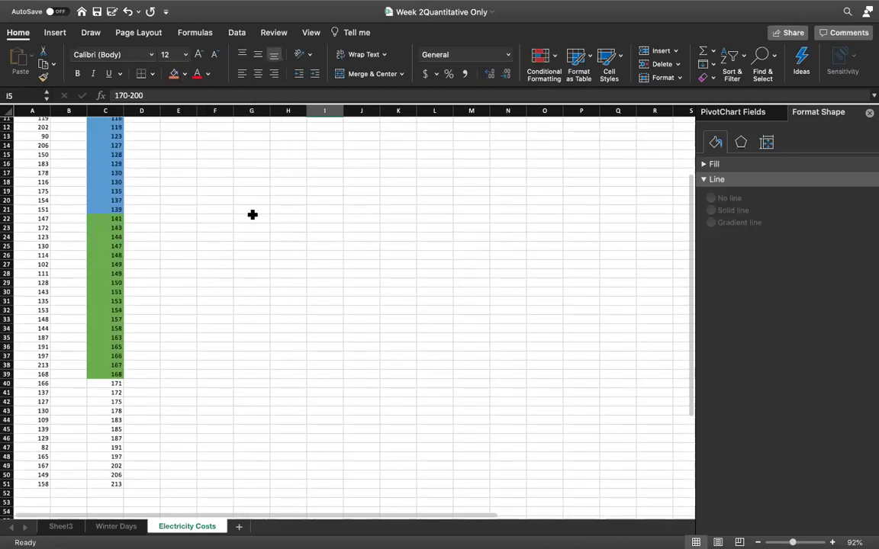
{"action": "left_click_drag", "start_coordinate": [116, 350], "coordinate": [115, 420]}
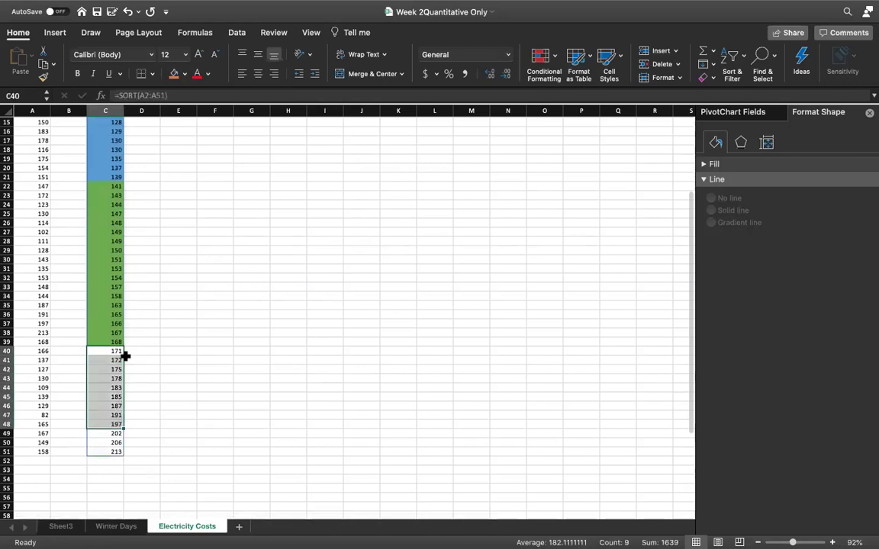
{"action": "left_click", "coordinate": [174, 73]}
Calculate the frequency of the 170-200 class in J5 with =COUNT(C40:C48).
{"action": "scroll", "coordinate": [234, 211], "scroll_direction": "up", "scroll_amount": 5}
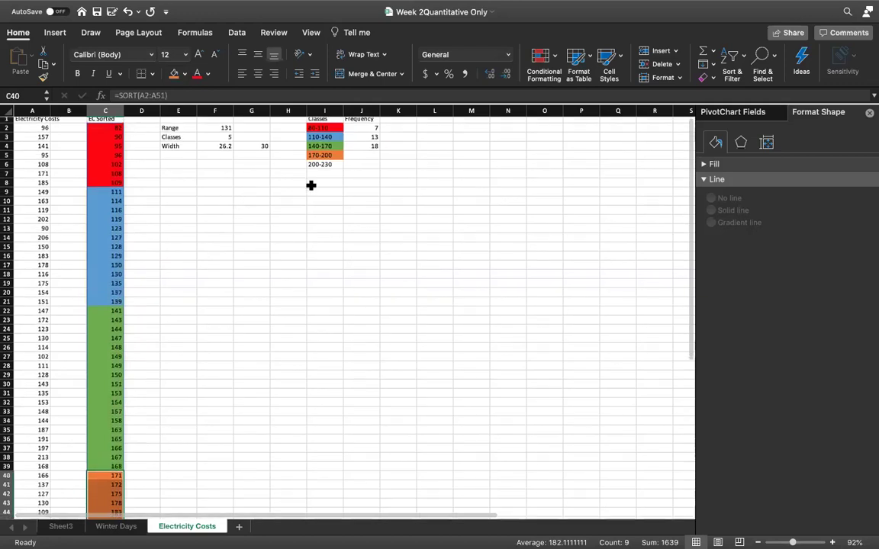
{"action": "left_click", "coordinate": [370, 148]}
{"action": "left_click", "coordinate": [370, 153]}
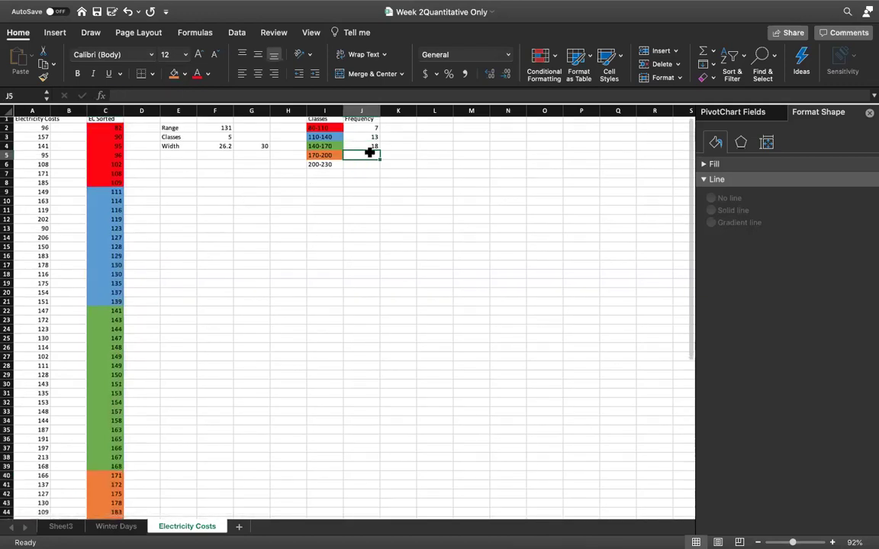
{"action": "type", "text": "=COUNT(C40:C48)"}
{"action": "key", "text": "Return"}
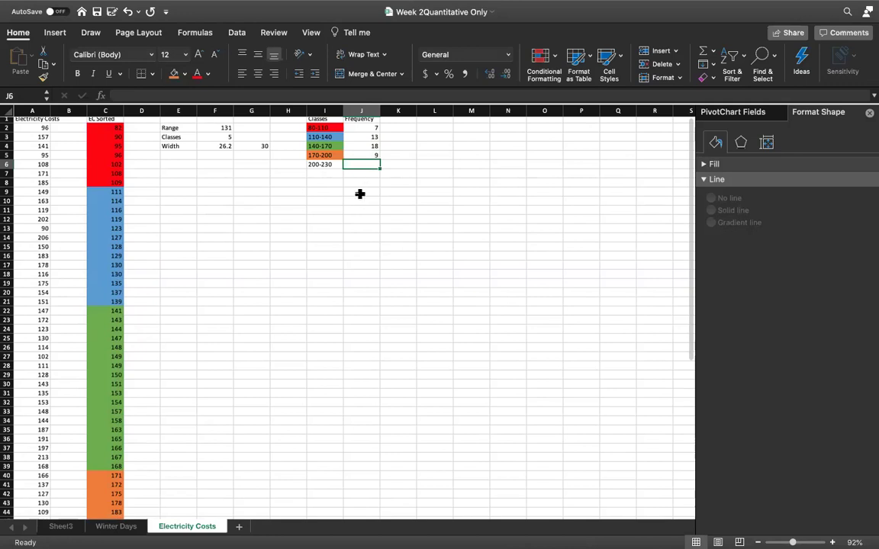
Check the remaining sorted costs in C49:C51 and enter 3 as the frequency of the 200-230 class in J6.
{"action": "scroll", "coordinate": [360, 193], "scroll_direction": "down", "scroll_amount": 1}
{"action": "scroll", "coordinate": [359, 193], "scroll_direction": "down", "scroll_amount": 5}
{"action": "scroll", "coordinate": [359, 193], "scroll_direction": "up", "scroll_amount": 6}
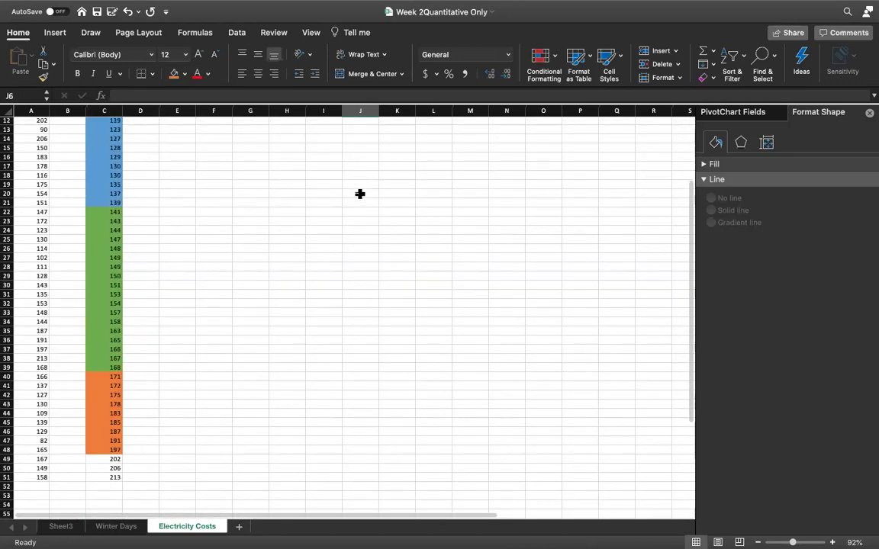
{"action": "type", "text": "3"}
{"action": "key", "text": "Return"}
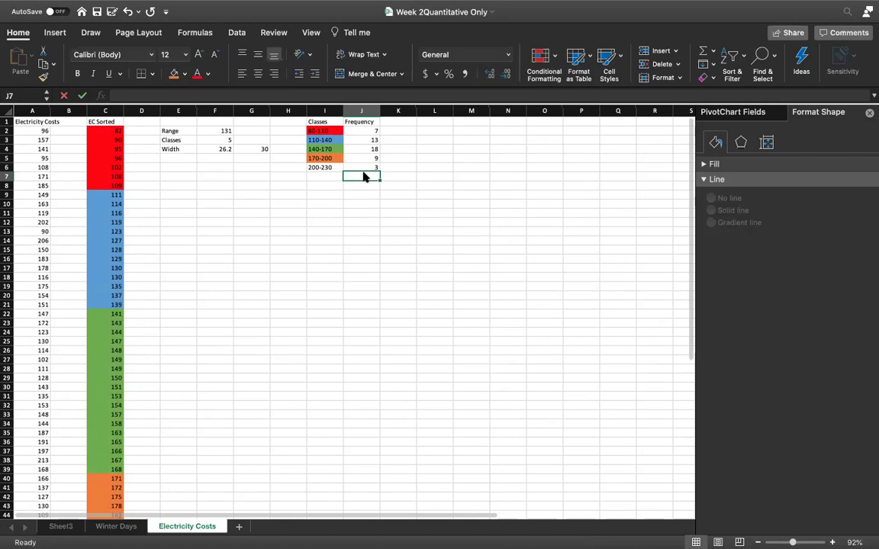
Label I7 as Total and sum the class frequencies J2:J6 in J7.
{"action": "left_click", "coordinate": [320, 177]}
{"action": "type", "text": "T"}
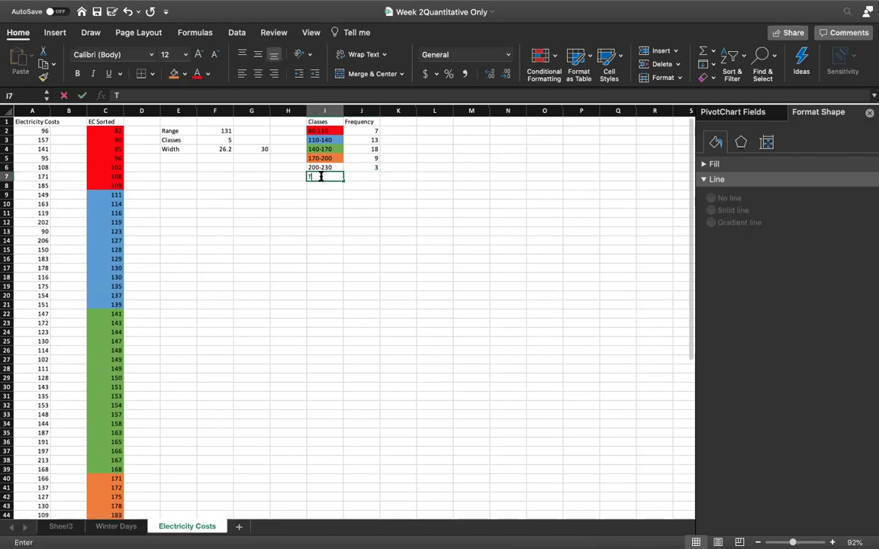
{"action": "type", "text": "otal"}
{"action": "key", "text": "Tab"}
{"action": "type", "text": "=SUM("}
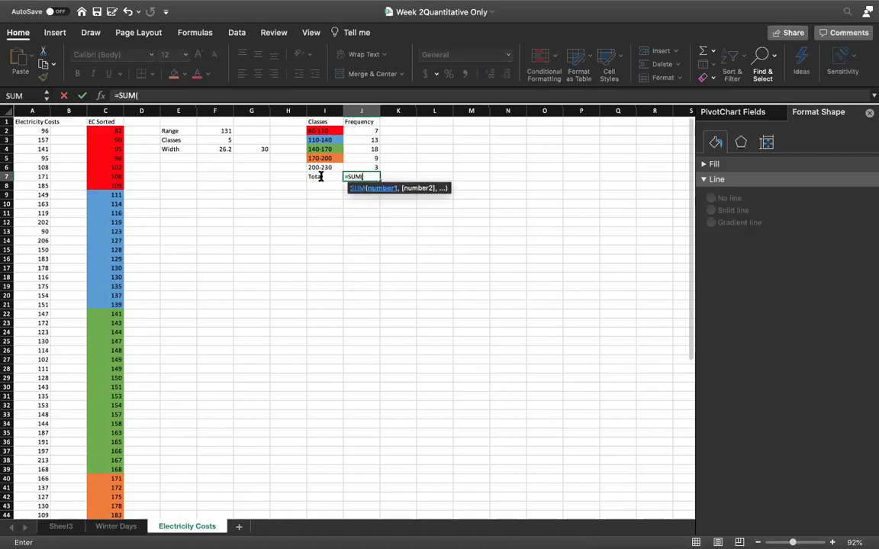
{"action": "left_click_drag", "start_coordinate": [354, 132], "coordinate": [354, 170]}
{"action": "key", "text": "Return"}
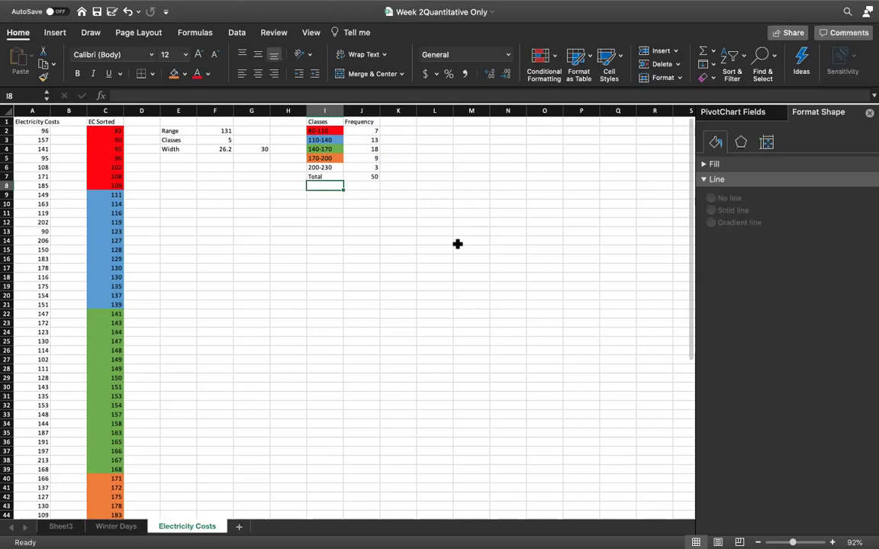
Add a Midpoint heading in K1 and calculate the 80-110 class midpoint in K2 with =(80+110)/2.
{"action": "left_click", "coordinate": [400, 120]}
{"action": "type", "text": "idpoint"}
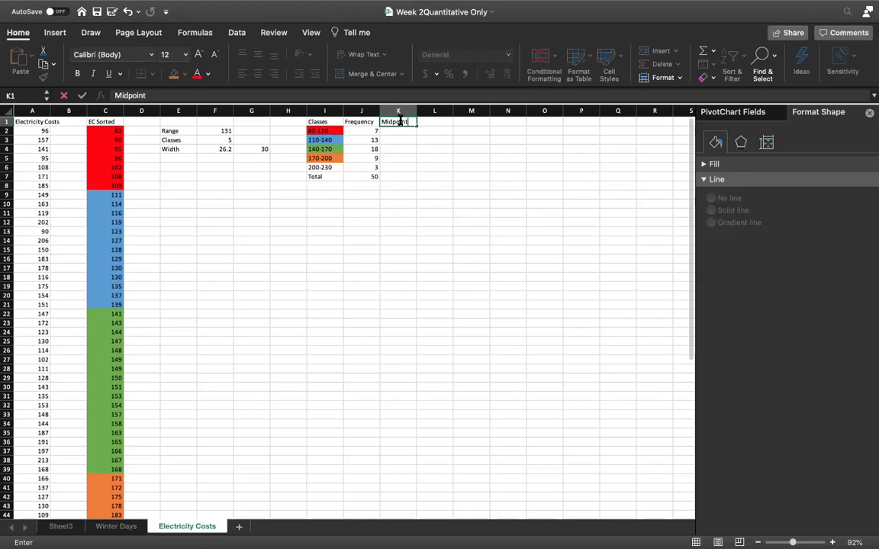
{"action": "key", "text": "Return"}
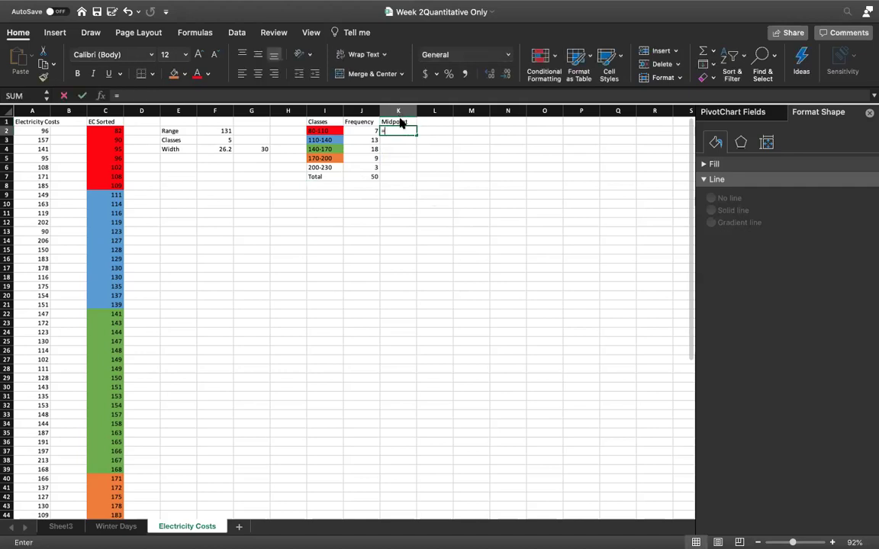
{"action": "type", "text": "=80"}
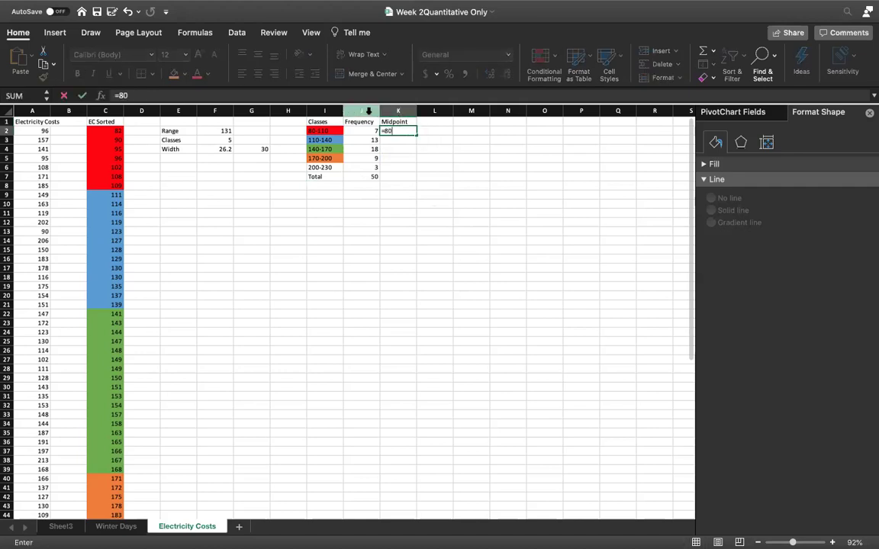
{"action": "key", "text": "BackSpace"}
{"action": "key", "text": "BackSpace"}
{"action": "type", "text": "(80+110)/2"}
{"action": "key", "text": "Return"}
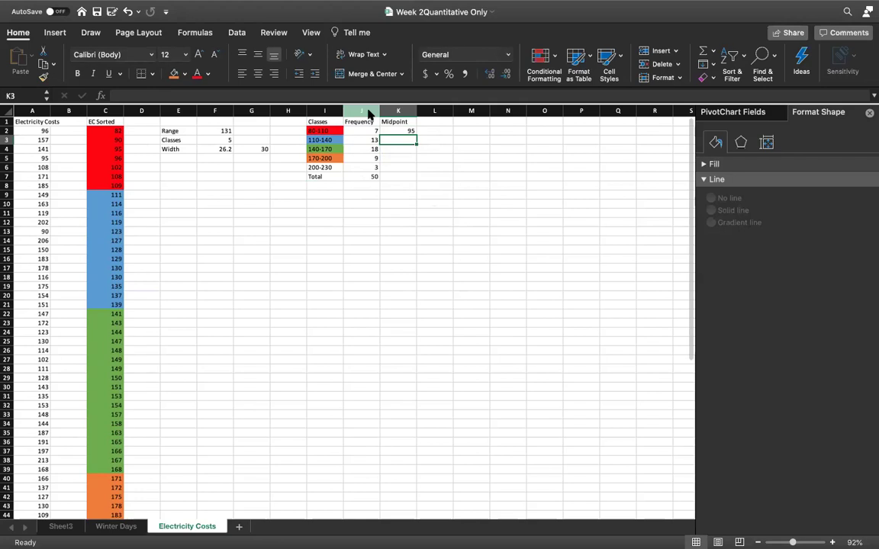
Enter the remaining class midpoints 125, 155, 185 and 215 in K3:K6.
{"action": "type", "text": "125"}
{"action": "key", "text": "Return"}
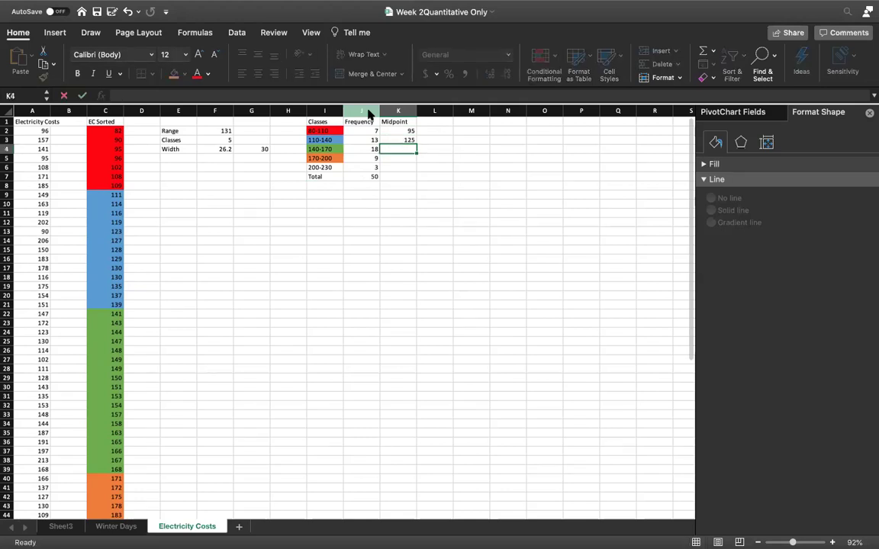
{"action": "type", "text": "155"}
{"action": "key", "text": "Return"}
{"action": "type", "text": "1"}
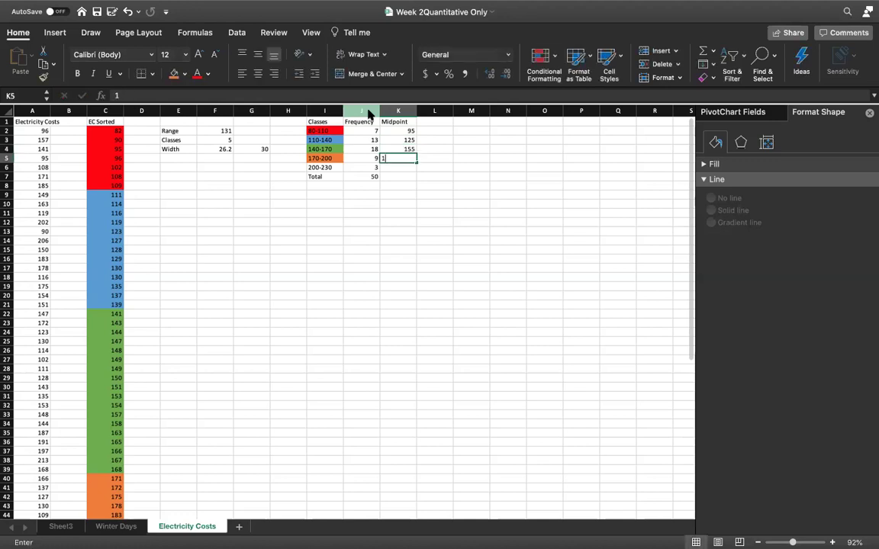
{"action": "type", "text": "85"}
{"action": "key", "text": "Return"}
{"action": "type", "text": "215"}
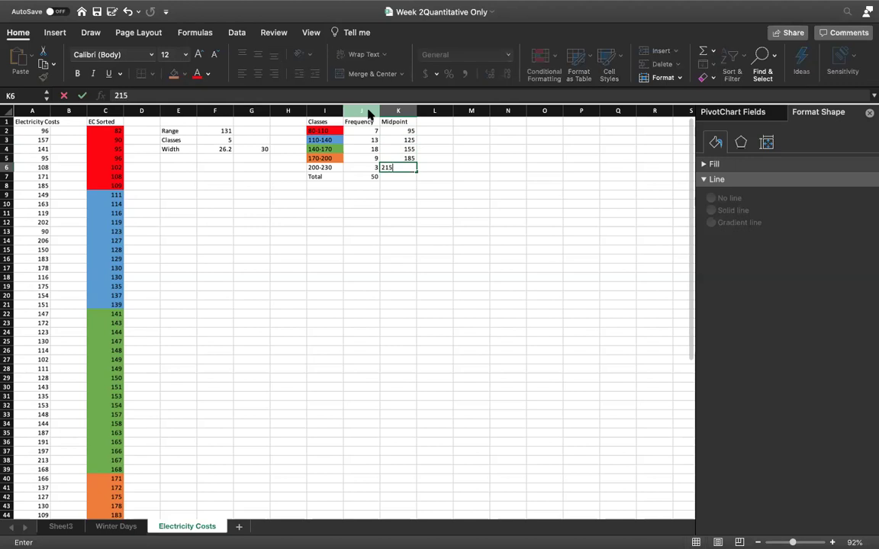
{"action": "key", "text": "Return"}
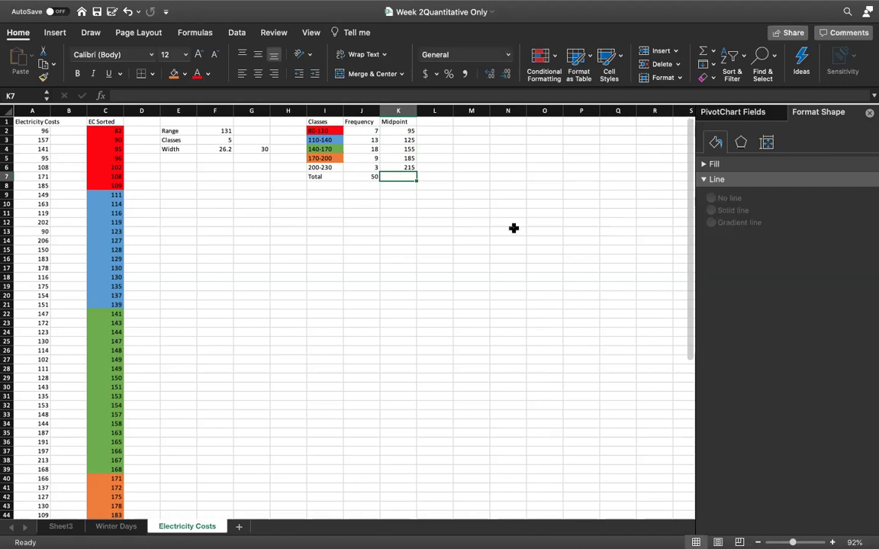
Add a Percentage heading in L1 and calculate the 80-110 class share in L2 with =7/50.
{"action": "left_click", "coordinate": [438, 125]}
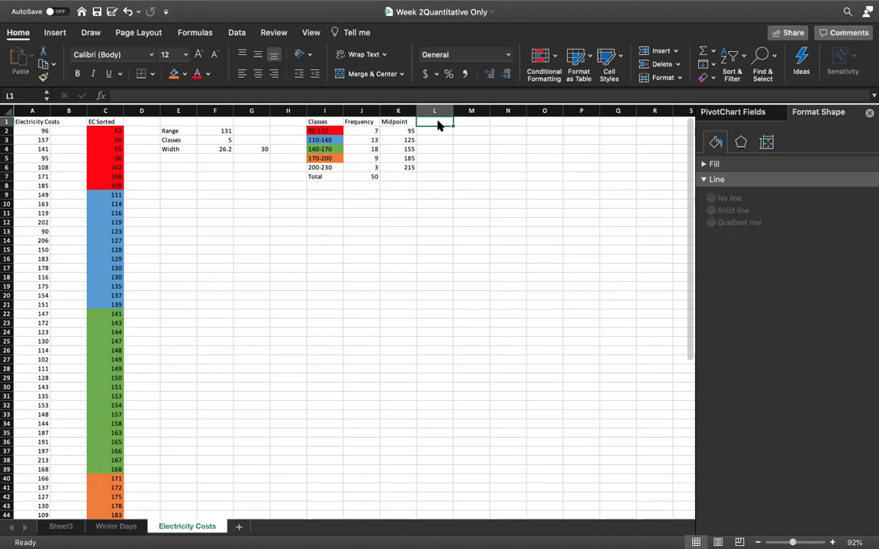
{"action": "type", "text": "Percentage"}
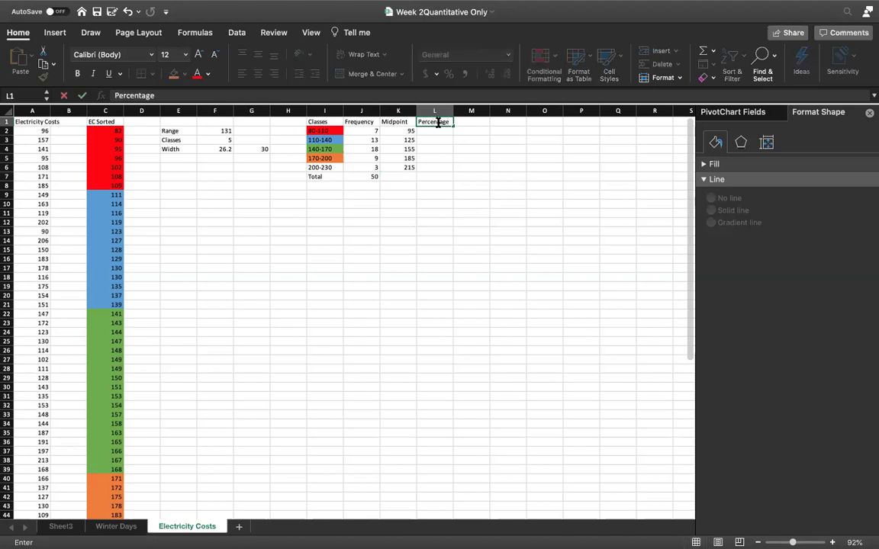
{"action": "key", "text": "Return"}
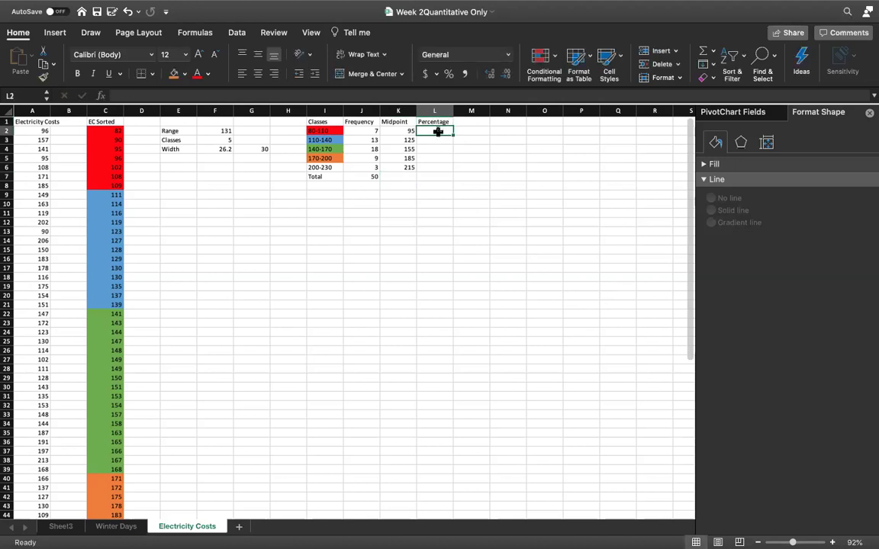
{"action": "type", "text": "=7/"}
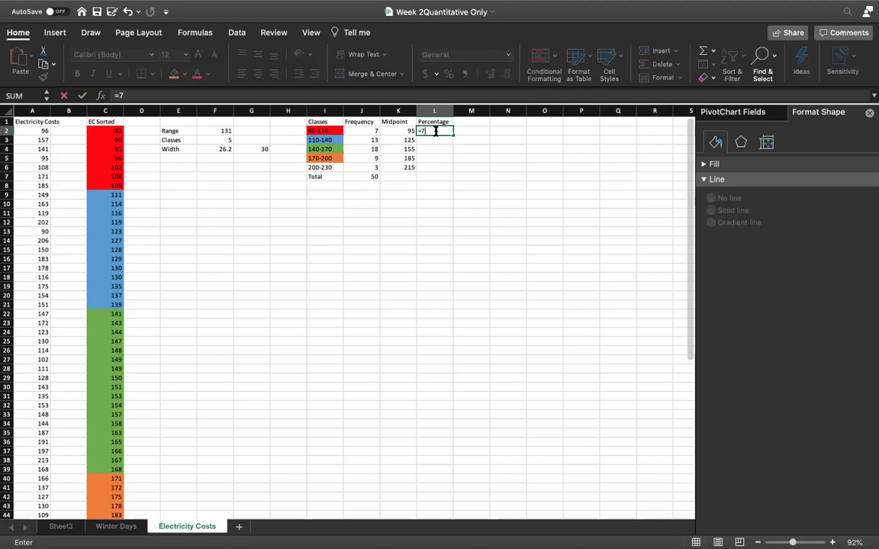
{"action": "type", "text": "50"}
{"action": "left_click", "coordinate": [435, 131]}
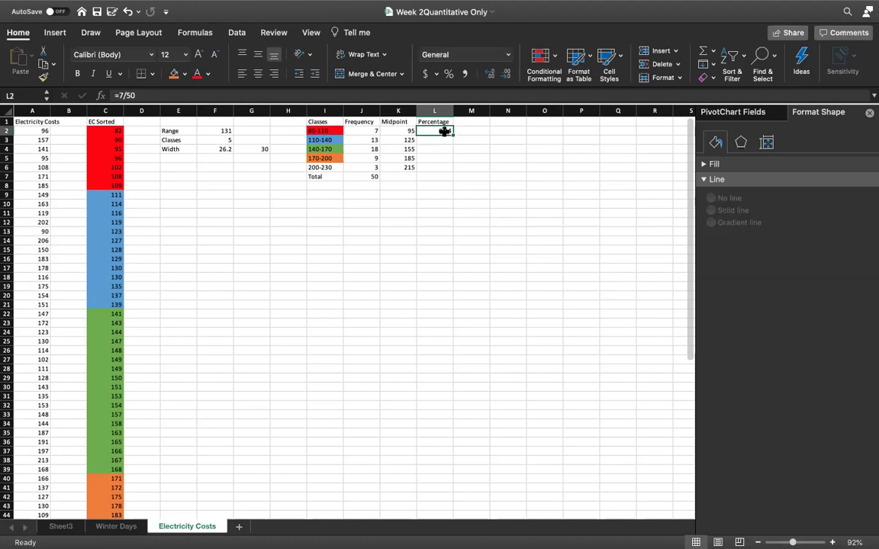
{"action": "double_click", "coordinate": [444, 131]}
{"action": "key", "text": "Escape"}
Calculate the 110-140 class percentage in L3 with =J3/50 and fill the formula down to L6.
{"action": "left_click", "coordinate": [450, 140]}
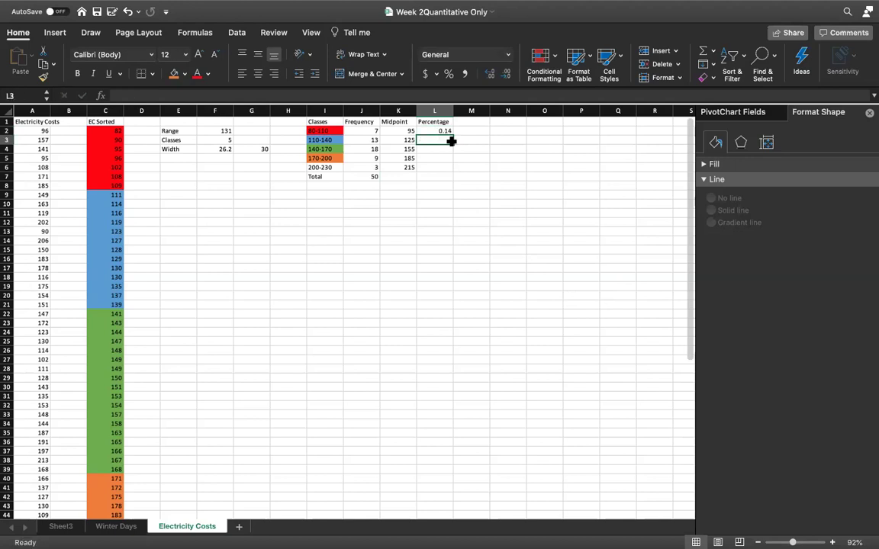
{"action": "type", "text": "="}
{"action": "left_click", "coordinate": [374, 141]}
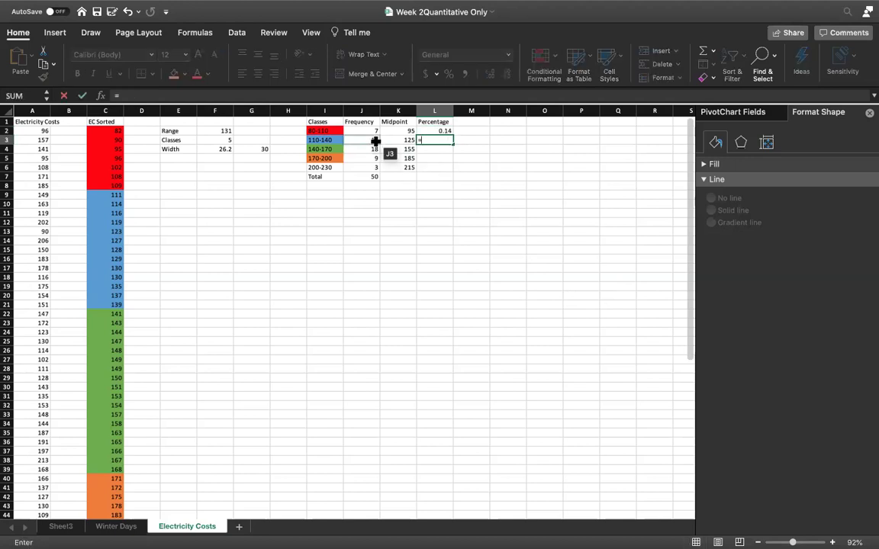
{"action": "type", "text": "/2"}
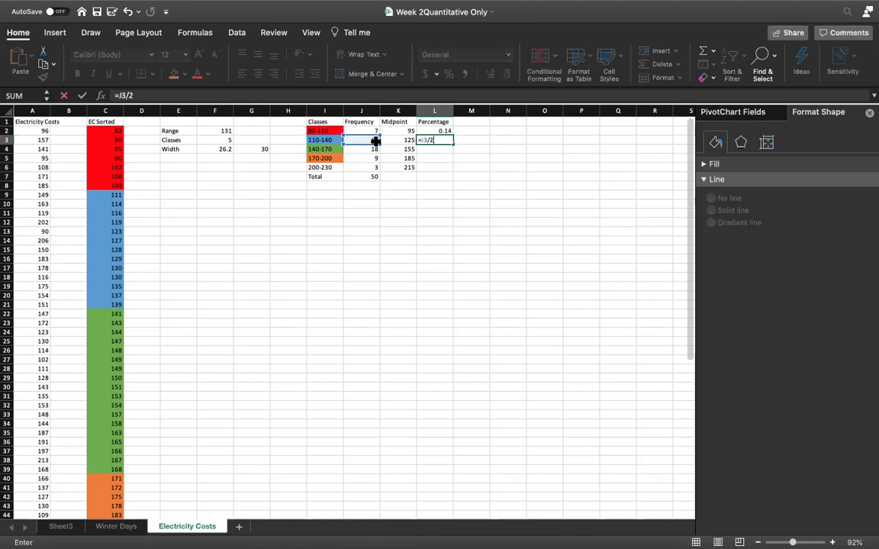
{"action": "key", "text": "BackSpace"}
{"action": "type", "text": "50"}
{"action": "key", "text": "Return"}
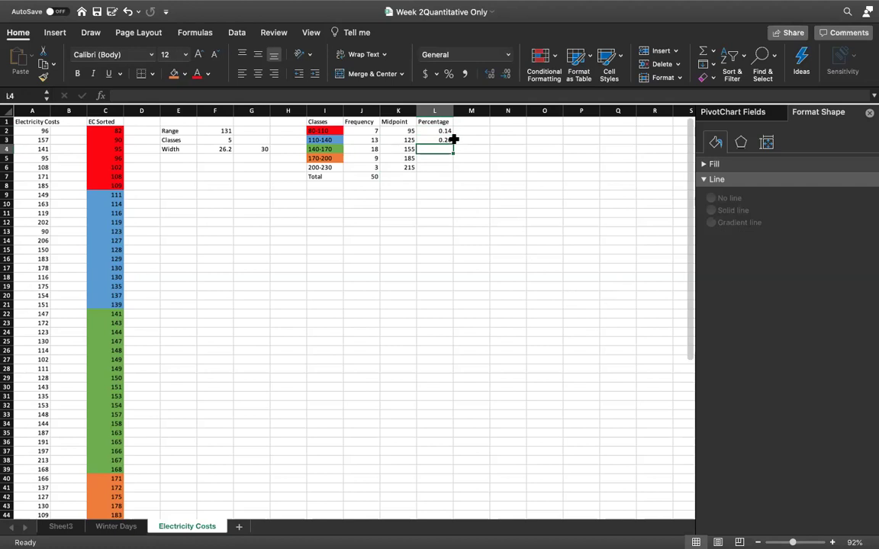
{"action": "left_click", "coordinate": [448, 140]}
{"action": "left_click_drag", "start_coordinate": [453, 144], "coordinate": [453, 169]}
{"action": "left_click", "coordinate": [476, 166]}
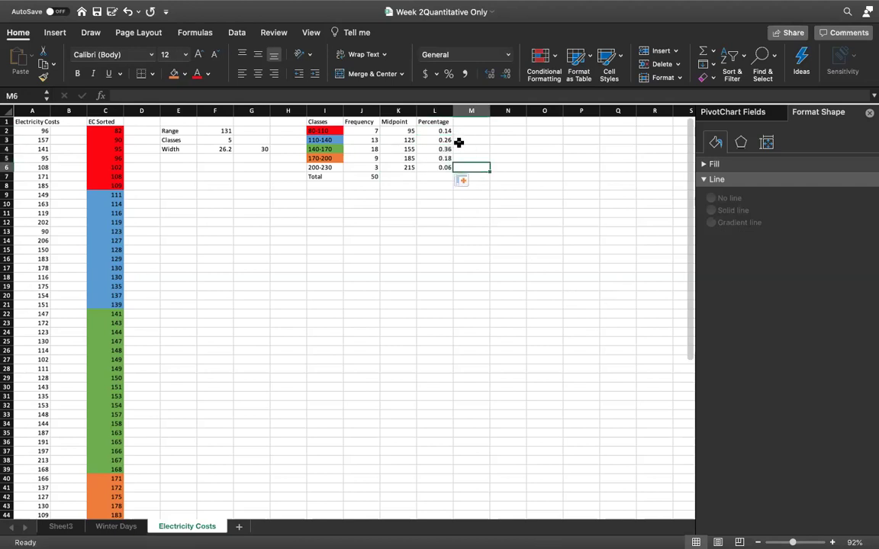
Total the class percentages in L7 with =SUM(L2:L6).
{"action": "left_click", "coordinate": [432, 176]}
{"action": "type", "text": "="}
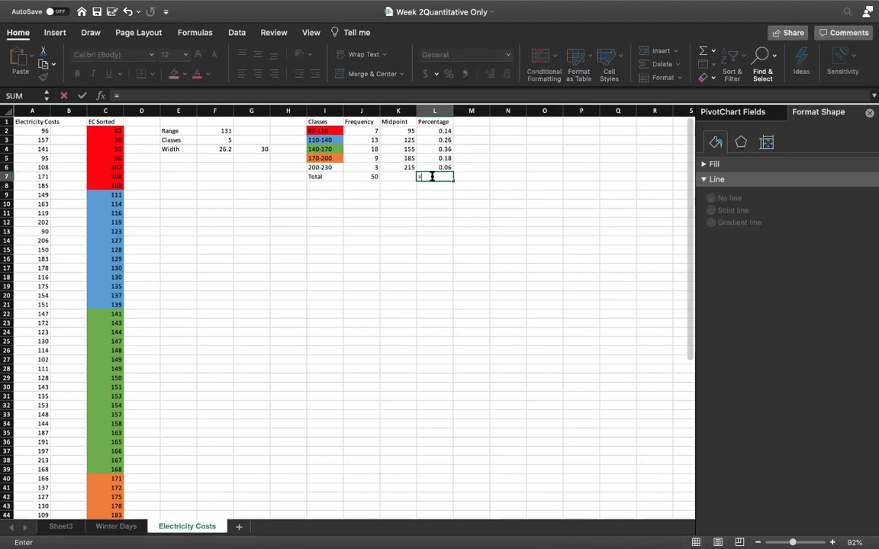
{"action": "type", "text": "sum("}
{"action": "left_click", "coordinate": [439, 132]}
{"action": "left_click_drag", "start_coordinate": [440, 150], "coordinate": [443, 169]}
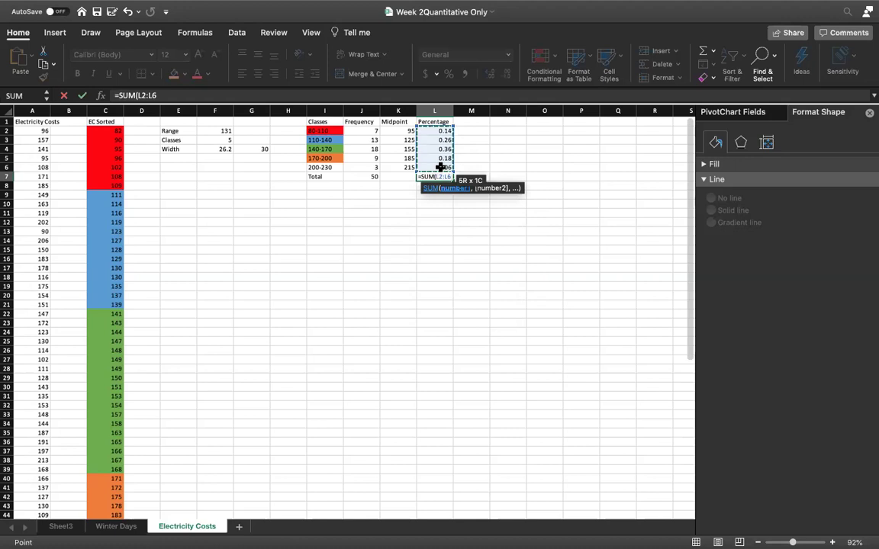
{"action": "key", "text": "Return"}
{"action": "left_click", "coordinate": [433, 297]}
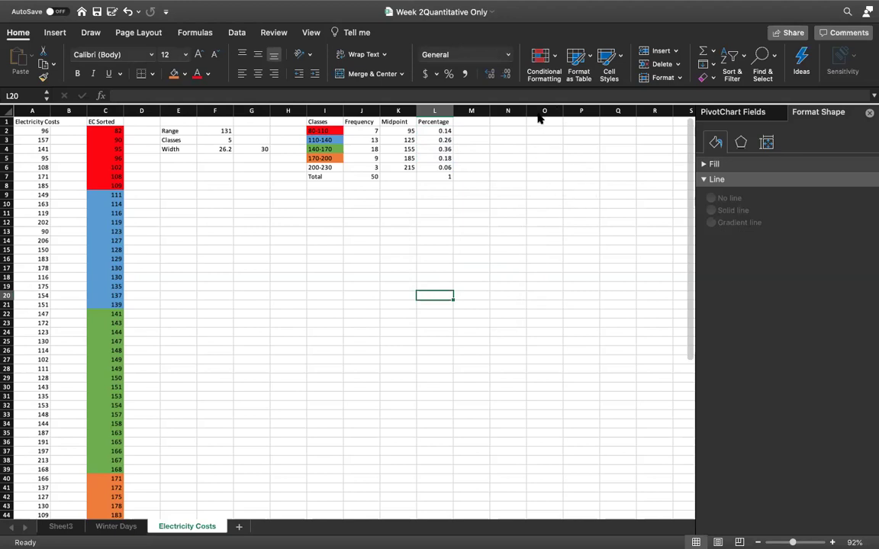
Add a Cumulative Percentage heading in M1 and set the first cumulative value in M2 with =L2.
{"action": "left_click", "coordinate": [472, 123]}
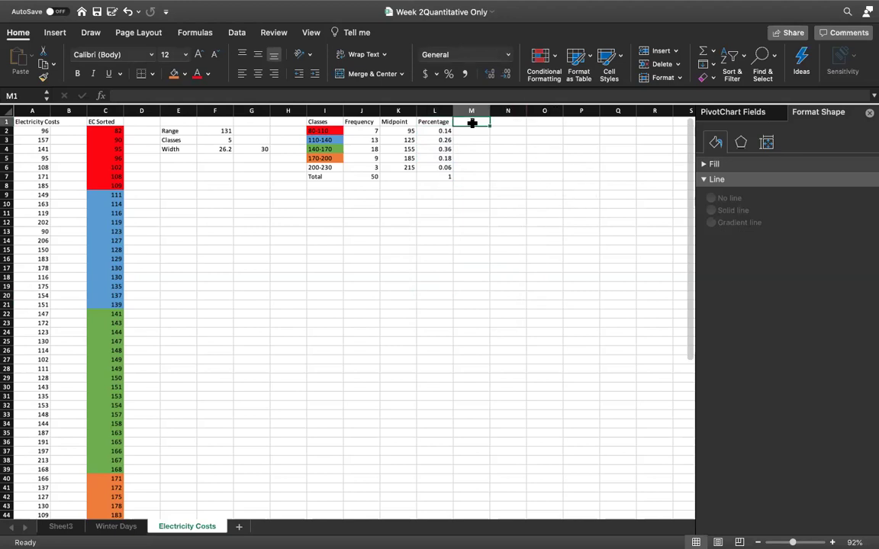
{"action": "type", "text": "Cu"}
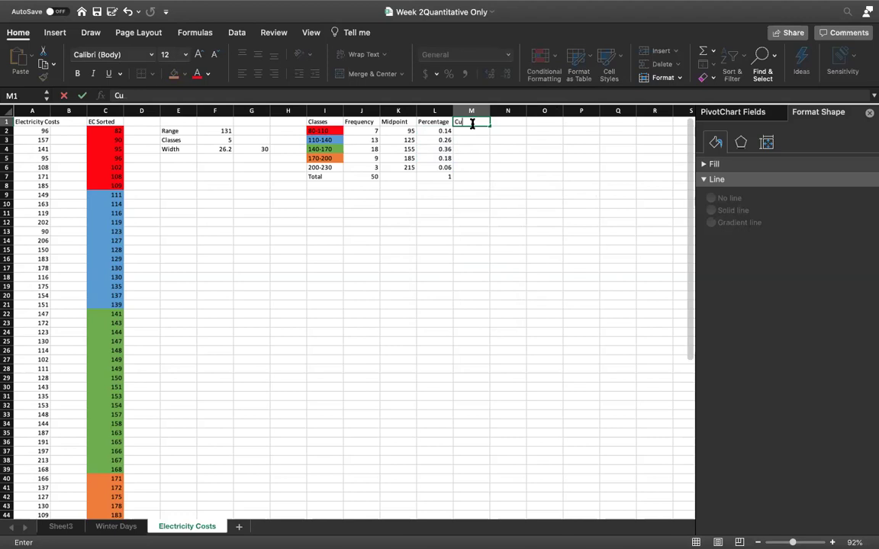
{"action": "type", "text": "mulative Percentage"}
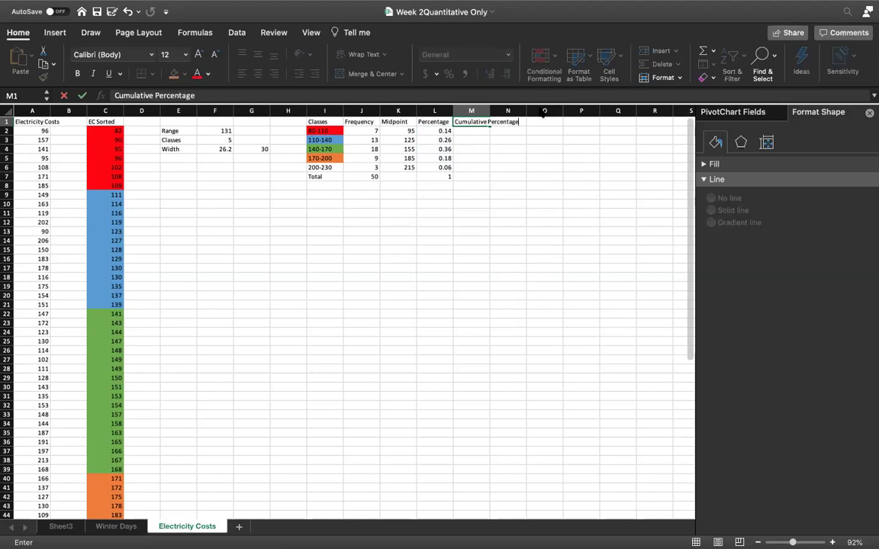
{"action": "key", "text": "Return"}
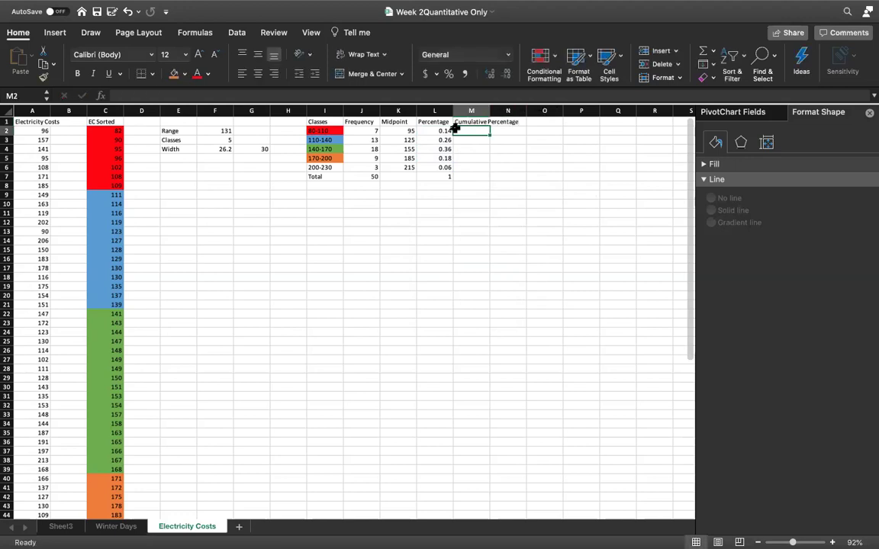
{"action": "type", "text": "="}
{"action": "left_click", "coordinate": [438, 131]}
{"action": "key", "text": "Return"}
Calculate the 110-140 cumulative percentage in M3 with =M2+L3 and fill the formula down to M6.
{"action": "type", "text": "="}
{"action": "left_click", "coordinate": [442, 140]}
{"action": "left_click", "coordinate": [473, 131]}
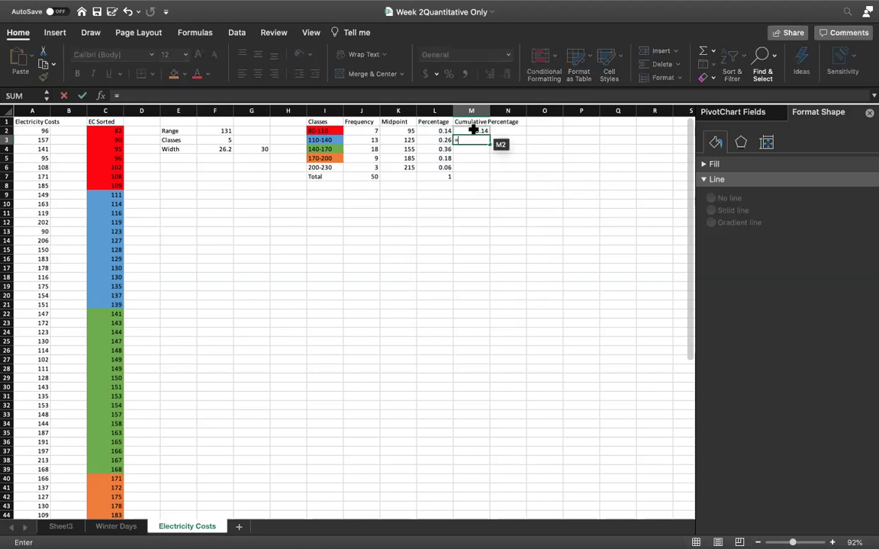
{"action": "type", "text": "+"}
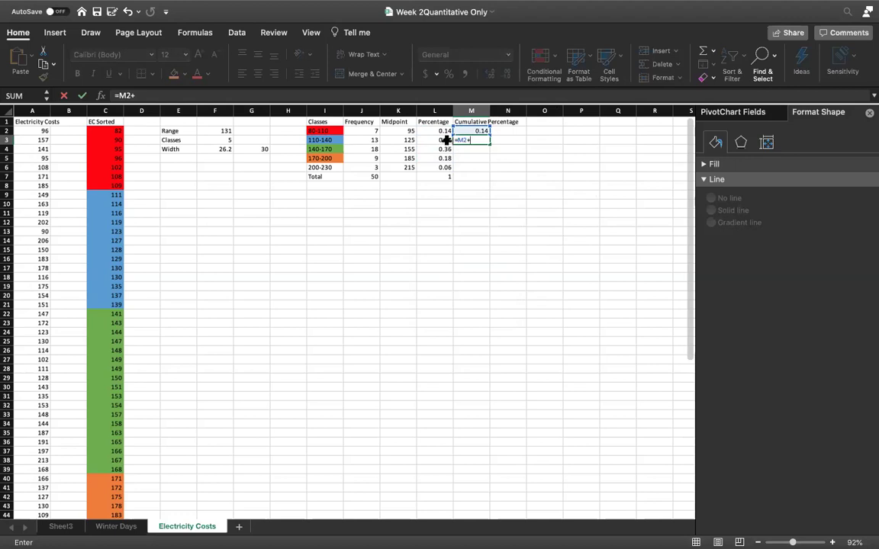
{"action": "left_click", "coordinate": [443, 141]}
{"action": "key", "text": "Return"}
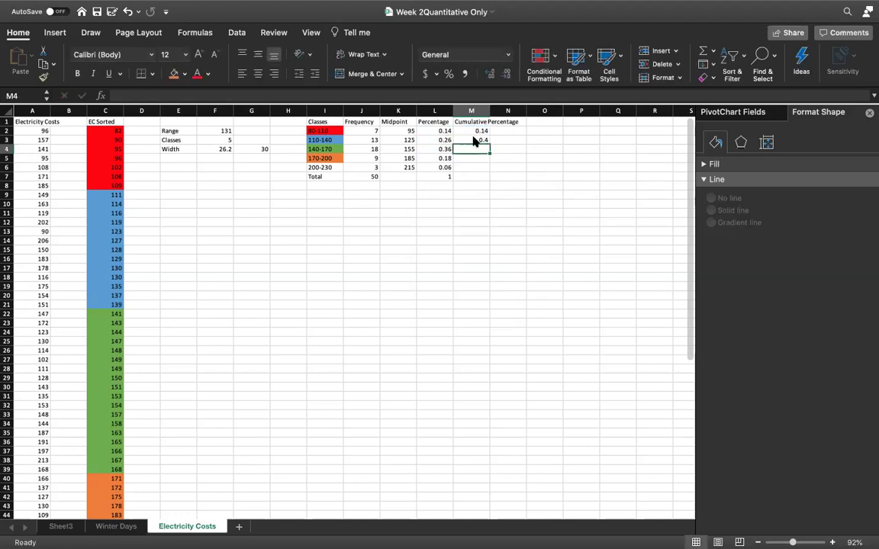
{"action": "left_click", "coordinate": [486, 142]}
{"action": "left_click_drag", "start_coordinate": [488, 144], "coordinate": [487, 170]}
{"action": "left_click", "coordinate": [439, 241]}
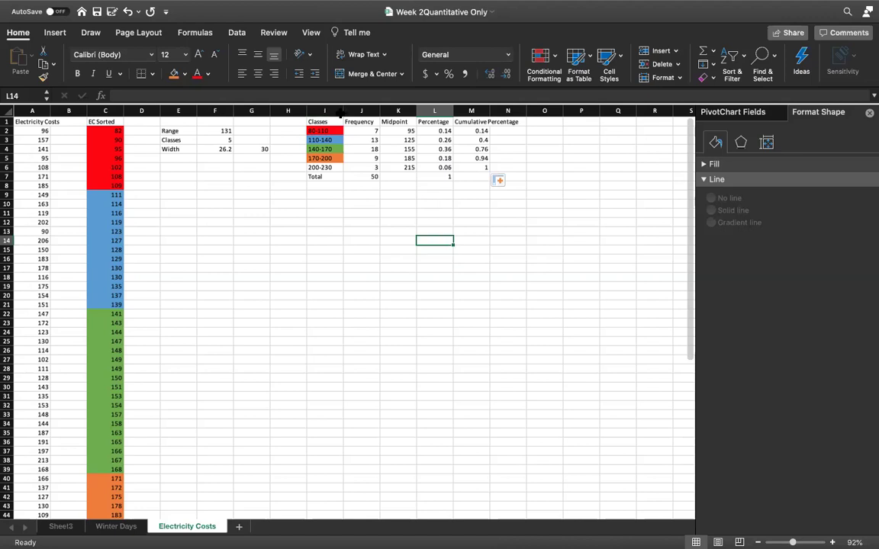
{"action": "left_click", "coordinate": [329, 110]}
{"action": "left_click_drag", "start_coordinate": [326, 121], "coordinate": [323, 165]}
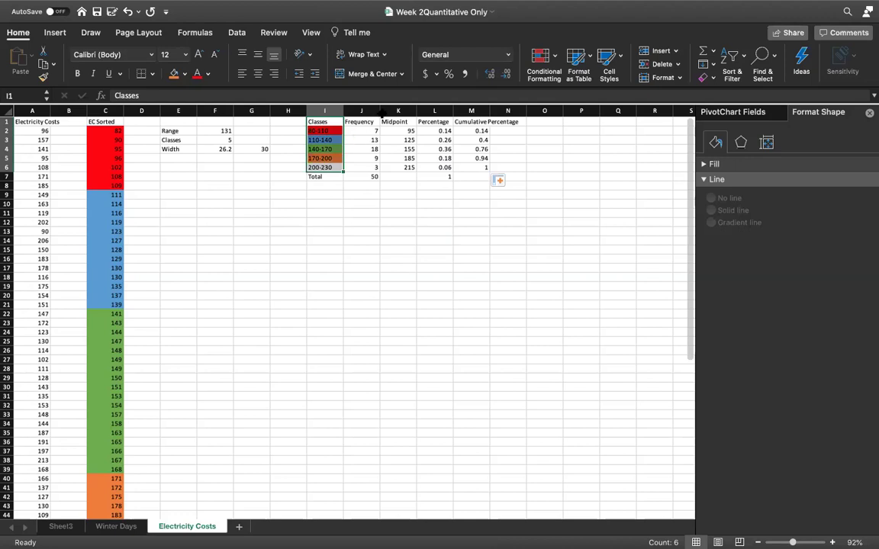
{"action": "left_click", "coordinate": [432, 122], "text": "super"}
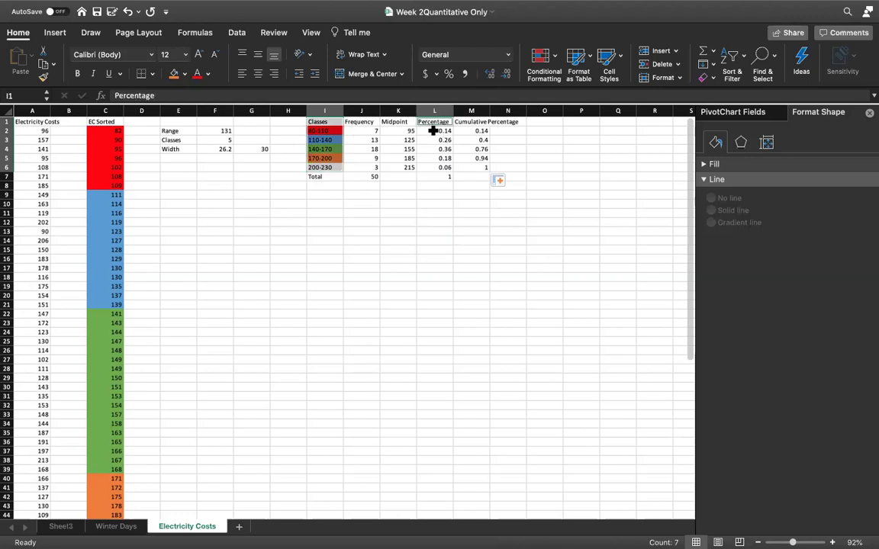
{"action": "left_click_drag", "start_coordinate": [433, 130], "coordinate": [434, 165]}
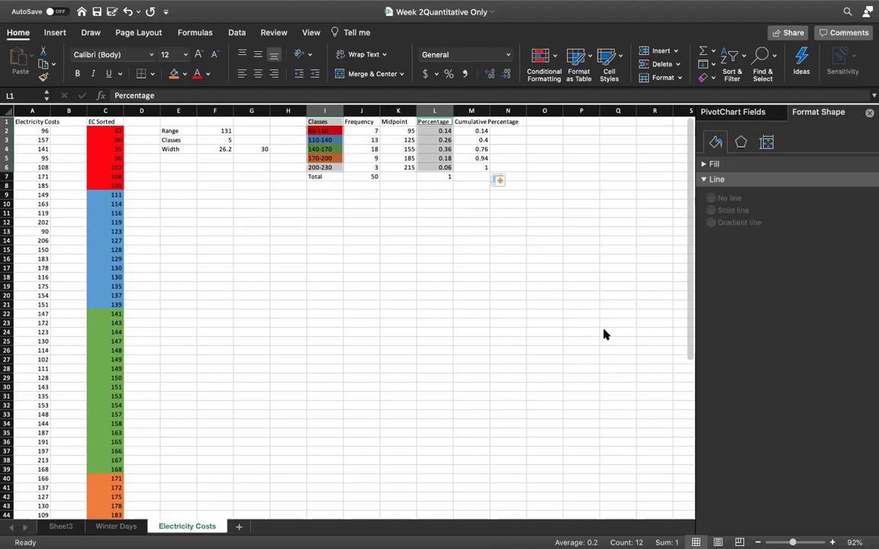
{"action": "left_click", "coordinate": [384, 260]}
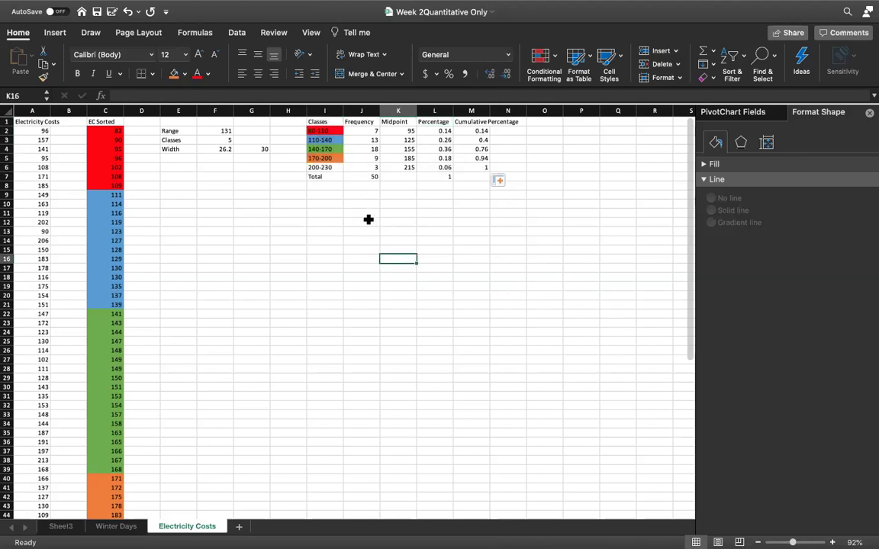
Insert a recommended clustered column chart of the Percentage column by class, using I1:I6 and L1:L6 without the totals.
{"action": "left_click_drag", "start_coordinate": [321, 122], "coordinate": [328, 168]}
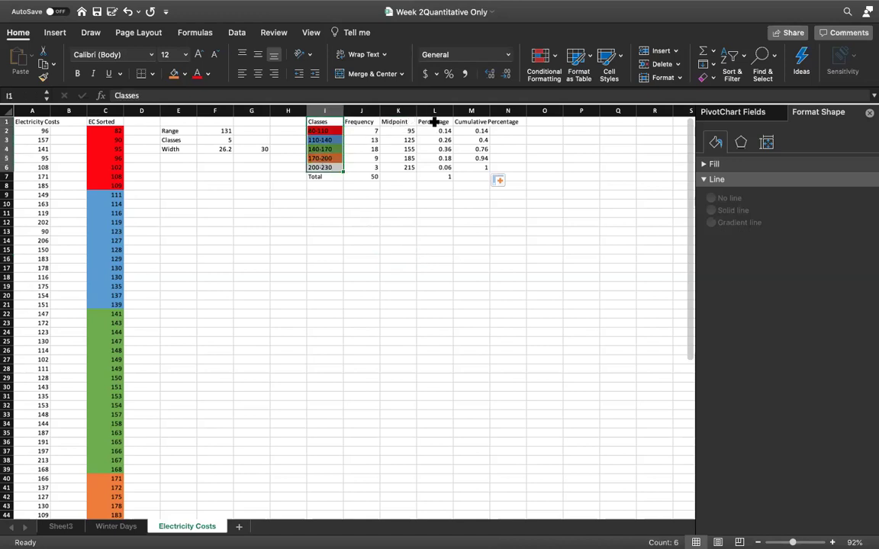
{"action": "left_click_drag", "start_coordinate": [431, 124], "coordinate": [438, 166]}
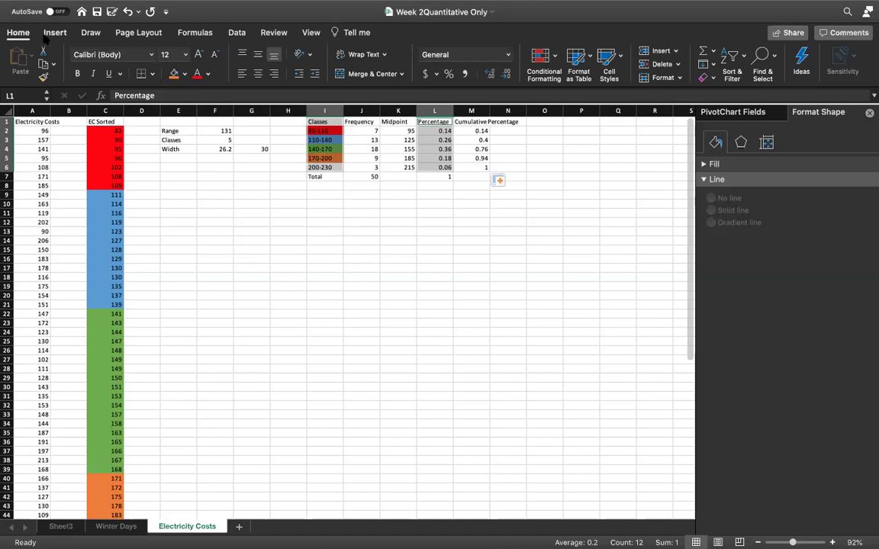
{"action": "left_click", "coordinate": [53, 33]}
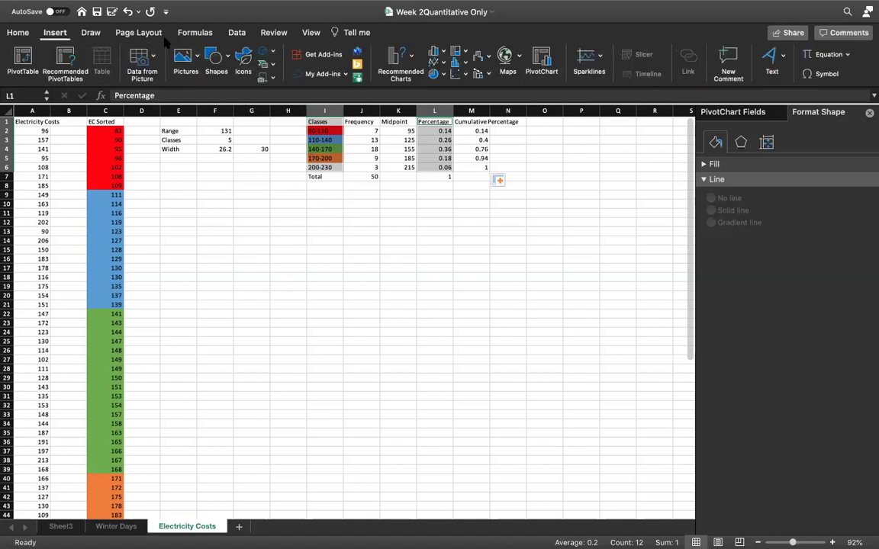
{"action": "left_click", "coordinate": [409, 69]}
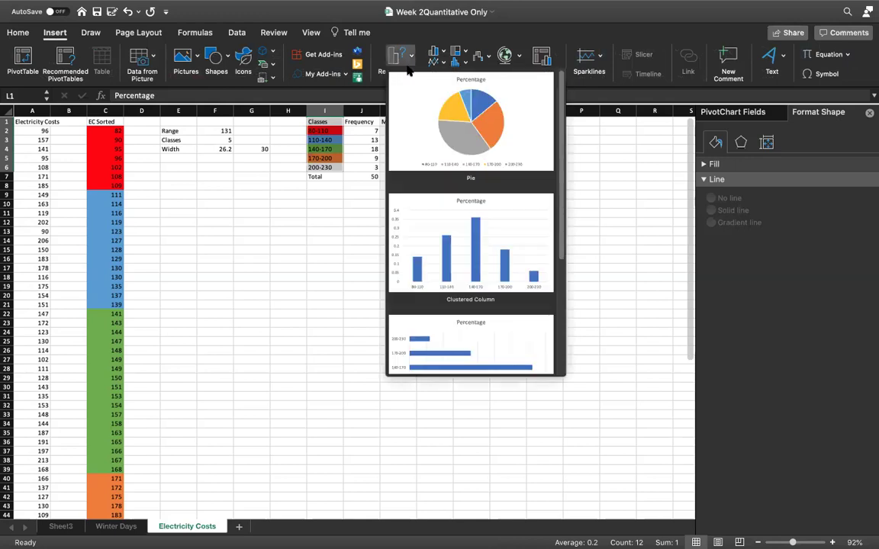
{"action": "left_click", "coordinate": [425, 238]}
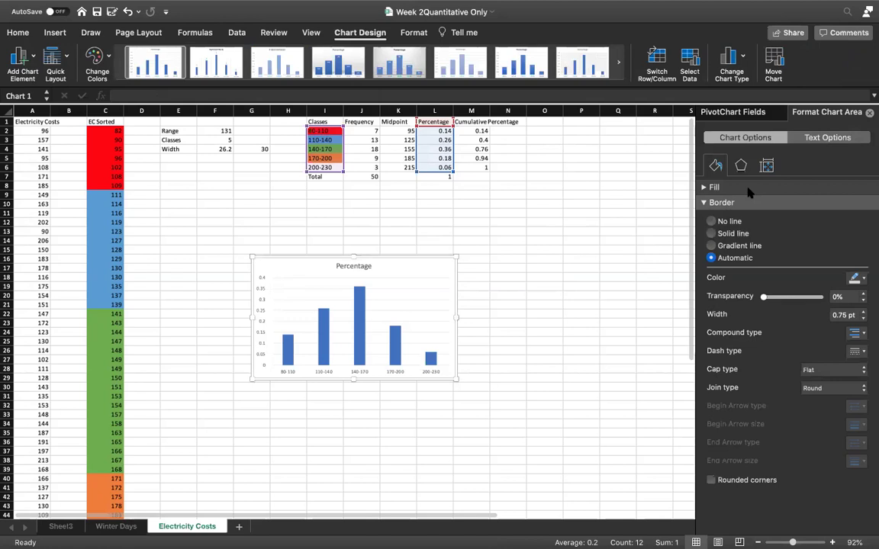
Set the gap width of the Percentage chart's columns to 0% so the bars touch like a histogram.
{"action": "right_click", "coordinate": [359, 311]}
{"action": "key", "text": "Escape"}
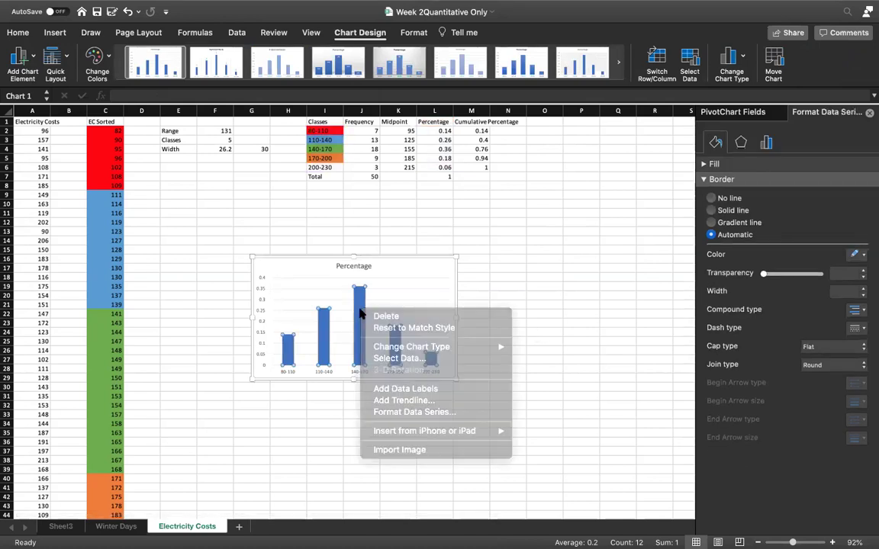
{"action": "left_click", "coordinate": [813, 159]}
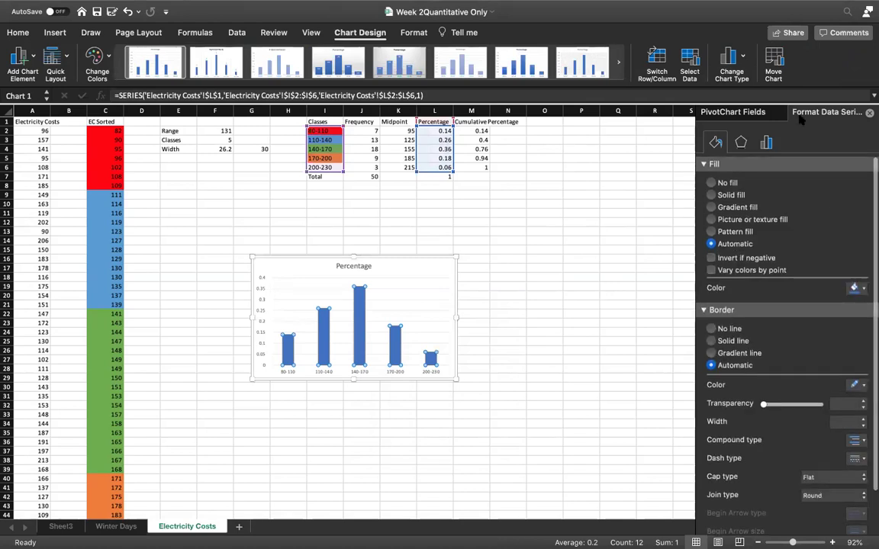
{"action": "left_click", "coordinate": [767, 143]}
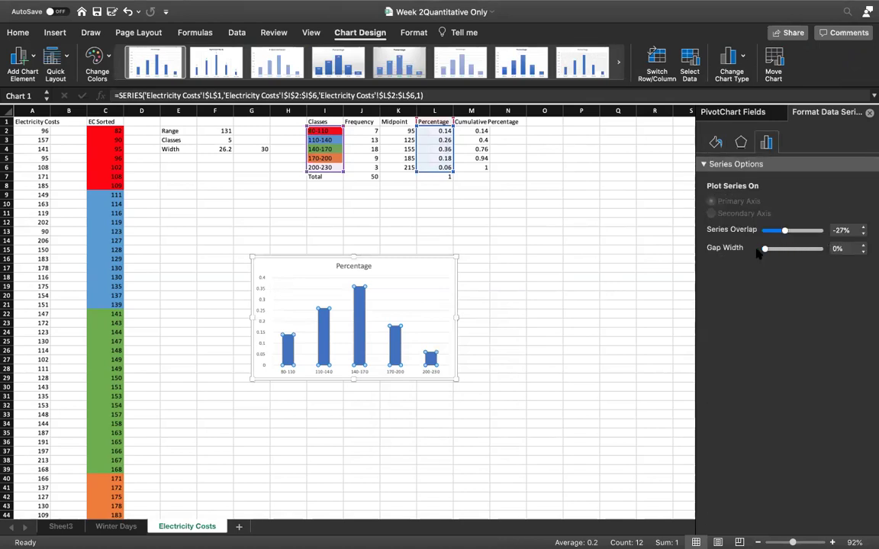
Give the histogram bars a solid black fill.
{"action": "left_click", "coordinate": [716, 144]}
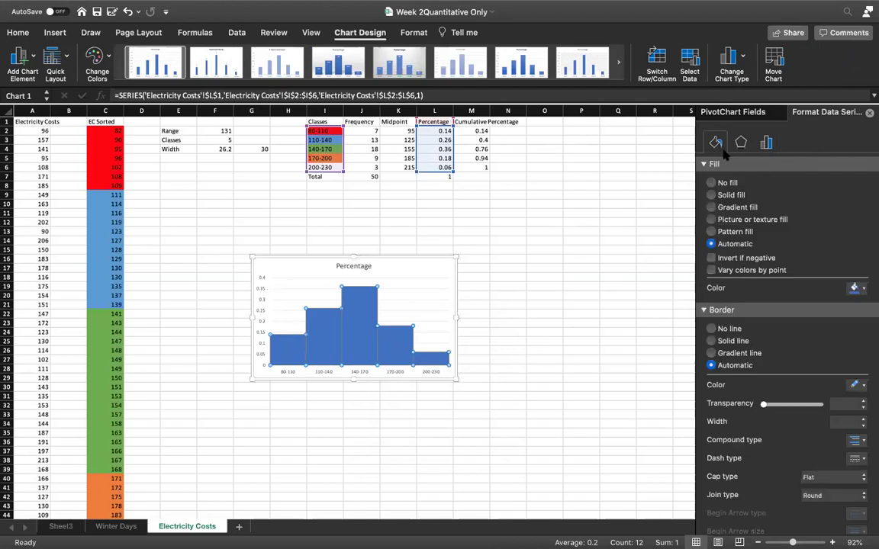
{"action": "left_click", "coordinate": [714, 195]}
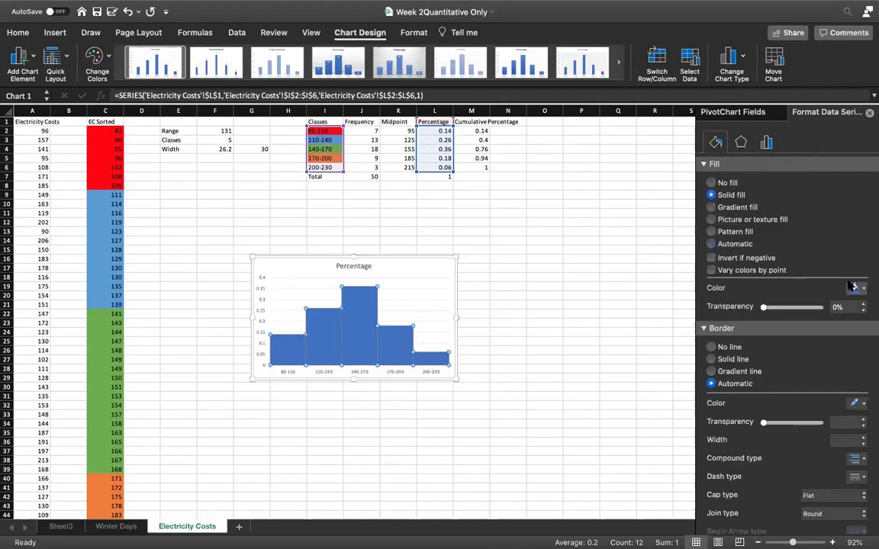
{"action": "left_click", "coordinate": [856, 287]}
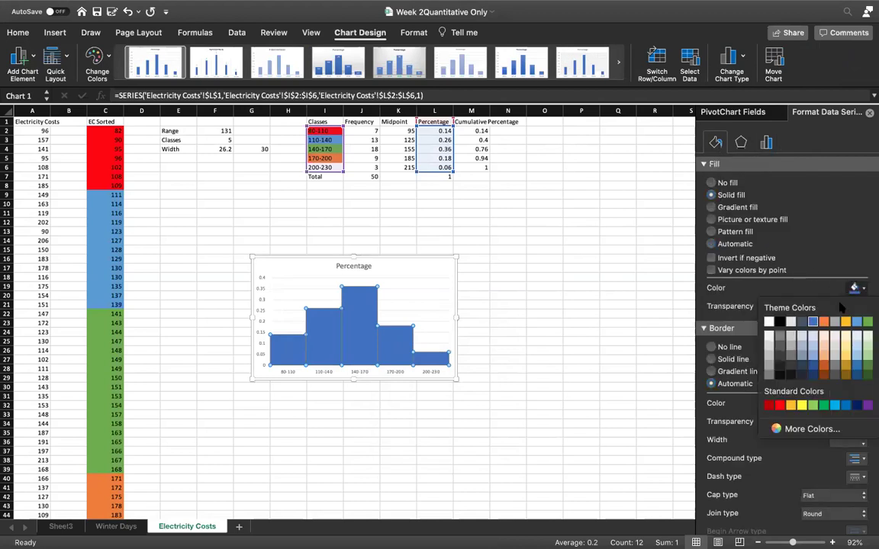
{"action": "left_click", "coordinate": [780, 322]}
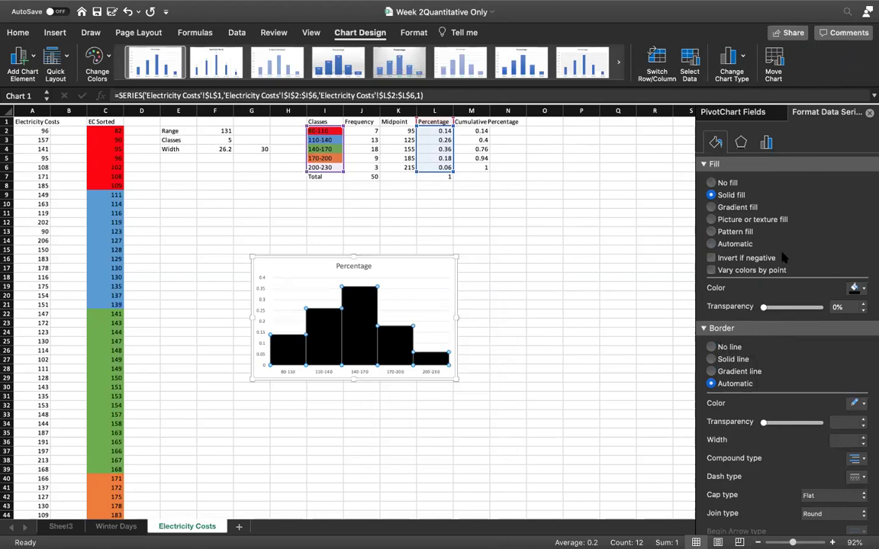
Give the histogram bars a solid light-coloured border with a width of 2 pt.
{"action": "left_click", "coordinate": [712, 347]}
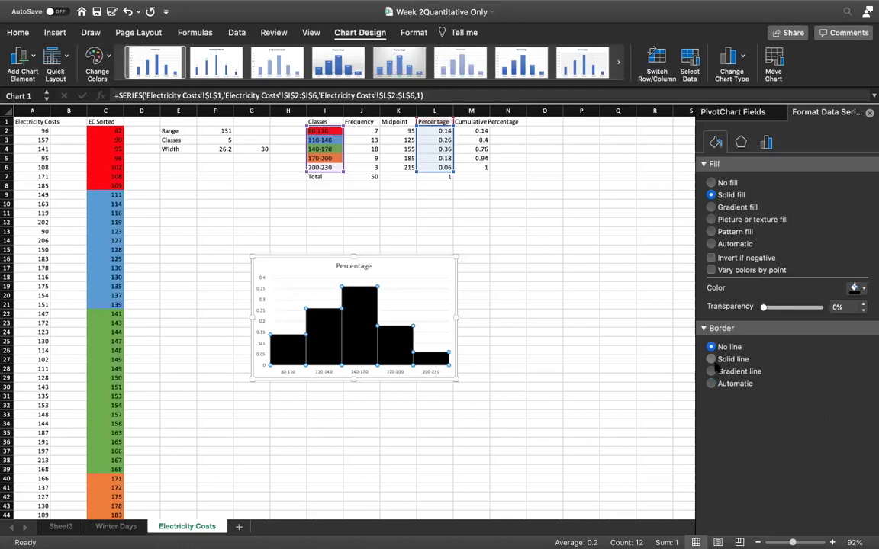
{"action": "left_click", "coordinate": [717, 359]}
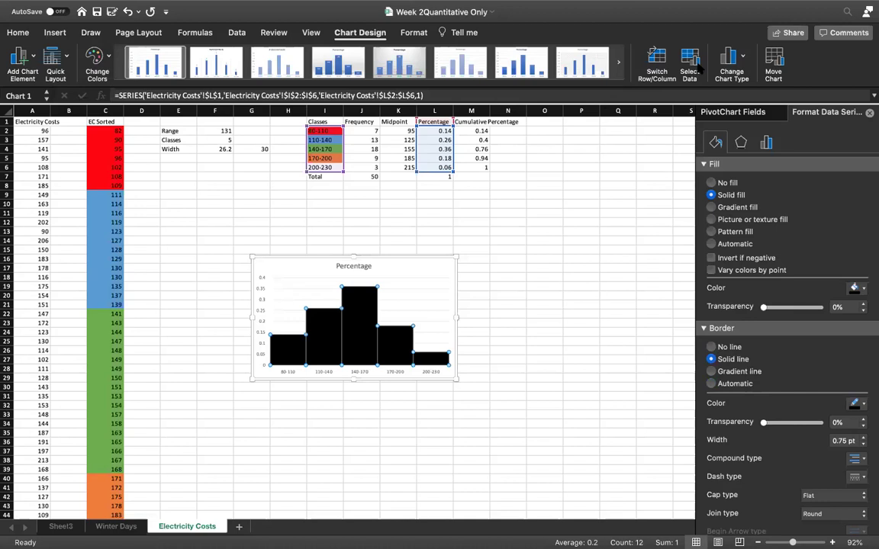
{"action": "left_click", "coordinate": [854, 403]}
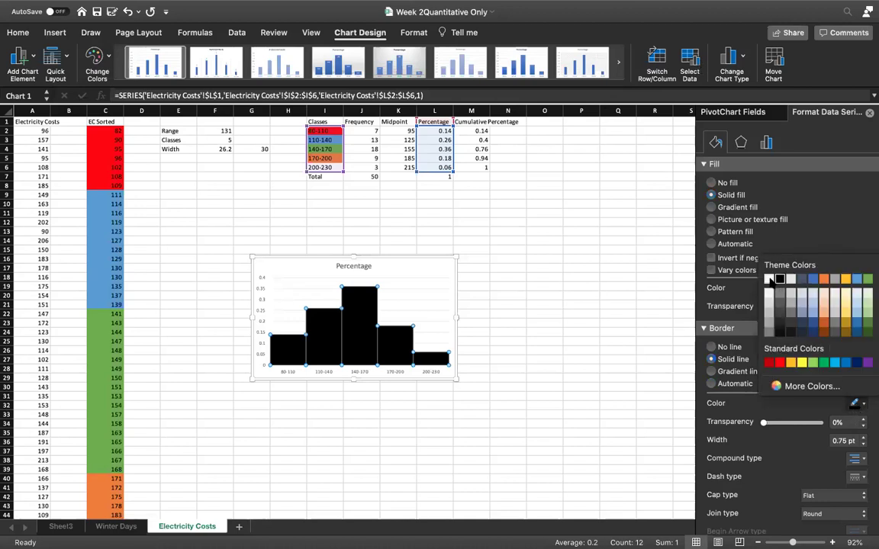
{"action": "left_click", "coordinate": [786, 293]}
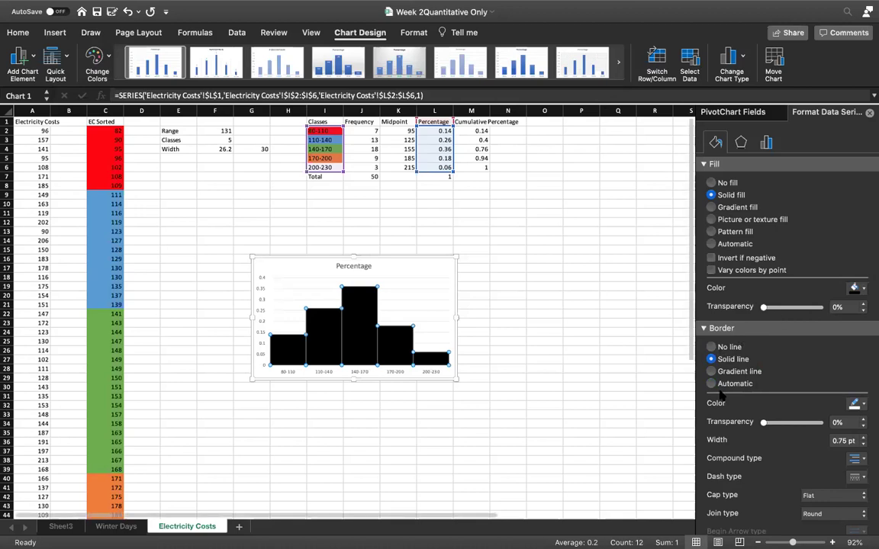
{"action": "left_click", "coordinate": [864, 438]}
{"action": "left_click", "coordinate": [864, 439]}
{"action": "left_click", "coordinate": [864, 438]}
{"action": "left_click", "coordinate": [864, 439]}
{"action": "left_click", "coordinate": [864, 438]}
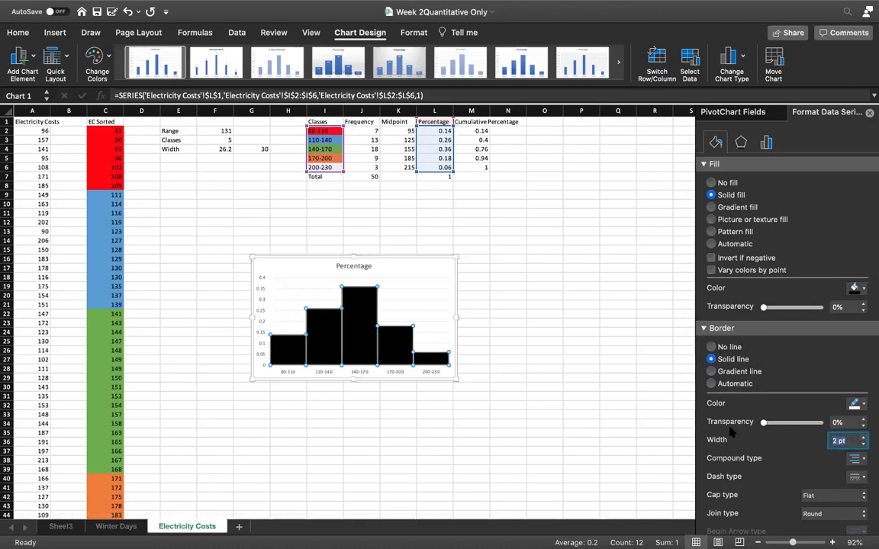
{"action": "left_click", "coordinate": [614, 423]}
{"action": "left_click", "coordinate": [303, 223]}
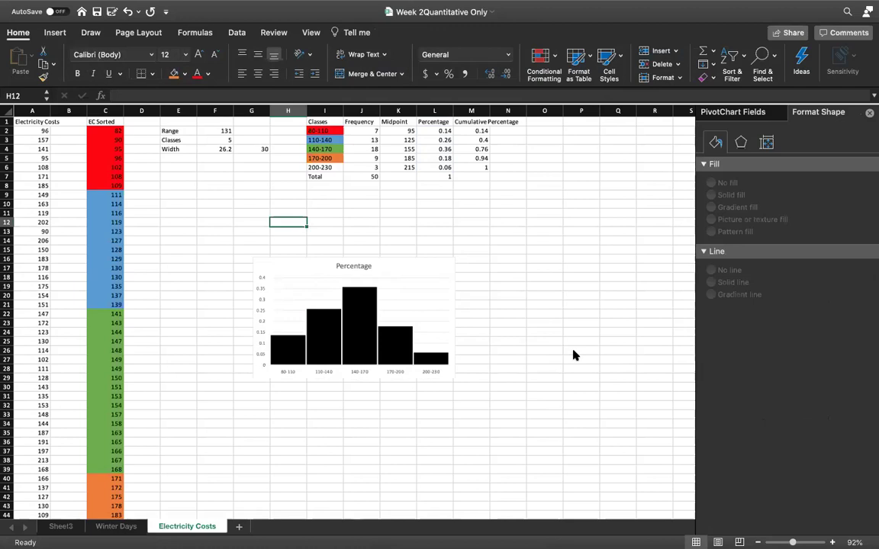
Change the border colour of the histogram bars to the standard red.
{"action": "left_click", "coordinate": [360, 330]}
{"action": "right_click", "coordinate": [360, 329]}
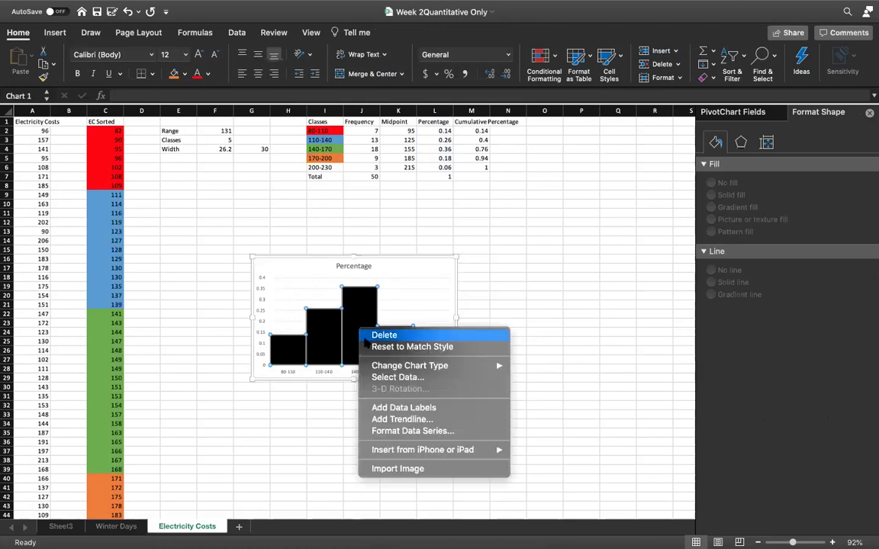
{"action": "left_click", "coordinate": [392, 432]}
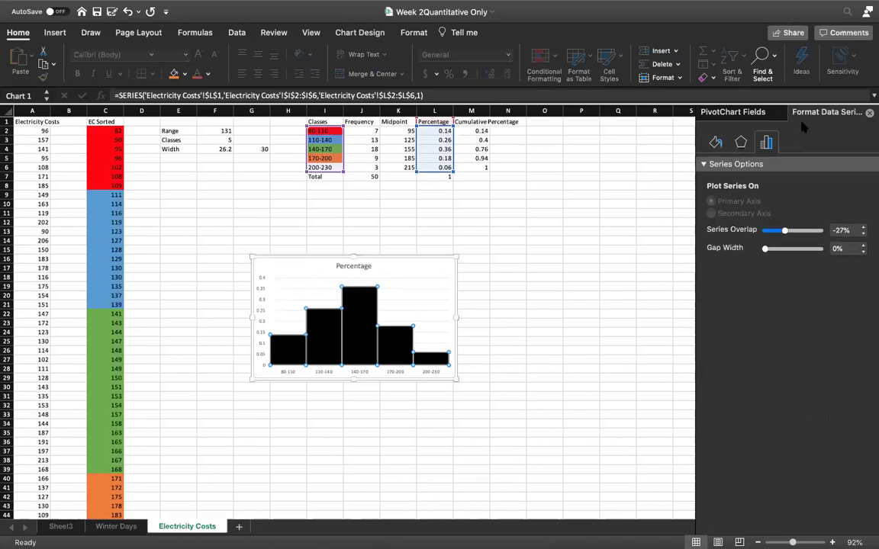
{"action": "left_click", "coordinate": [715, 142]}
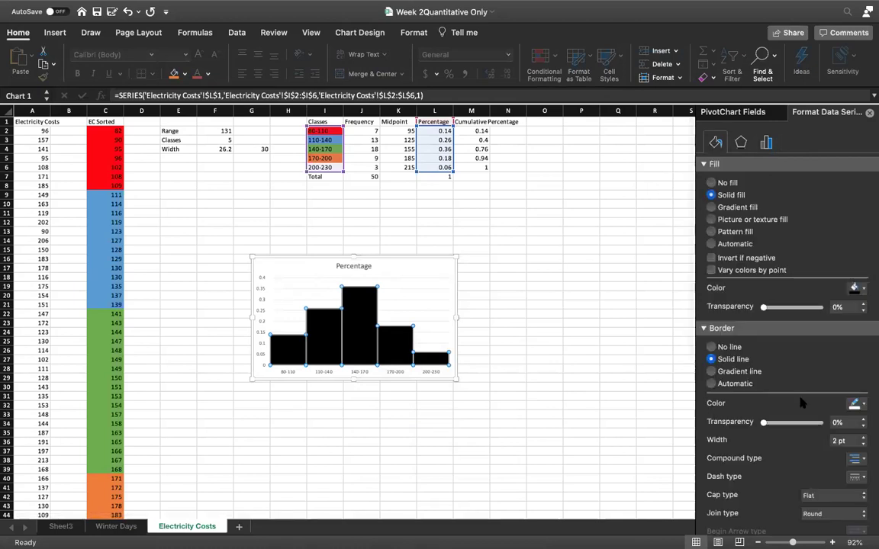
{"action": "left_click", "coordinate": [856, 403]}
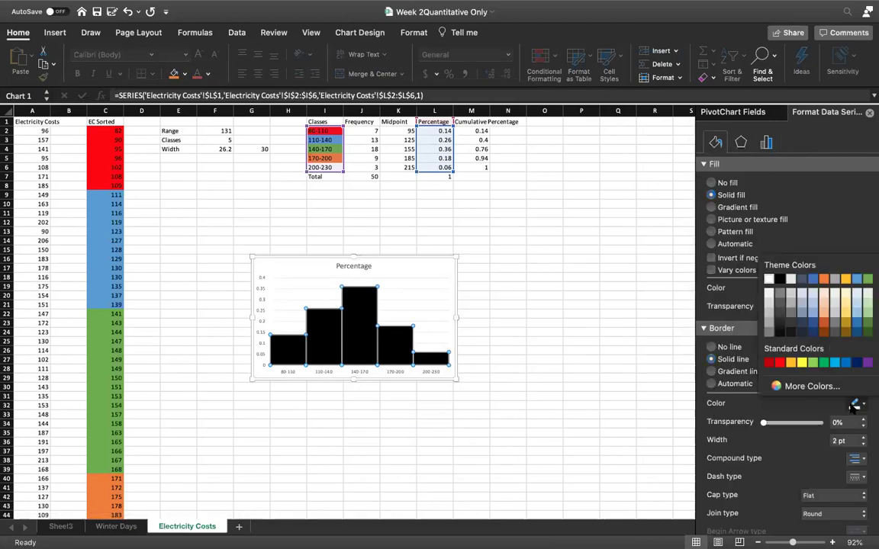
{"action": "left_click", "coordinate": [779, 363]}
{"action": "left_click", "coordinate": [496, 433]}
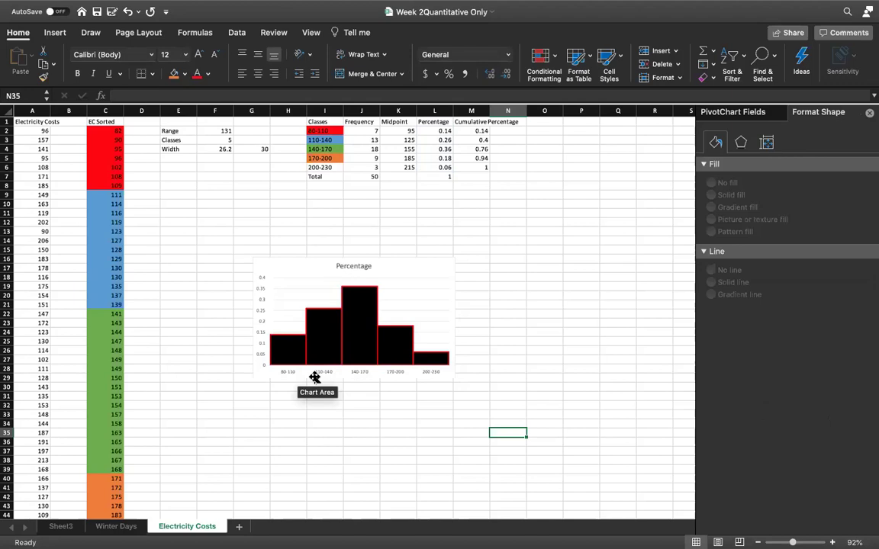
Move the Percentage histogram up and toward the sorted data column, starting around row 10 below the Range, Classes and Width values.
{"action": "left_click_drag", "start_coordinate": [315, 378], "coordinate": [202, 214]}
{"action": "left_click", "coordinate": [216, 327]}
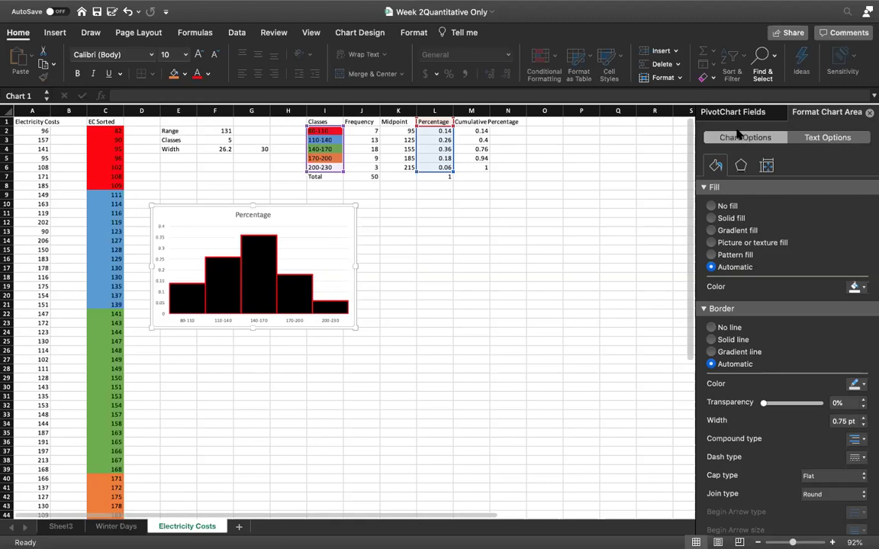
Examine the fill, border, overlap and gap width settings of the histogram bars and the options for the 140-170 bar.
{"action": "left_click", "coordinate": [263, 302]}
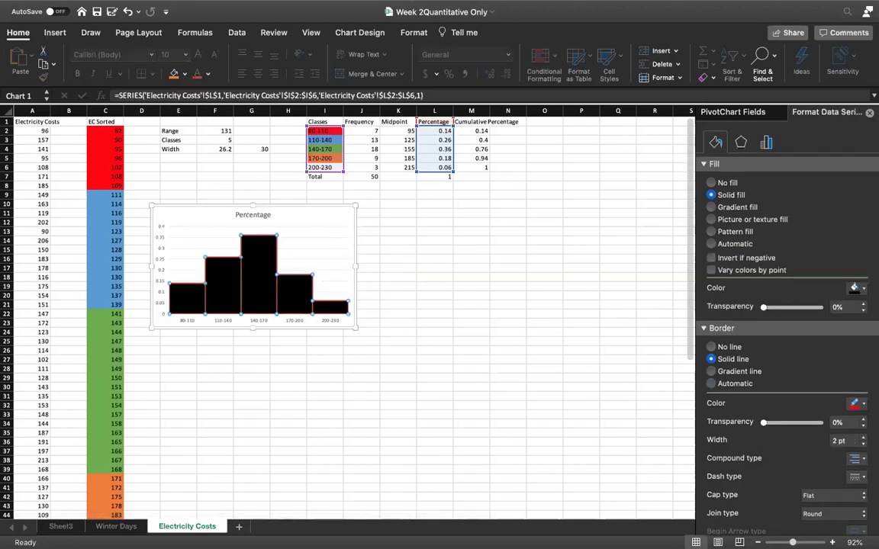
{"action": "right_click", "coordinate": [258, 260]}
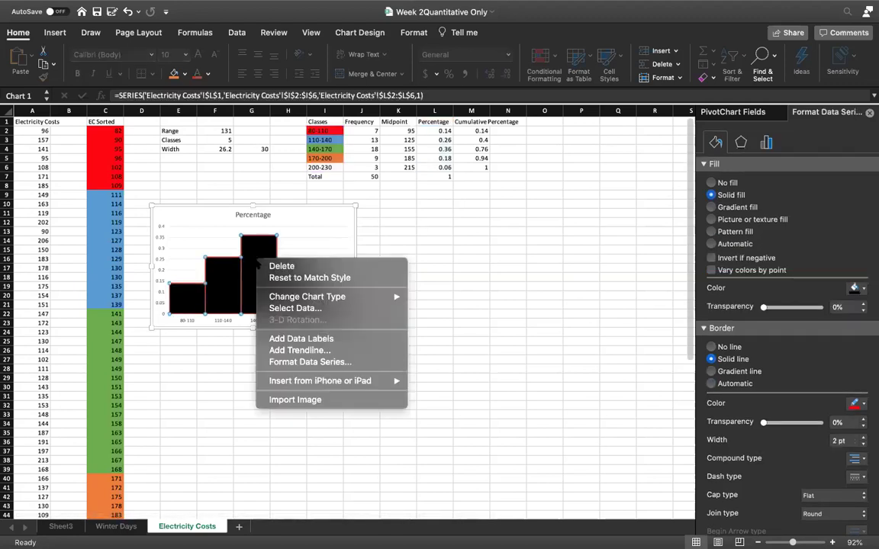
{"action": "left_click", "coordinate": [301, 362]}
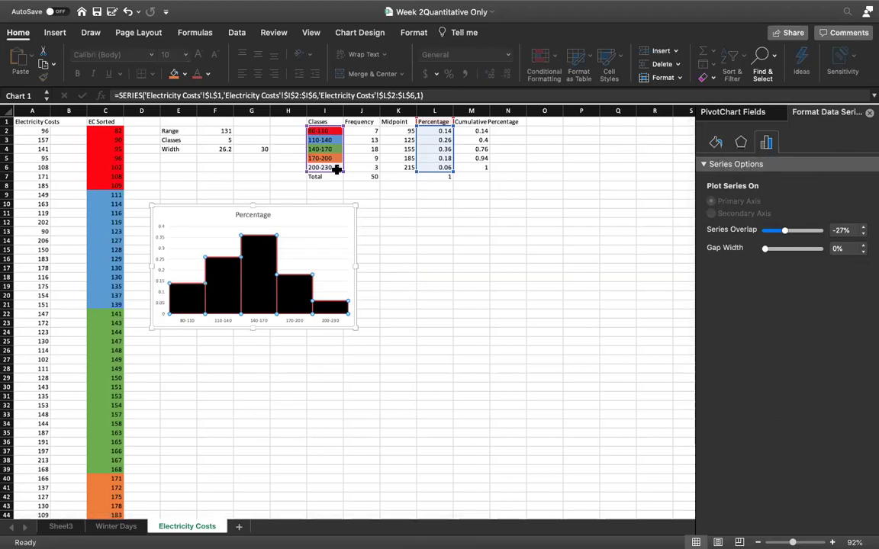
{"action": "mouse_move", "coordinate": [251, 284]}
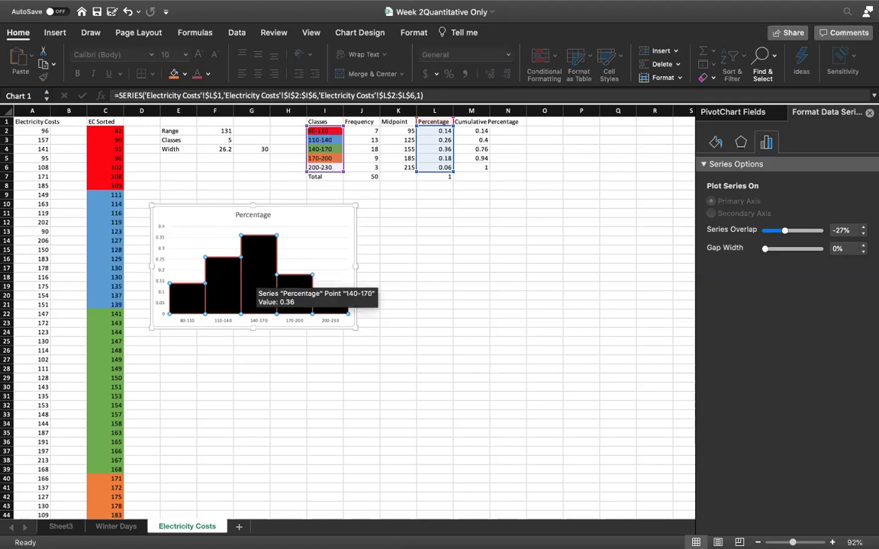
{"action": "left_click", "coordinate": [254, 279]}
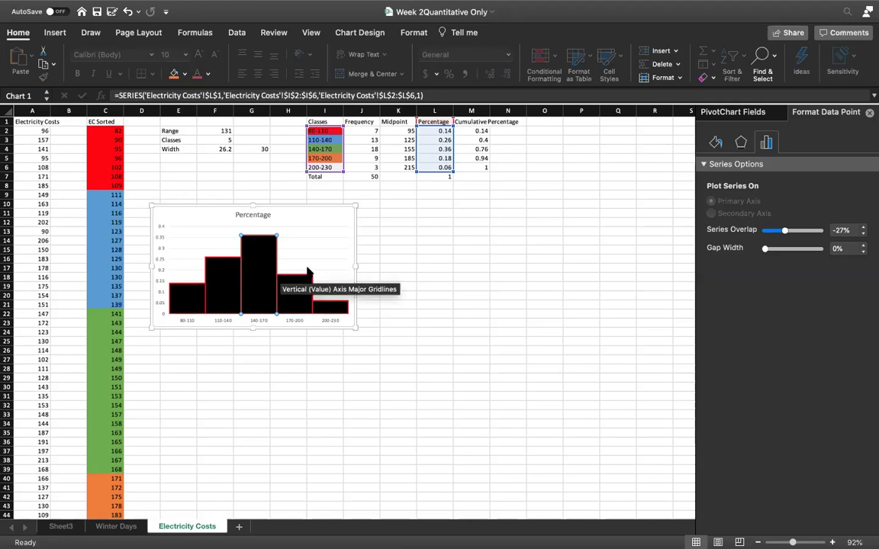
{"action": "left_click", "coordinate": [316, 266]}
{"action": "left_click", "coordinate": [258, 301]}
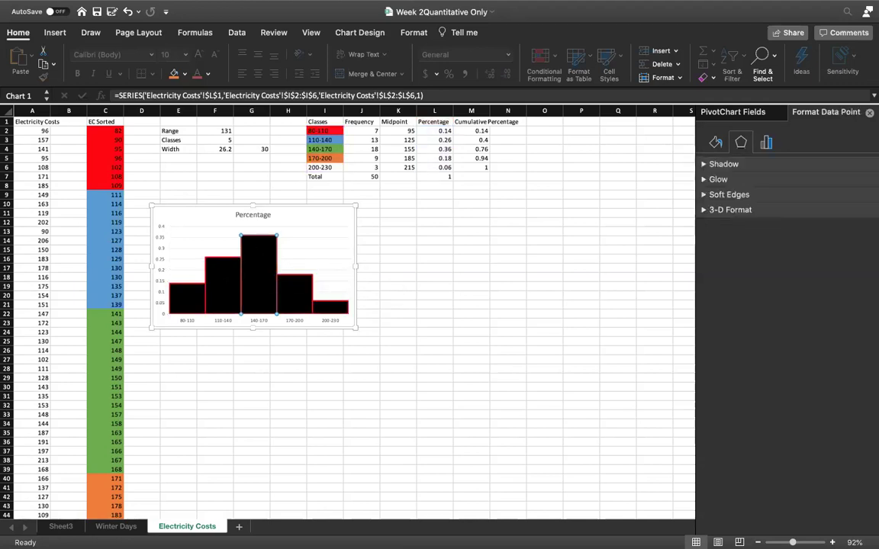
{"action": "right_click", "coordinate": [258, 254]}
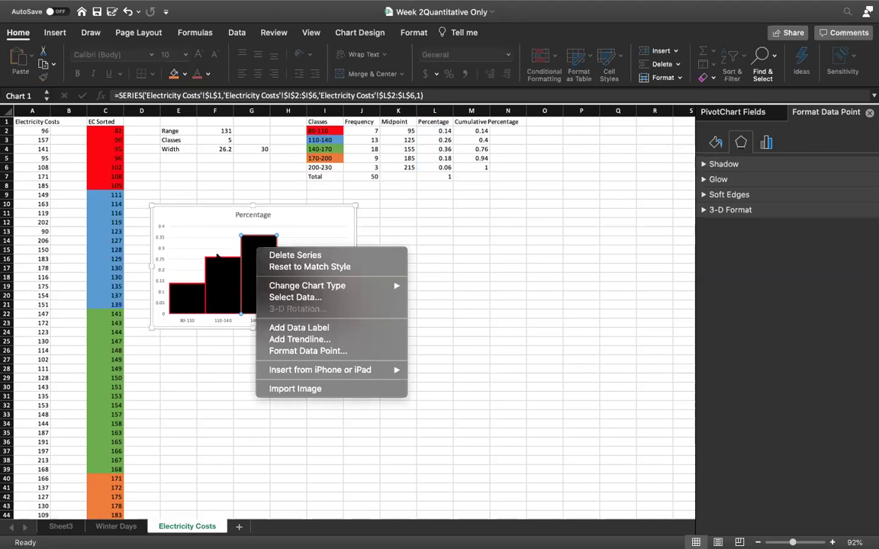
{"action": "key", "text": "Escape"}
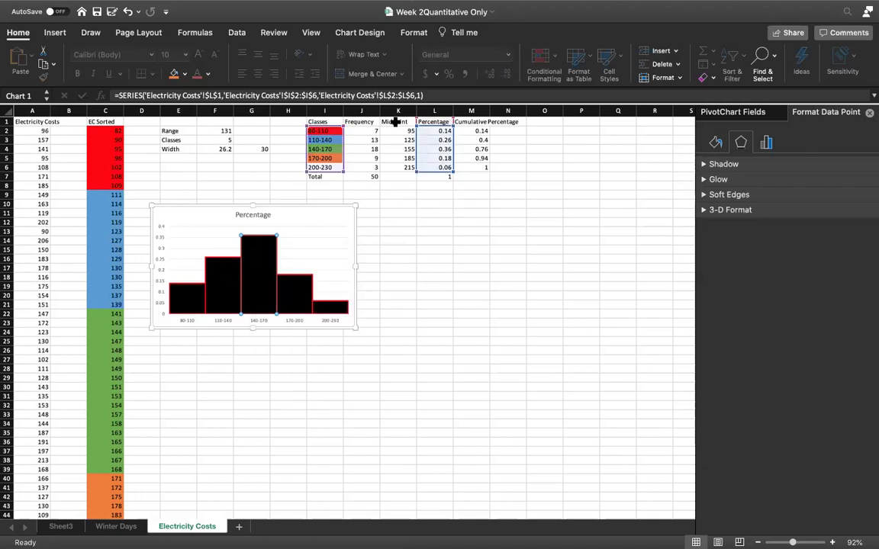
Insert a connected scatter chart of Cumulative Percentage against Midpoint from K1:K6 and M1:M6, and move it down the sheet.
{"action": "left_click_drag", "start_coordinate": [395, 123], "coordinate": [397, 169]}
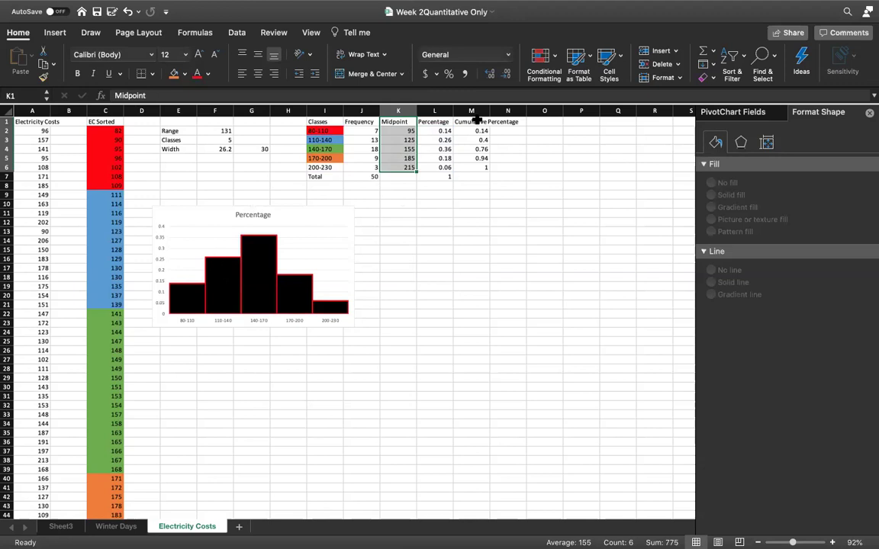
{"action": "left_click_drag", "start_coordinate": [474, 122], "coordinate": [463, 165]}
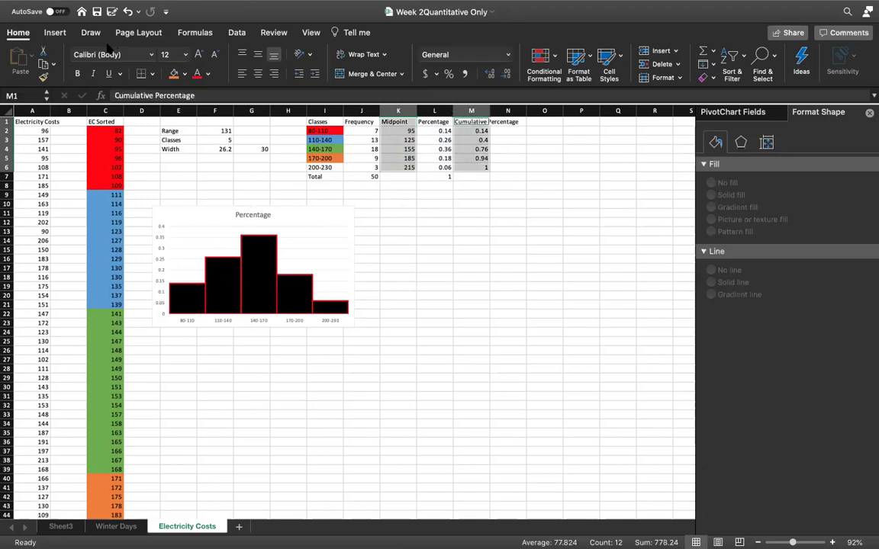
{"action": "left_click", "coordinate": [58, 34]}
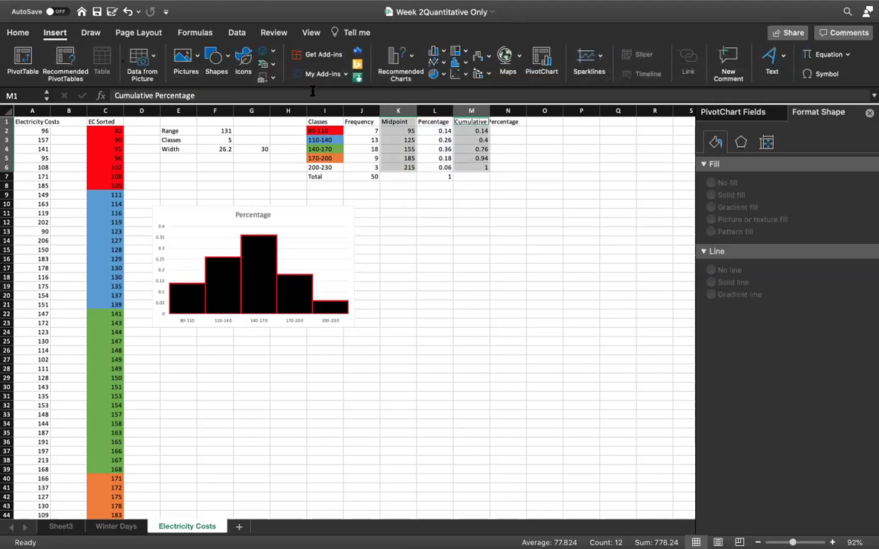
{"action": "left_click", "coordinate": [410, 64]}
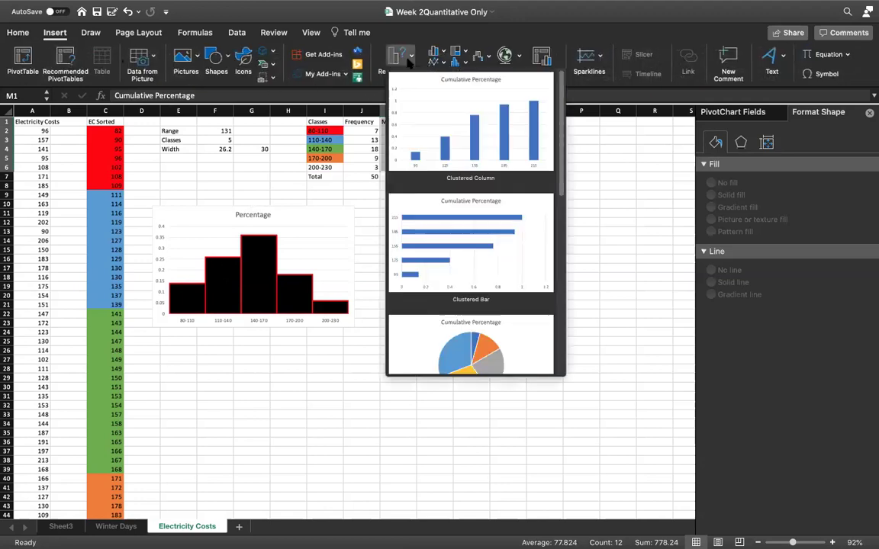
{"action": "scroll", "coordinate": [473, 221], "scroll_direction": "down", "scroll_amount": 5}
{"action": "scroll", "coordinate": [471, 220], "scroll_direction": "down", "scroll_amount": 2}
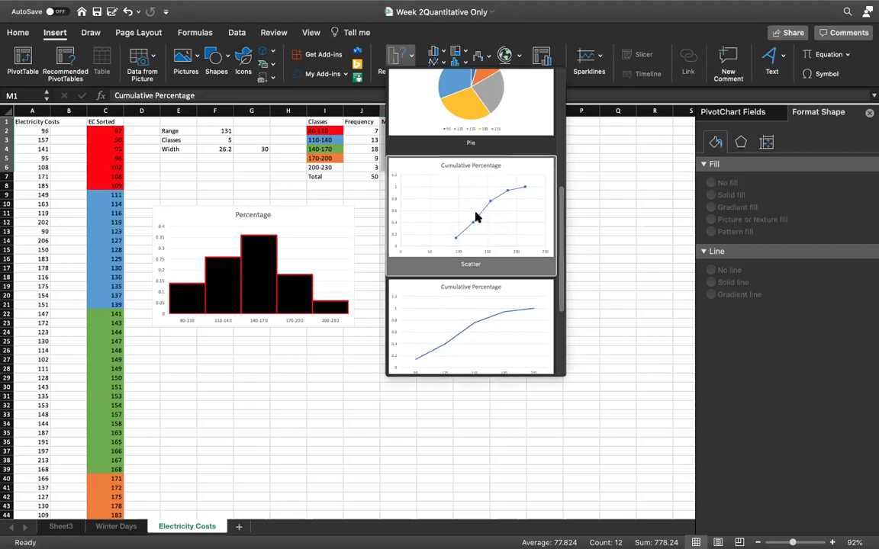
{"action": "left_click", "coordinate": [475, 217]}
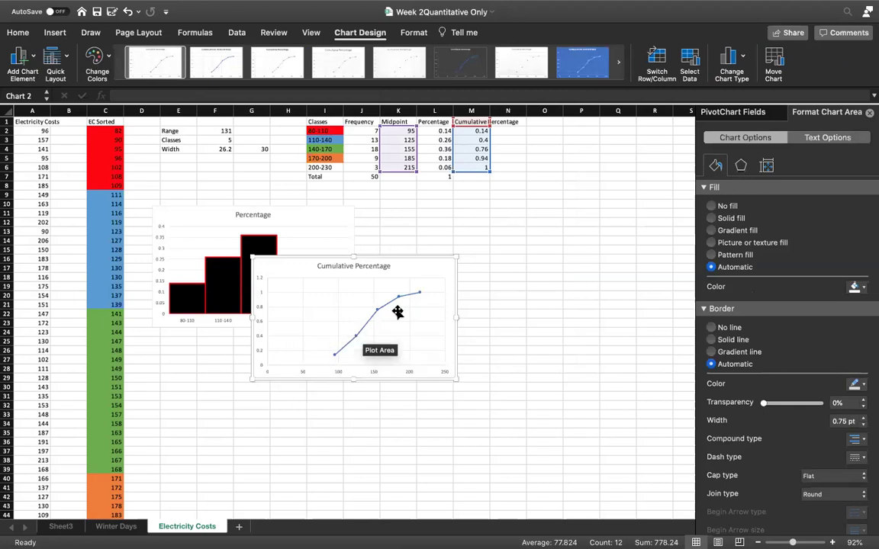
{"action": "left_click_drag", "start_coordinate": [414, 266], "coordinate": [414, 318]}
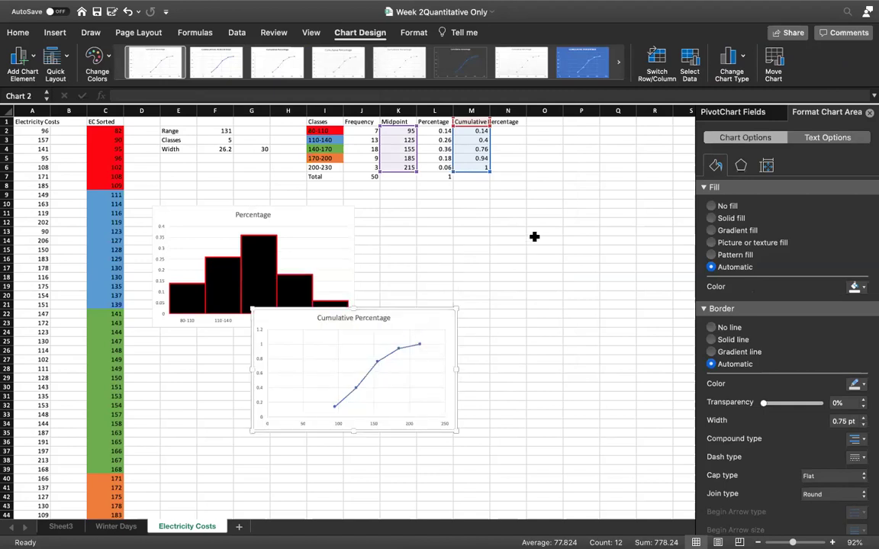
{"action": "left_click", "coordinate": [561, 221]}
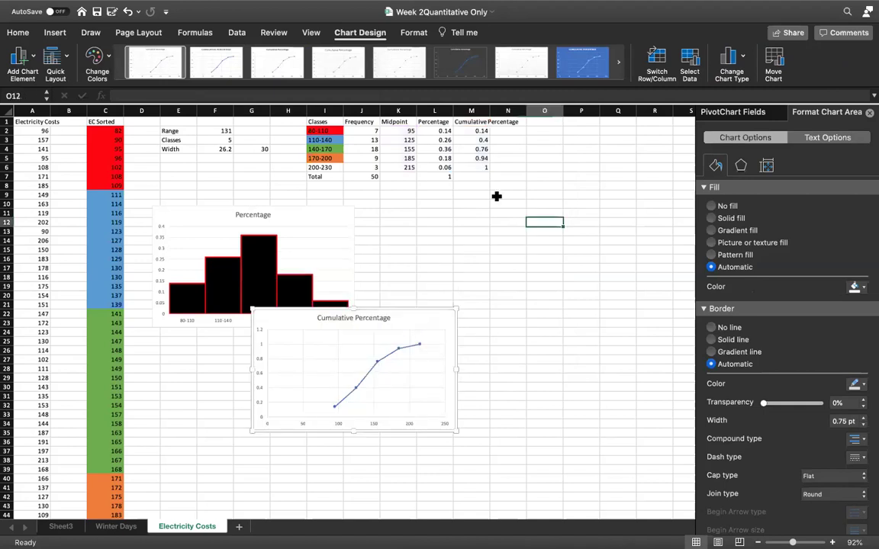
{"action": "left_click", "coordinate": [441, 131]}
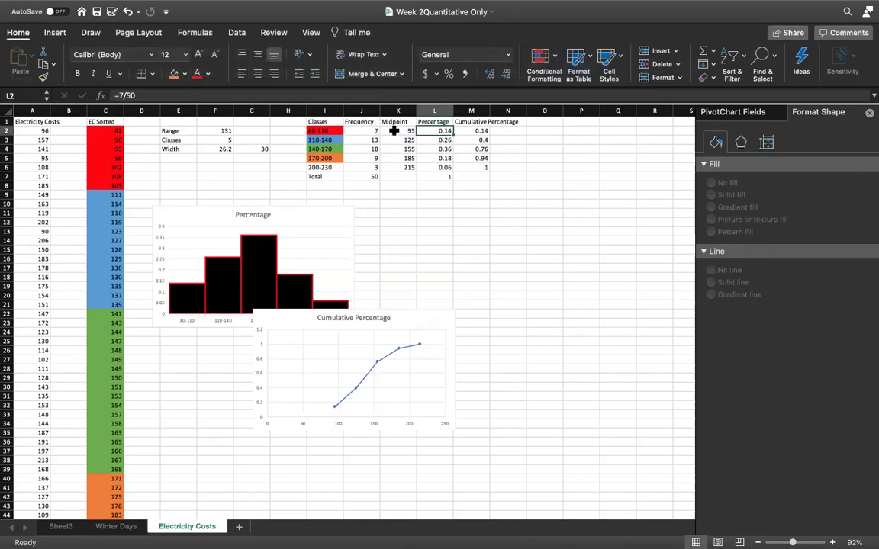
{"action": "left_click_drag", "start_coordinate": [393, 131], "coordinate": [399, 168]}
{"action": "left_click_drag", "start_coordinate": [400, 120], "coordinate": [404, 167]}
{"action": "key", "text": "super+c"}
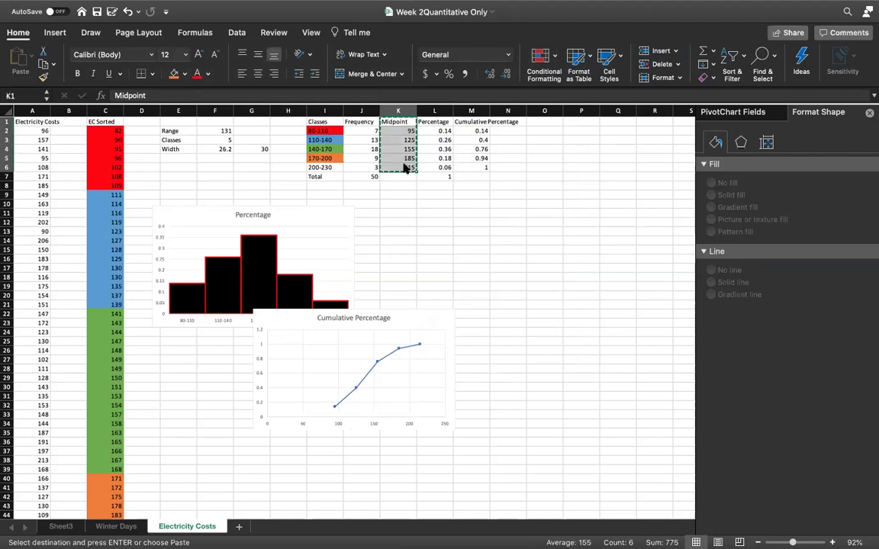
{"action": "left_click", "coordinate": [577, 120]}
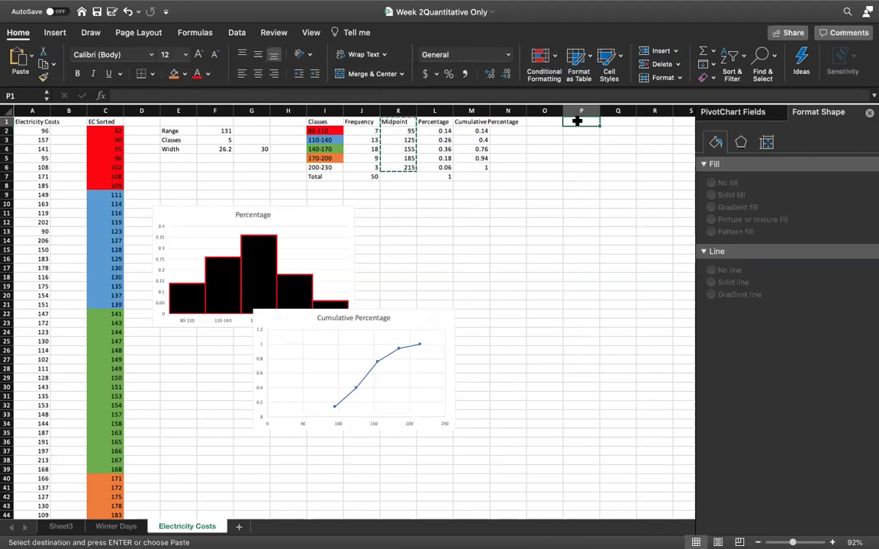
{"action": "key", "text": "super+v"}
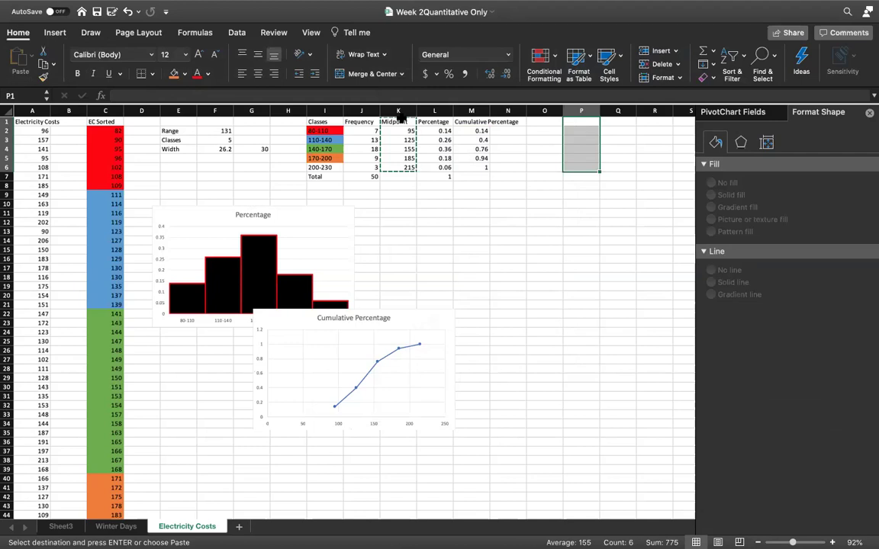
{"action": "key", "text": "super+c"}
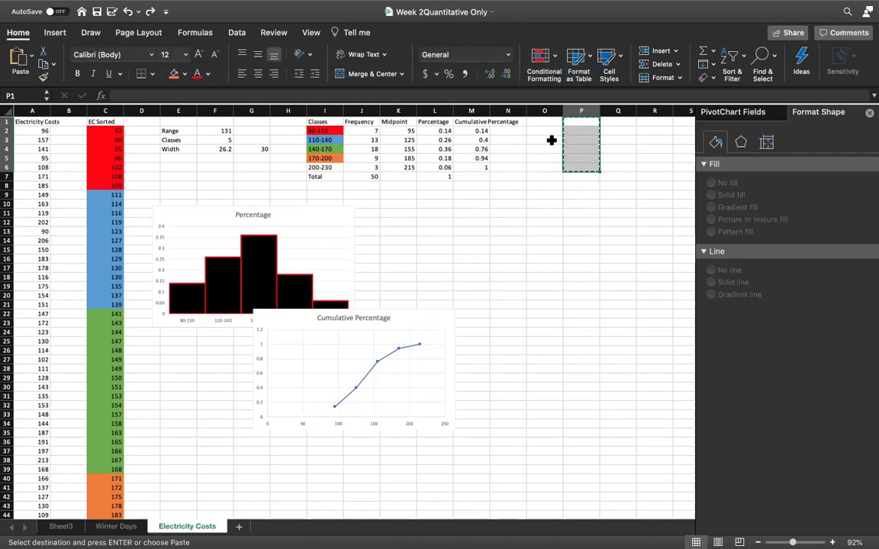
Copy the Midpoint header and values from K1:K6 into column P, starting at P1.
{"action": "left_click_drag", "start_coordinate": [398, 122], "coordinate": [409, 171]}
{"action": "key", "text": "super+c"}
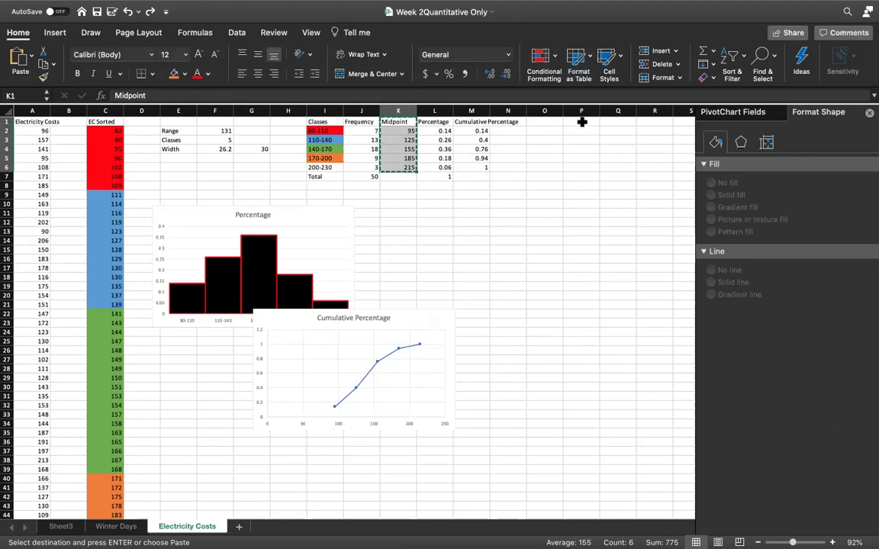
{"action": "left_click", "coordinate": [581, 122]}
{"action": "key", "text": "super+v"}
Shift the copied midpoint values in column P down one row to start at P3, and enter 0 in P2.
{"action": "left_click_drag", "start_coordinate": [583, 132], "coordinate": [588, 167]}
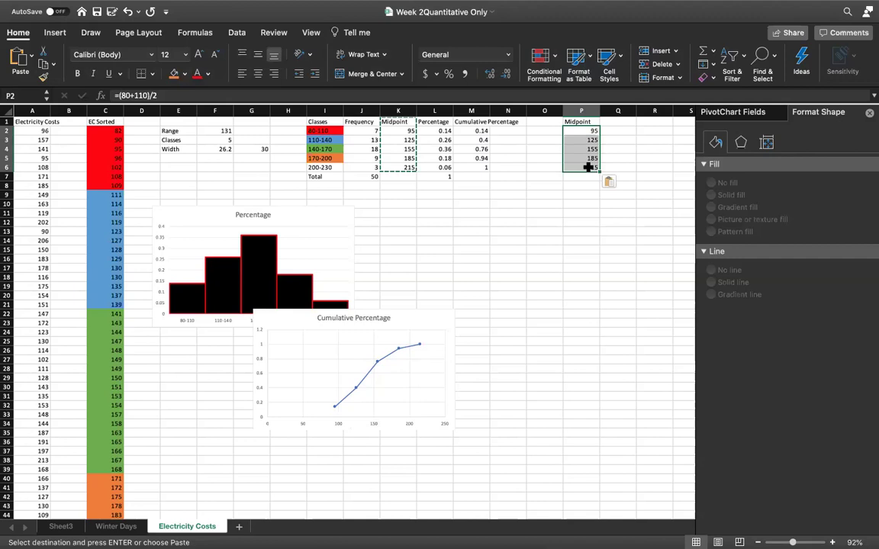
{"action": "key", "text": "super+c"}
{"action": "left_click", "coordinate": [578, 141]}
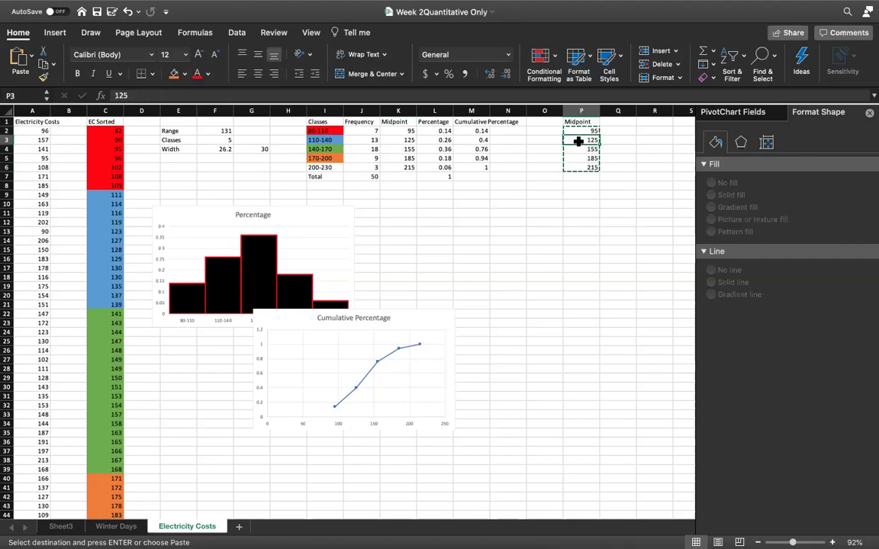
{"action": "key", "text": "super+v"}
{"action": "left_click", "coordinate": [571, 129]}
{"action": "type", "text": "0"}
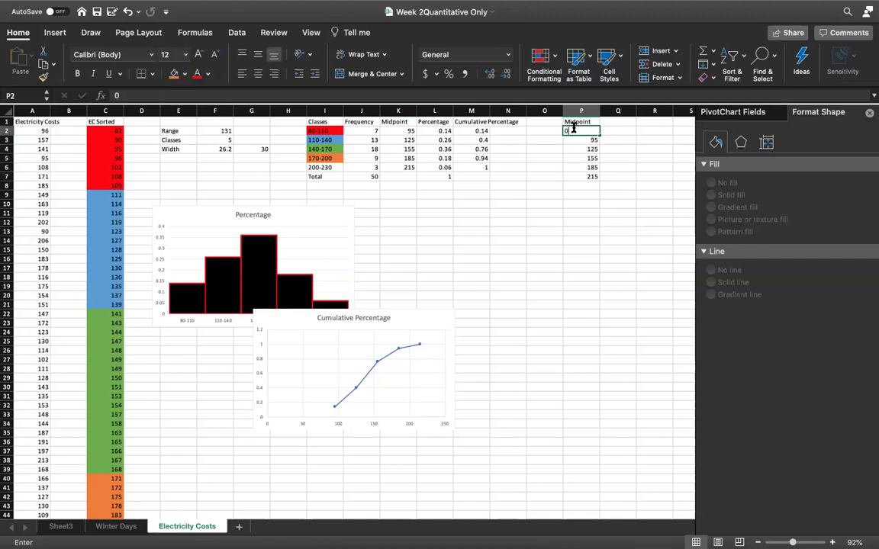
Add a column headed Percentage in Q1 with the cumulative values 0, 0.14, 0.4, 0.76, 0.94 and 1 in Q2:Q7.
{"action": "left_click", "coordinate": [621, 122]}
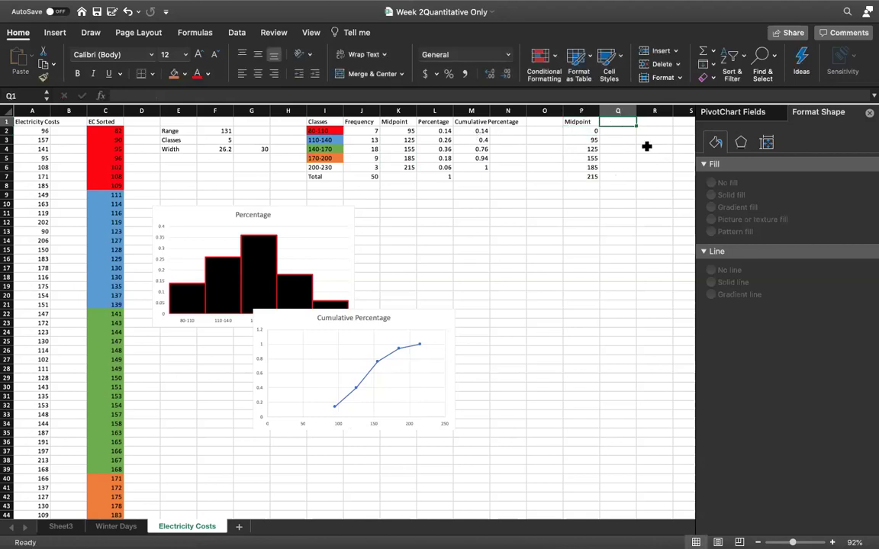
{"action": "type", "text": "Percentage"}
{"action": "key", "text": "Return"}
{"action": "type", "text": "0"}
{"action": "key", "text": "Return"}
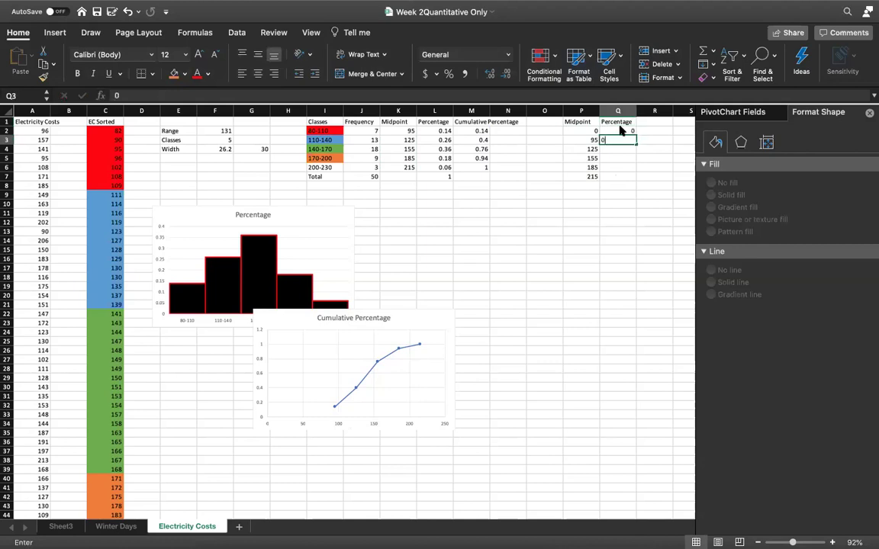
{"action": "type", "text": "0.14"}
{"action": "key", "text": "Return"}
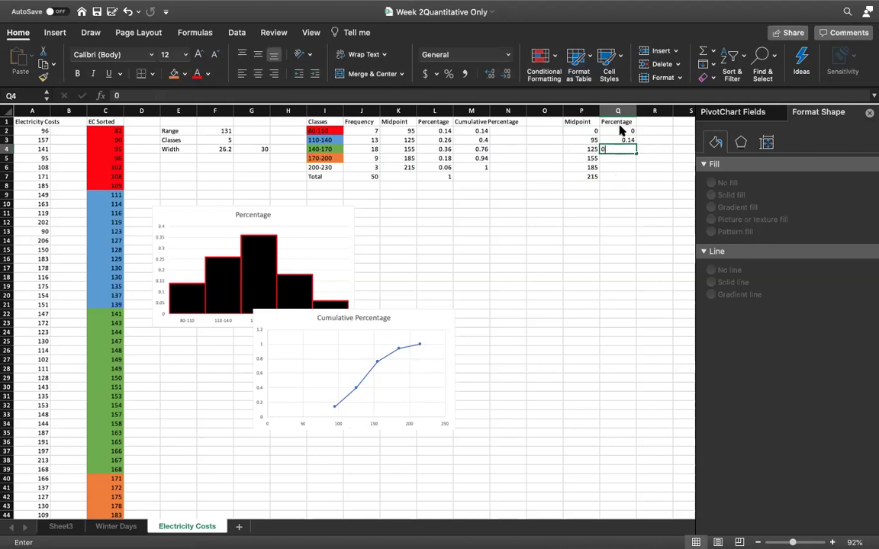
{"action": "type", "text": "0.4"}
{"action": "key", "text": "Return"}
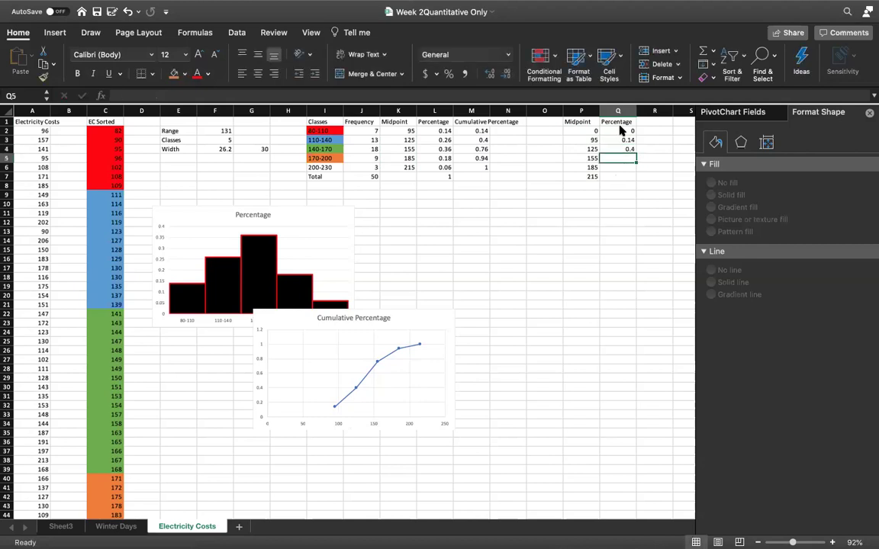
{"action": "type", "text": "0.76"}
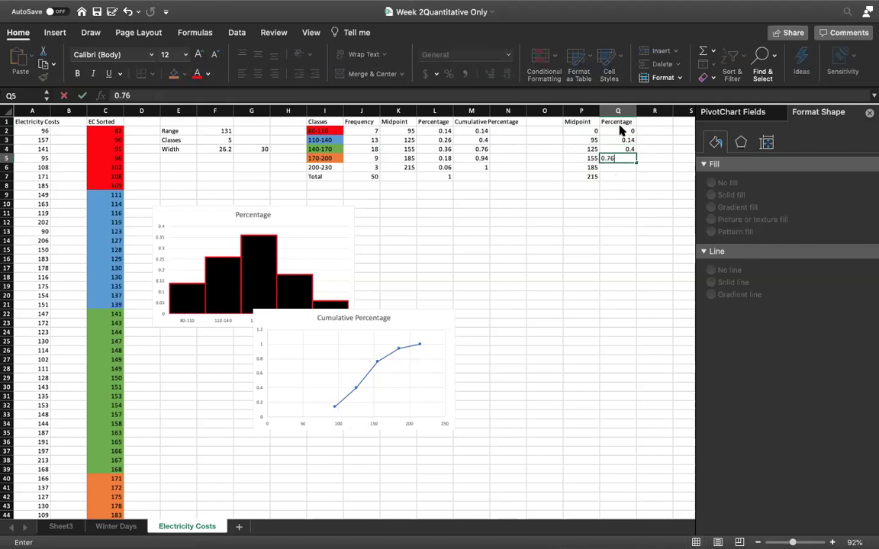
{"action": "key", "text": "Return"}
{"action": "type", "text": "0"}
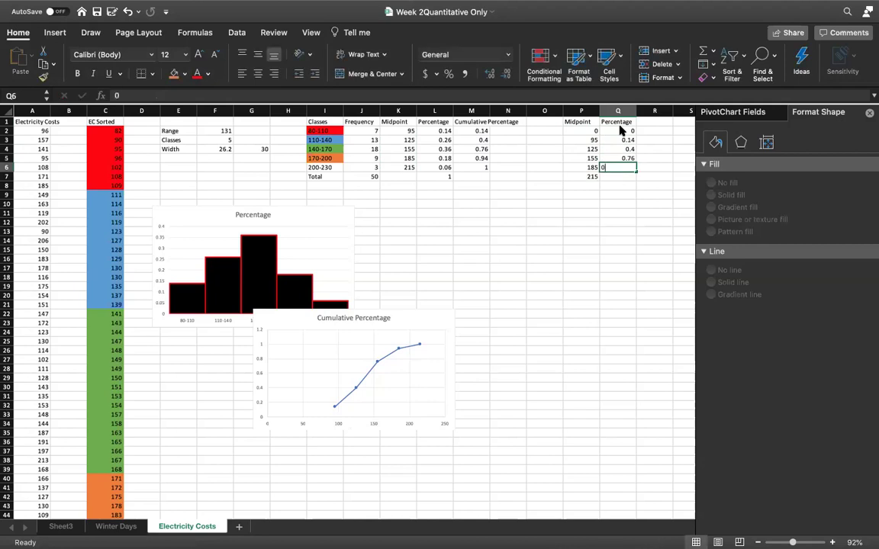
{"action": "type", "text": ".94"}
{"action": "key", "text": "Return"}
{"action": "type", "text": "1"}
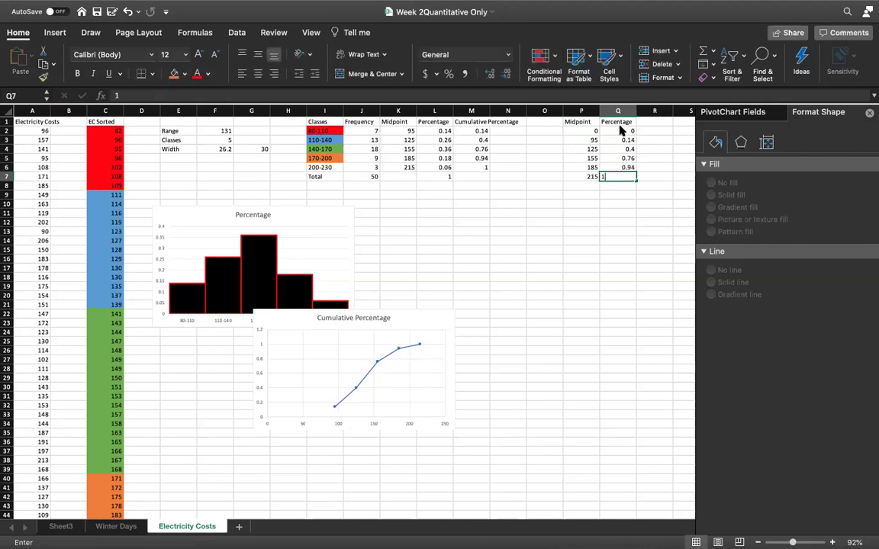
{"action": "key", "text": "Return"}
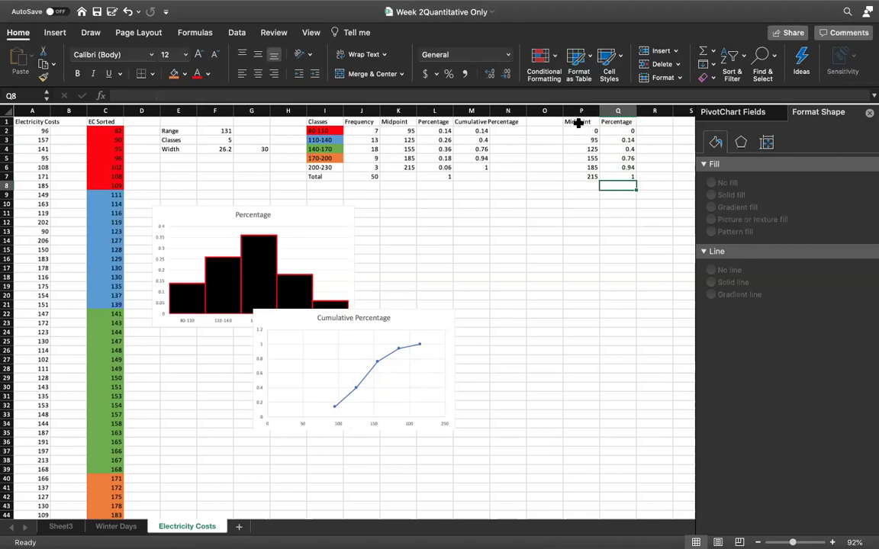
Insert a connected scatter chart of the cumulative Percentage values against Midpoint from P1:Q7.
{"action": "left_click_drag", "start_coordinate": [576, 123], "coordinate": [617, 180]}
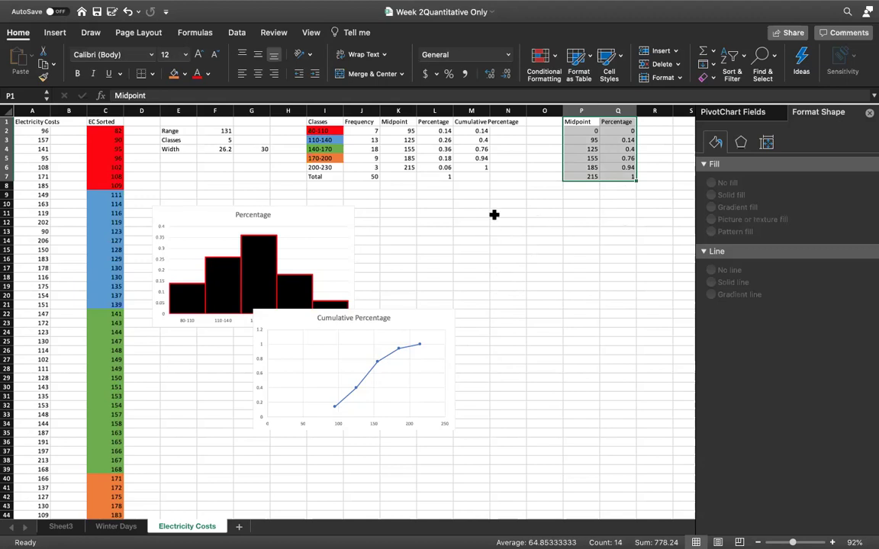
{"action": "left_click", "coordinate": [55, 32]}
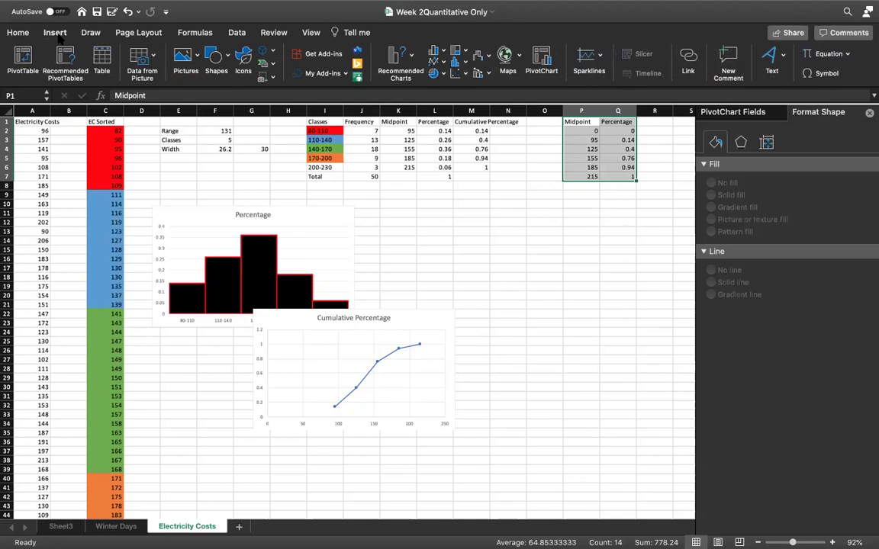
{"action": "left_click", "coordinate": [55, 32]}
{"action": "left_click", "coordinate": [55, 32]}
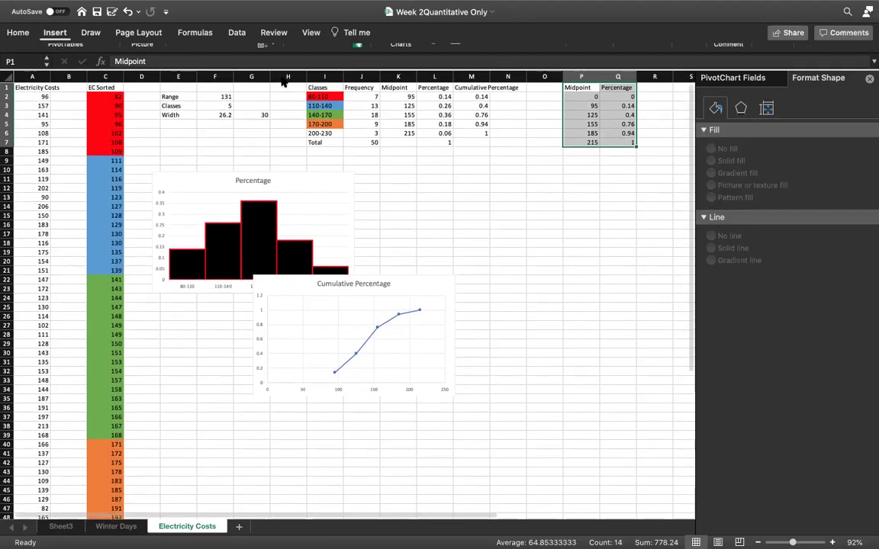
{"action": "left_click", "coordinate": [398, 57]}
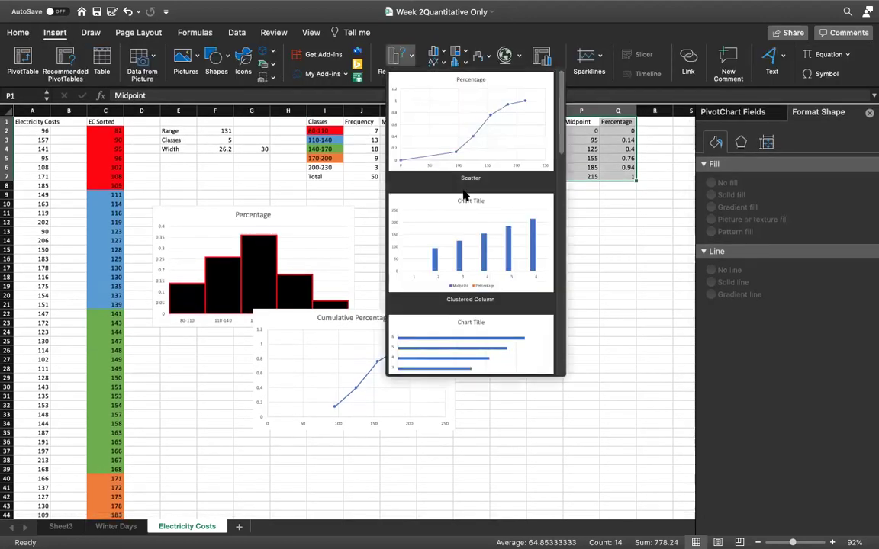
{"action": "left_click", "coordinate": [472, 152]}
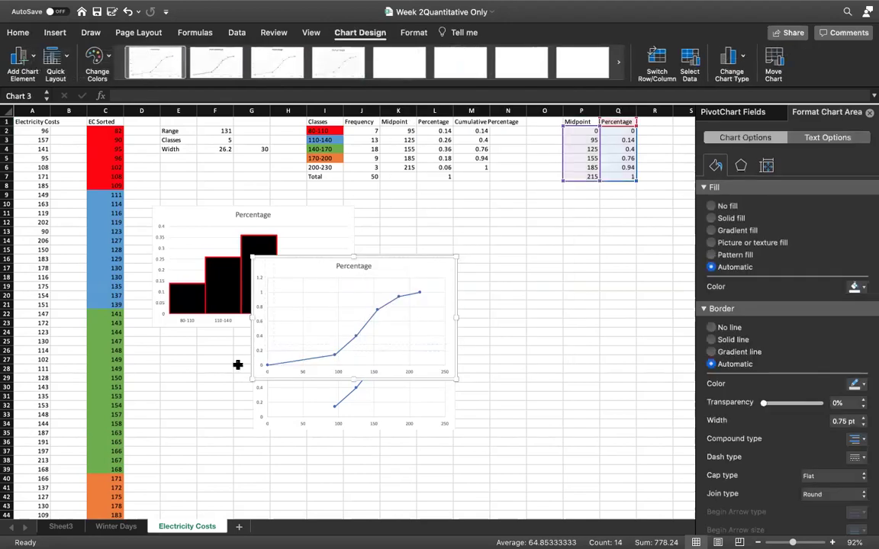
Enlarge the new cumulative scatter chart so it covers the earlier Cumulative Percentage chart, and deselect it.
{"action": "left_click", "coordinate": [326, 347]}
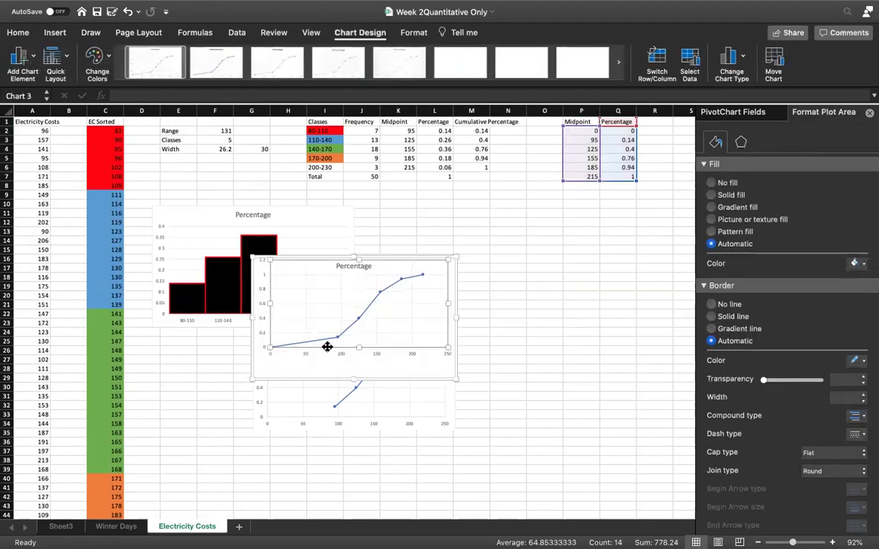
{"action": "left_click", "coordinate": [453, 375]}
{"action": "left_click_drag", "start_coordinate": [494, 412], "coordinate": [534, 433]}
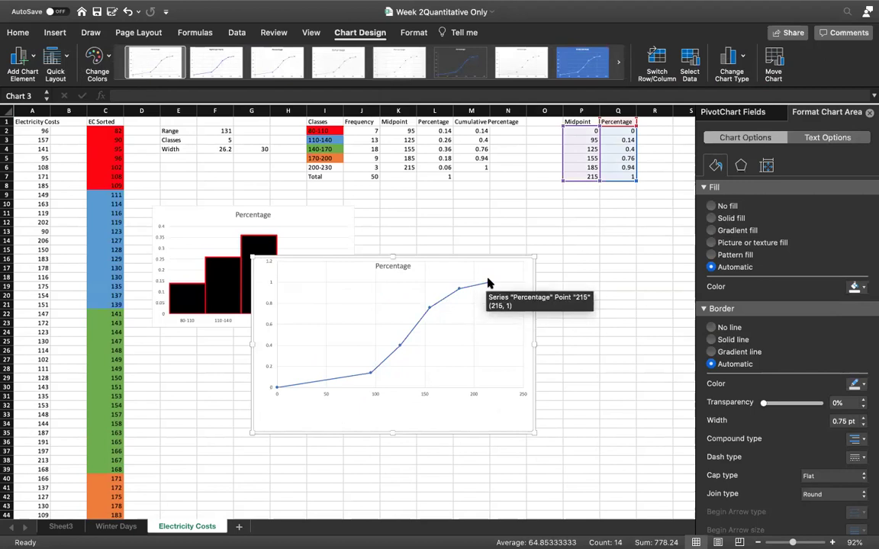
{"action": "left_click", "coordinate": [594, 212]}
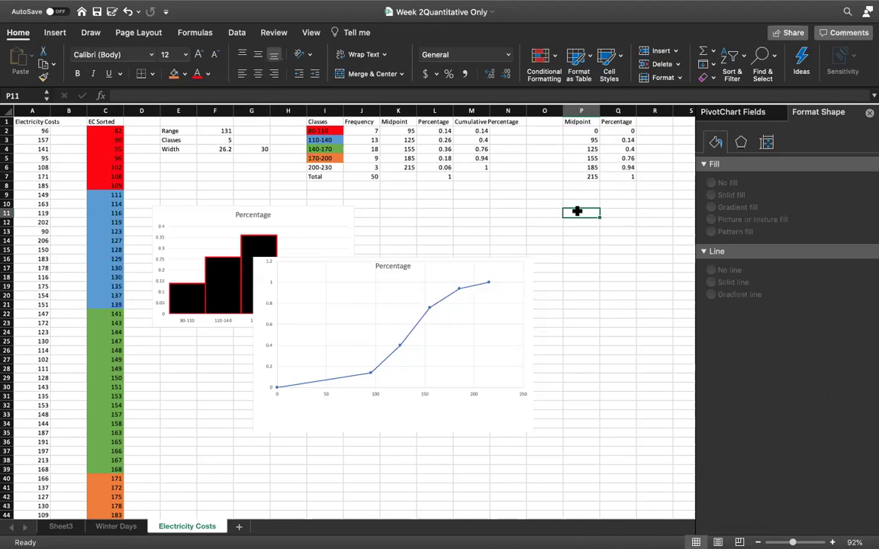
Try to copy the Percentage column from L1:L7 into column R, starting at R1, and undo the paste.
{"action": "left_click", "coordinate": [409, 124]}
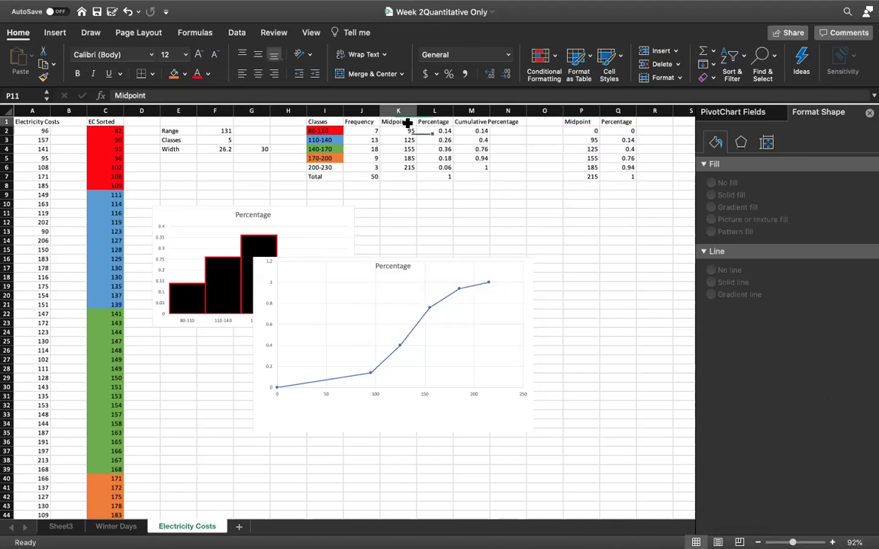
{"action": "left_click_drag", "start_coordinate": [408, 124], "coordinate": [406, 168]}
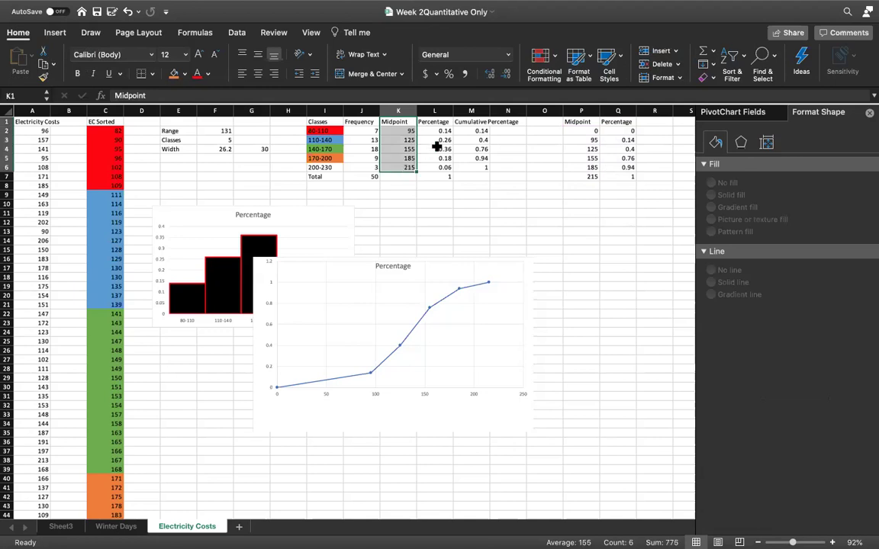
{"action": "left_click_drag", "start_coordinate": [435, 122], "coordinate": [436, 177]}
{"action": "key", "text": "super+c"}
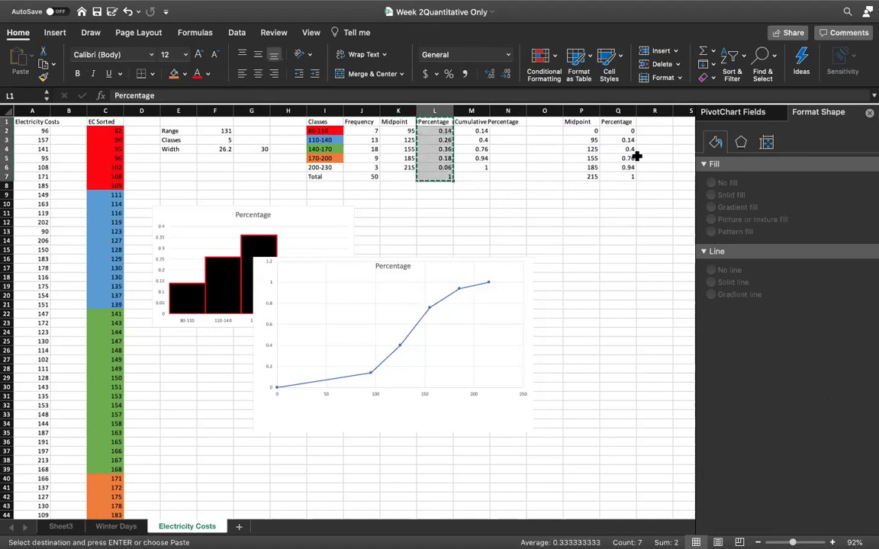
{"action": "left_click", "coordinate": [656, 122]}
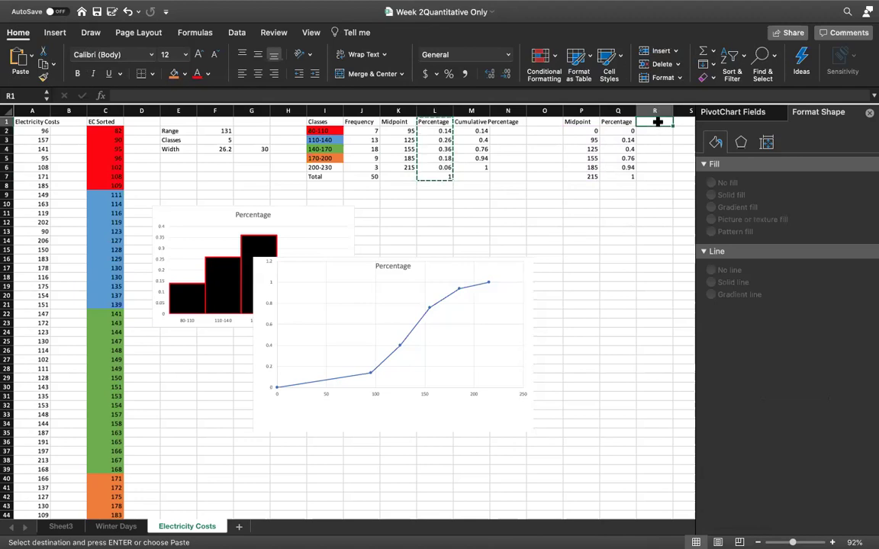
{"action": "key", "text": "super+v"}
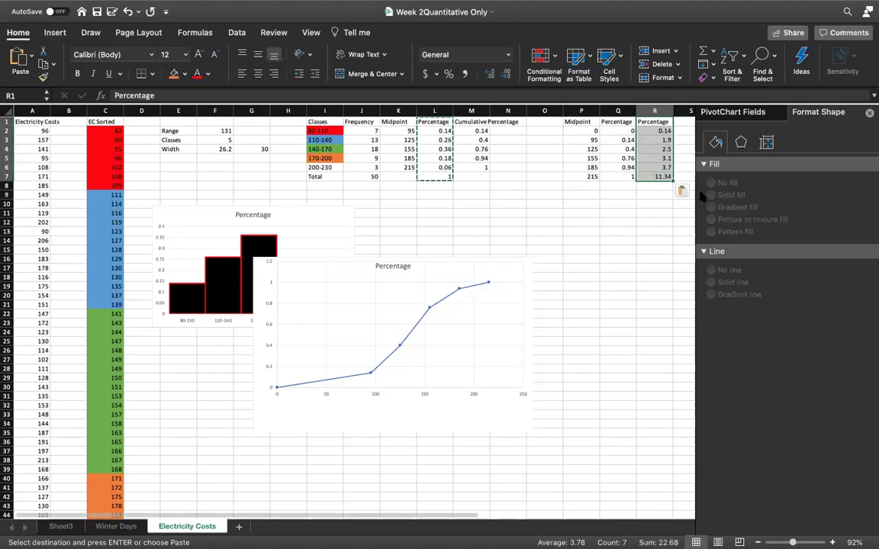
{"action": "key", "text": "super+z"}
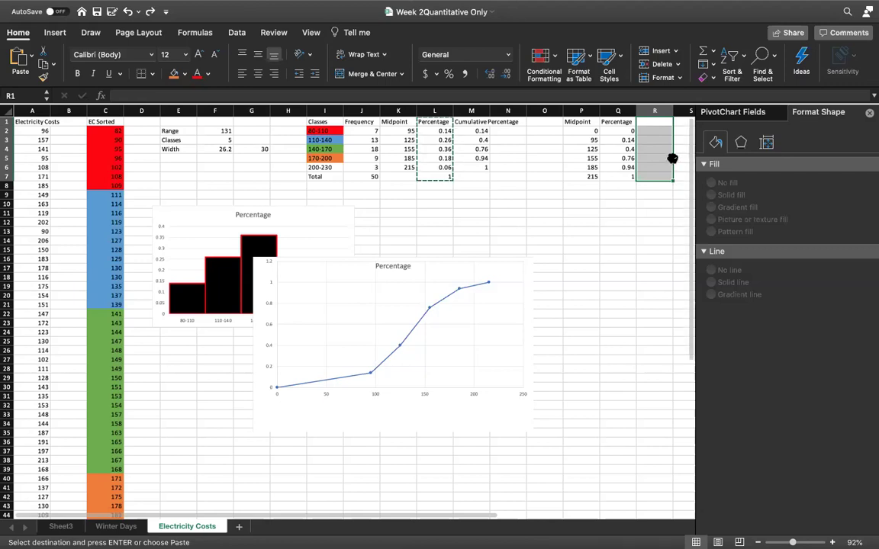
Add a column headed Percentage in R1 with the values 0, 0.14, 0.26, 0.36, 0.18 and 0.06 in R2:R7.
{"action": "left_click", "coordinate": [657, 133]}
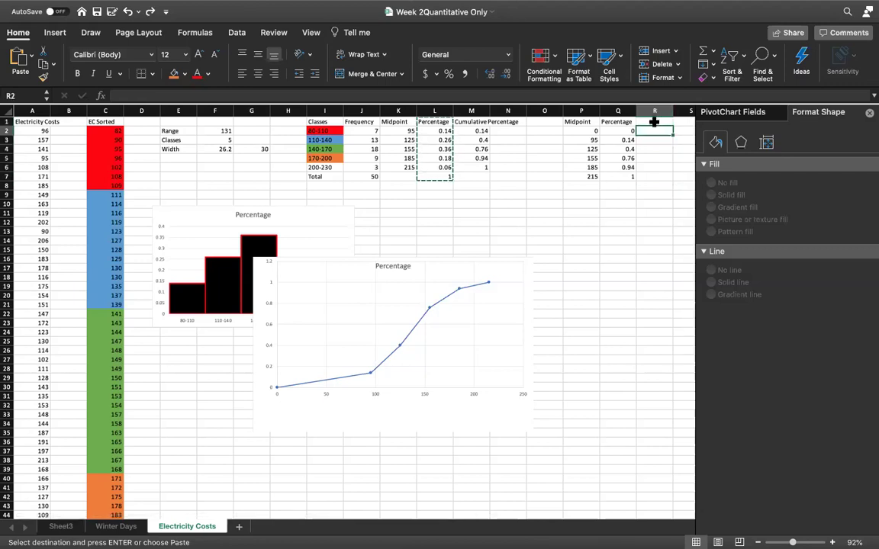
{"action": "left_click", "coordinate": [654, 122]}
{"action": "type", "text": "Percentage"}
{"action": "key", "text": "Return"}
{"action": "type", "text": "0"}
{"action": "key", "text": "Return"}
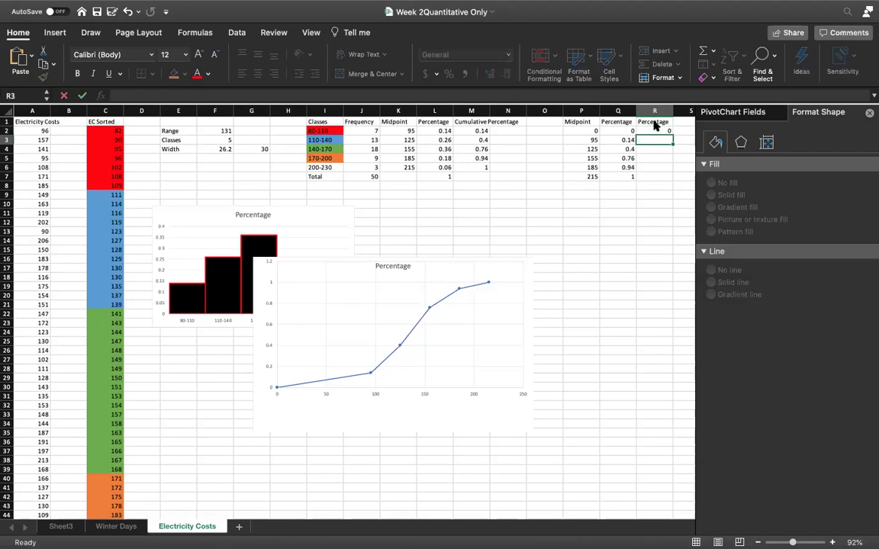
{"action": "type", "text": "0.14"}
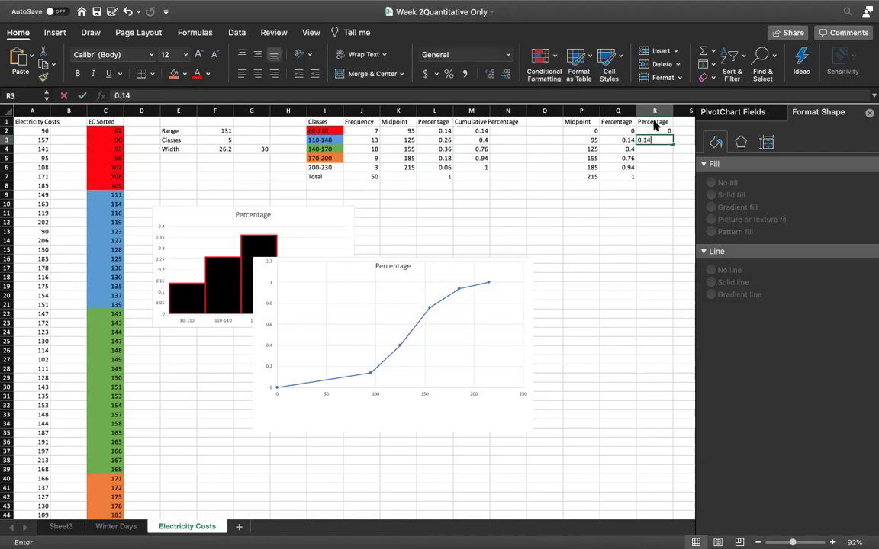
{"action": "key", "text": "Return"}
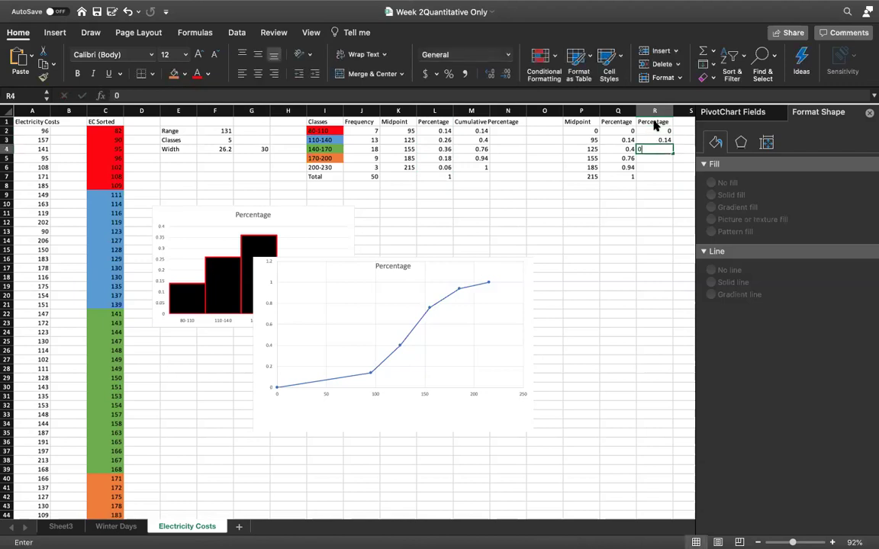
{"action": "type", "text": "0.2"}
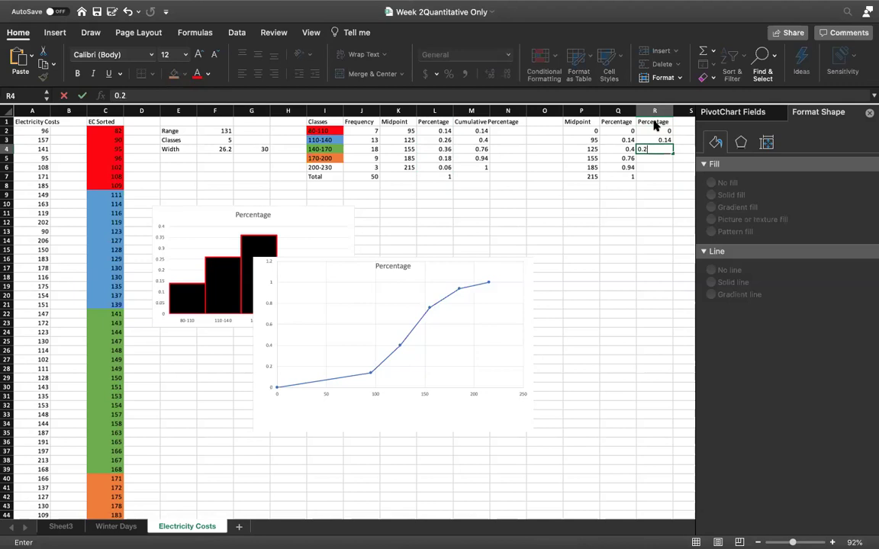
{"action": "type", "text": "6"}
{"action": "key", "text": "Return"}
{"action": "type", "text": "0."}
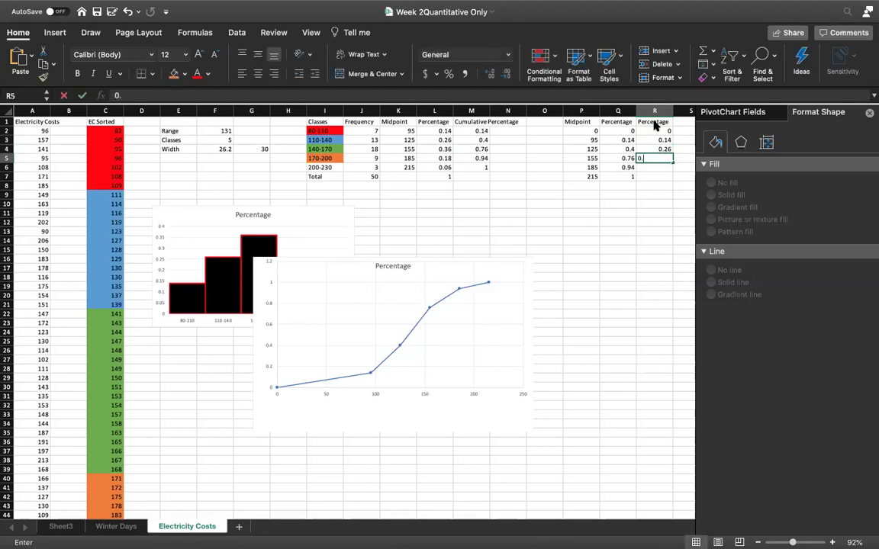
{"action": "type", "text": "36"}
{"action": "key", "text": "Return"}
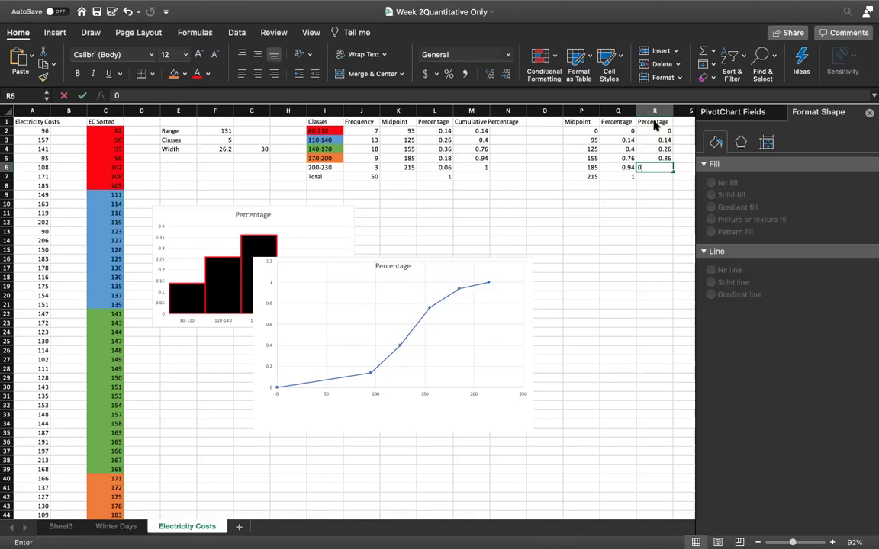
{"action": "type", "text": "0"}
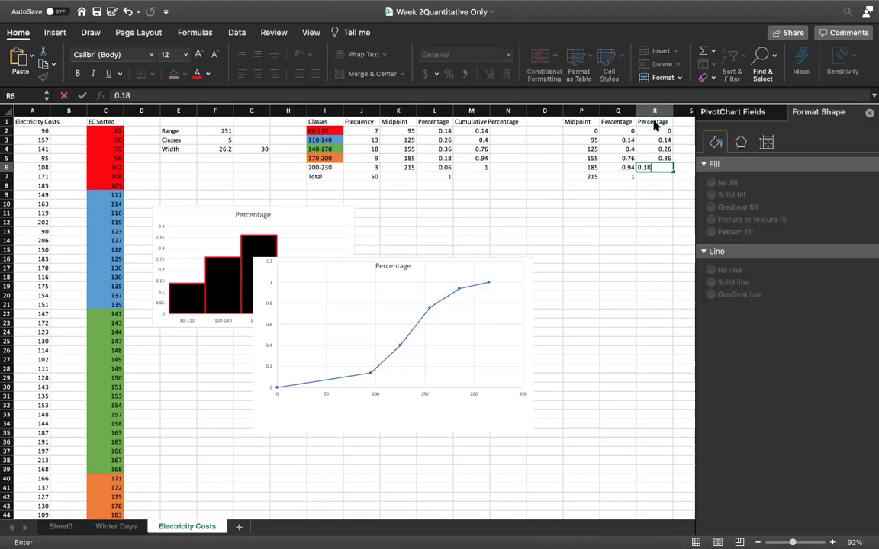
{"action": "type", "text": ".18"}
{"action": "key", "text": "Return"}
{"action": "type", "text": "0."}
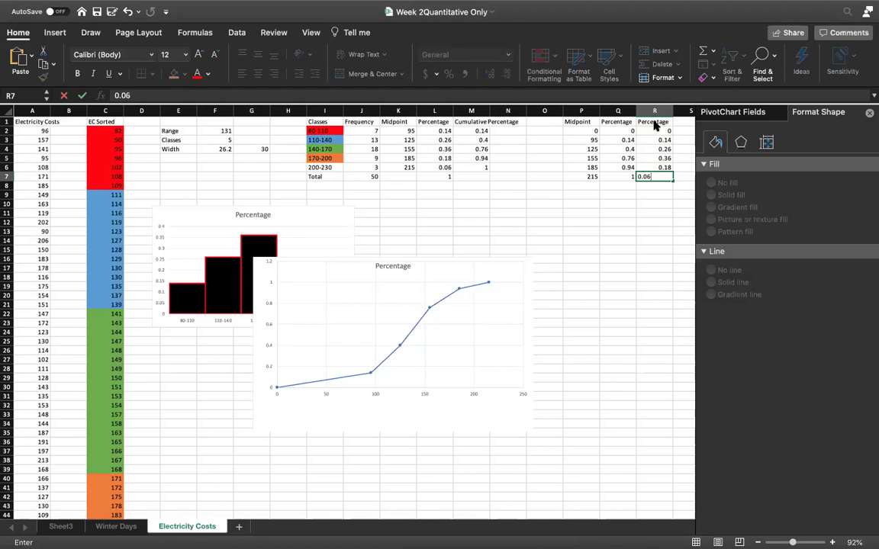
{"action": "type", "text": "06"}
{"action": "key", "text": "Return"}
Insert a connected scatter chart of Percentage against Midpoint from P1:P7 and R1:R7.
{"action": "left_click_drag", "start_coordinate": [584, 120], "coordinate": [585, 174]}
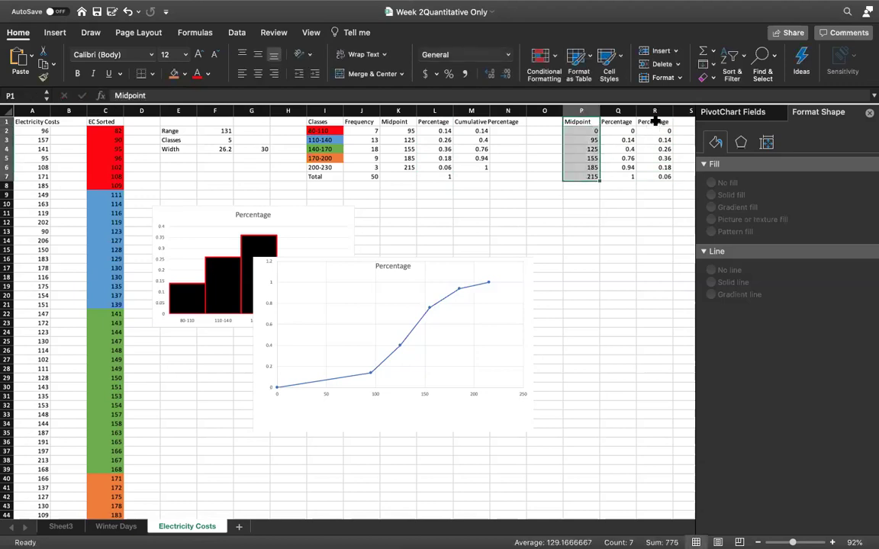
{"action": "left_click_drag", "start_coordinate": [655, 122], "coordinate": [655, 176]}
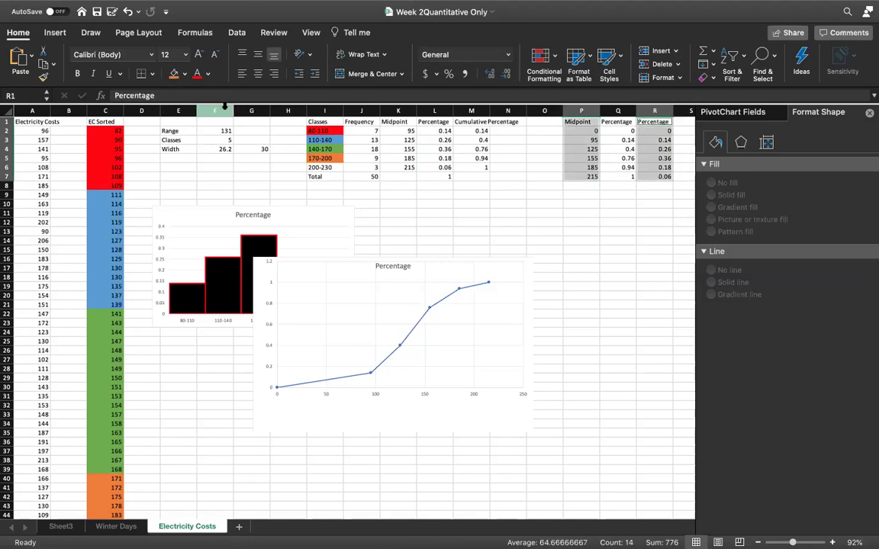
{"action": "left_click", "coordinate": [55, 32]}
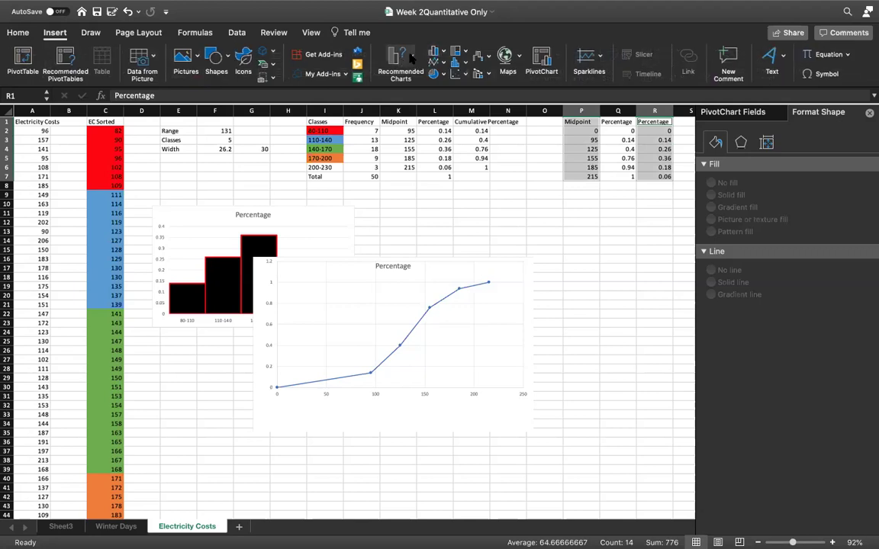
{"action": "left_click", "coordinate": [410, 58]}
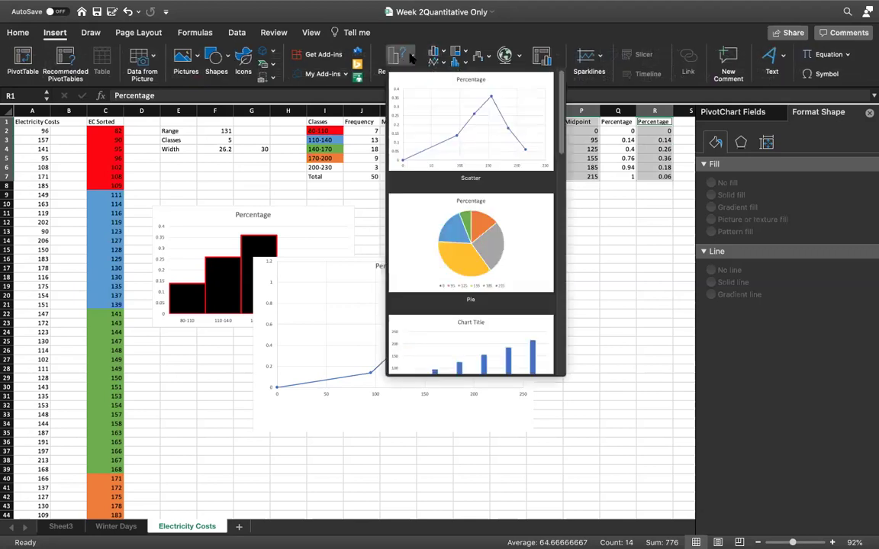
{"action": "left_click", "coordinate": [461, 127]}
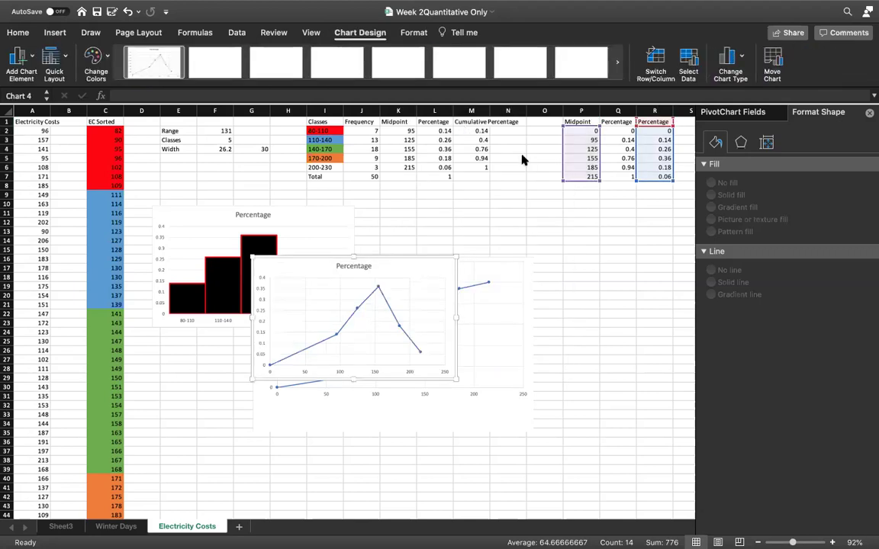
Extend the chart data by one row, entering the midpoint 245 in P8 and the percentage 0 in R8.
{"action": "left_click", "coordinate": [583, 185]}
{"action": "type", "text": "245"}
{"action": "key", "text": "Tab"}
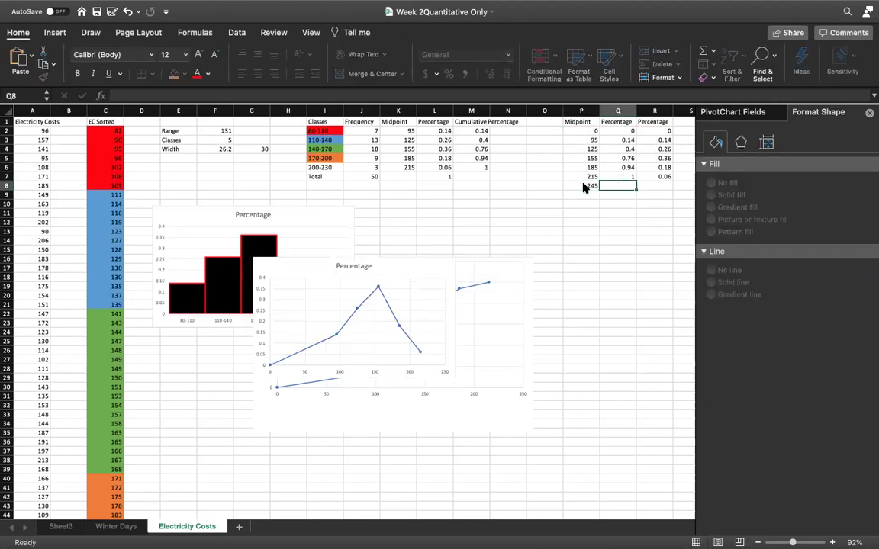
{"action": "left_click", "coordinate": [645, 187]}
{"action": "type", "text": "0"}
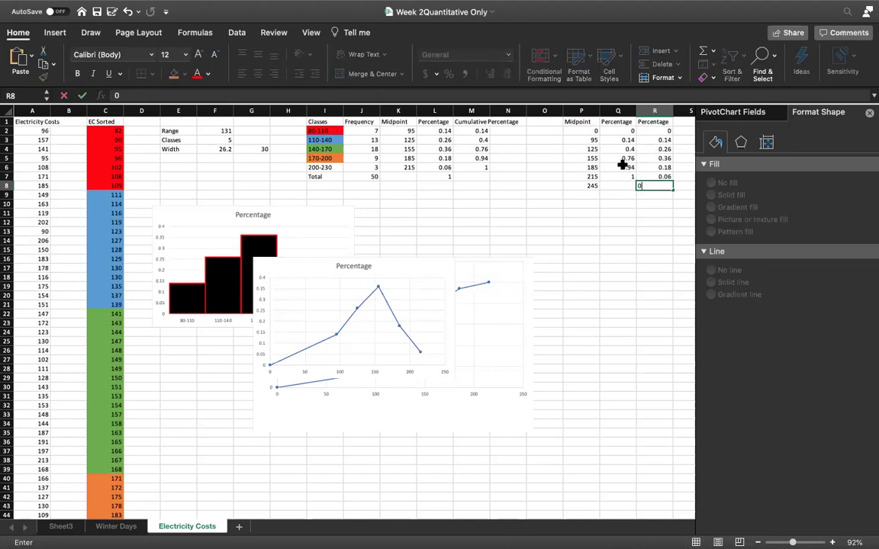
Delete the scatter chart based on P1:P7 and R1:R7.
{"action": "left_click", "coordinate": [439, 295]}
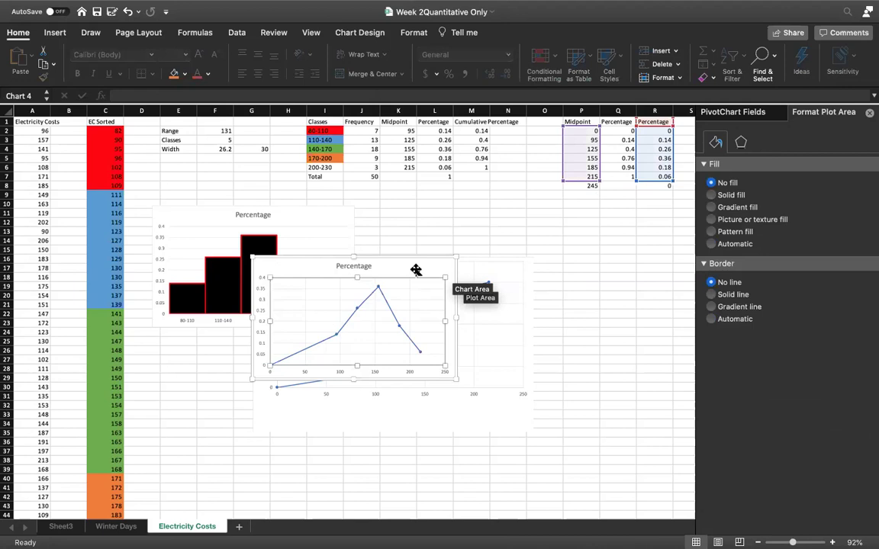
{"action": "left_click", "coordinate": [520, 275]}
{"action": "key", "text": "Delete"}
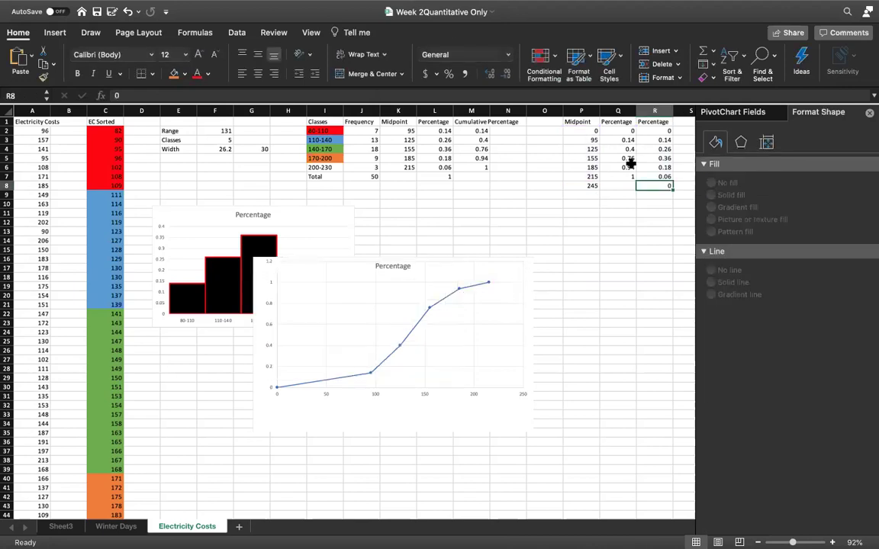
Insert a connected scatter chart of Percentage against Midpoint from P1:P8 and R1:R8, and move it beside the histogram.
{"action": "left_click_drag", "start_coordinate": [584, 124], "coordinate": [584, 181]}
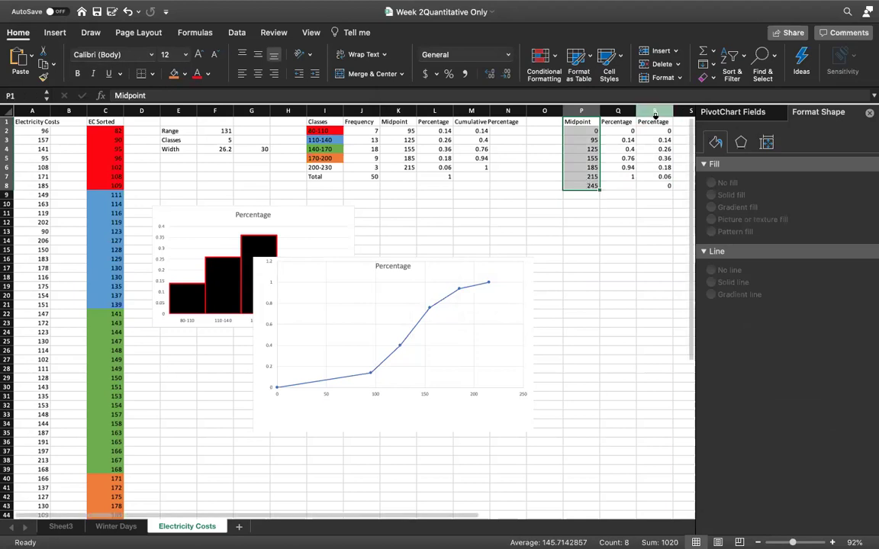
{"action": "left_click_drag", "start_coordinate": [654, 122], "coordinate": [649, 185]}
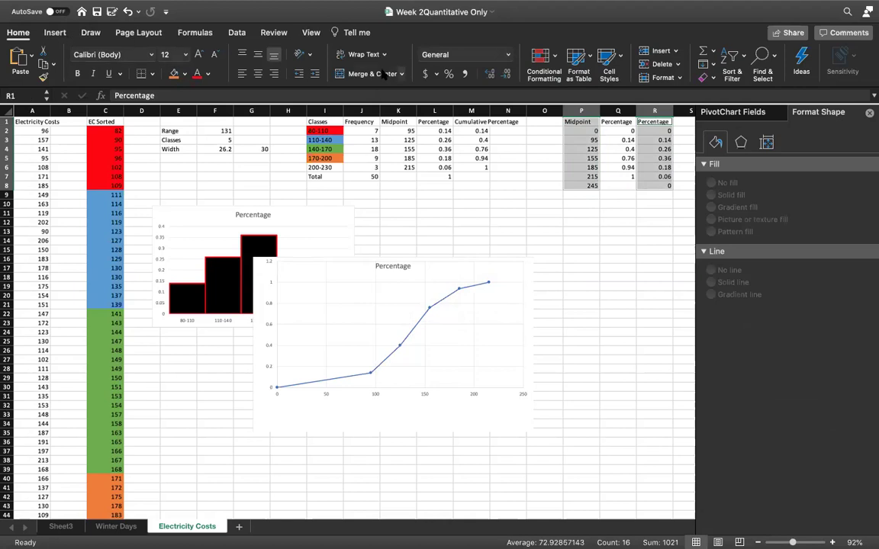
{"action": "left_click", "coordinate": [55, 32]}
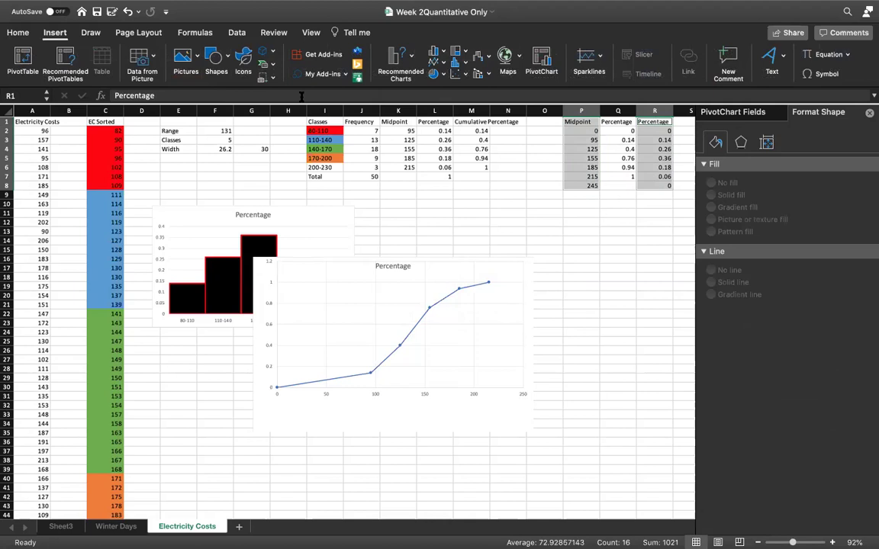
{"action": "left_click", "coordinate": [395, 57]}
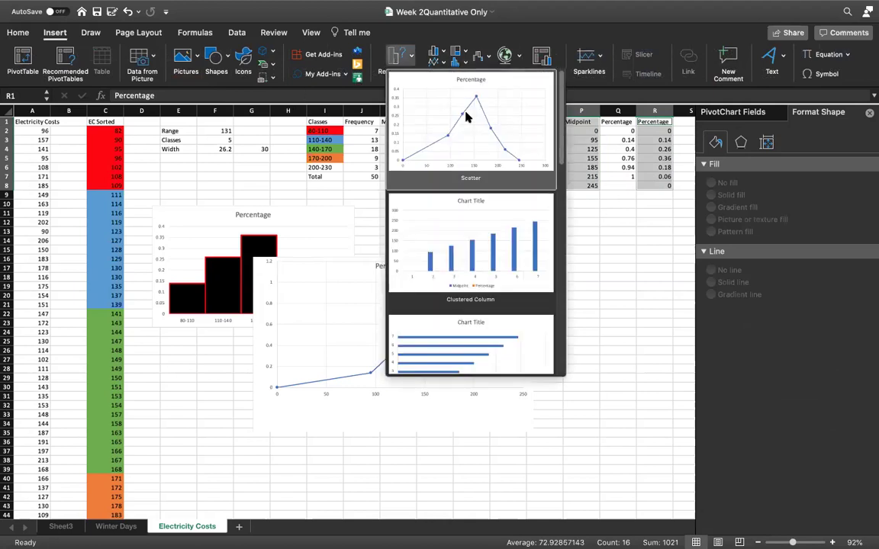
{"action": "left_click", "coordinate": [464, 113]}
{"action": "left_click_drag", "start_coordinate": [423, 262], "coordinate": [501, 206]}
Move the enlarged cumulative chart below the other two charts, and delete the older Cumulative Percentage chart that does not start at zero.
{"action": "left_click_drag", "start_coordinate": [295, 366], "coordinate": [221, 442]}
{"action": "left_click_drag", "start_coordinate": [318, 345], "coordinate": [337, 269]}
{"action": "left_click_drag", "start_coordinate": [267, 458], "coordinate": [318, 405]}
{"action": "scroll", "coordinate": [578, 278], "scroll_direction": "up", "scroll_amount": 3}
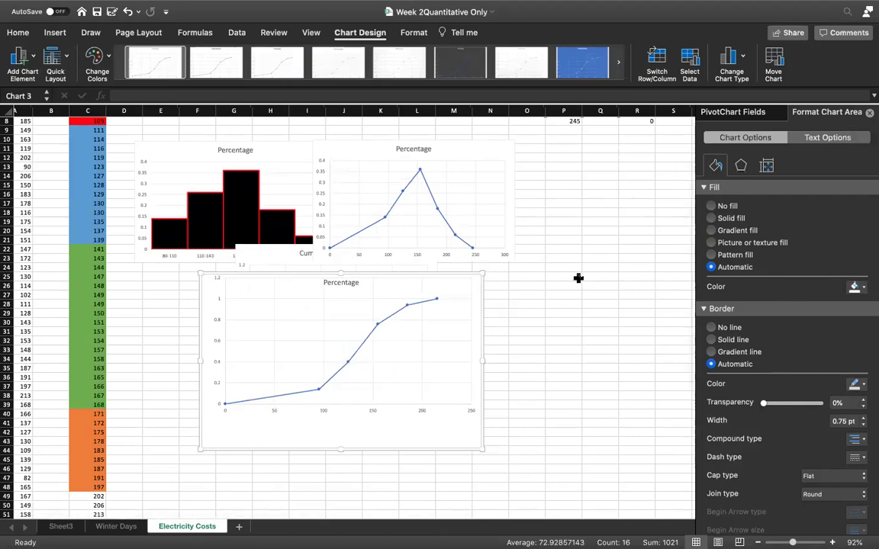
{"action": "left_click", "coordinate": [270, 259]}
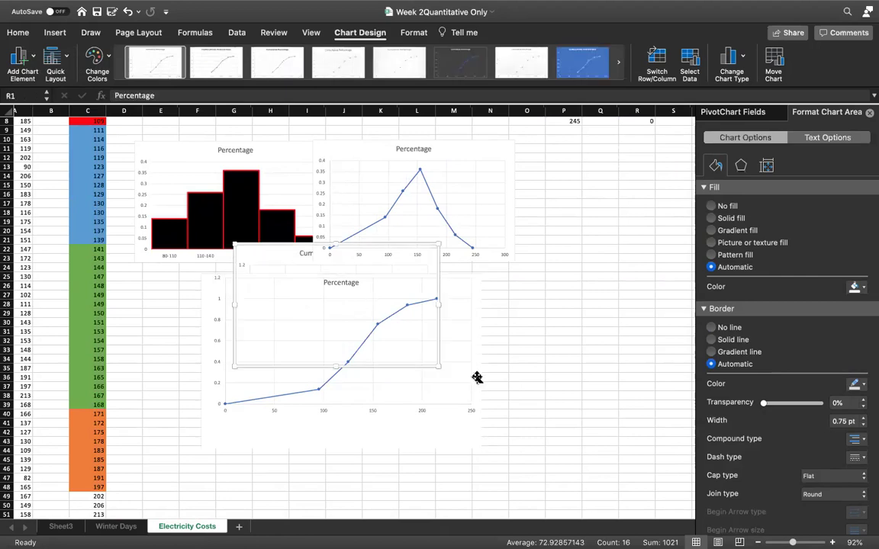
{"action": "key", "text": "Delete"}
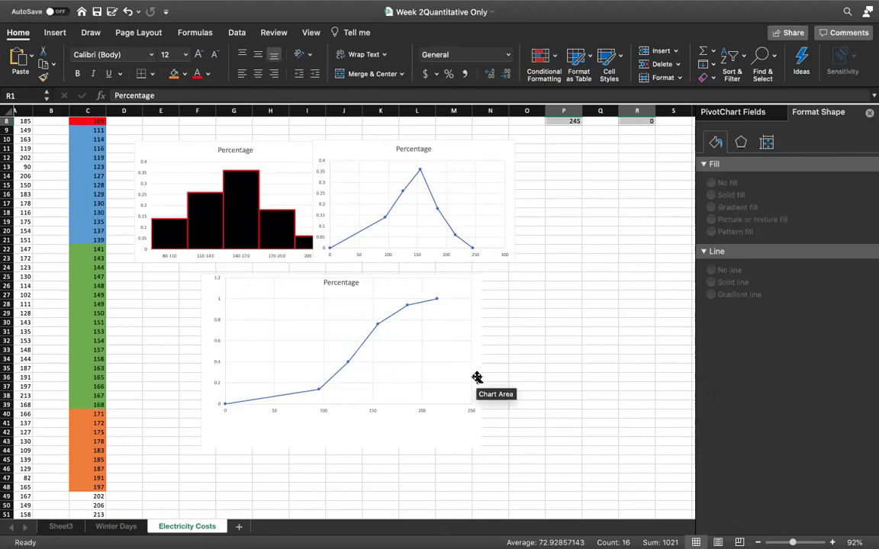